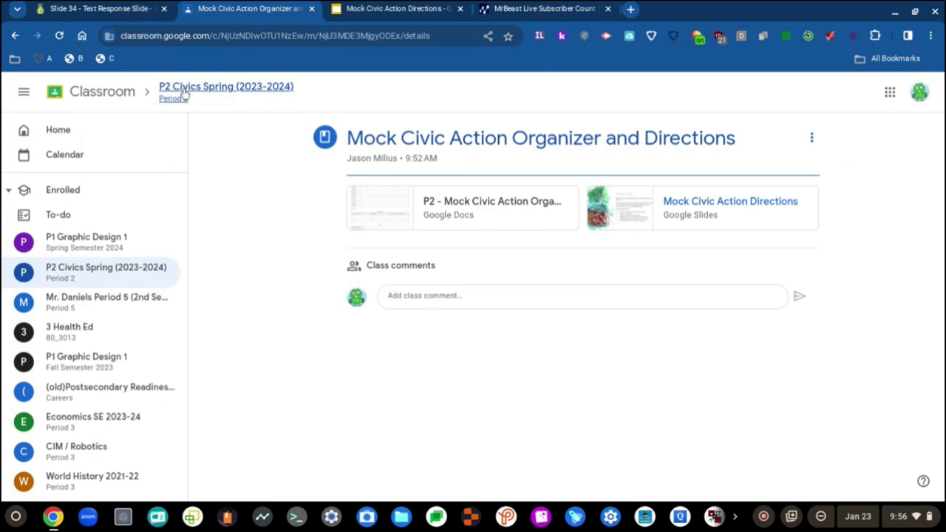
# Step: Open the P2 Civics Spring class stream after a quick look at the live subscriber counter
pyautogui.click(191, 87)
pyautogui.click(534, 6)
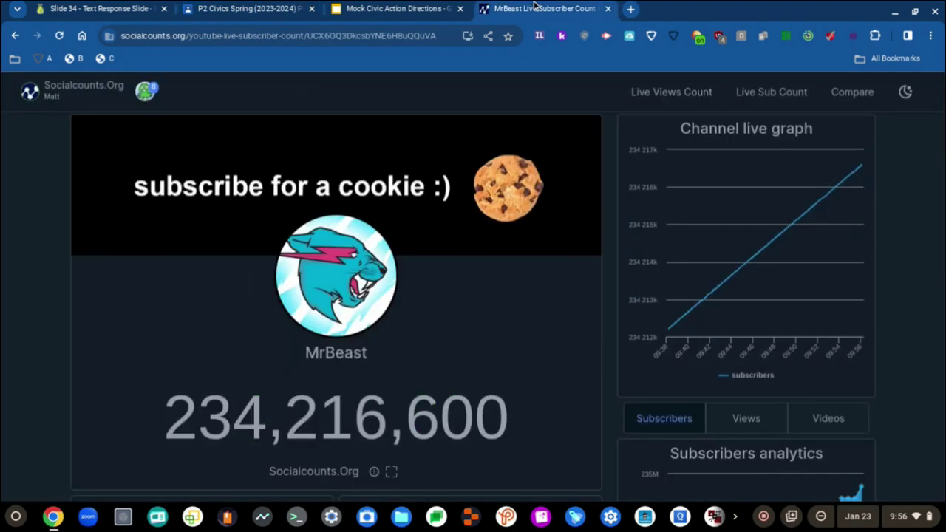
pyautogui.click(251, 8)
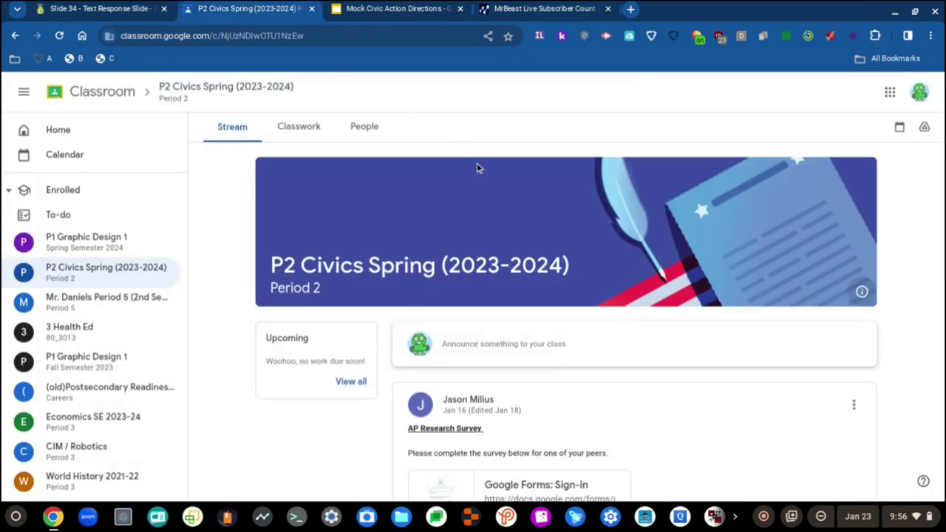
pyautogui.scroll(-3, 477, 169)
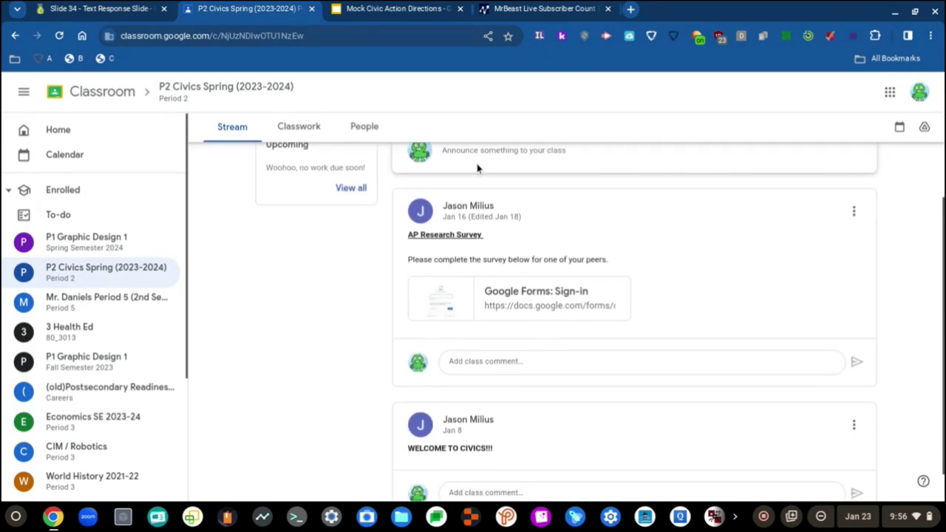
pyautogui.scroll(-1, 476, 168)
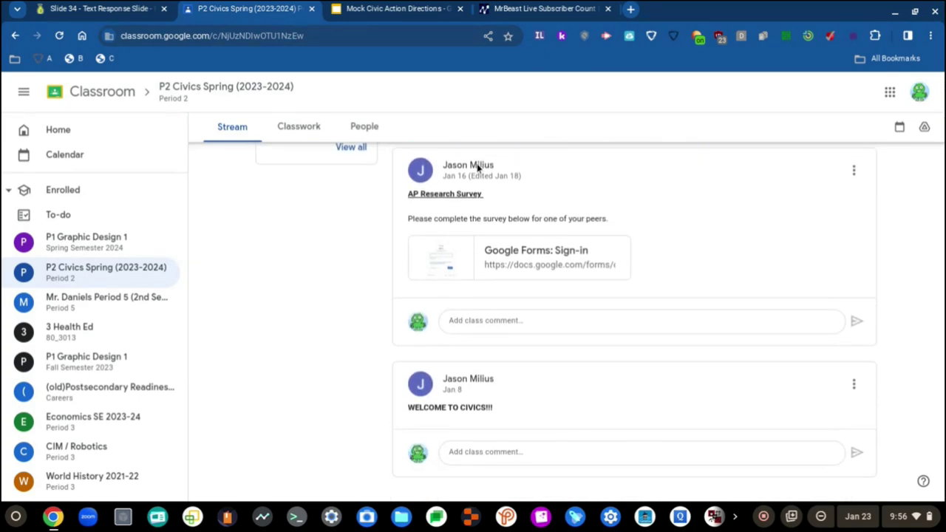
pyautogui.scroll(4, 477, 168)
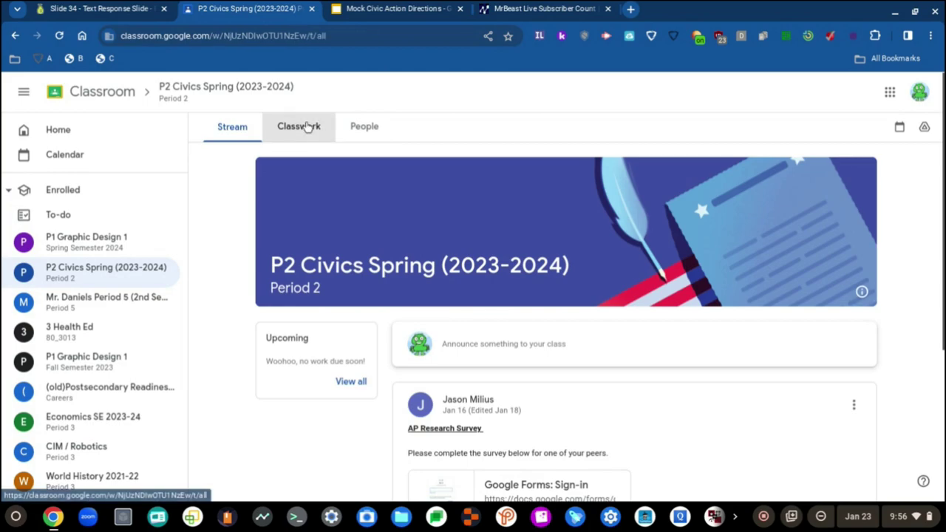
# Step: In Classwork, collapse the Mock Civic Action Organizer card and switch to the subscriber count tab
pyautogui.click(304, 127)
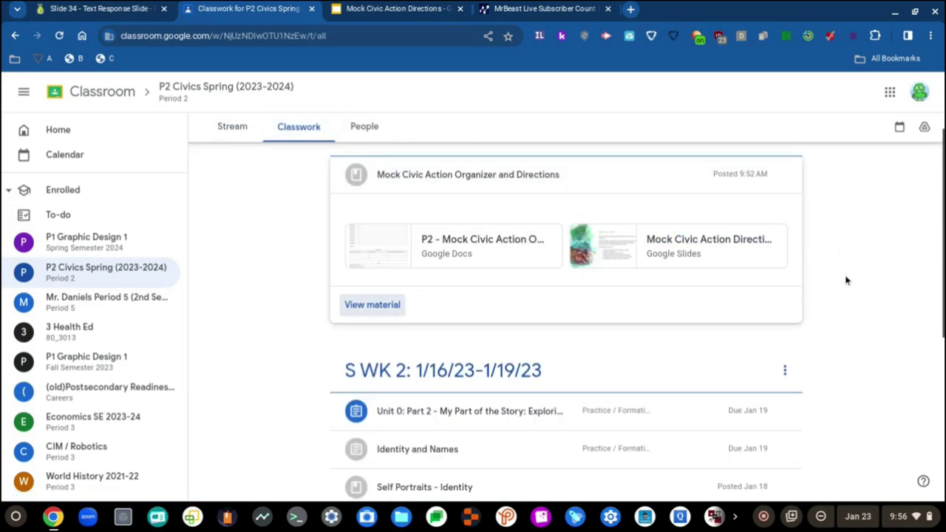
pyautogui.scroll(2, 846, 280)
pyautogui.click(690, 291)
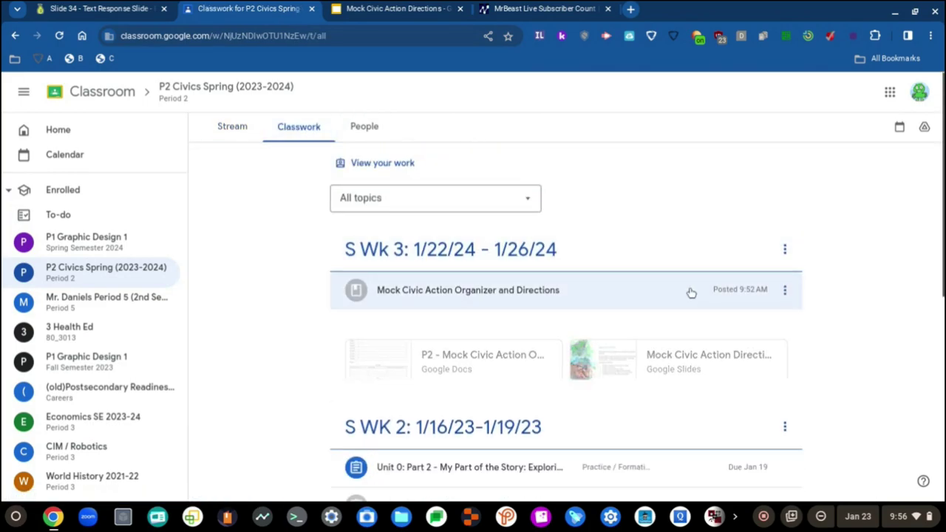
pyautogui.click(561, 8)
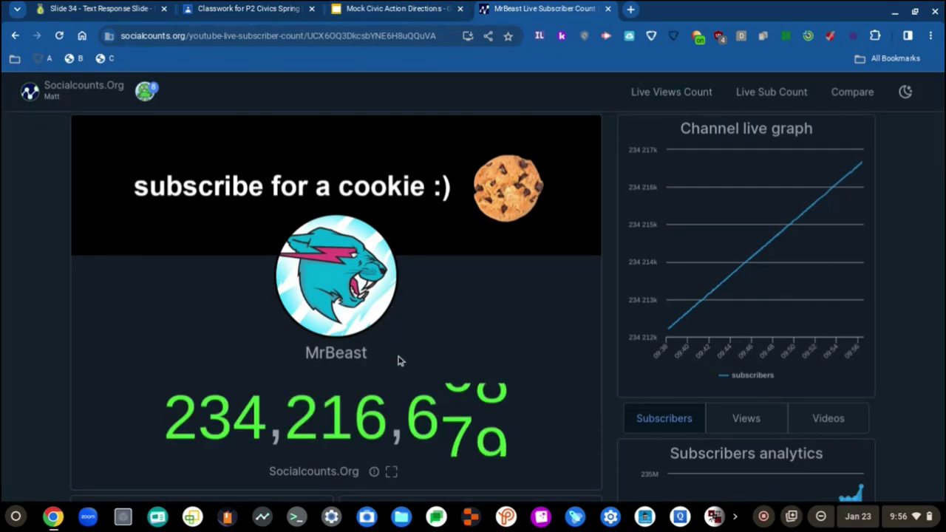
# Step: Sort the MrBeast comments by Top
pyautogui.scroll(-10, 397, 360)
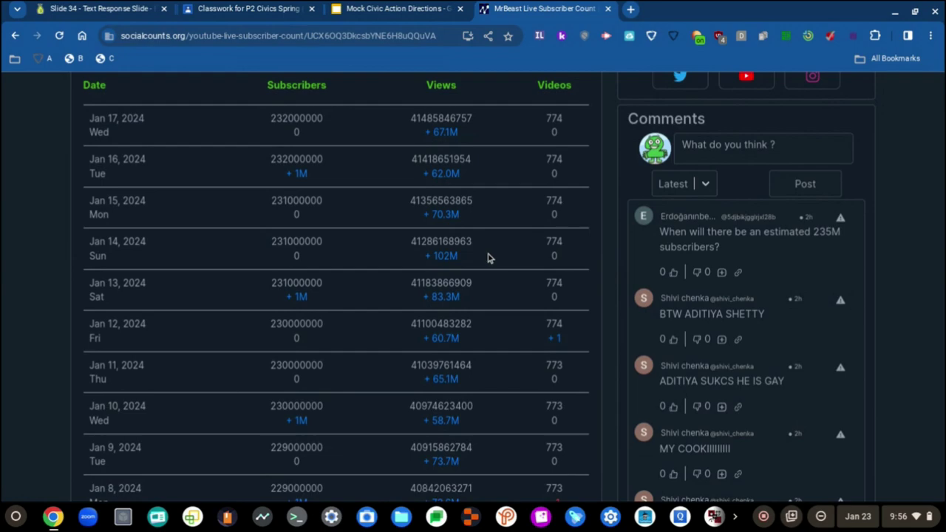
pyautogui.click(680, 191)
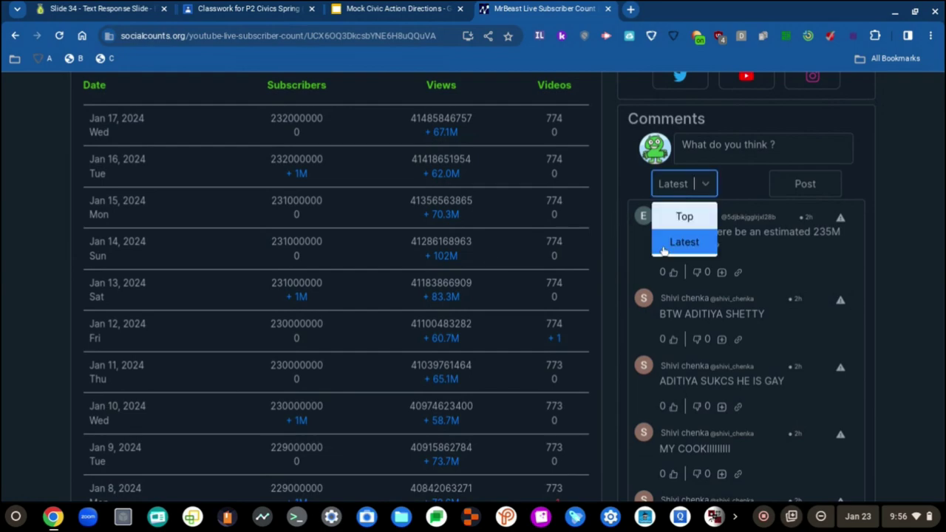
pyautogui.click(681, 217)
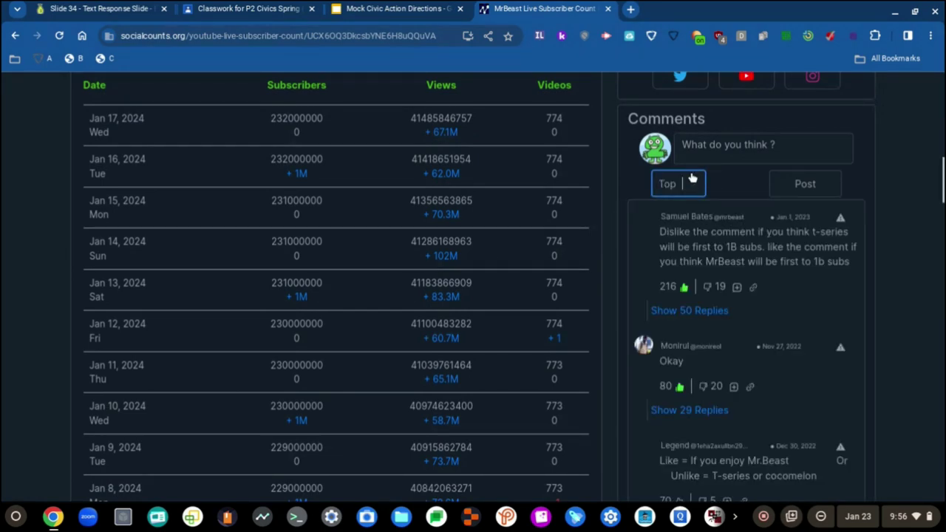
pyautogui.click(678, 184)
pyautogui.click(678, 184)
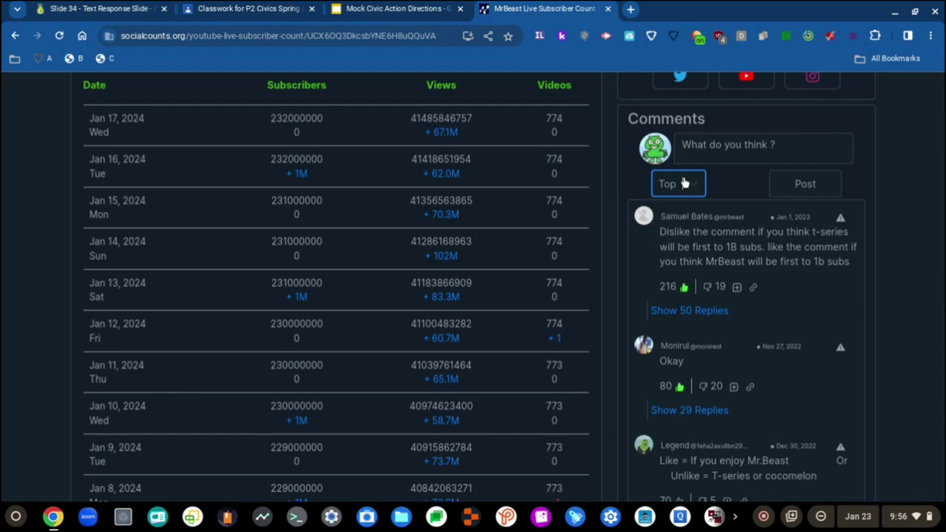
# Step: Expand the top comment's 50 replies and read through them
pyautogui.scroll(-1, 551, 266)
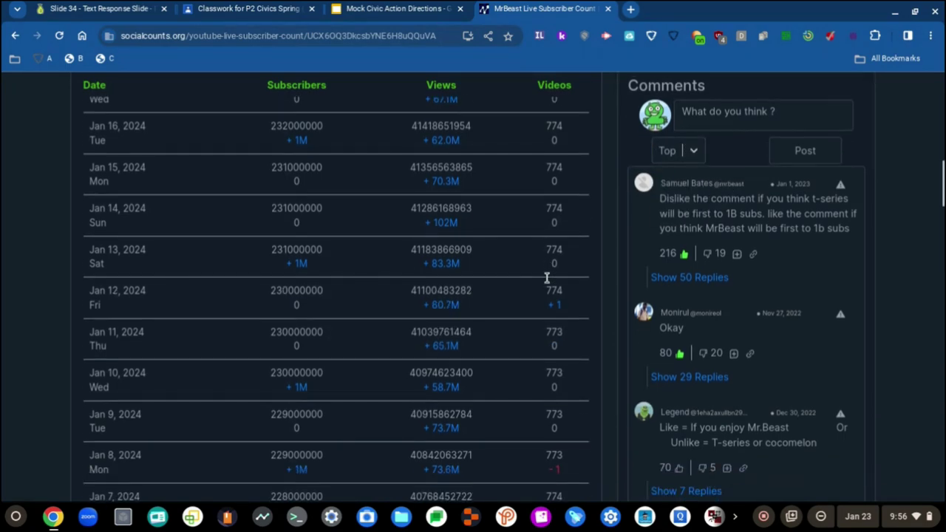
pyautogui.click(698, 273)
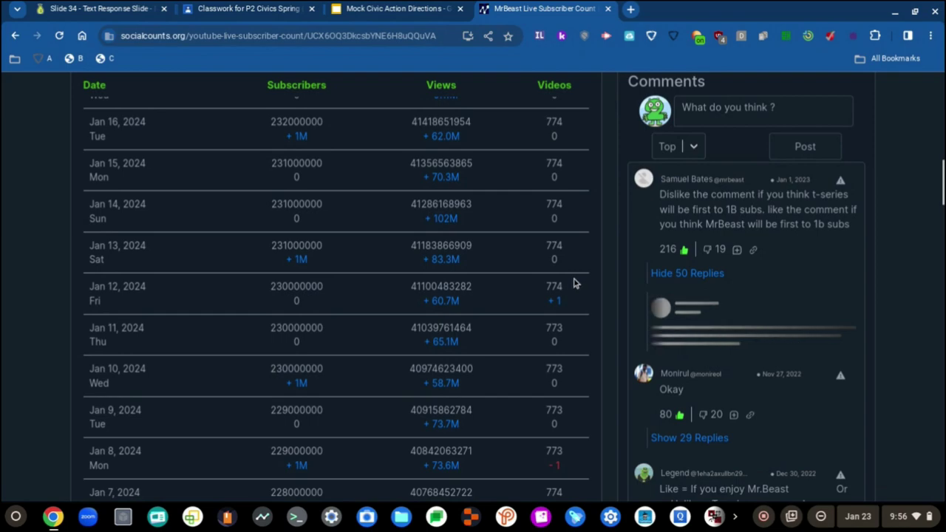
pyautogui.scroll(-3, 617, 286)
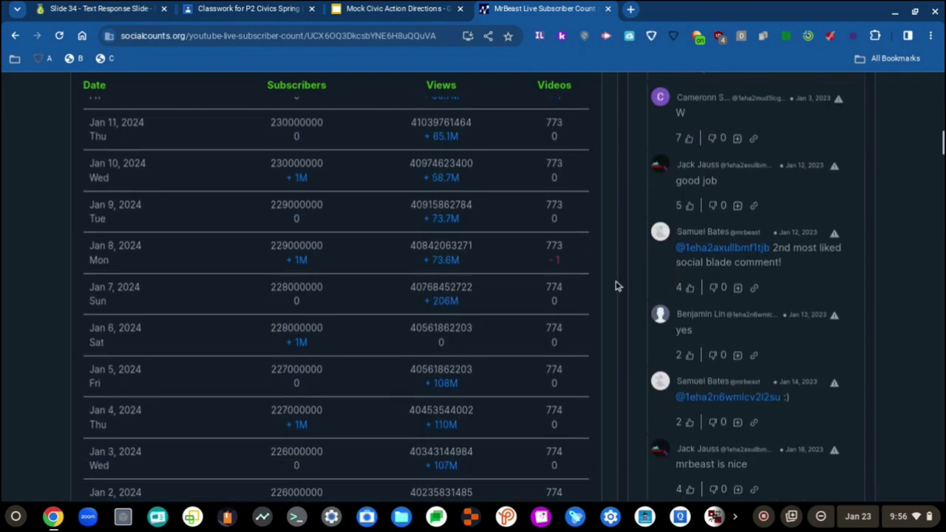
pyautogui.scroll(2, 617, 263)
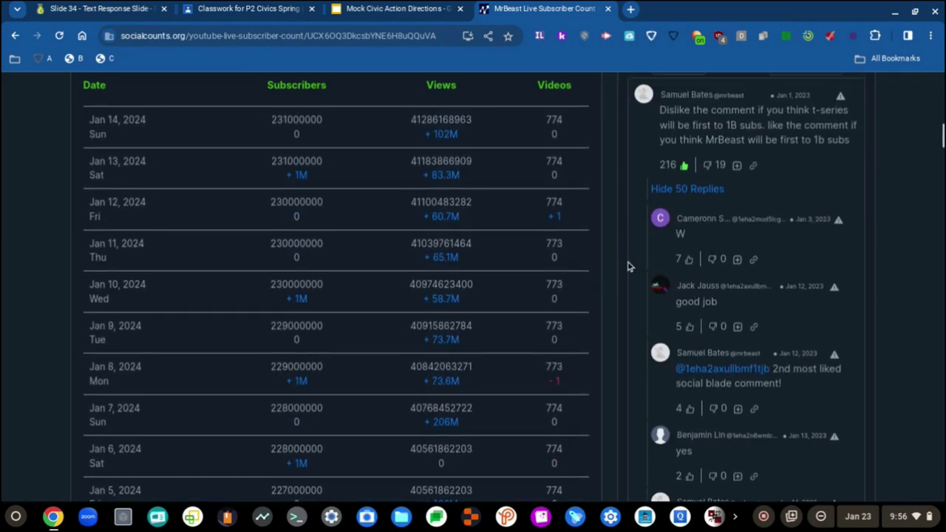
pyautogui.scroll(-2, 618, 293)
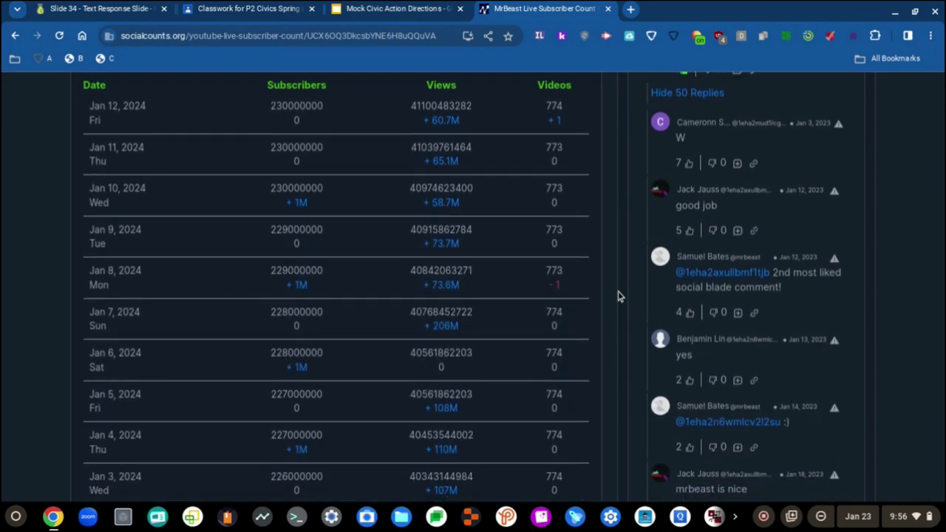
pyautogui.scroll(-5, 619, 295)
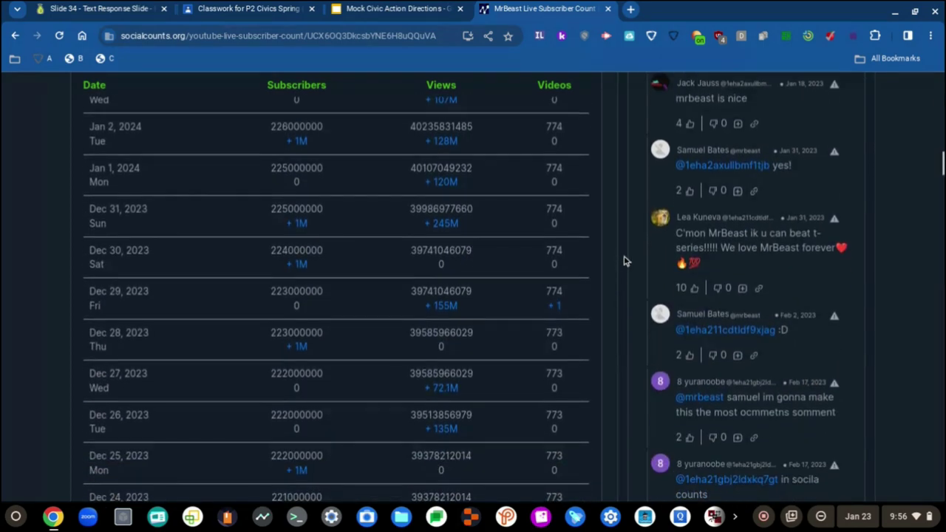
pyautogui.scroll(4, 625, 261)
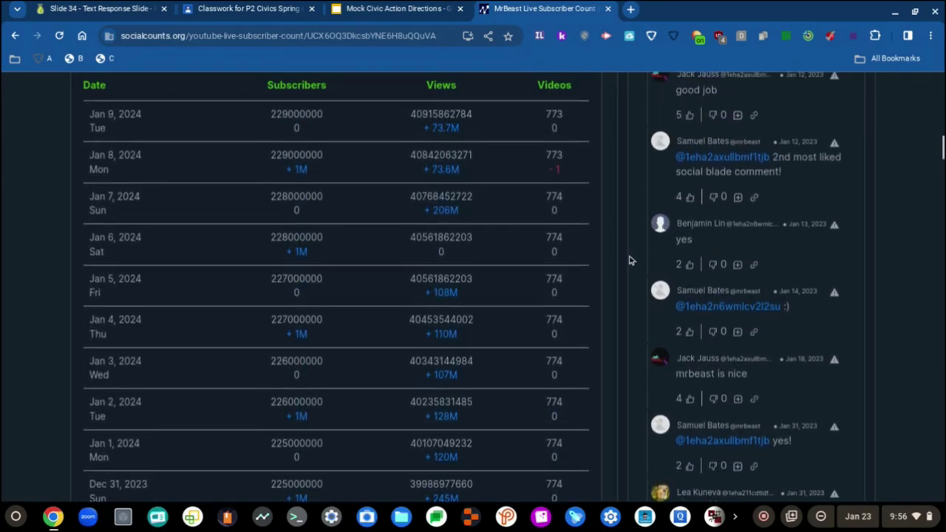
pyautogui.scroll(-15, 643, 255)
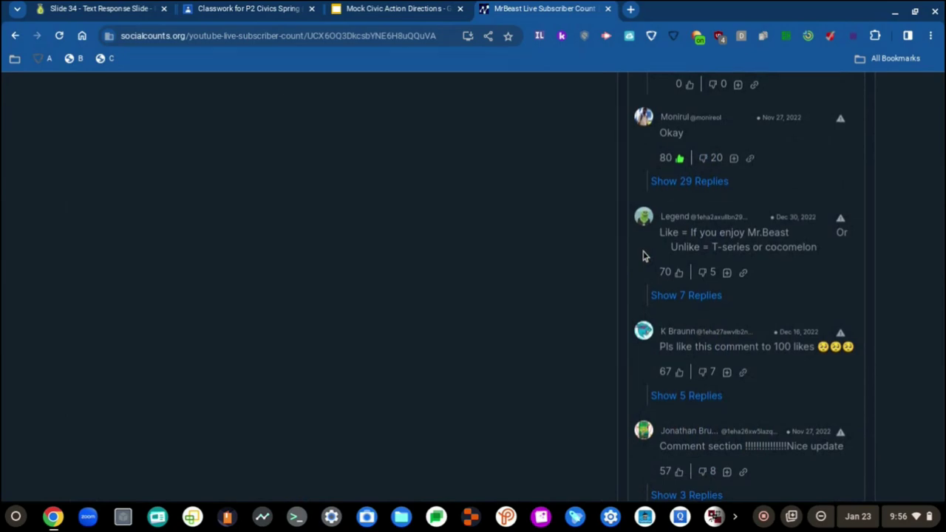
pyautogui.scroll(-3, 643, 255)
pyautogui.scroll(-15, 617, 237)
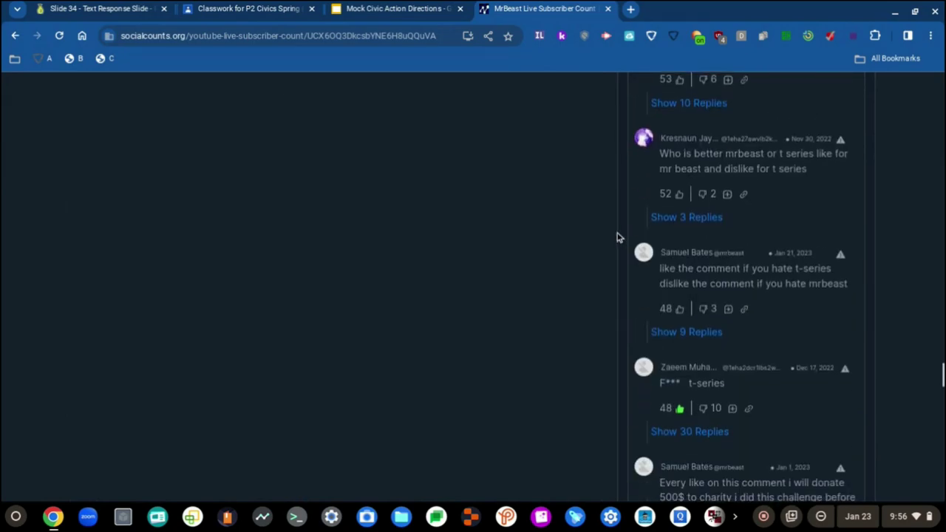
pyautogui.scroll(-15, 618, 237)
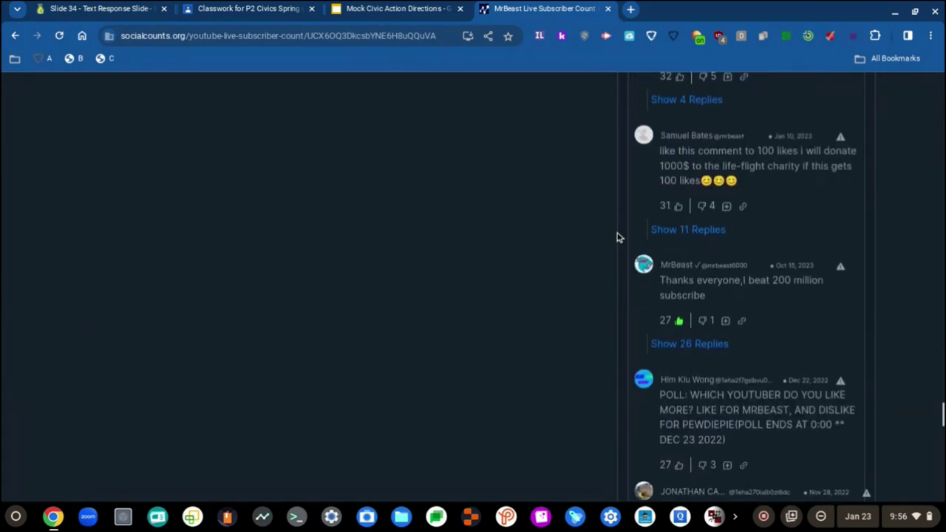
pyautogui.scroll(-8, 618, 237)
pyautogui.scroll(-10, 617, 237)
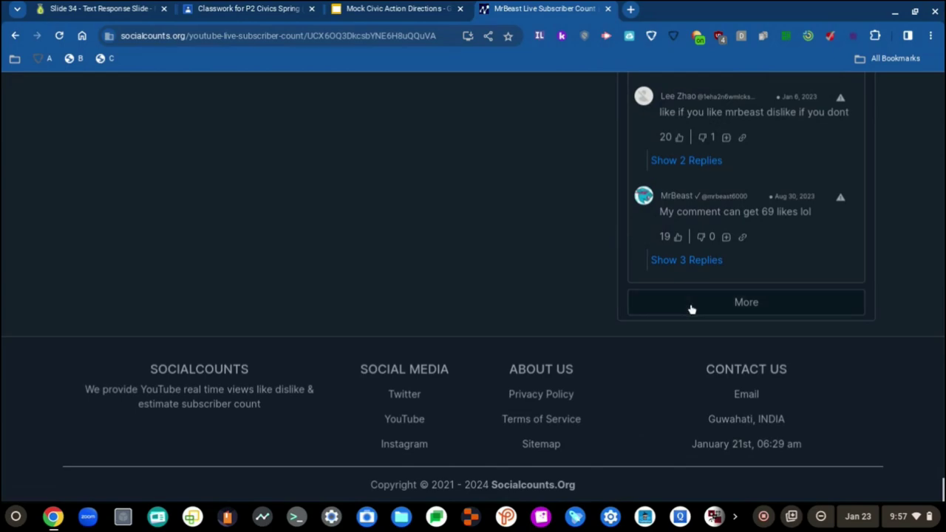
# Step: Load more older comments, then switch to the Mock Civic Action Directions slides
pyautogui.click(689, 307)
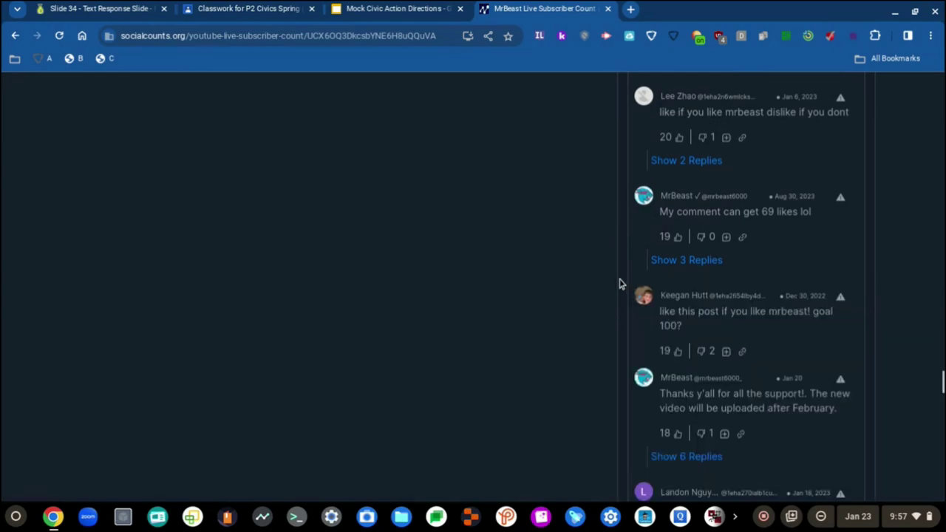
pyautogui.scroll(-7, 595, 325)
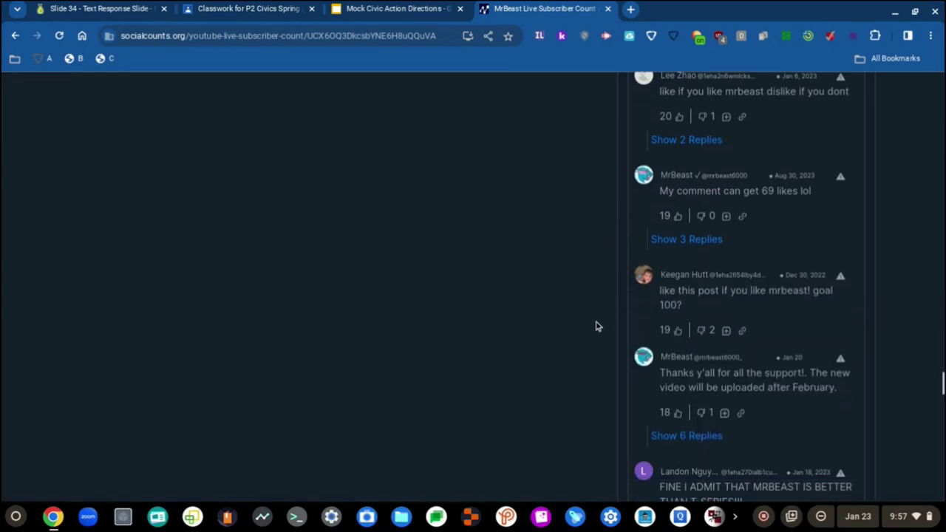
pyautogui.scroll(-10, 494, 270)
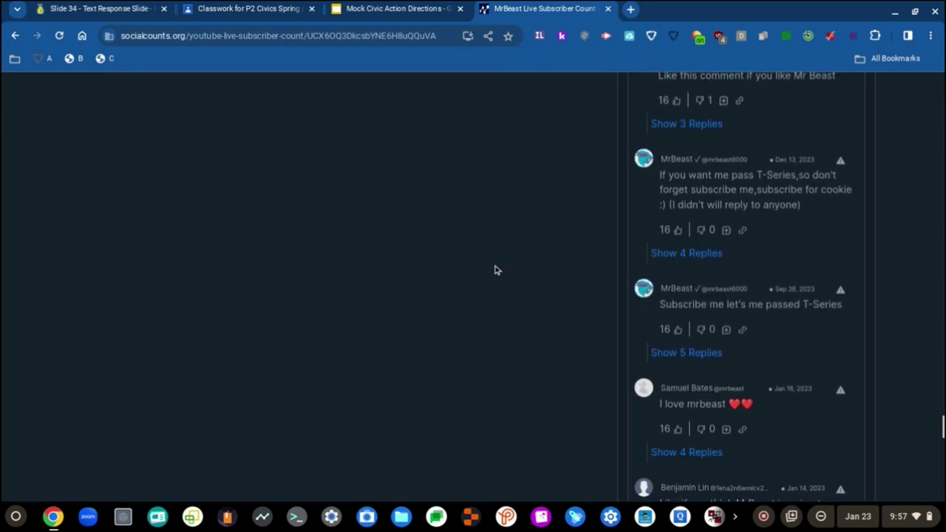
pyautogui.scroll(15, 495, 270)
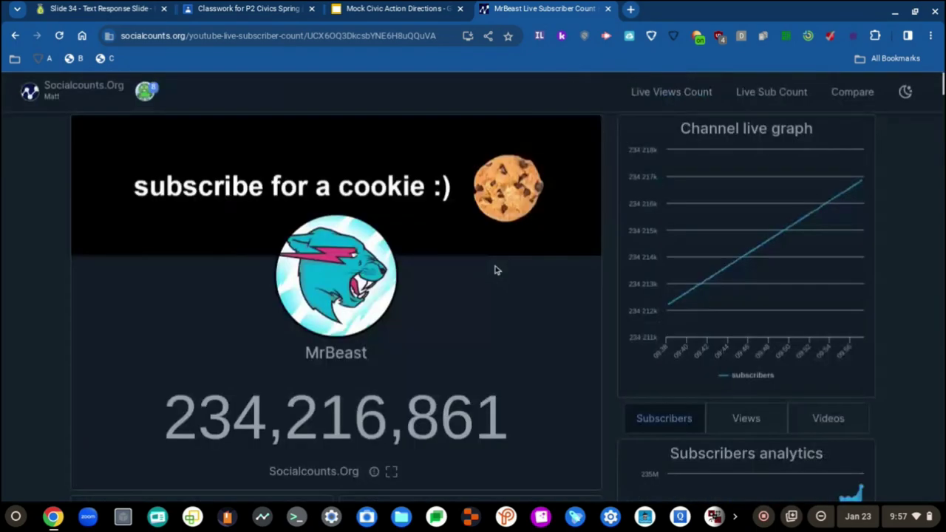
pyautogui.click(399, 8)
pyautogui.click(607, 9)
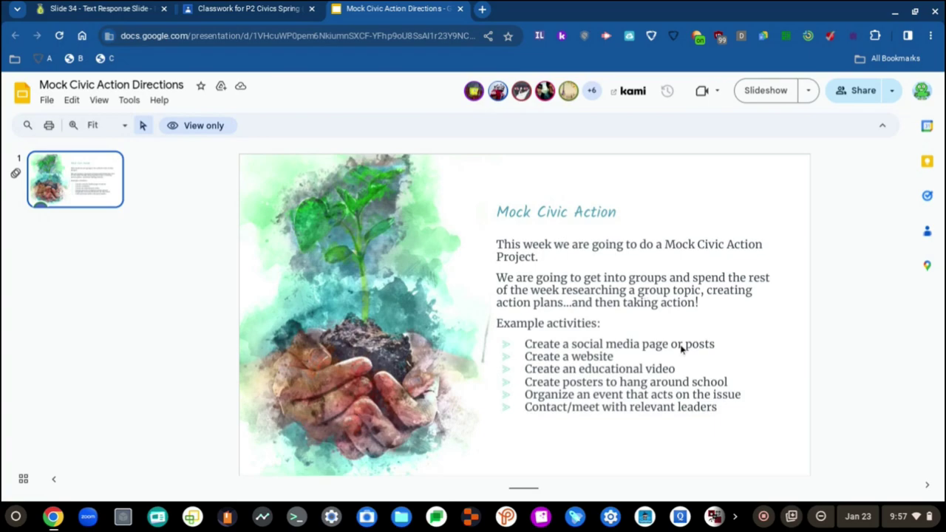
pyautogui.hotkey('alt', 'shift', 's')
pyautogui.press('Escape')
# Step: Close the directions slides and expand the Unit 0 Part 2 assignment details
pyautogui.click(461, 8)
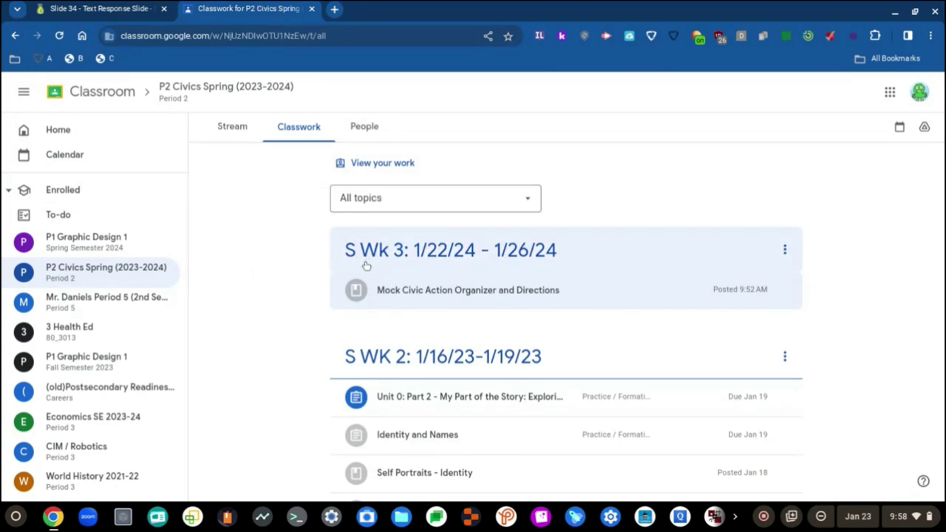
pyautogui.scroll(-2, 380, 333)
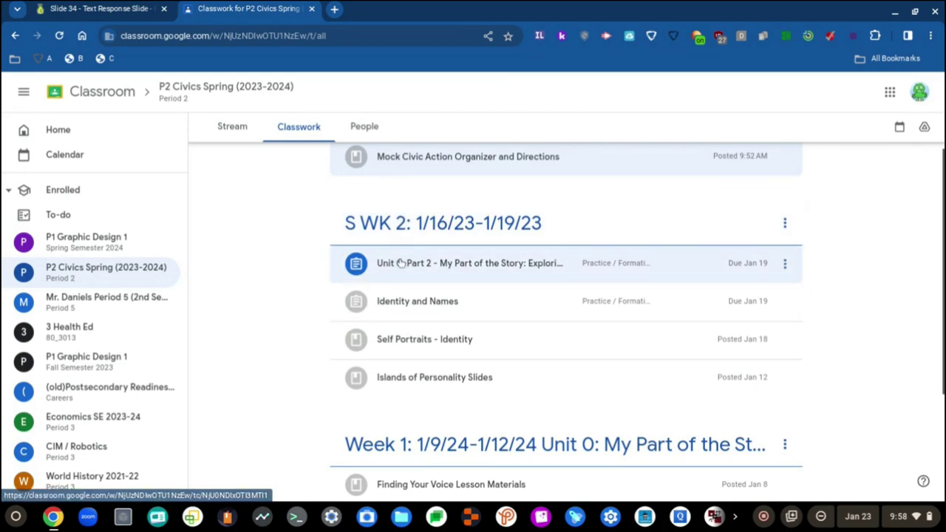
pyautogui.click(391, 263)
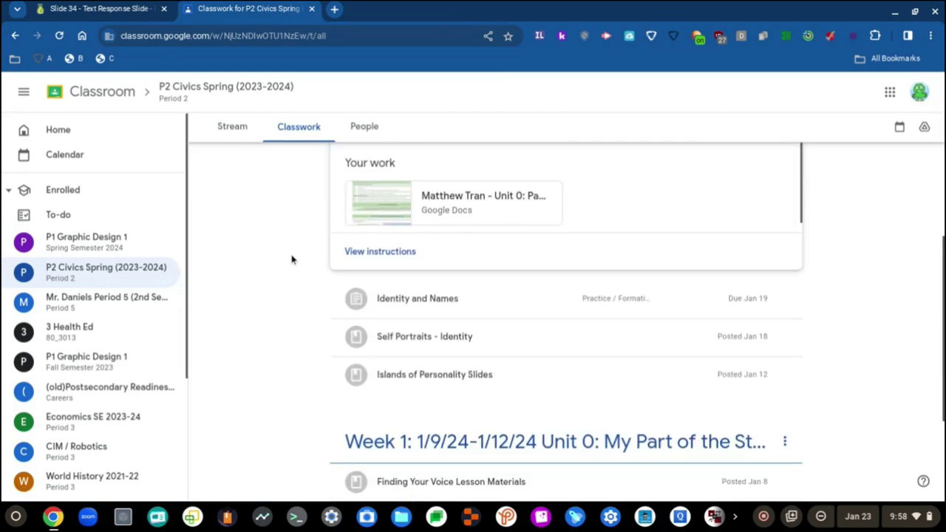
# Step: Expand the Mock Civic Action Organizer and Directions post and open its P2 organizer Doc
pyautogui.scroll(-3, 312, 300)
pyautogui.scroll(6, 312, 301)
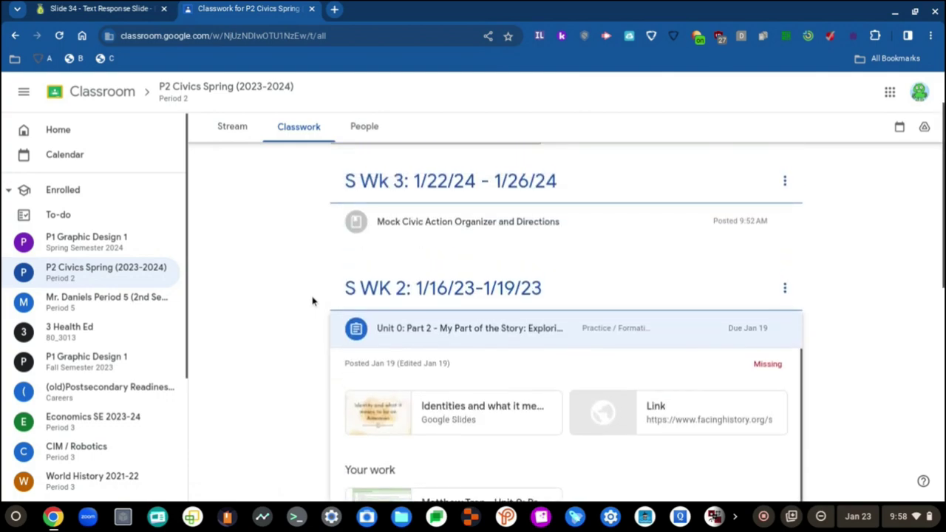
pyautogui.scroll(-2, 312, 300)
pyautogui.scroll(3, 312, 300)
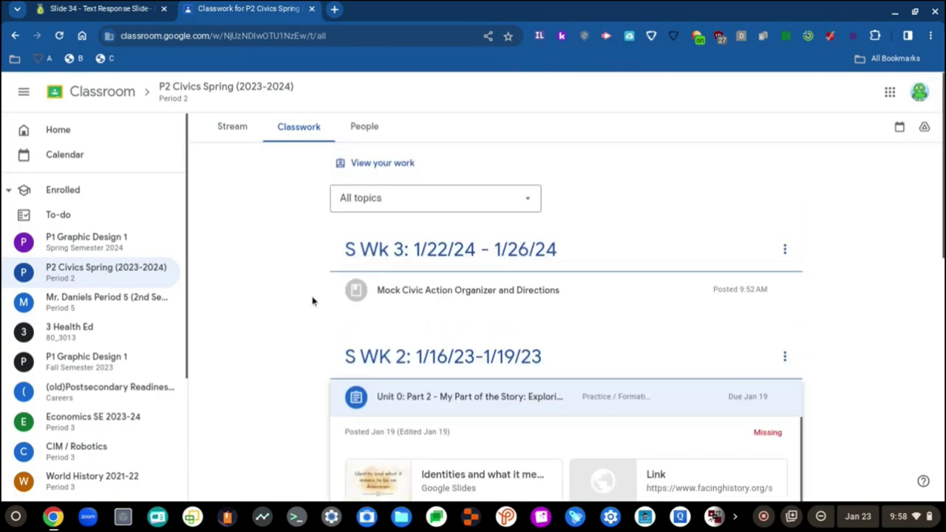
pyautogui.click(380, 294)
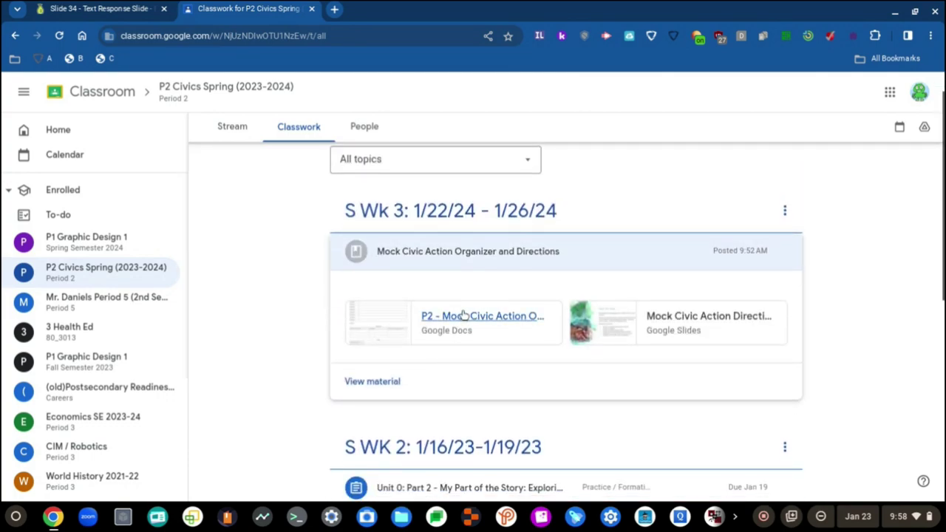
pyautogui.click(461, 316)
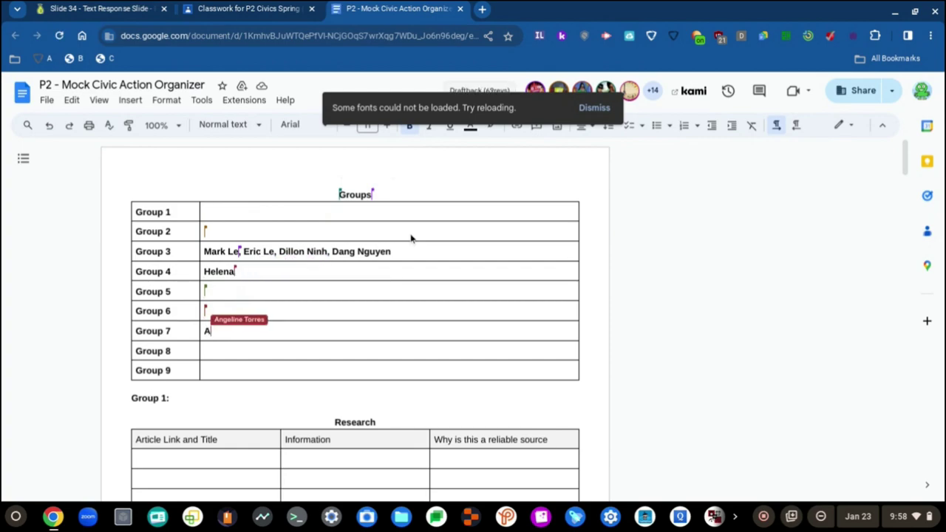
# Step: Dismiss the font-loading warning and scroll through all the organizer's group sections
pyautogui.click(587, 109)
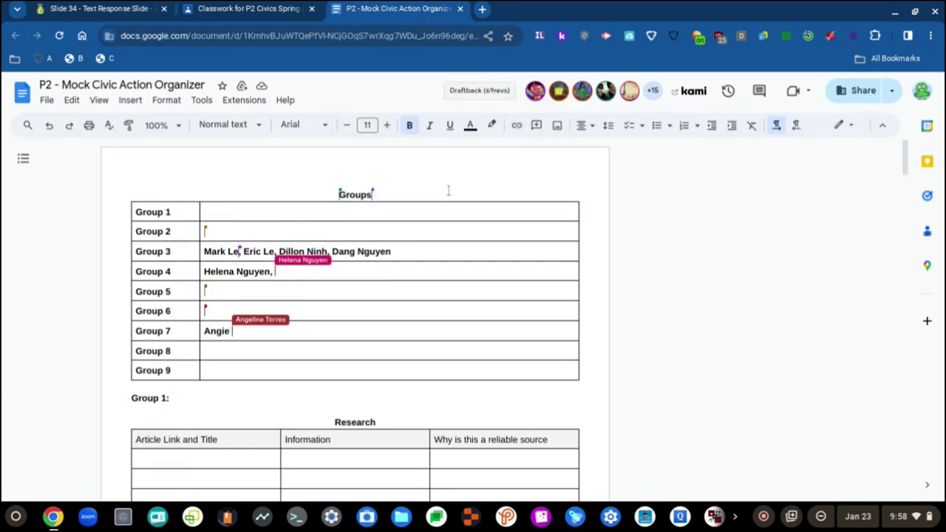
pyautogui.scroll(-2, 420, 226)
pyautogui.scroll(2, 420, 226)
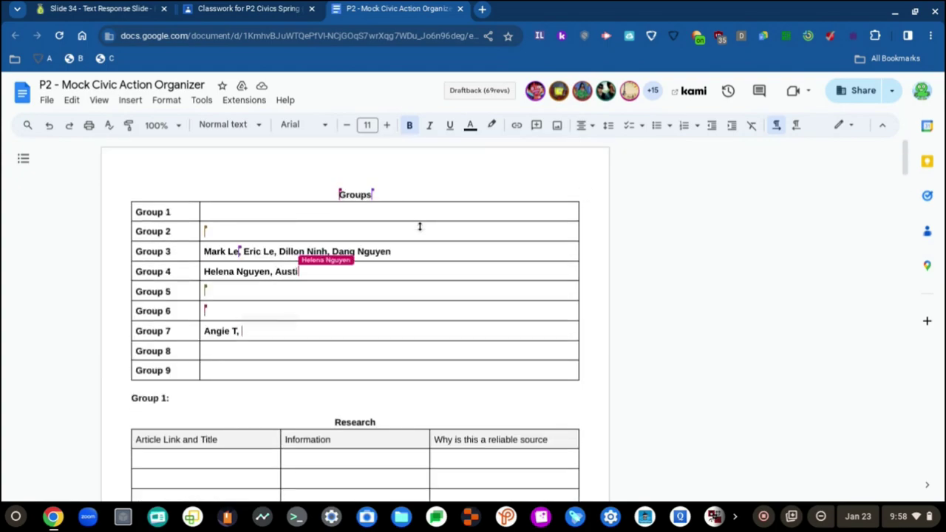
pyautogui.scroll(-8, 419, 226)
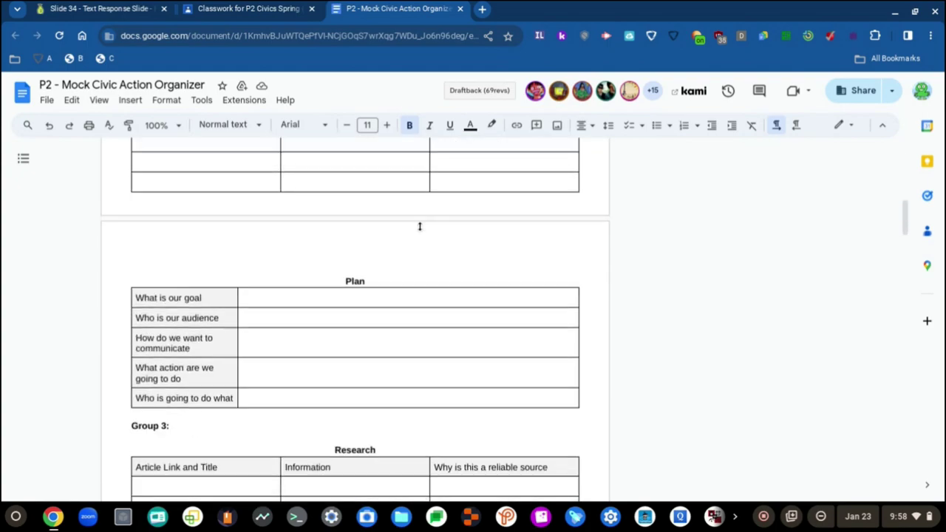
pyautogui.scroll(-10, 419, 226)
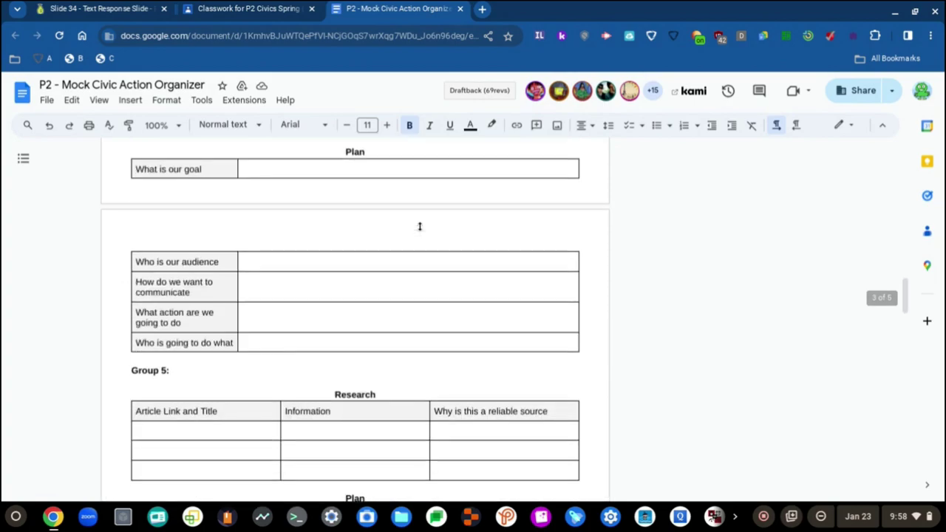
pyautogui.scroll(-12, 419, 226)
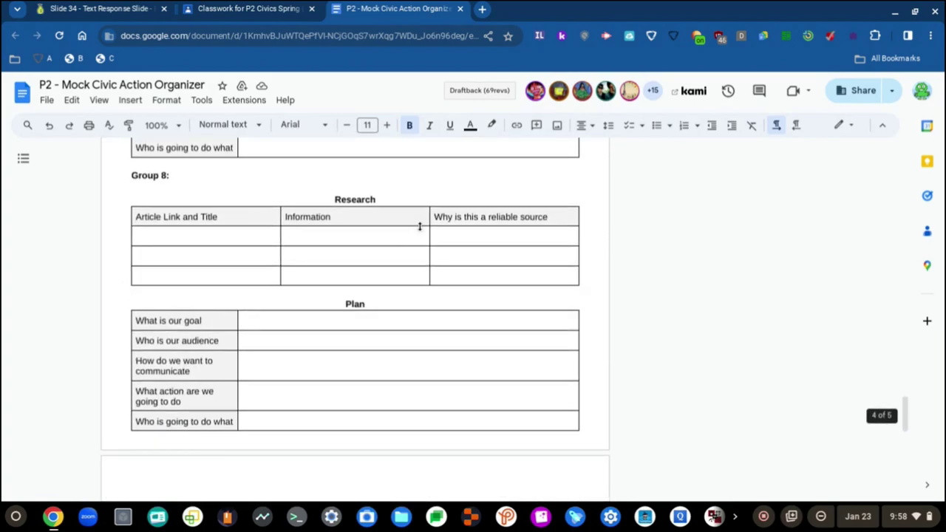
pyautogui.scroll(-6, 419, 226)
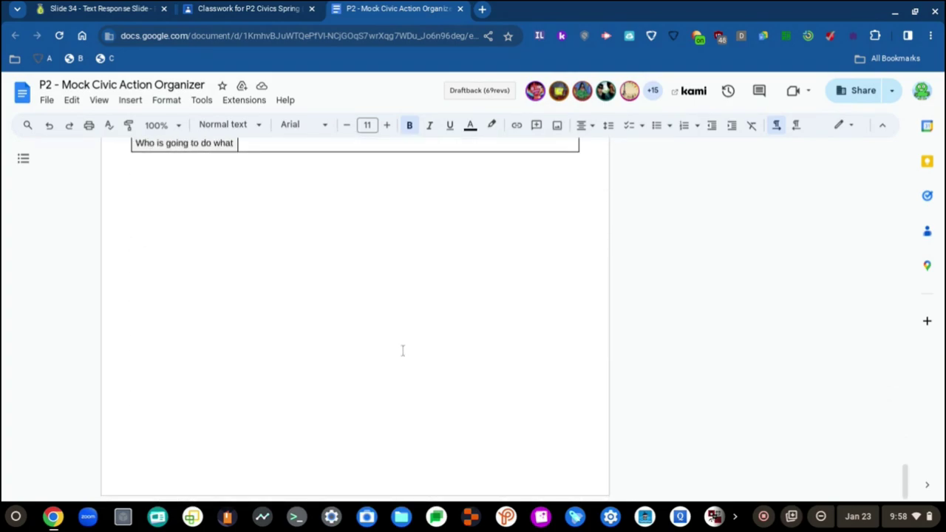
pyautogui.scroll(20, 402, 350)
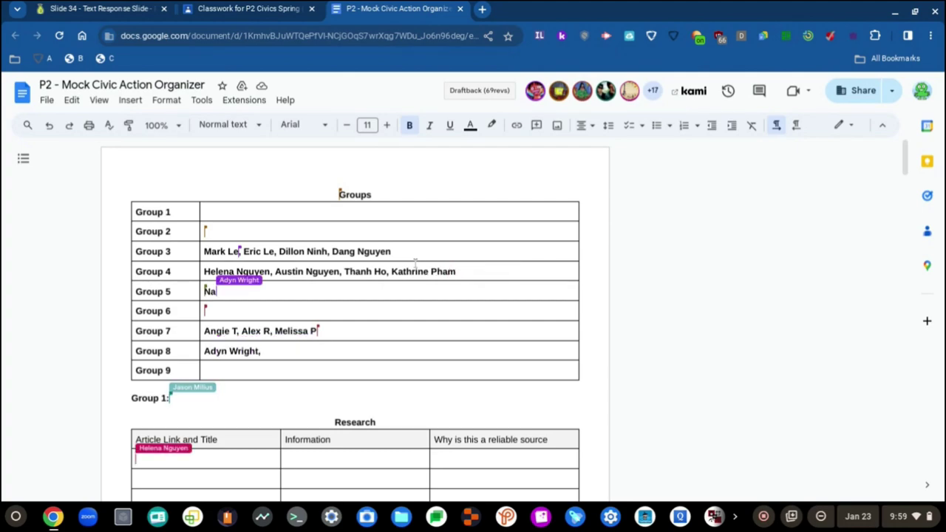
pyautogui.click(893, 92)
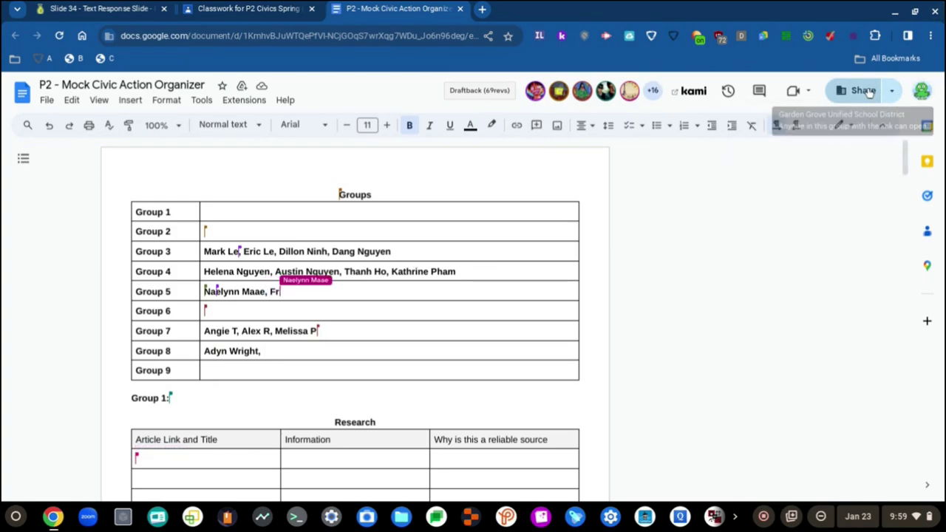
# Step: Share the organizer so the Garden Grove Unified district can find it in search and edit it
pyautogui.click(861, 90)
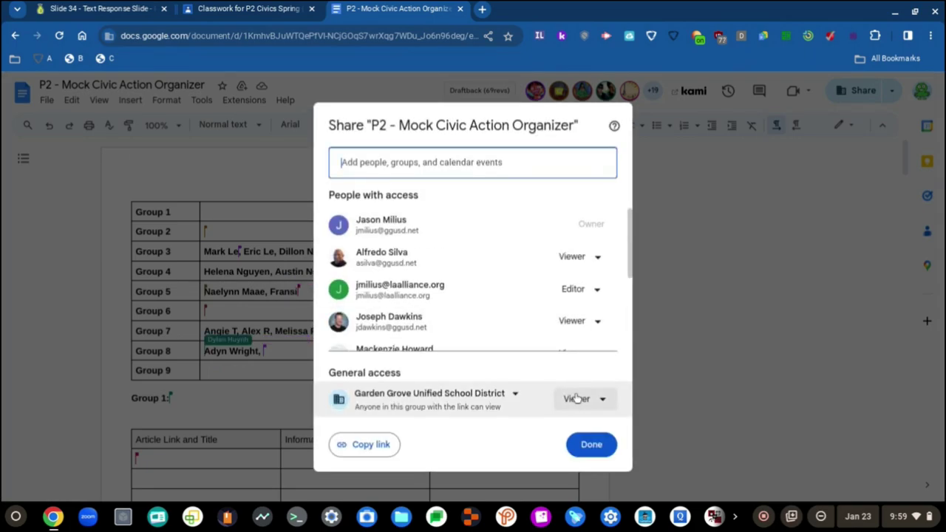
pyautogui.click(577, 399)
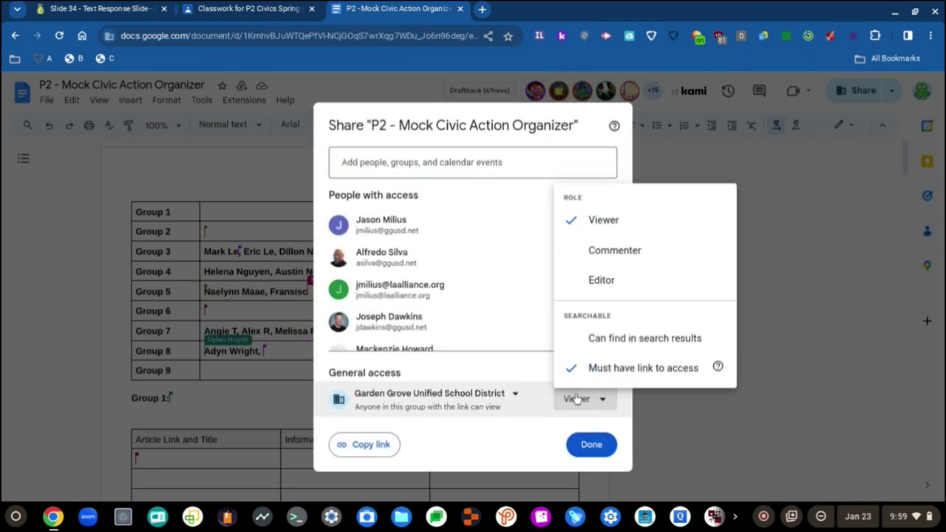
pyautogui.click(627, 338)
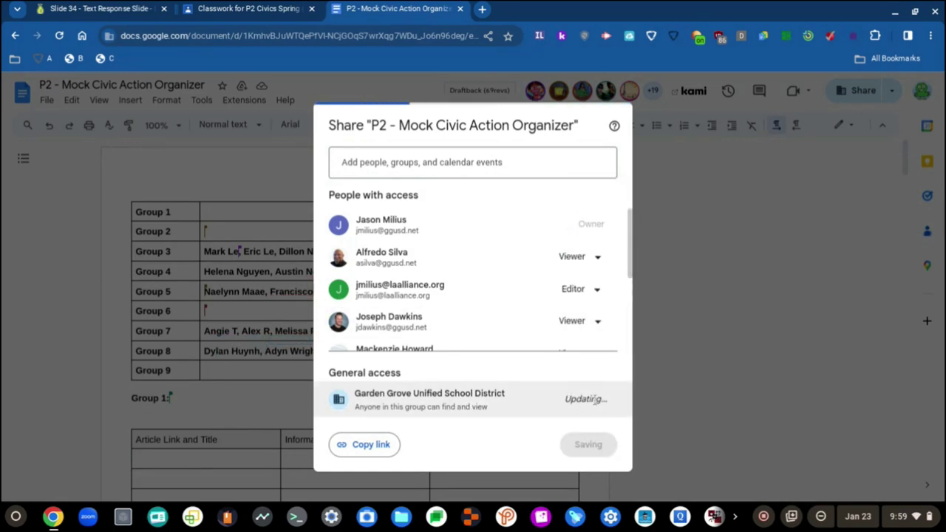
pyautogui.click(597, 399)
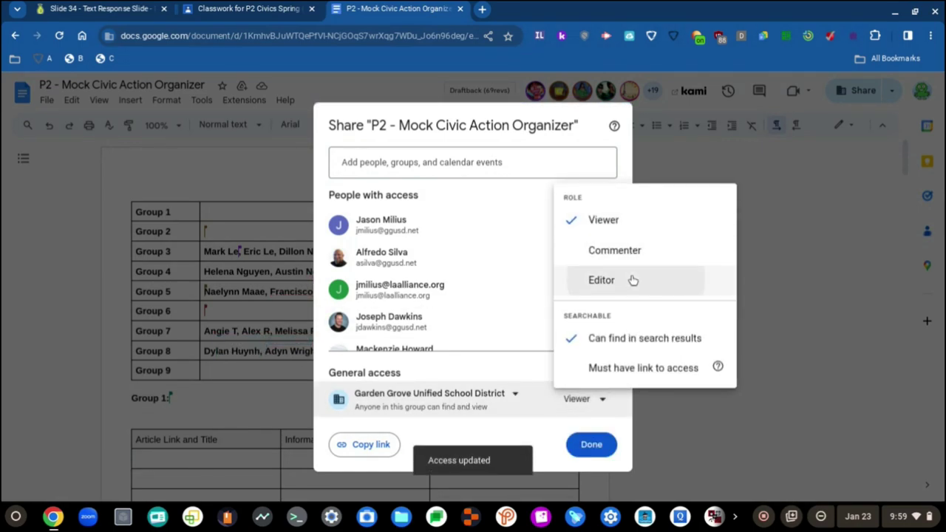
pyautogui.click(631, 277)
pyautogui.scroll(-2, 498, 306)
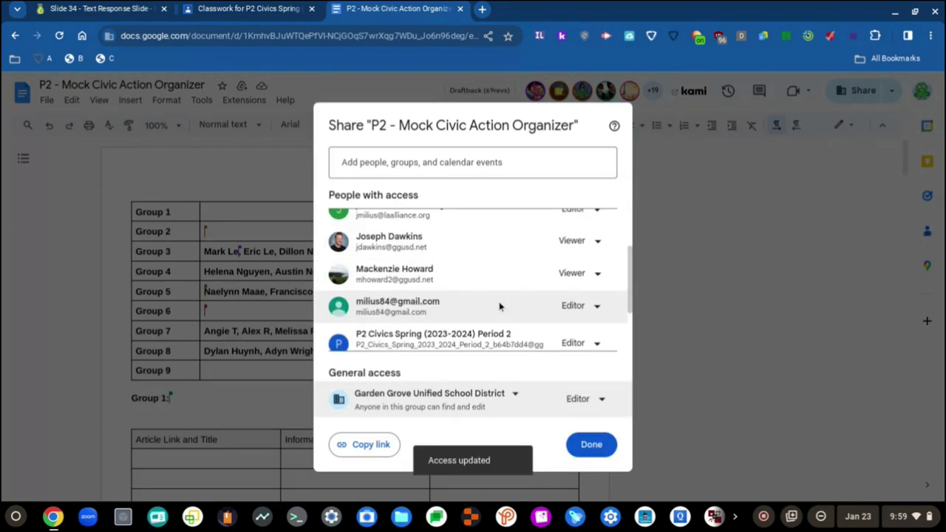
pyautogui.scroll(1, 500, 306)
pyautogui.scroll(2, 499, 306)
pyautogui.scroll(-4, 500, 306)
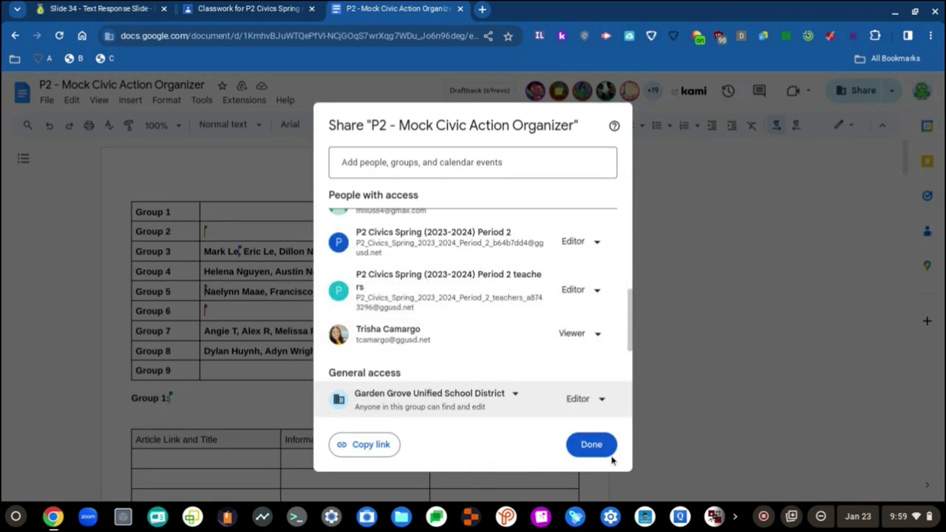
pyautogui.click(584, 444)
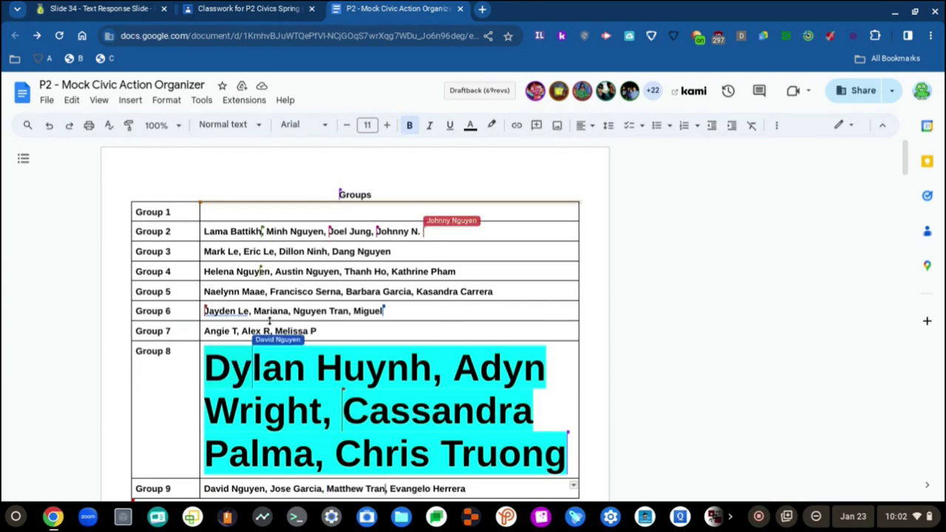
# Step: Scroll through the group sections, then jump to the document's start and end with Ctrl+Home and Ctrl+End
pyautogui.scroll(-4, 278, 291)
pyautogui.scroll(-5, 276, 288)
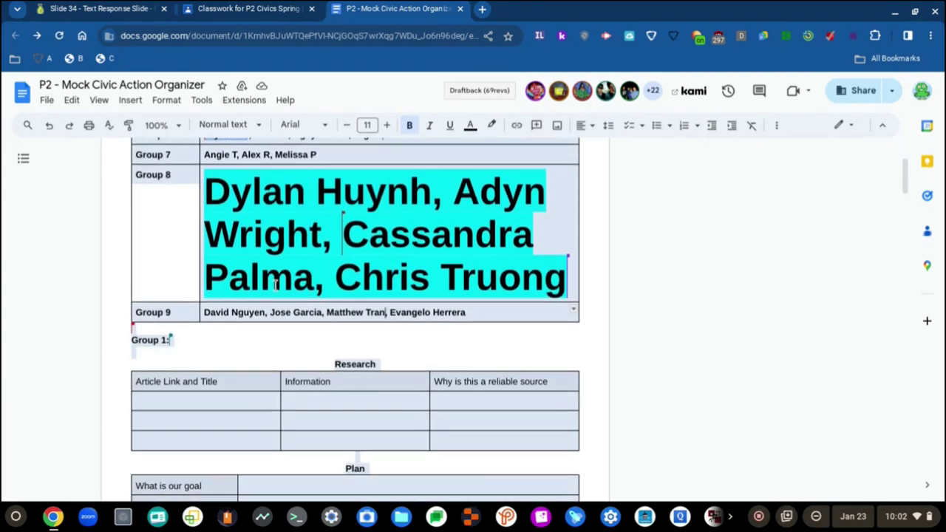
pyautogui.scroll(5, 275, 285)
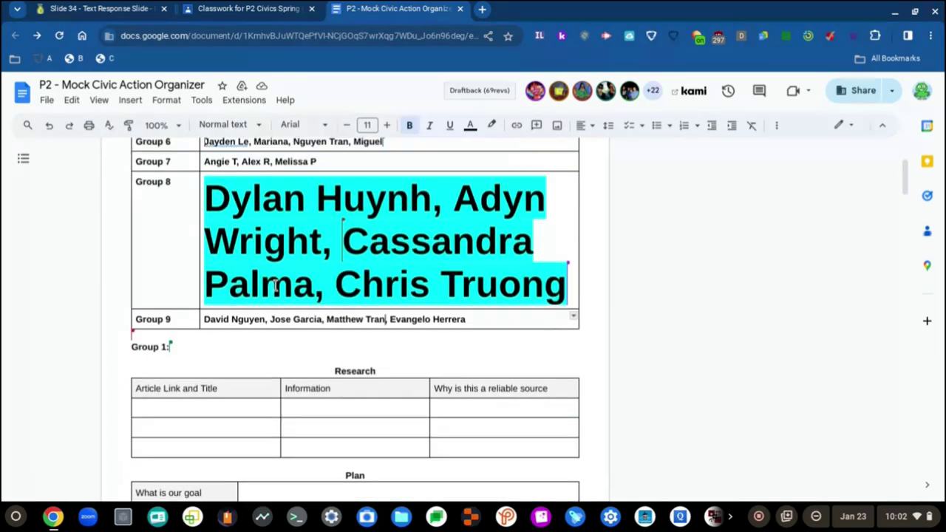
pyautogui.scroll(-13, 275, 284)
pyautogui.scroll(-11, 275, 285)
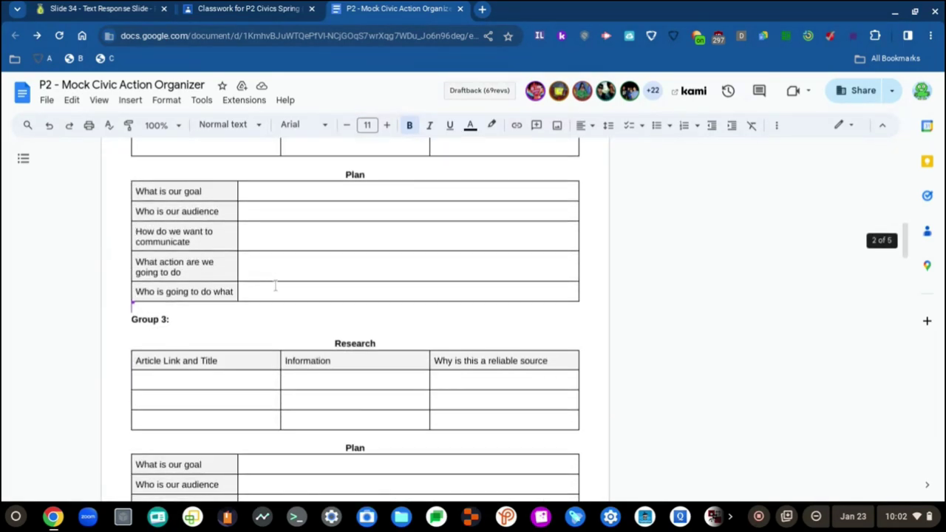
pyautogui.scroll(-15, 275, 286)
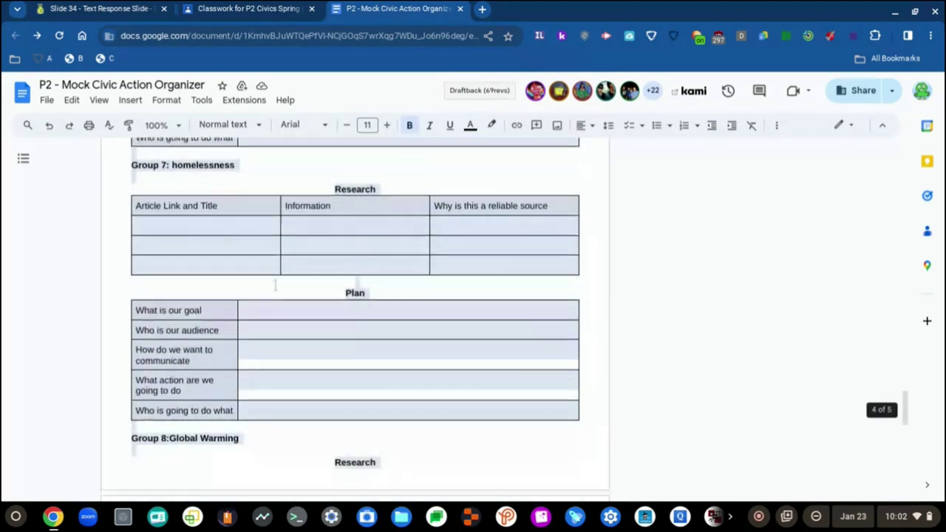
pyautogui.hotkey('ctrl', 'Home')
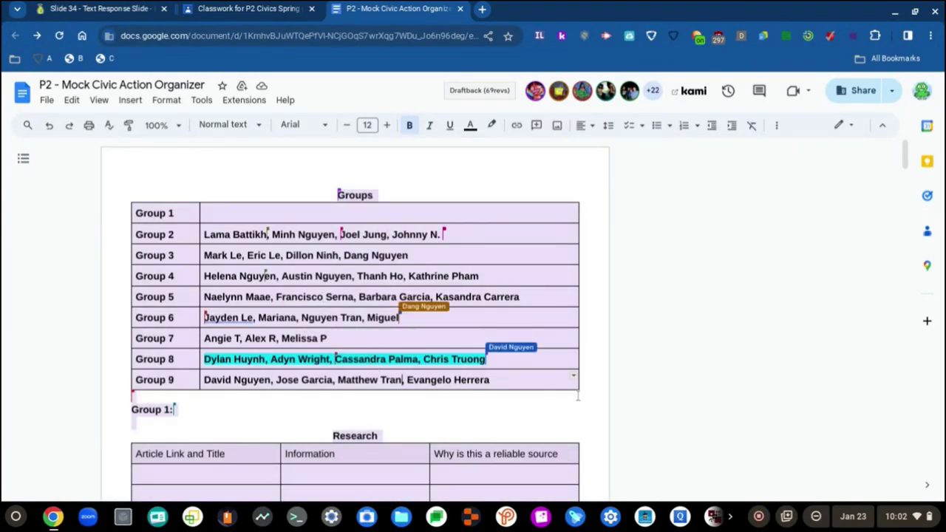
pyautogui.hotkey('ctrl', 'End')
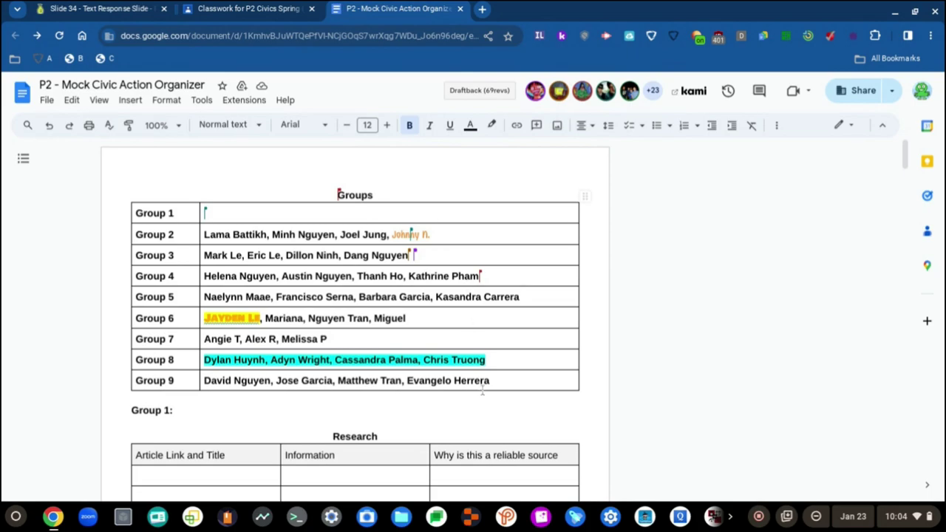
# Step: Put the cursor in Group 1's first research source cell, briefly toggling the system quick settings panel
pyautogui.scroll(-2, 468, 338)
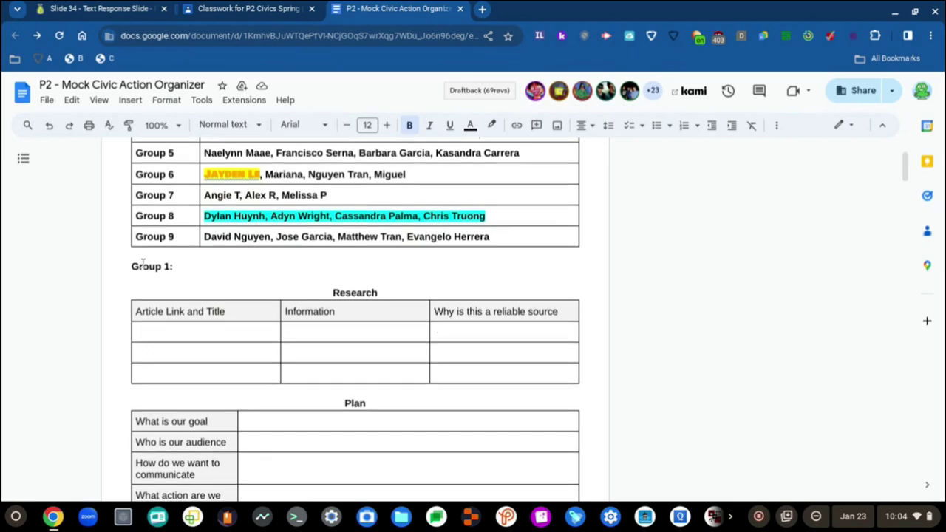
pyautogui.click(178, 331)
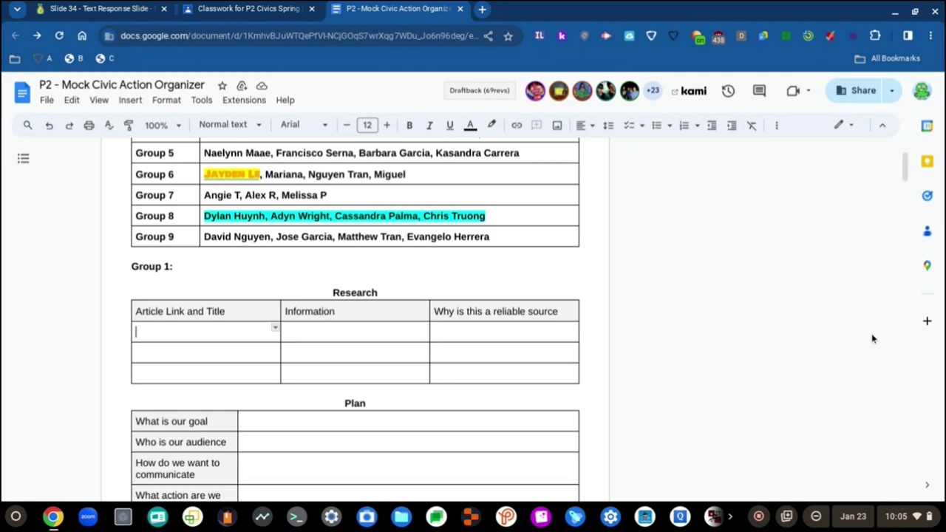
pyautogui.hotkey('alt', 'shift', 's')
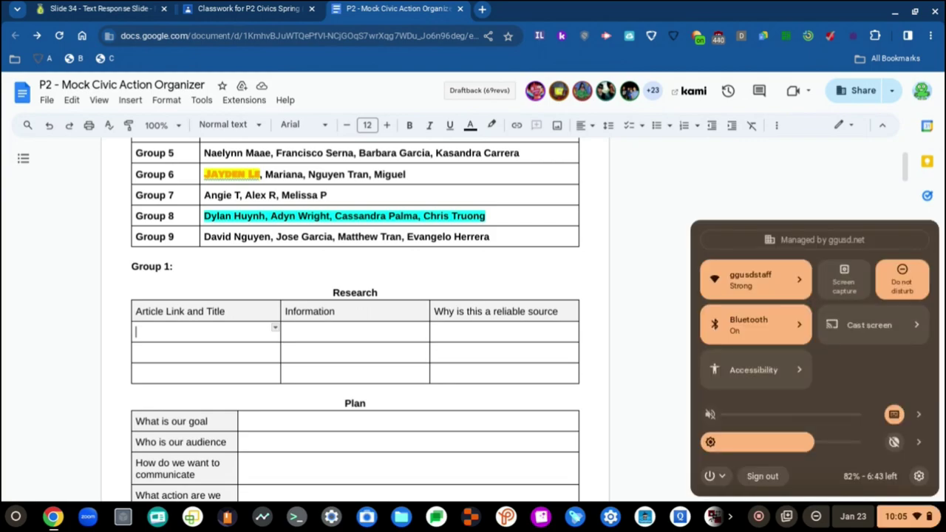
pyautogui.press('Escape')
pyautogui.hotkey('alt', 'shift', 's')
pyautogui.press('Escape')
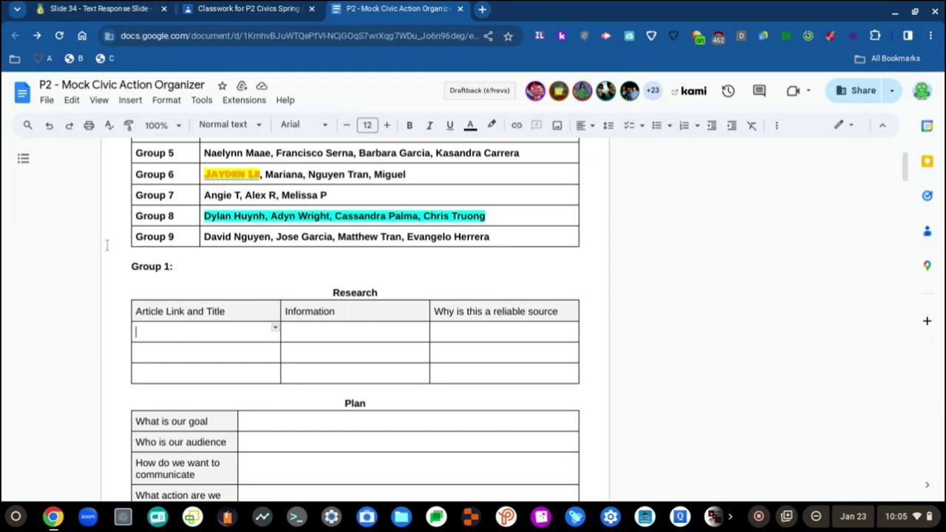
# Step: Switch to the P2 Civics Classwork tab
pyautogui.scroll(2, 325, 336)
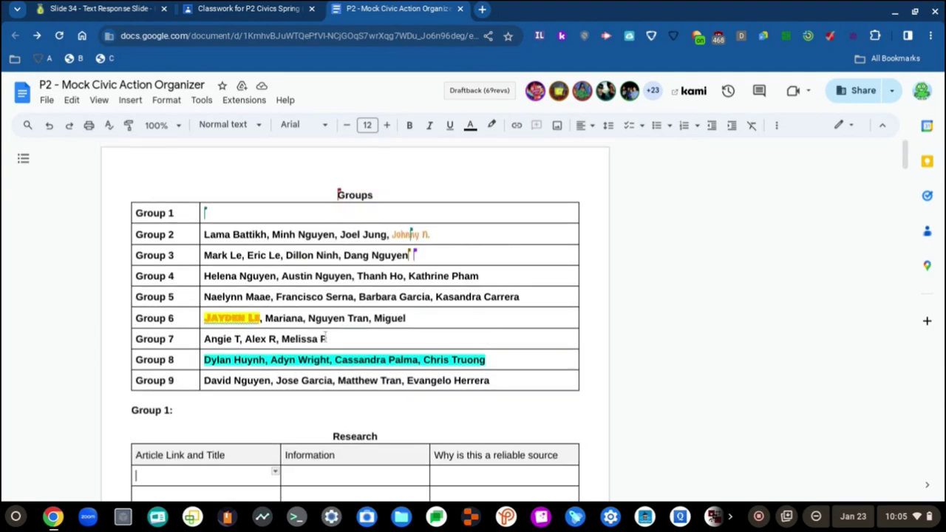
pyautogui.scroll(-3, 325, 336)
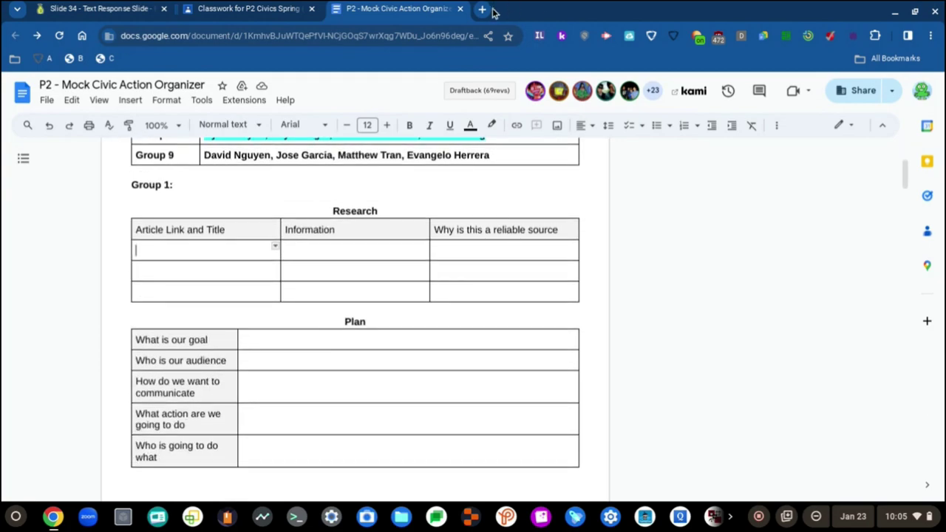
pyautogui.click(292, 9)
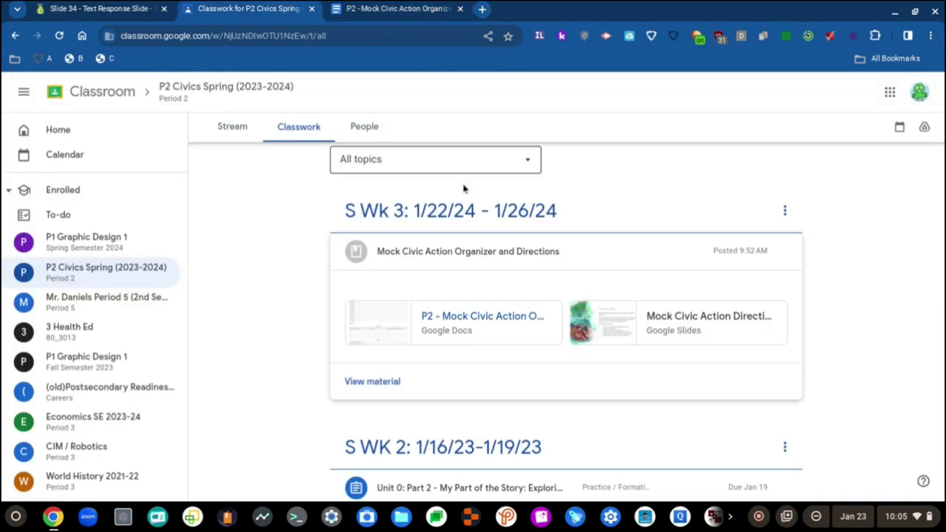
# Step: Search the web for 'Mock Civic Action' in a new browser tab
pyautogui.click(395, 7)
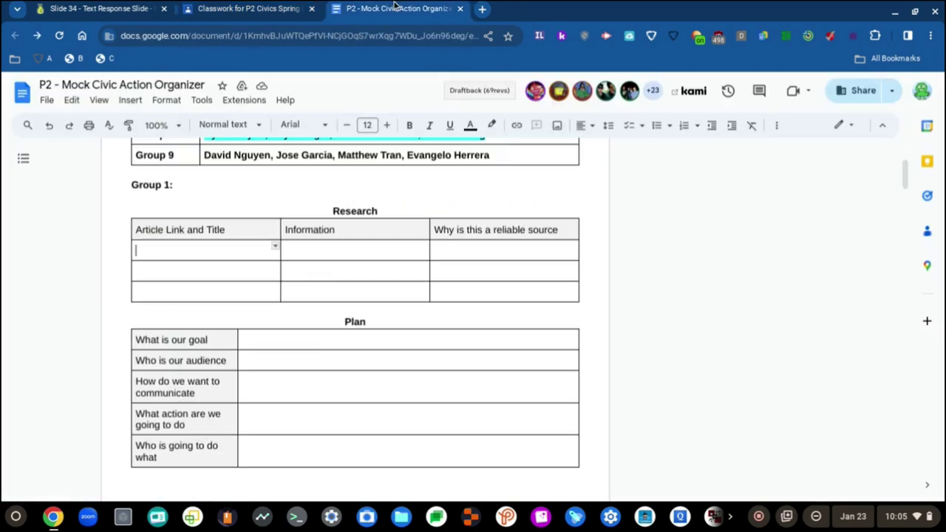
pyautogui.click(481, 9)
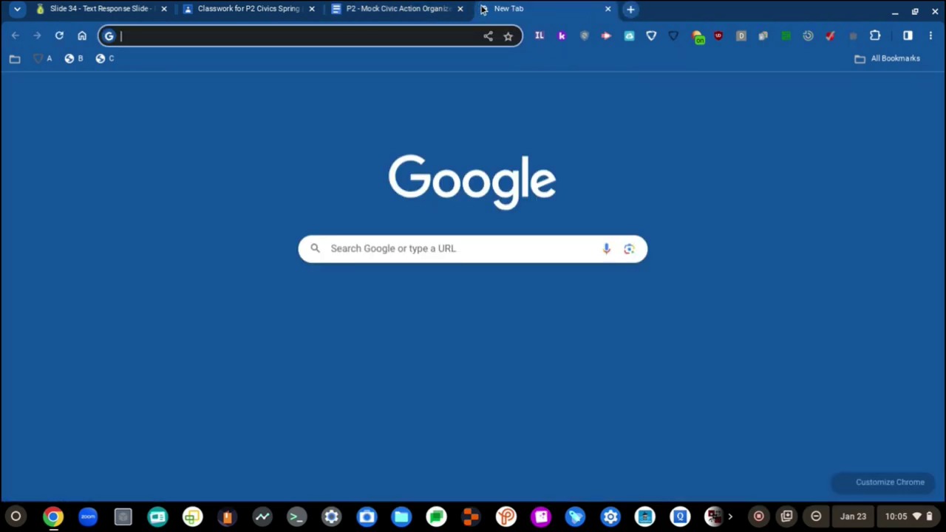
pyautogui.write('Mock Civ')
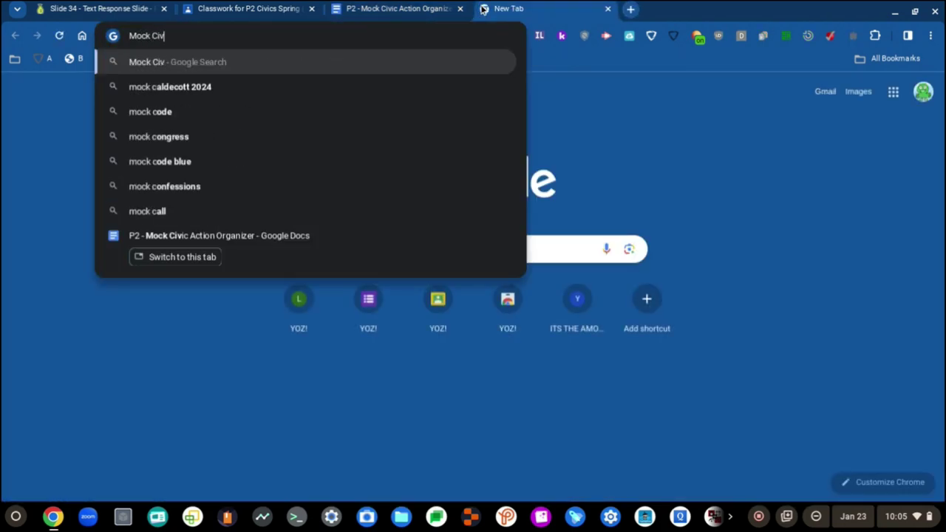
pyautogui.write('ic Ac')
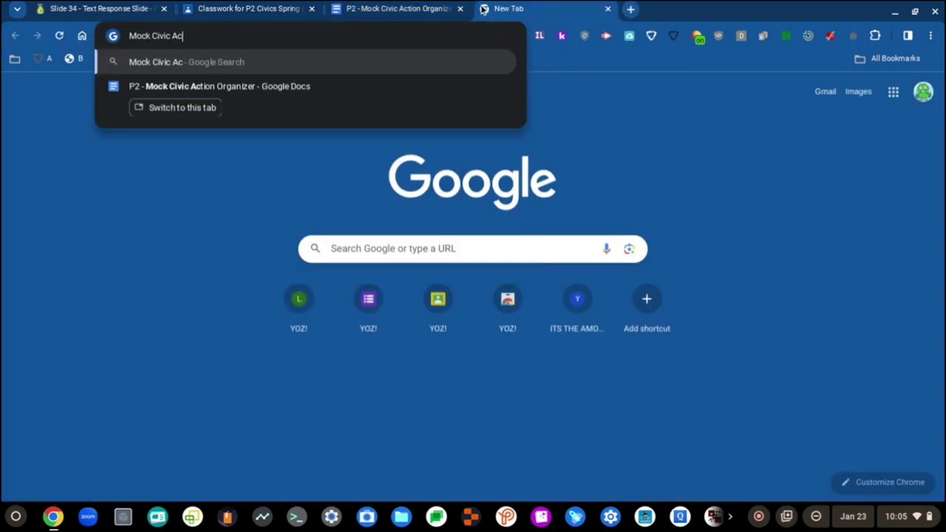
pyautogui.write('tion')
pyautogui.press('Return')
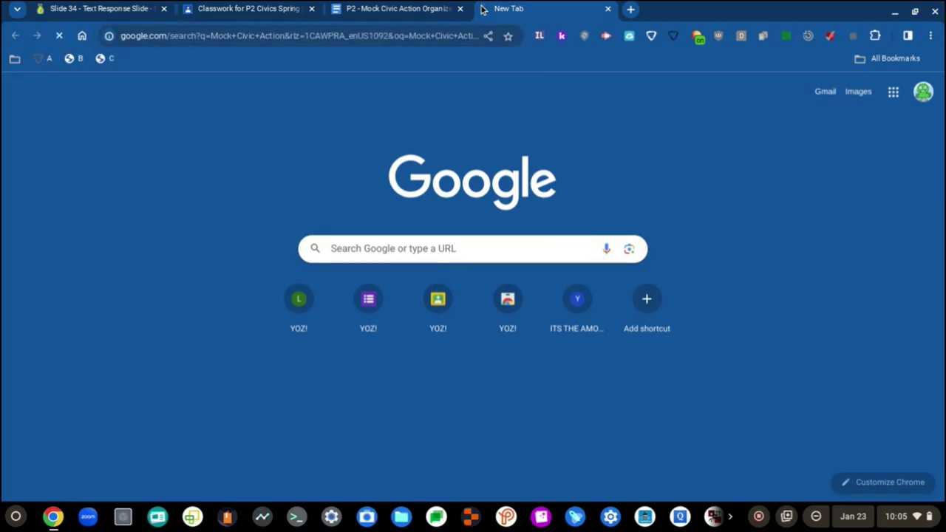
pyautogui.scroll(-1, 148, 219)
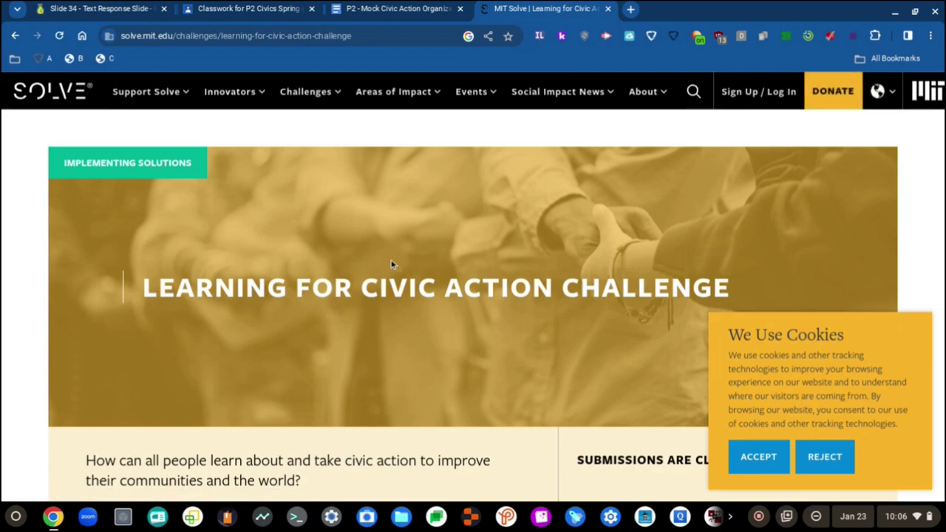
# Step: Accept MIT Solve's cookies, read the Challenge Overview, and return to the organizer document
pyautogui.click(759, 456)
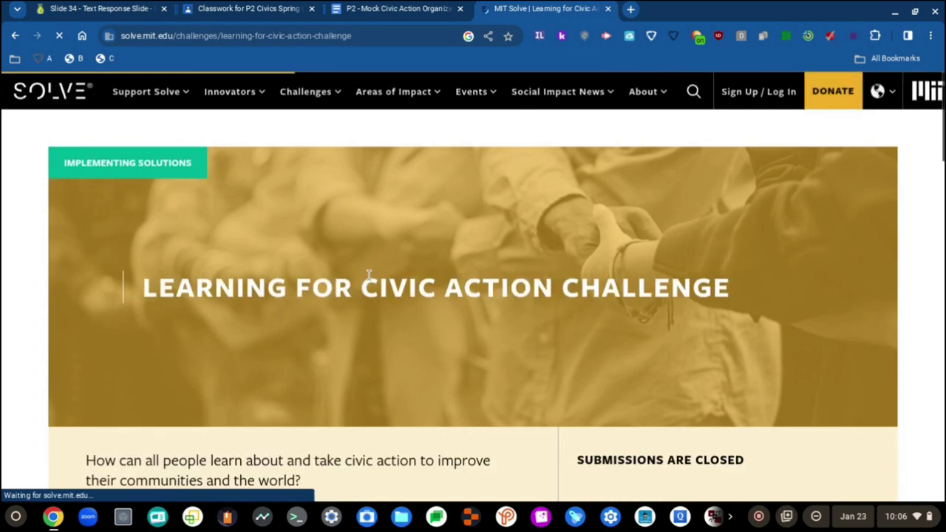
pyautogui.scroll(-3, 367, 274)
pyautogui.scroll(-3, 361, 275)
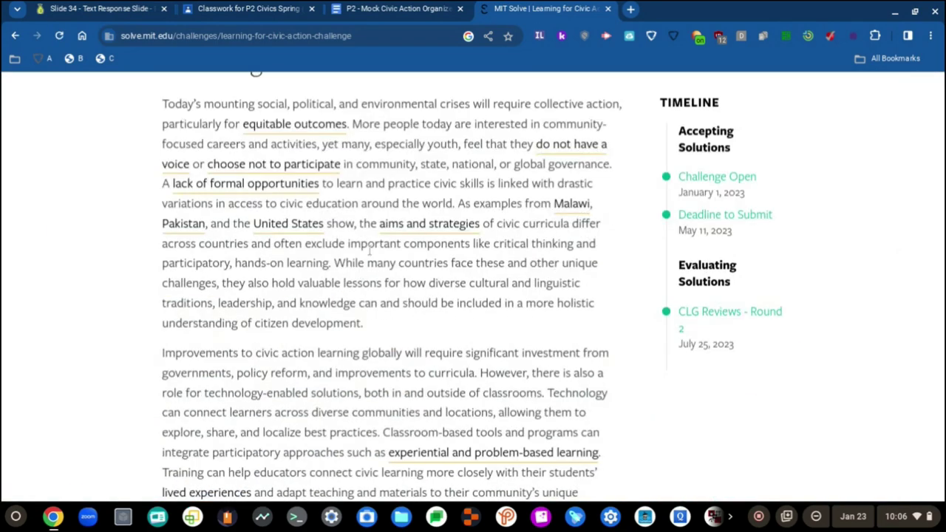
pyautogui.scroll(1, 370, 251)
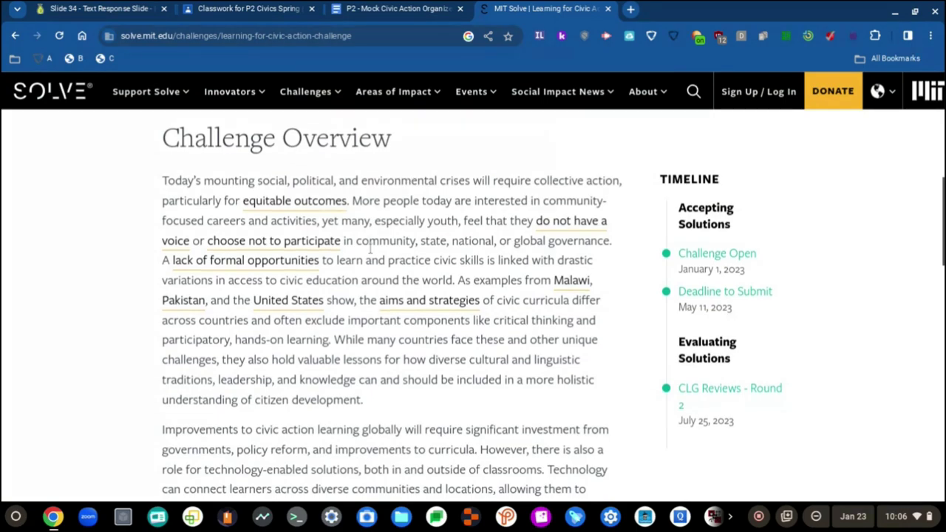
pyautogui.scroll(-1, 370, 250)
pyautogui.scroll(-1, 371, 249)
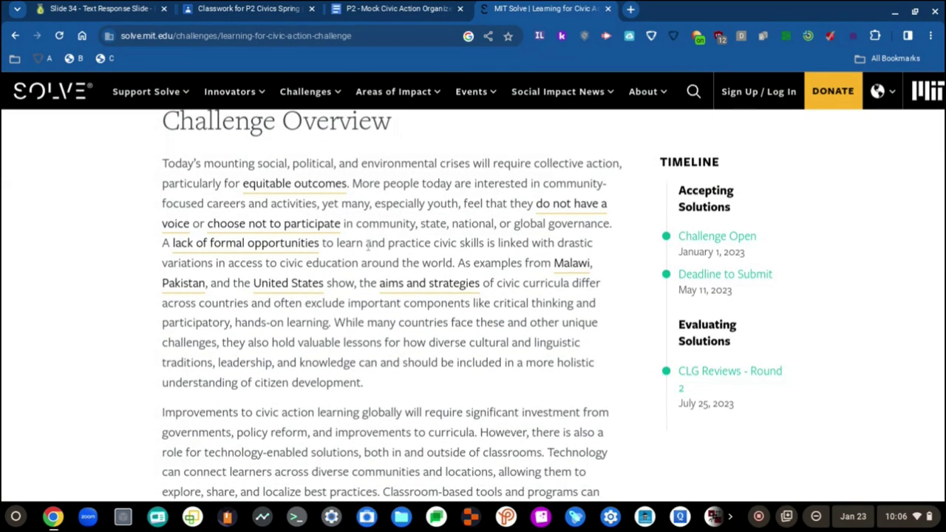
pyautogui.scroll(-1, 363, 242)
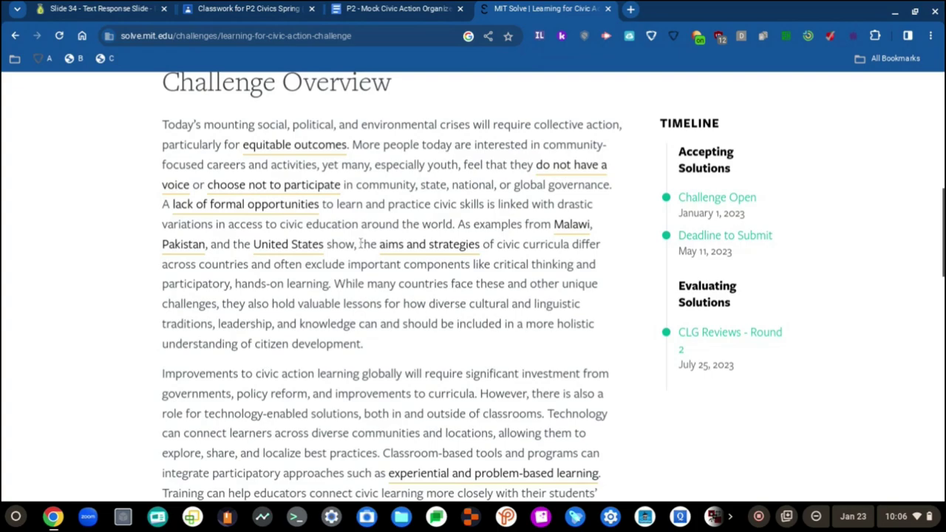
pyautogui.scroll(-2, 360, 244)
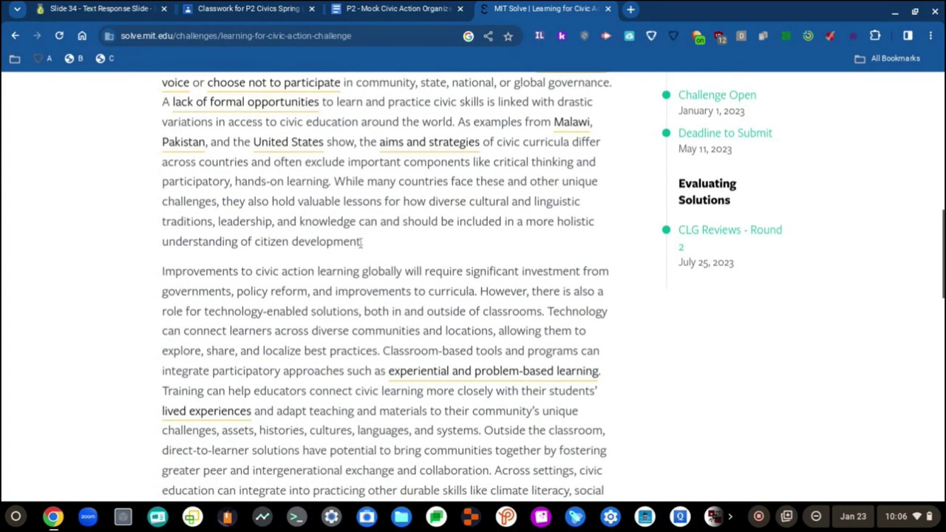
pyautogui.scroll(-1, 360, 244)
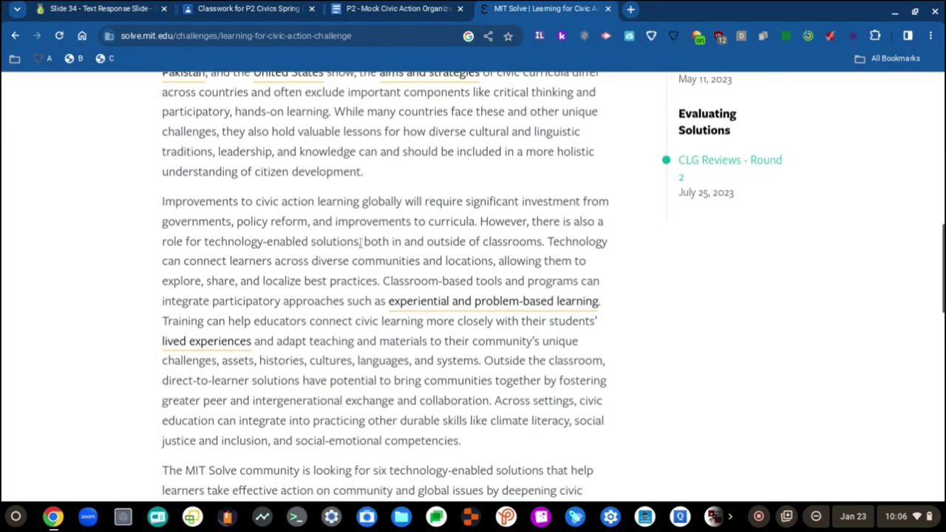
pyautogui.scroll(-3, 360, 244)
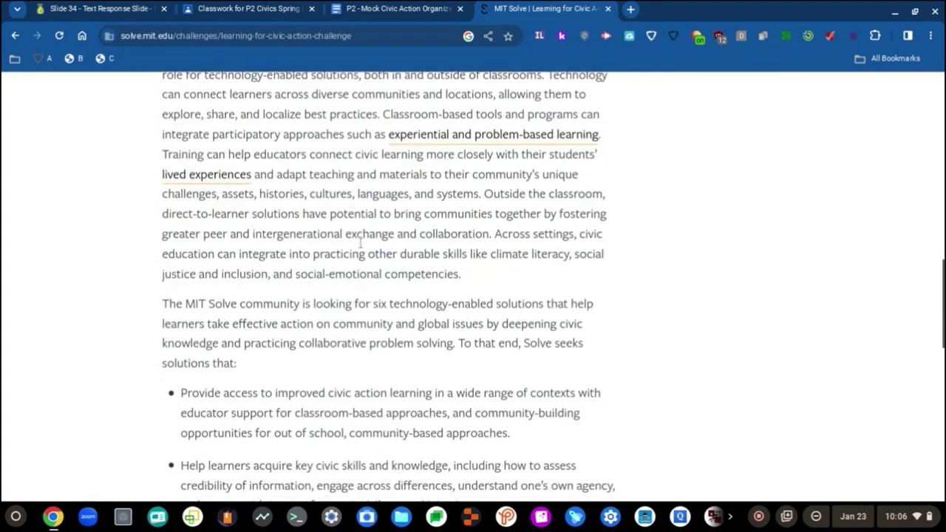
pyautogui.scroll(-5, 360, 244)
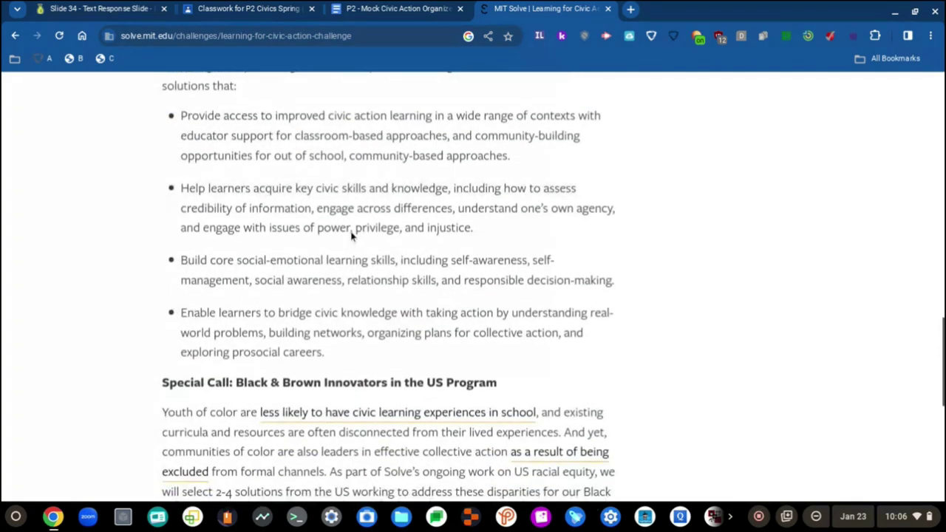
pyautogui.scroll(-3, 351, 235)
pyautogui.scroll(-6, 317, 266)
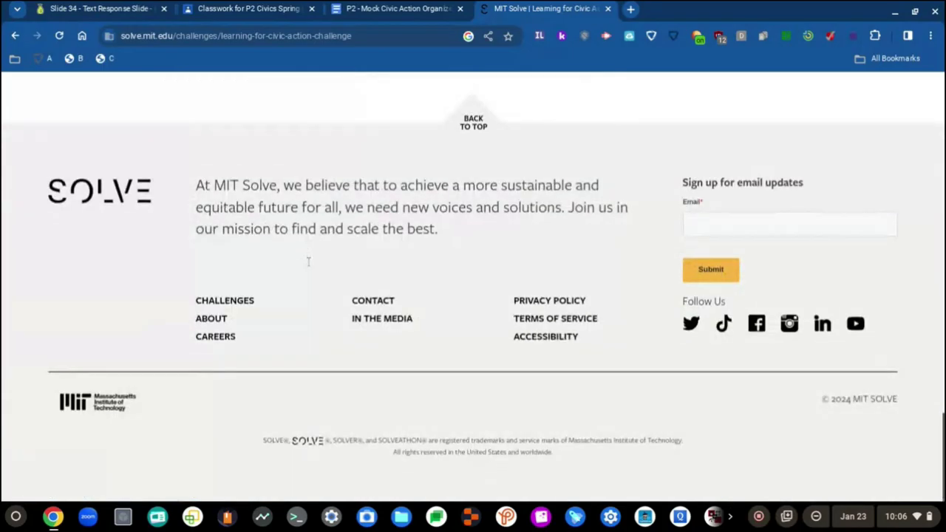
pyautogui.click(473, 121)
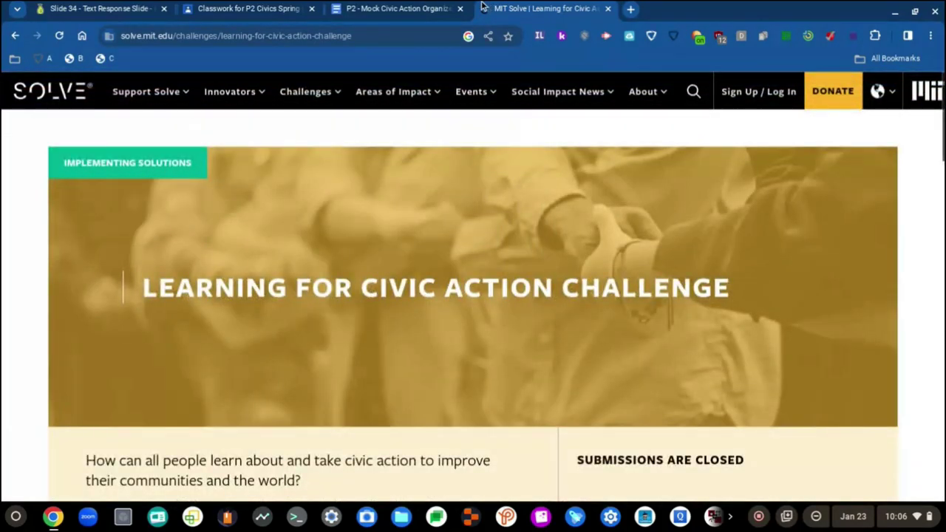
pyautogui.click(421, 8)
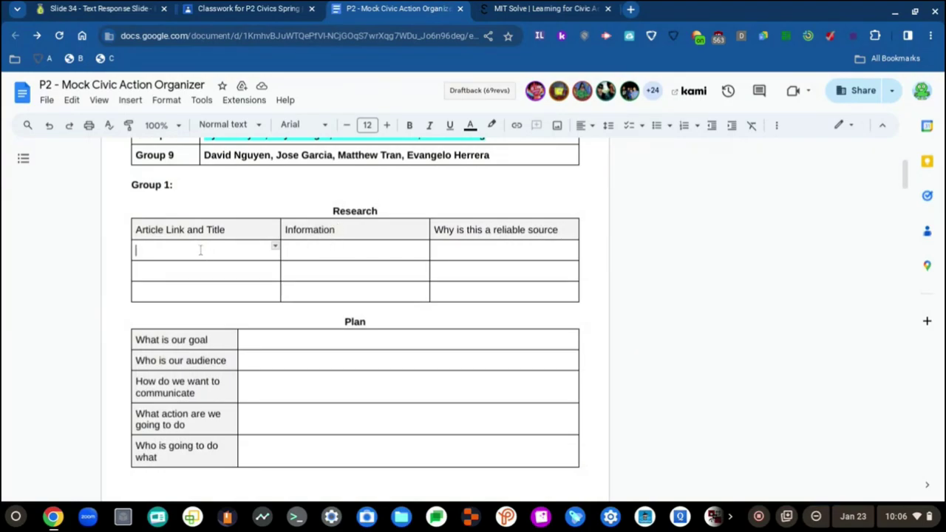
# Step: Place the cursor in the empty second source row of Group 9's Research table
pyautogui.scroll(-10, 200, 250)
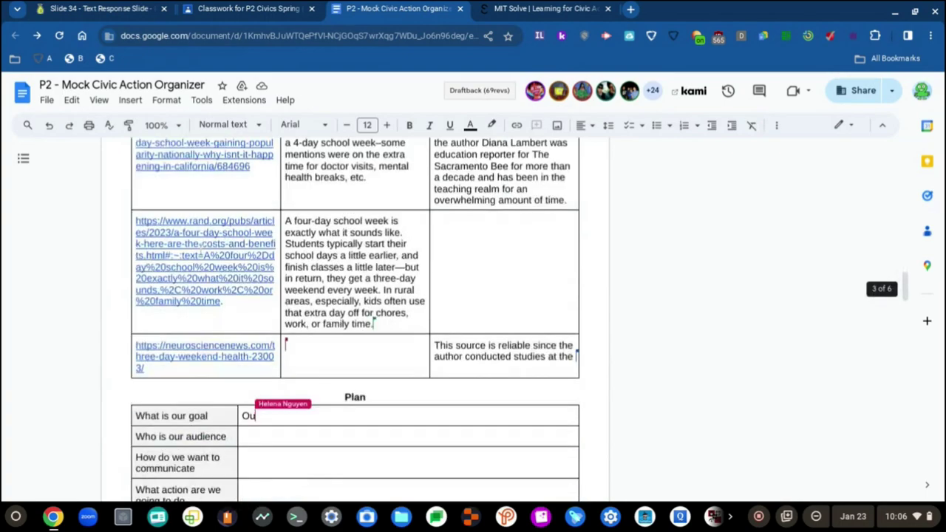
pyautogui.scroll(-15, 199, 251)
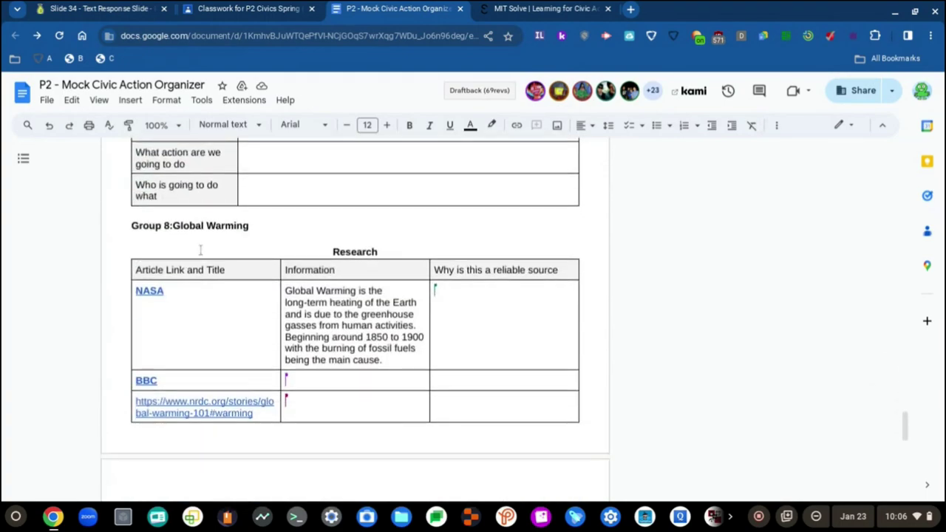
pyautogui.scroll(-10, 200, 251)
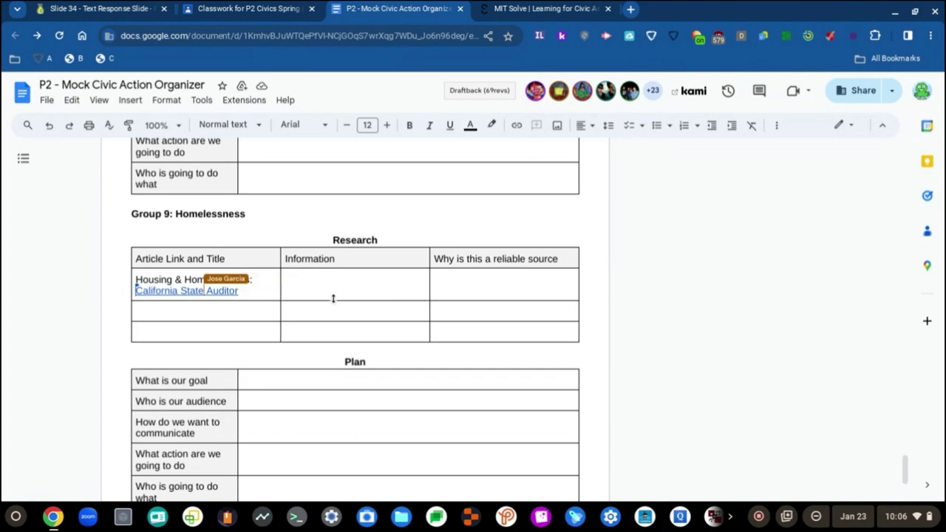
pyautogui.click(249, 312)
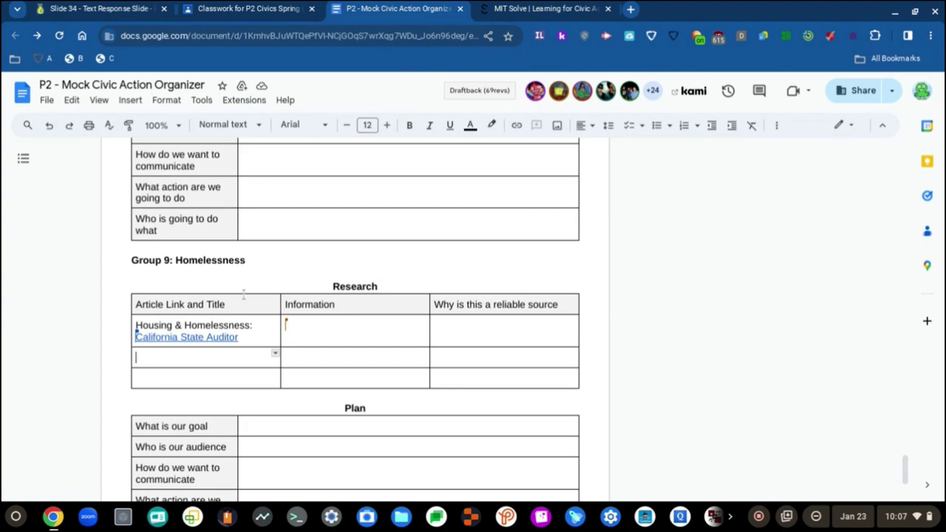
# Step: Scroll through the document to review the other groups' research tables
pyautogui.scroll(5, 243, 294)
pyautogui.scroll(-6, 246, 295)
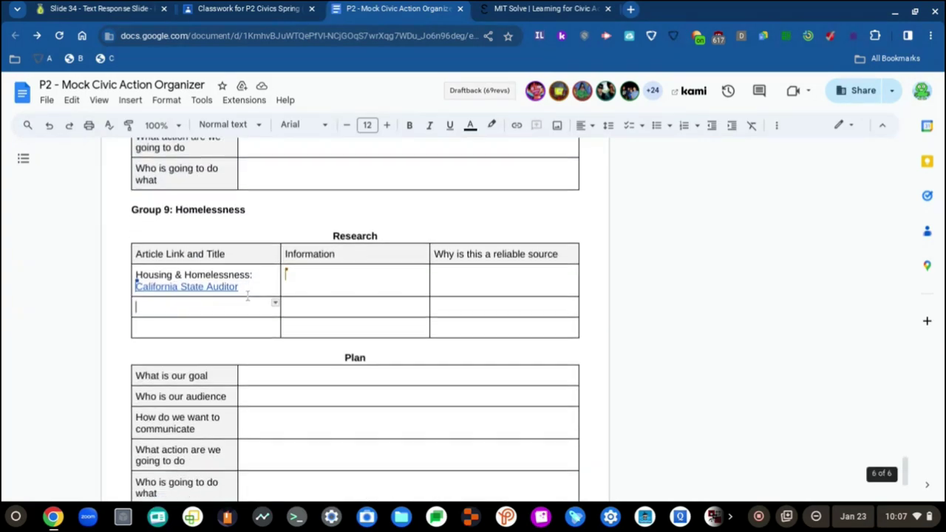
pyautogui.scroll(-5, 247, 295)
pyautogui.scroll(2, 248, 296)
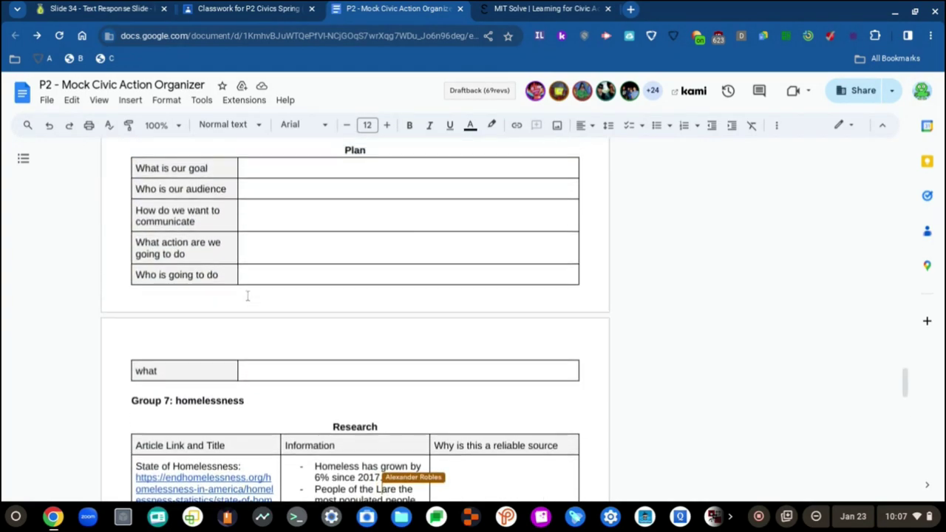
pyautogui.scroll(8, 248, 296)
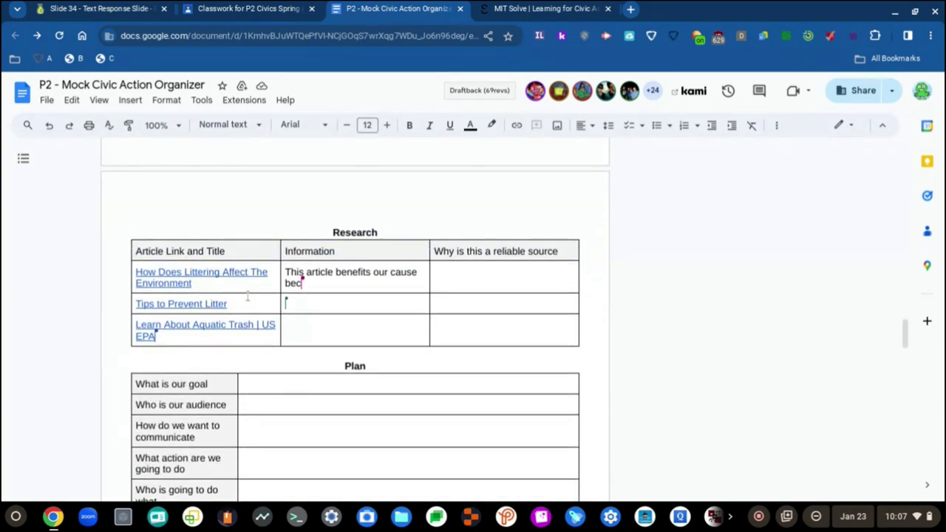
pyautogui.scroll(-10, 248, 296)
pyautogui.scroll(1, 248, 296)
pyautogui.scroll(11, 247, 296)
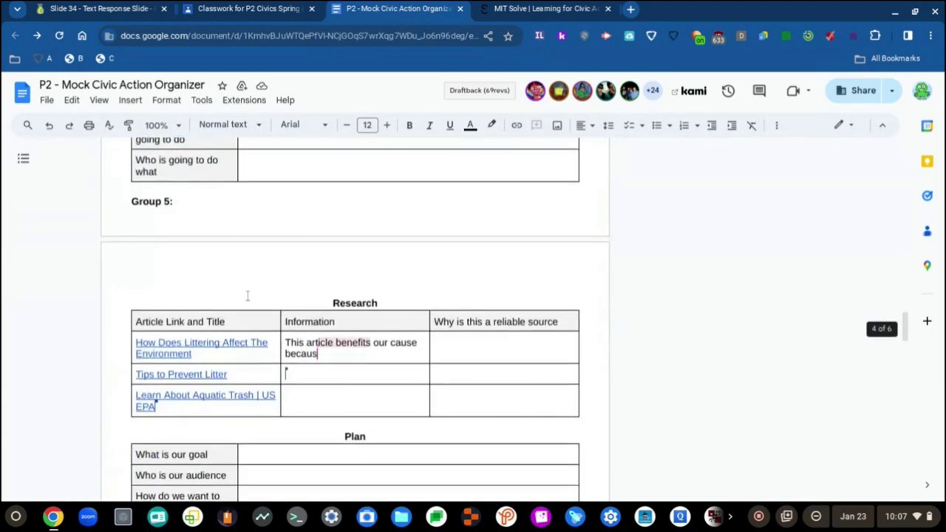
pyautogui.scroll(14, 247, 296)
pyautogui.scroll(-6, 247, 296)
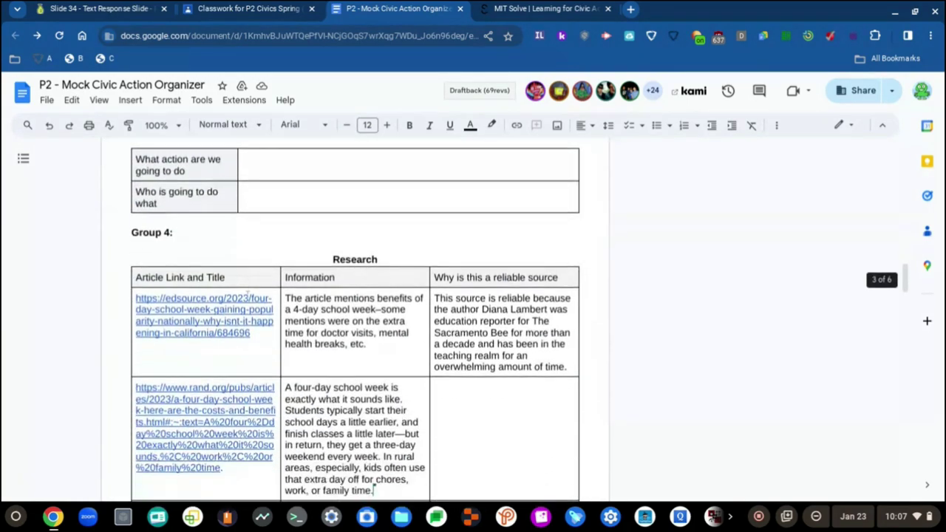
pyautogui.scroll(-20, 247, 295)
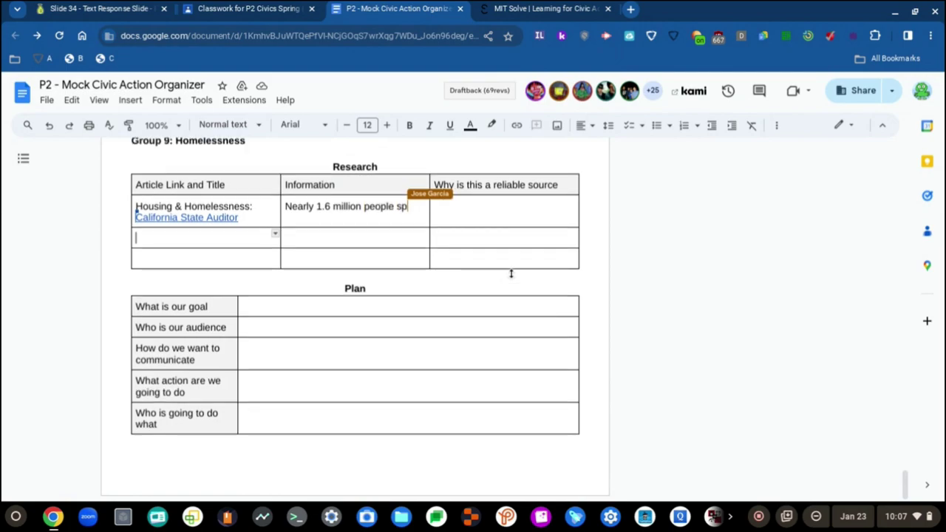
pyautogui.scroll(5, 484, 89)
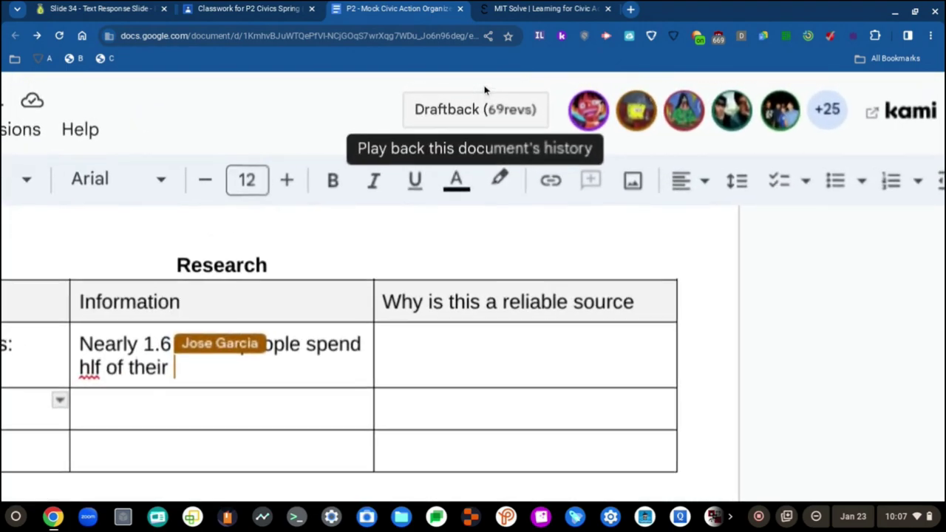
pyautogui.scroll(-5, 484, 90)
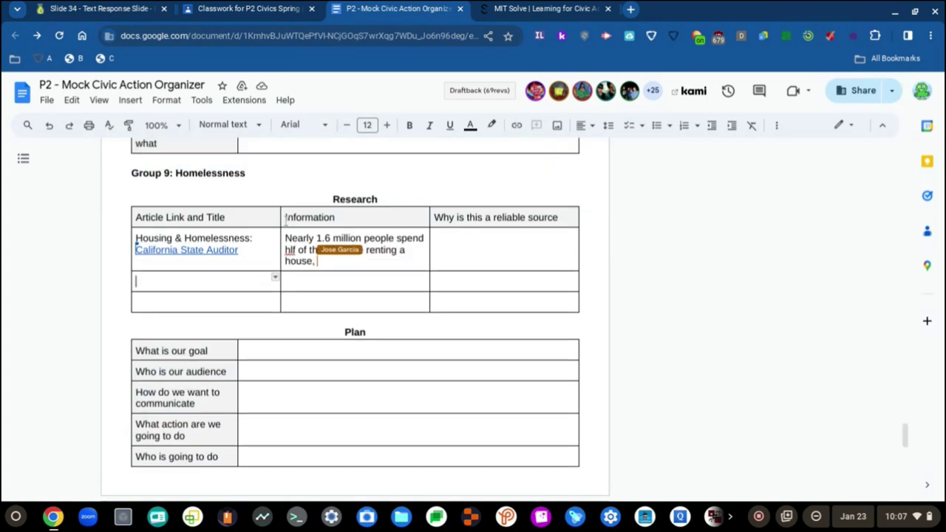
pyautogui.scroll(1, 285, 220)
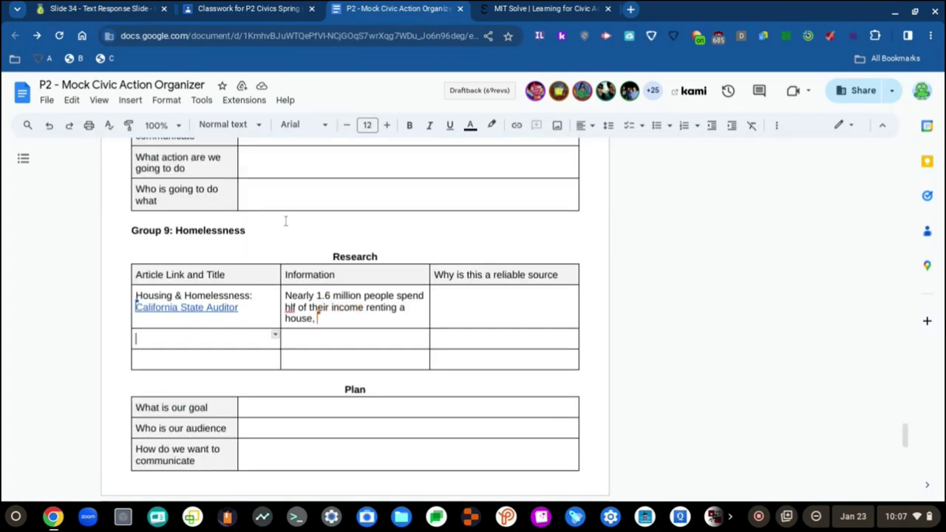
pyautogui.scroll(1, 285, 220)
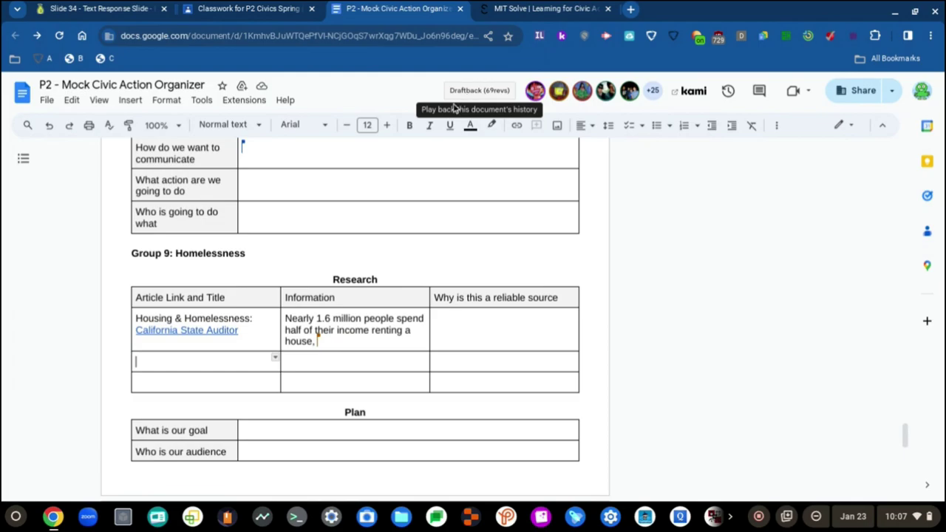
pyautogui.click(560, 7)
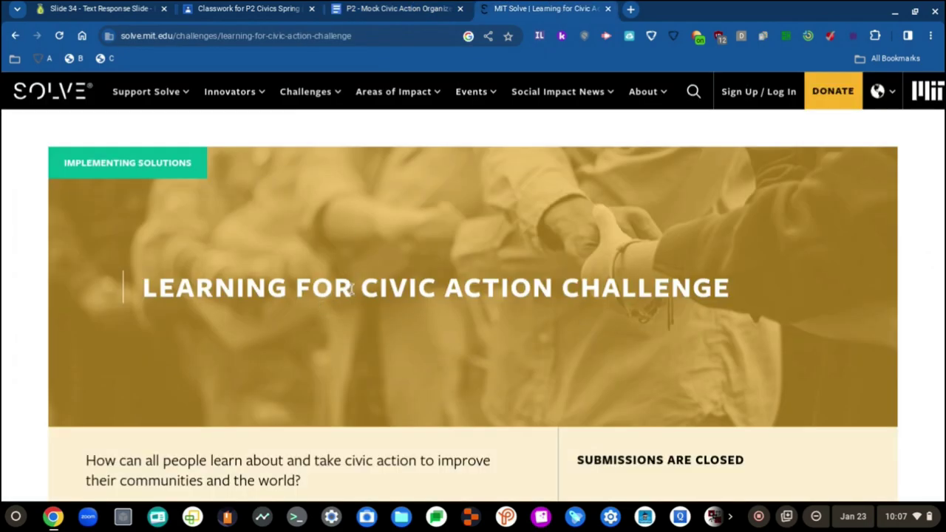
pyautogui.scroll(-15, 337, 317)
pyautogui.scroll(5, 337, 317)
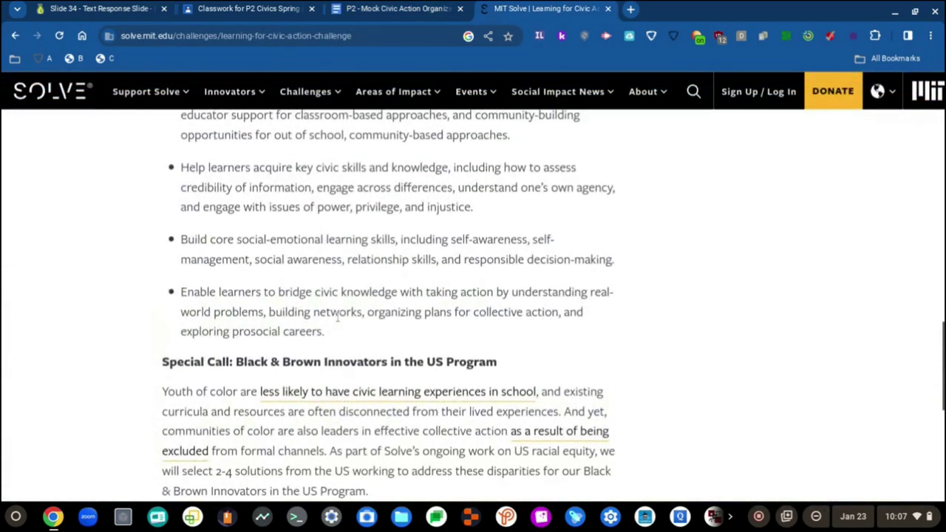
pyautogui.click(391, 9)
pyautogui.scroll(-1, 322, 313)
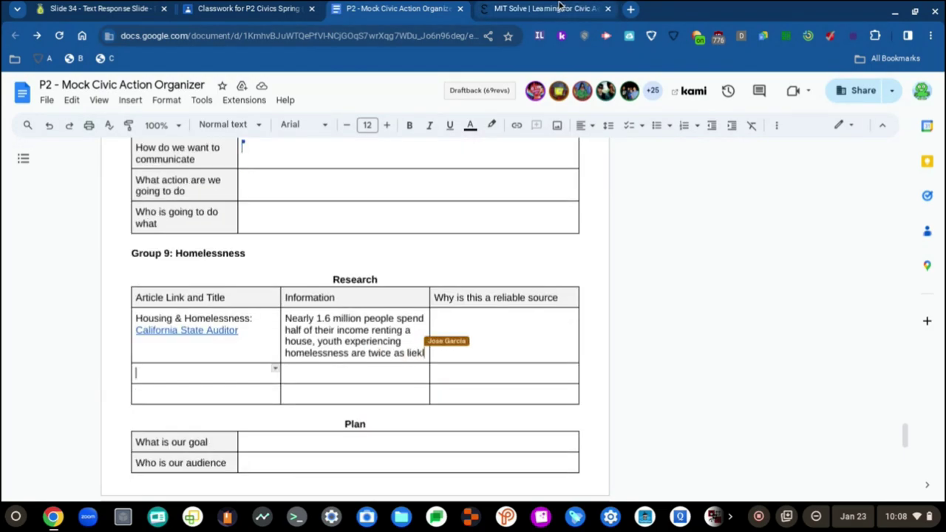
pyautogui.moveTo(559, 6)
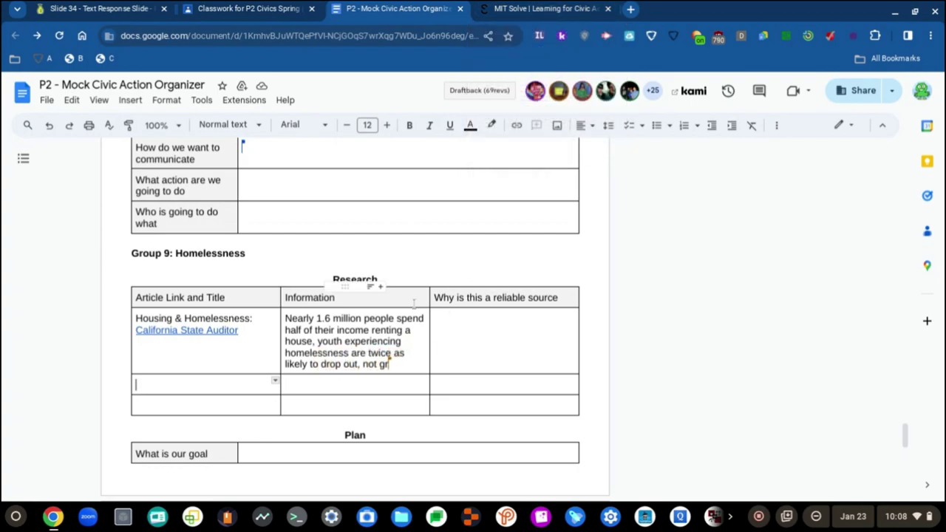
pyautogui.scroll(-3, 413, 304)
pyautogui.scroll(-2, 360, 277)
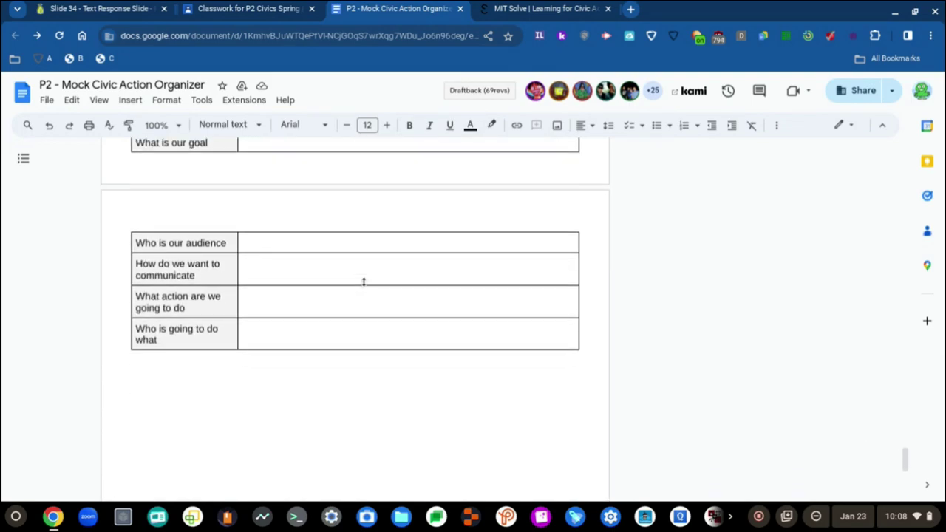
pyautogui.scroll(-4, 398, 249)
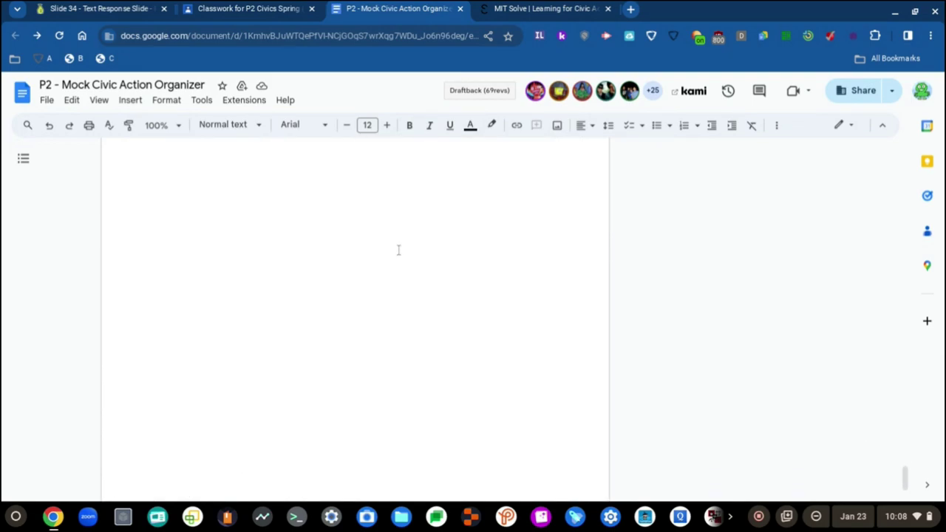
pyautogui.scroll(8, 397, 250)
pyautogui.scroll(2, 397, 250)
pyautogui.scroll(-3, 398, 250)
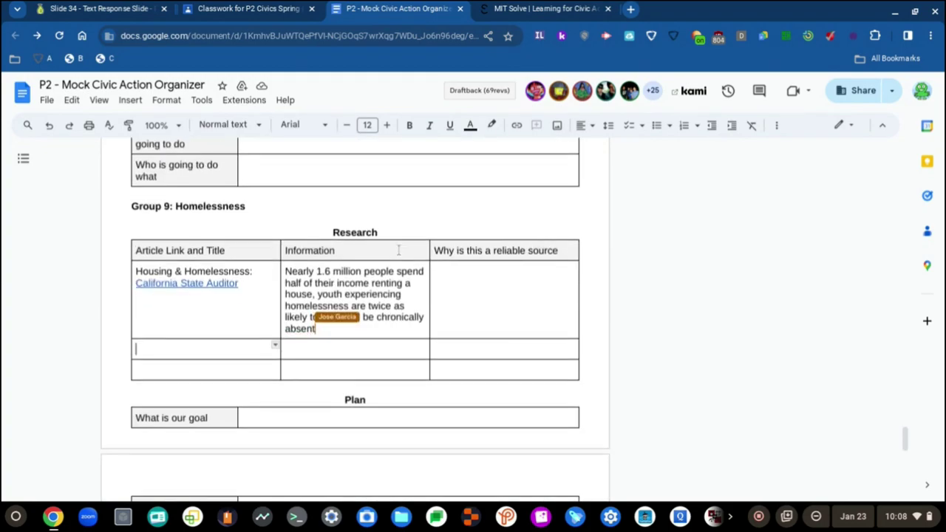
pyautogui.click(461, 282)
pyautogui.scroll(1, 461, 283)
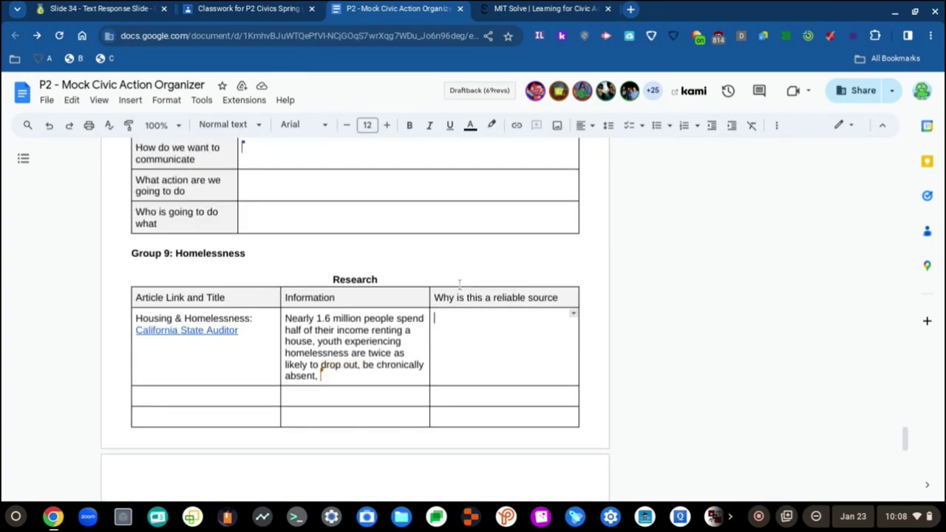
pyautogui.scroll(2, 459, 285)
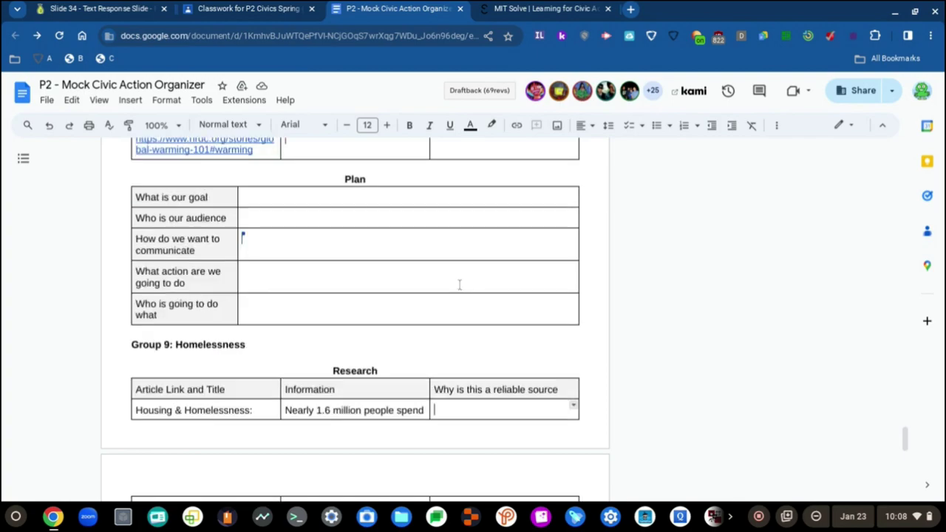
pyautogui.scroll(5, 459, 284)
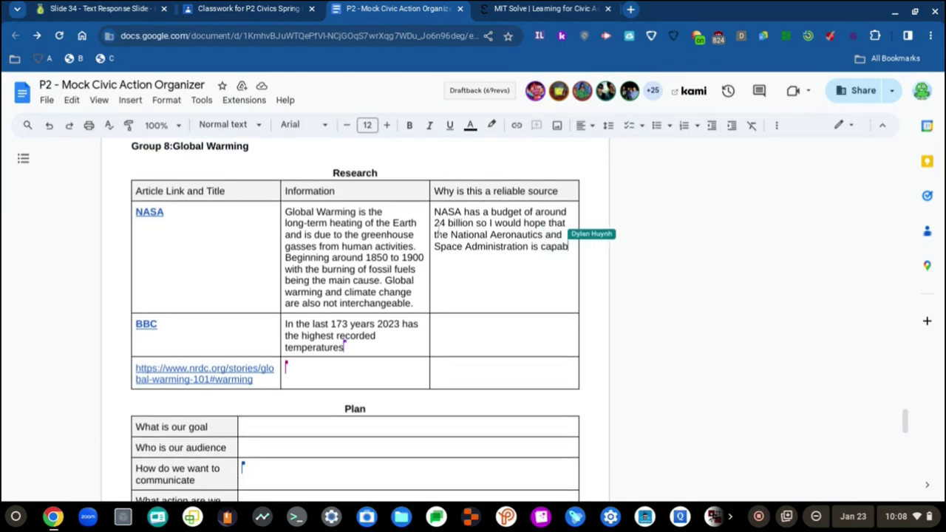
pyautogui.scroll(2, 438, 233)
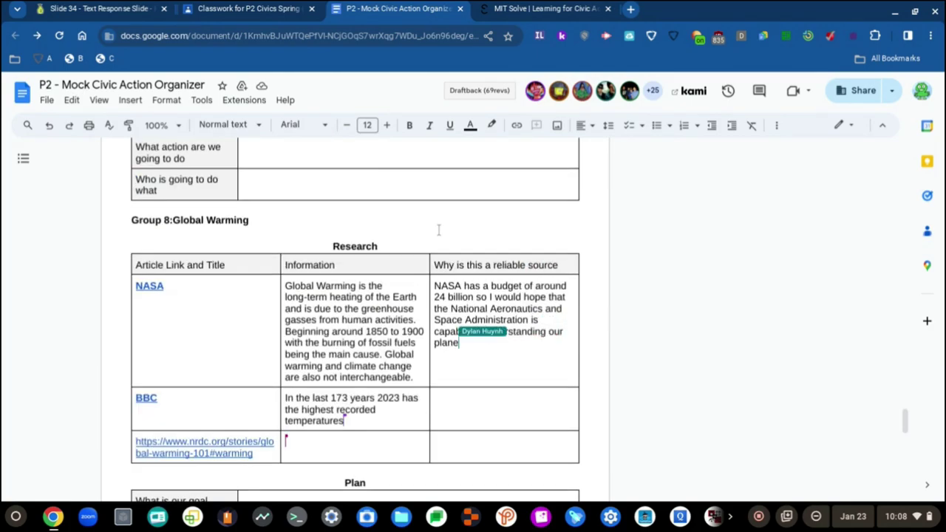
pyautogui.scroll(-8, 438, 230)
pyautogui.scroll(-8, 438, 230)
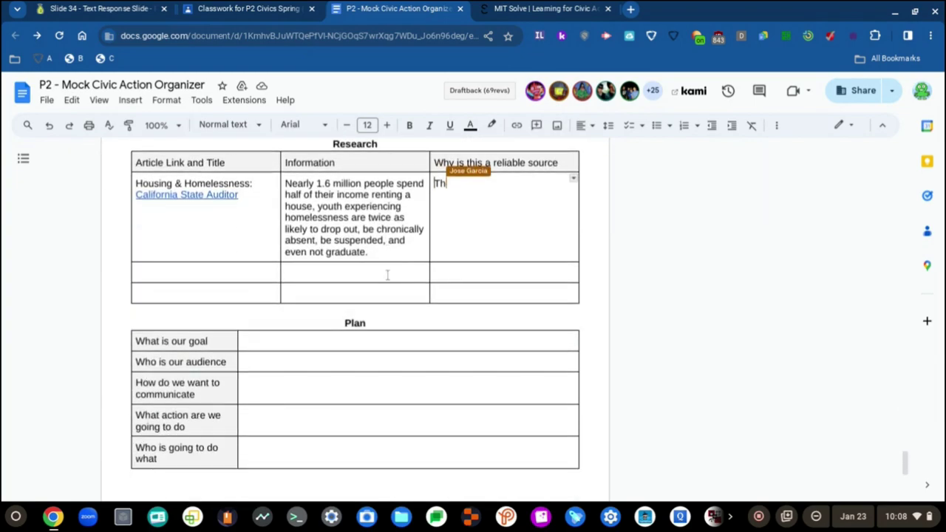
pyautogui.scroll(3, 388, 274)
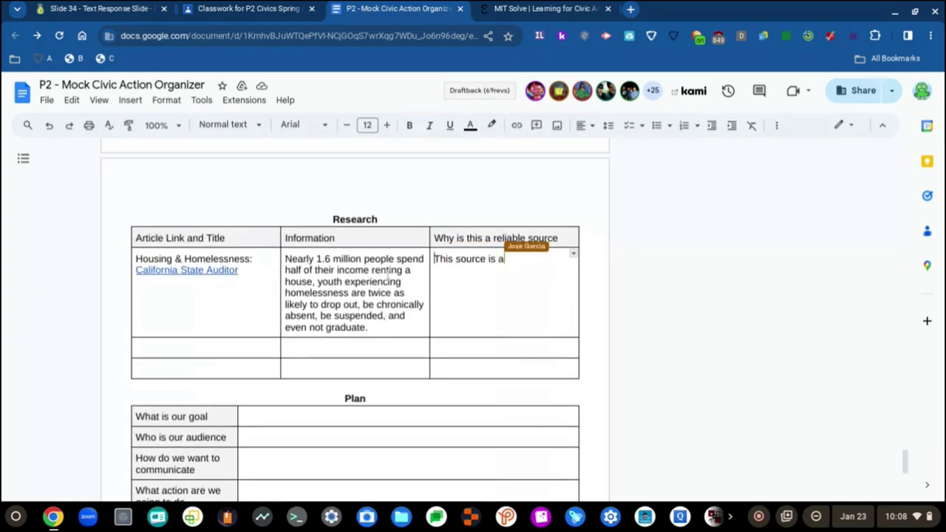
pyautogui.scroll(-2, 317, 356)
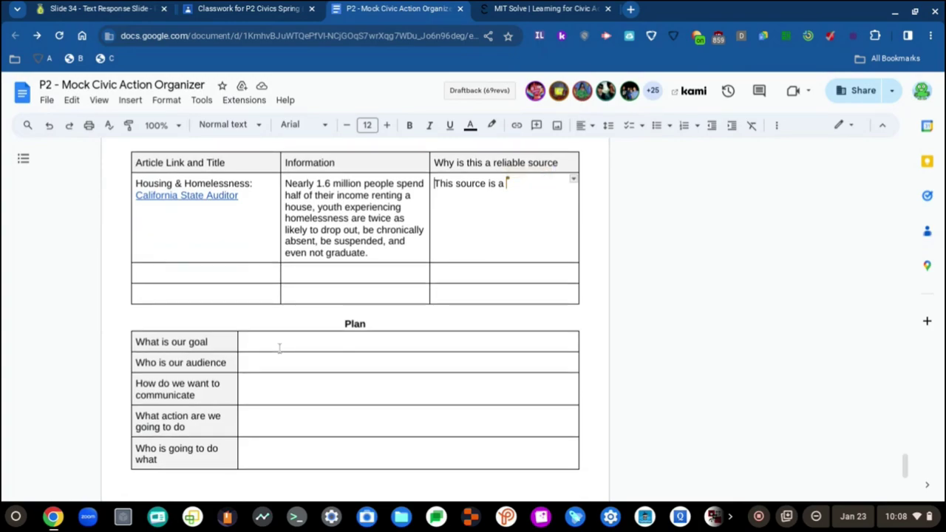
pyautogui.scroll(-1, 279, 348)
pyautogui.scroll(5, 280, 348)
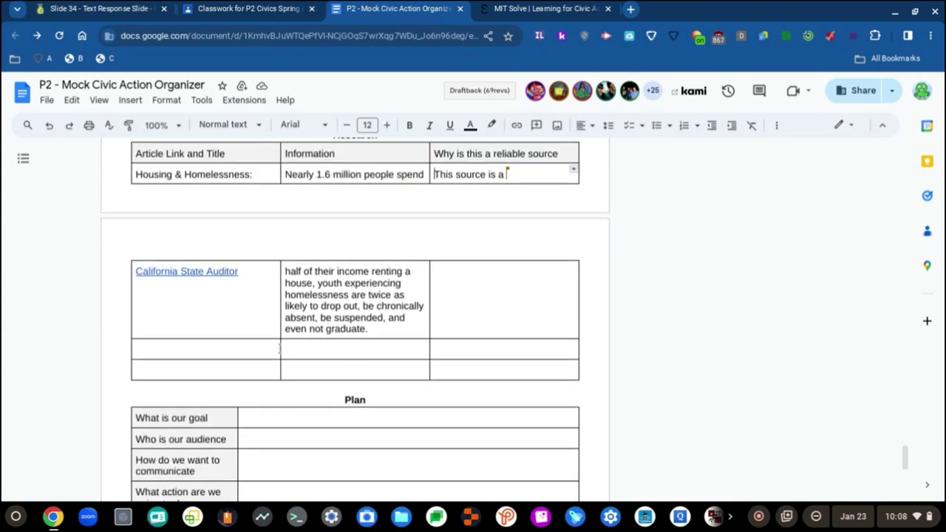
pyautogui.scroll(-1, 337, 401)
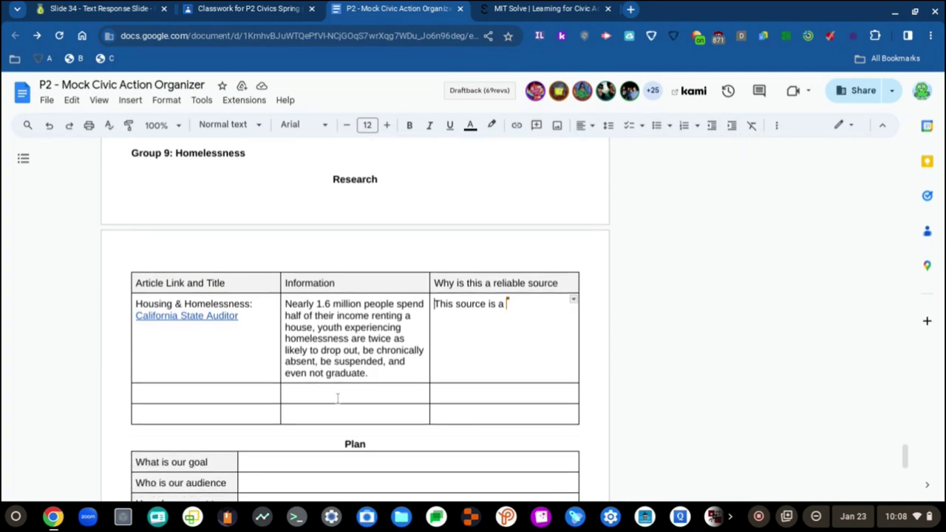
pyautogui.scroll(-10, 342, 375)
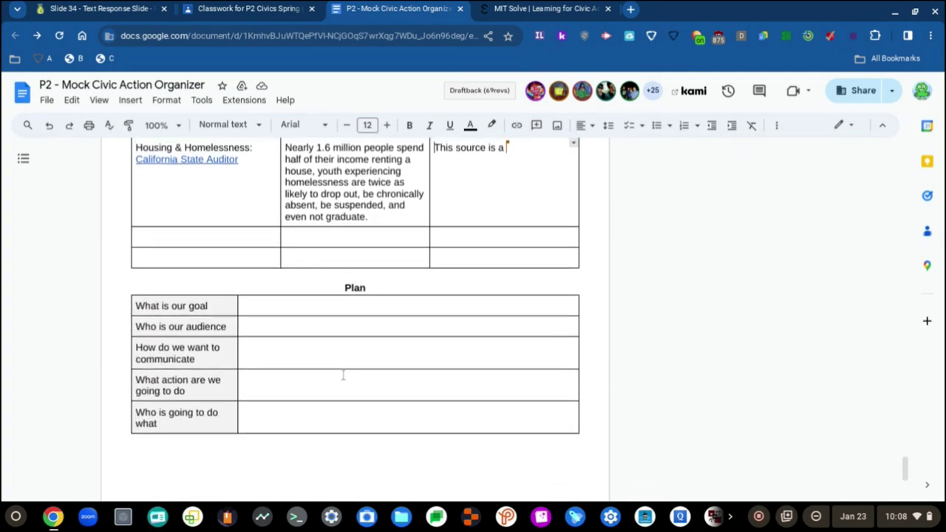
pyautogui.scroll(6, 342, 376)
pyautogui.scroll(2, 342, 375)
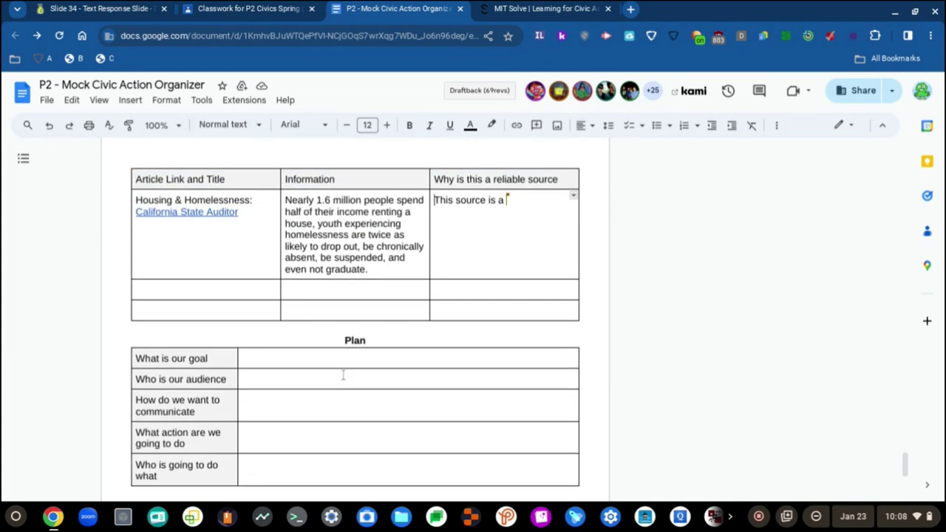
pyautogui.click(543, 7)
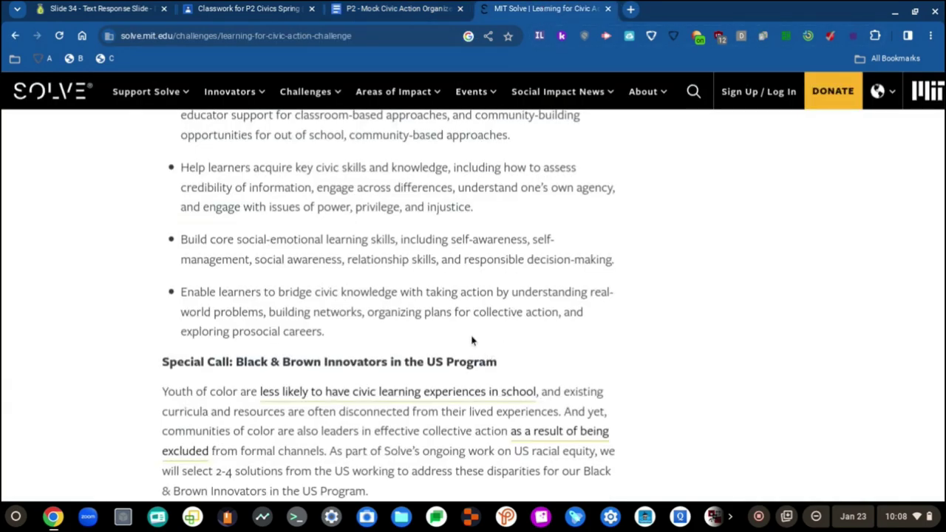
pyautogui.scroll(-5, 471, 341)
pyautogui.scroll(2, 471, 341)
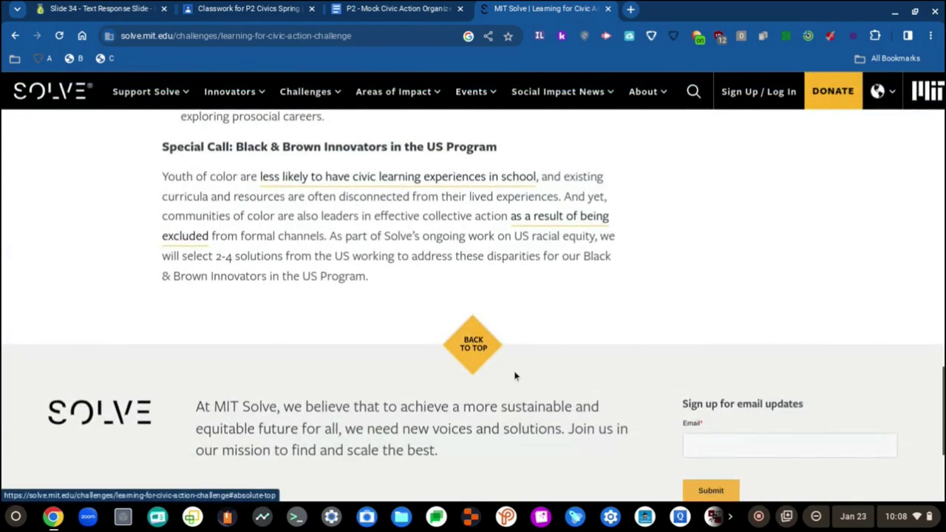
pyautogui.scroll(-3, 515, 376)
pyautogui.click(710, 258)
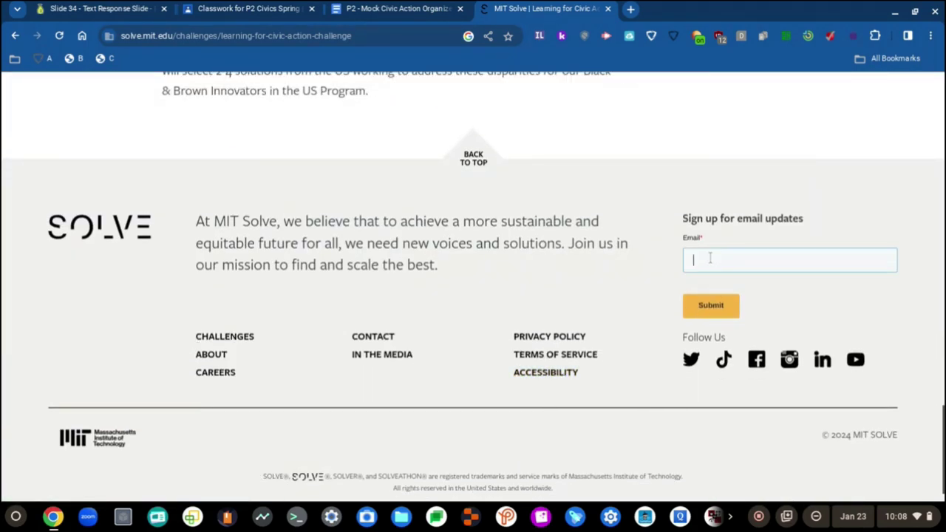
pyautogui.click(612, 285)
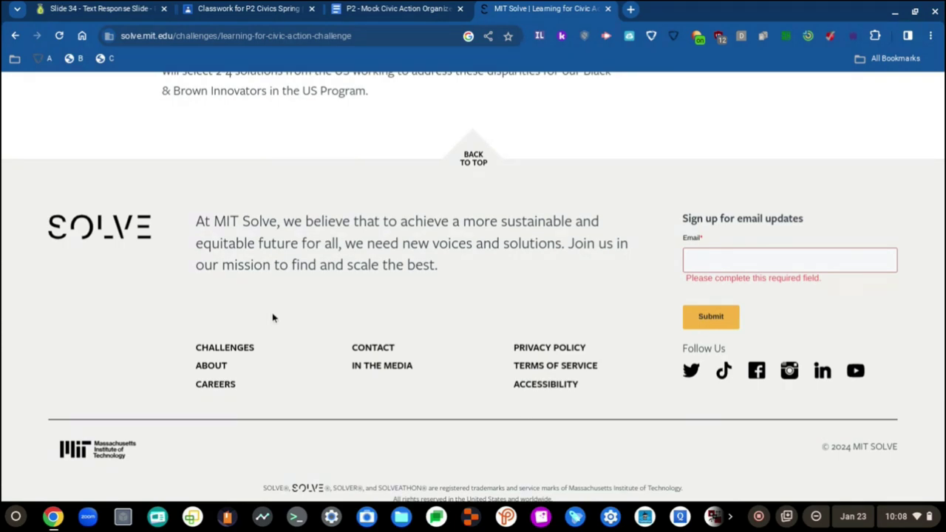
pyautogui.press('Home')
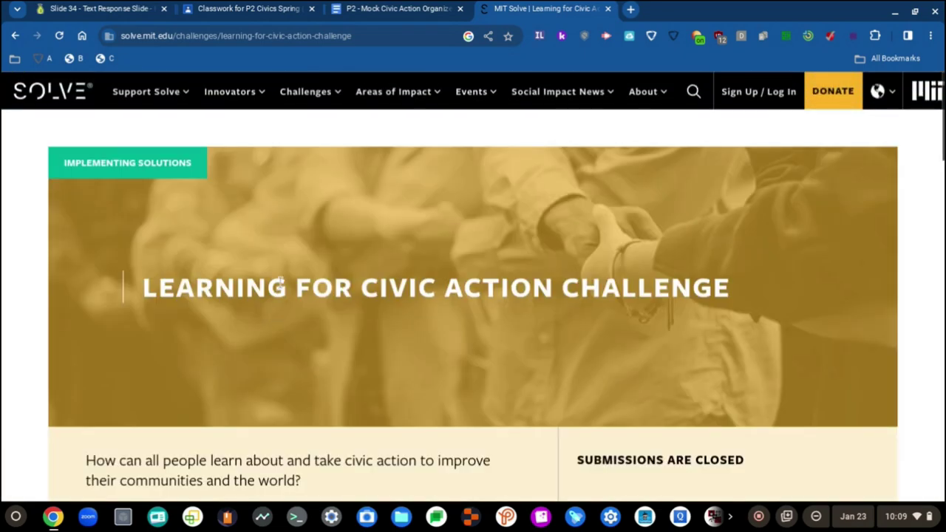
pyautogui.click(363, 8)
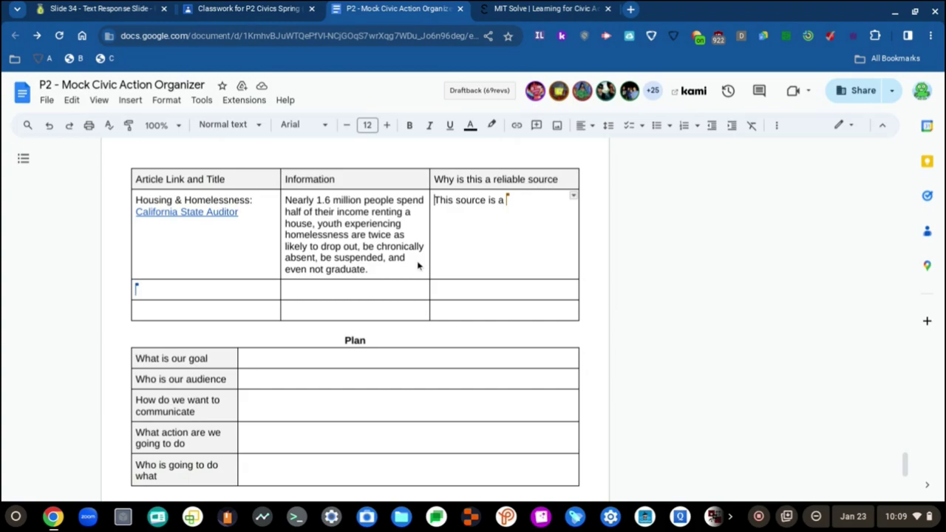
# Step: Scroll the organizer document up to the Research heading
pyautogui.scroll(1, 417, 266)
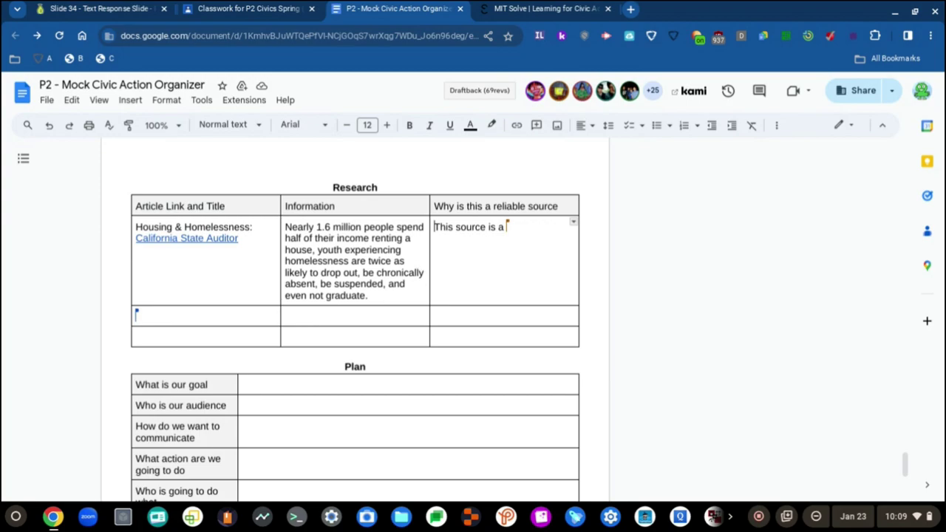
pyautogui.scroll(1, 357, 376)
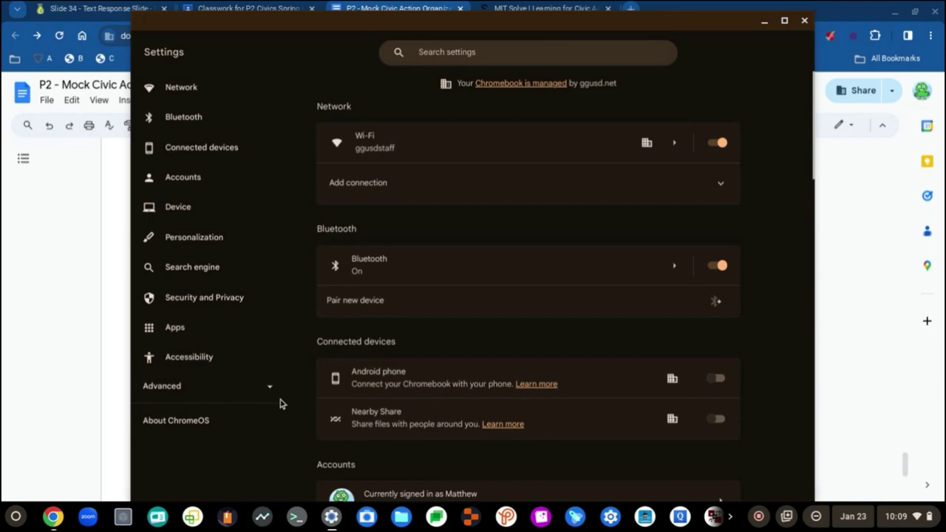
# Step: Start a ChromeOS update check from About ChromeOS, then close the Settings window
pyautogui.click(244, 419)
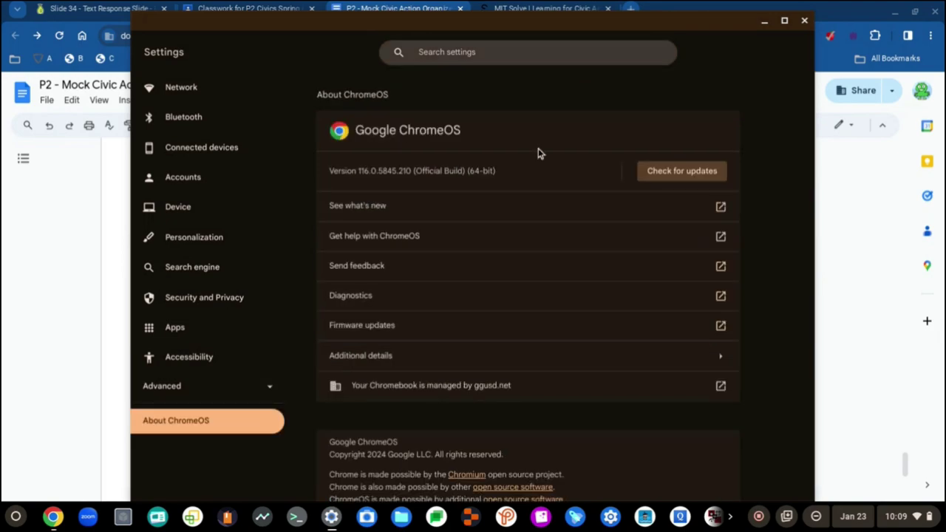
pyautogui.click(695, 170)
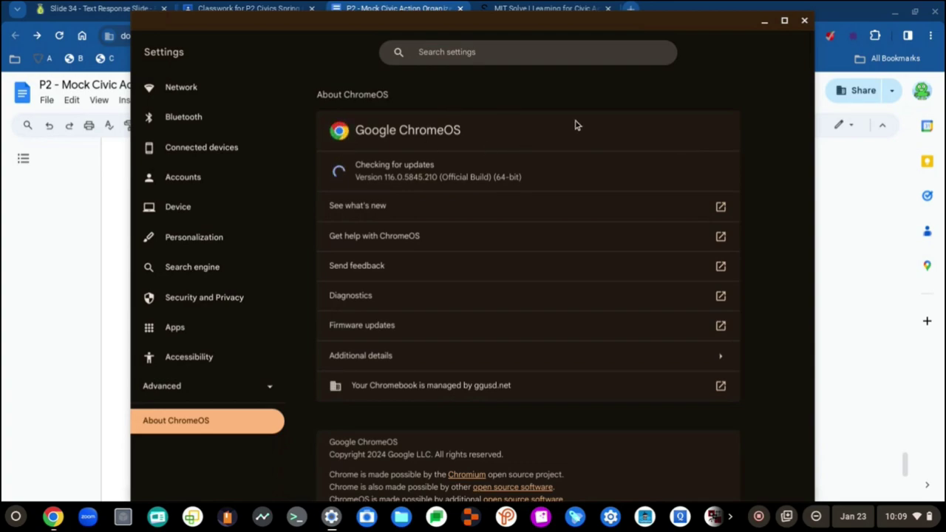
pyautogui.click(803, 22)
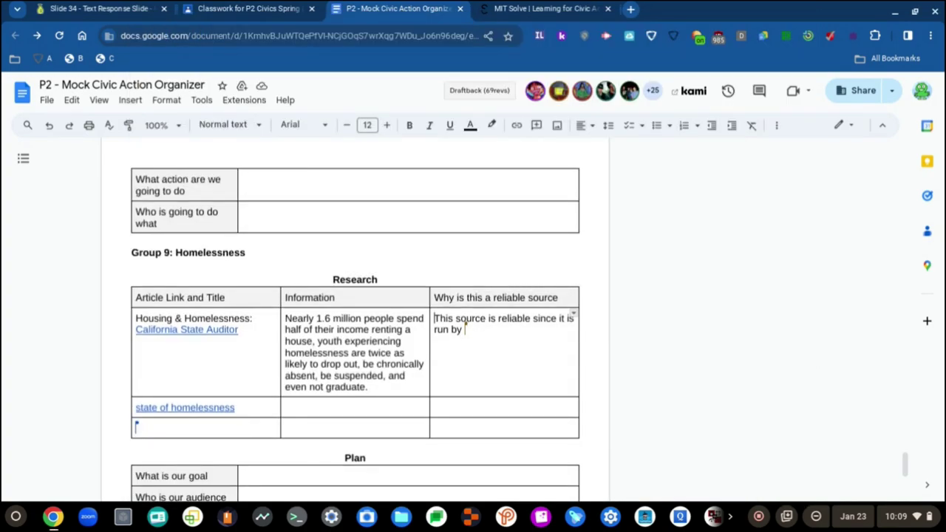
pyautogui.click(896, 516)
pyautogui.click(854, 517)
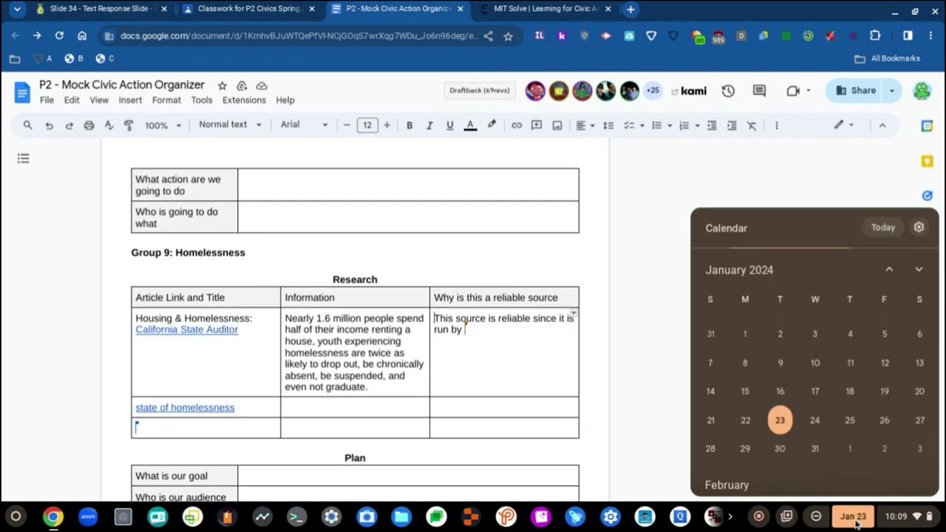
pyautogui.scroll(1, 355, 338)
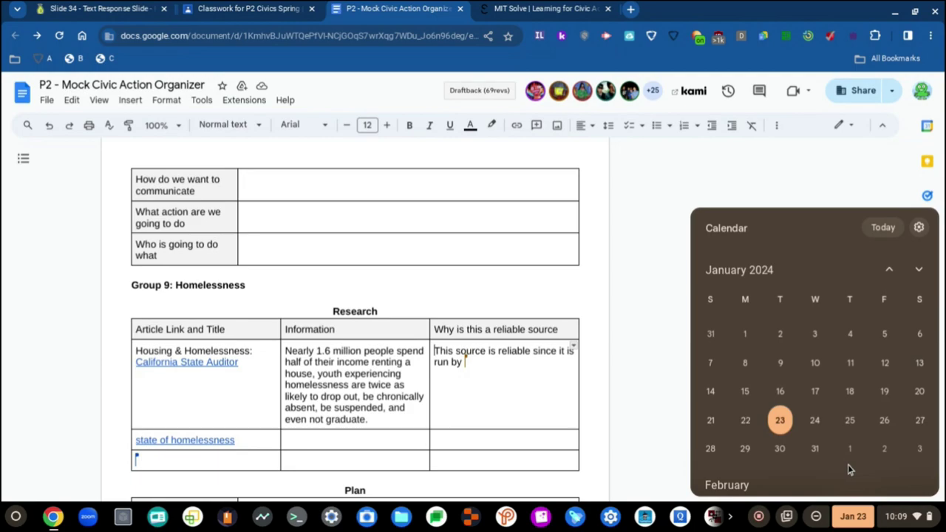
pyautogui.click(674, 374)
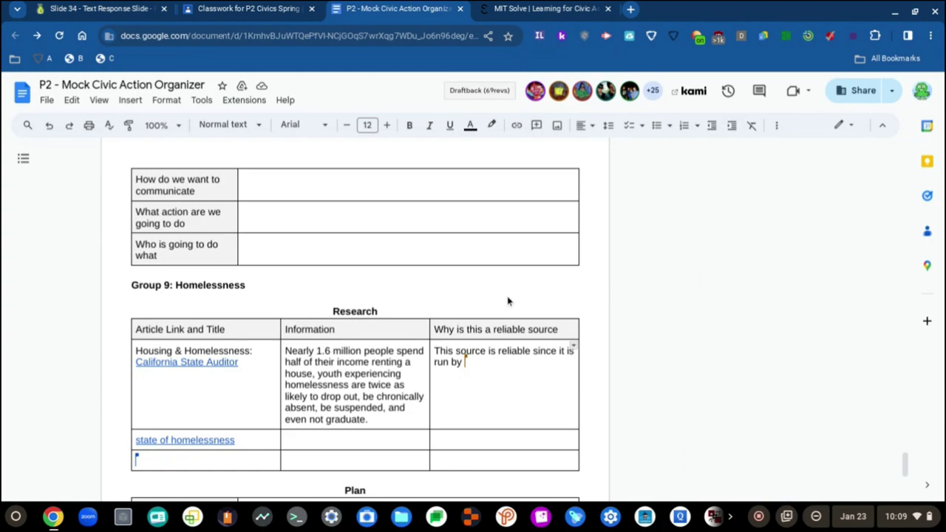
# Step: Scroll through the organizer and close the MIT Solve tab
pyautogui.scroll(1, 507, 301)
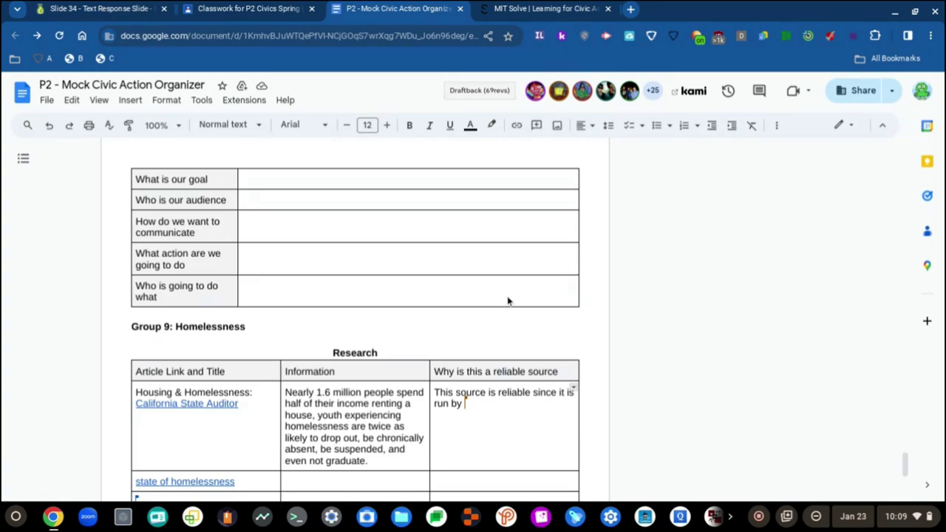
pyautogui.scroll(3, 507, 301)
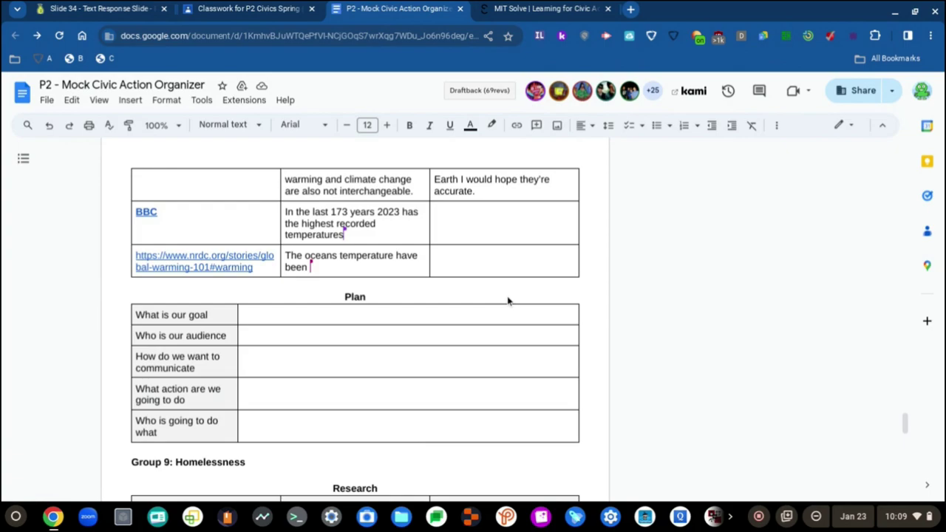
pyautogui.scroll(1, 507, 301)
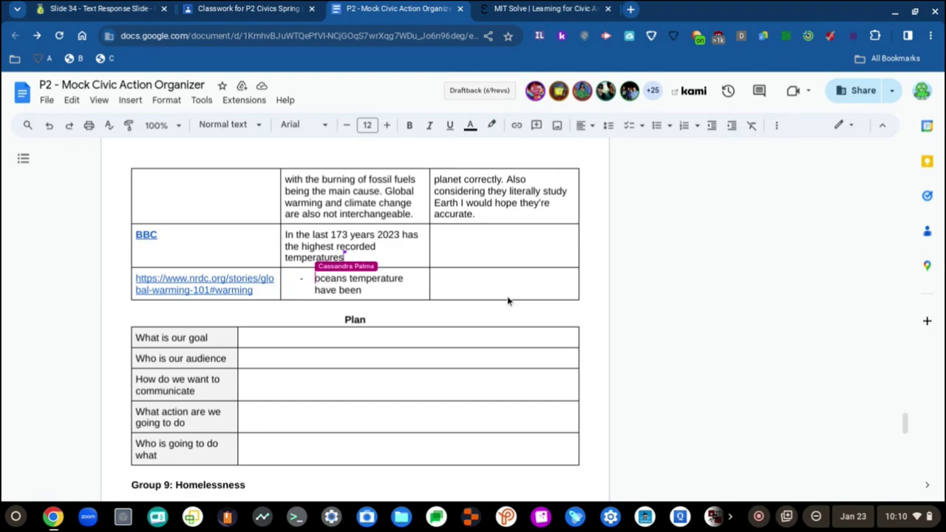
pyautogui.scroll(-2, 508, 301)
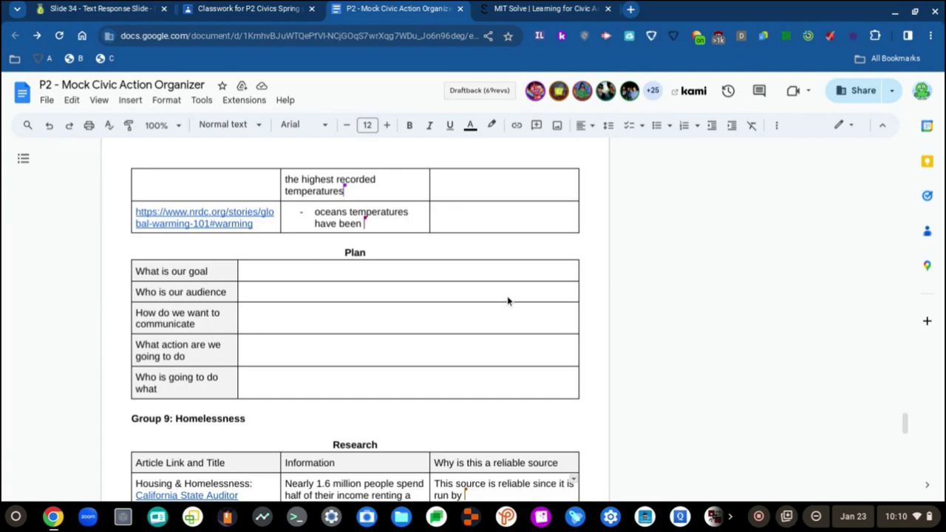
pyautogui.scroll(3, 508, 301)
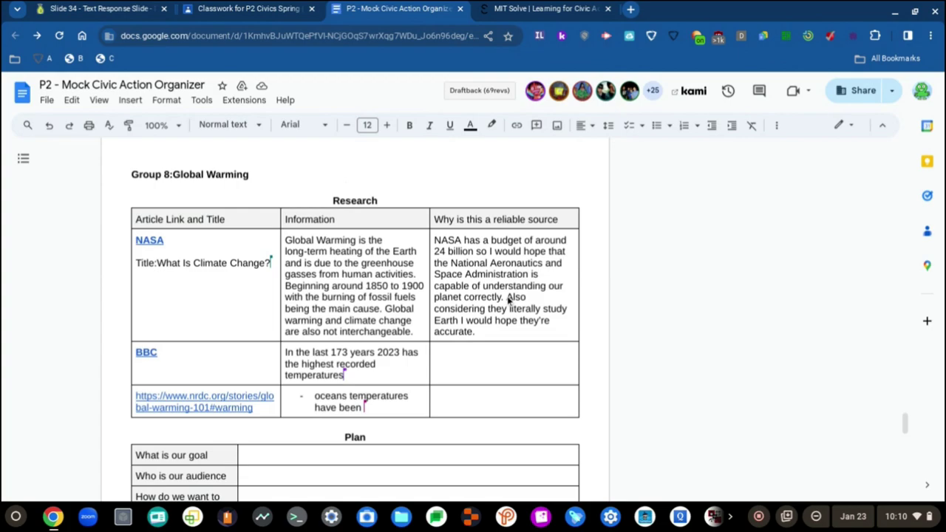
pyautogui.scroll(-10, 508, 300)
pyautogui.scroll(2, 508, 301)
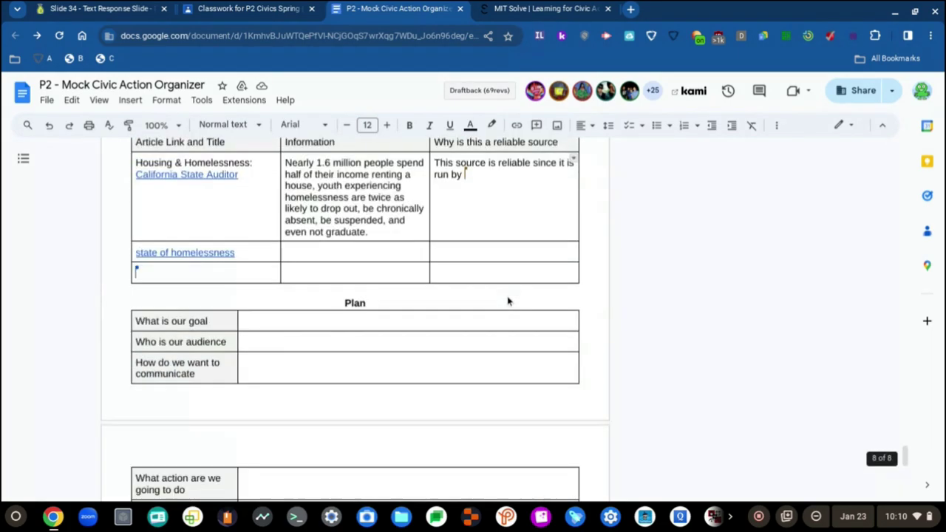
pyautogui.scroll(3, 507, 301)
pyautogui.scroll(-1, 508, 301)
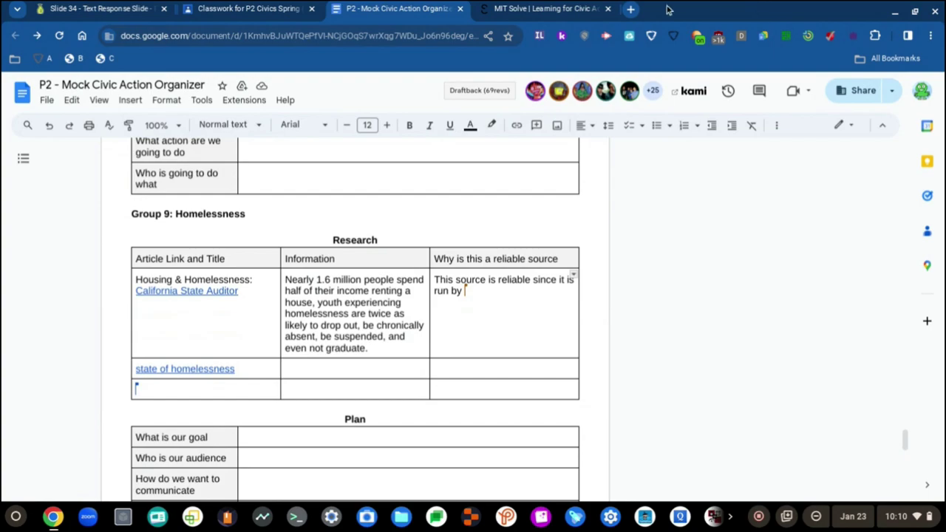
pyautogui.click(606, 10)
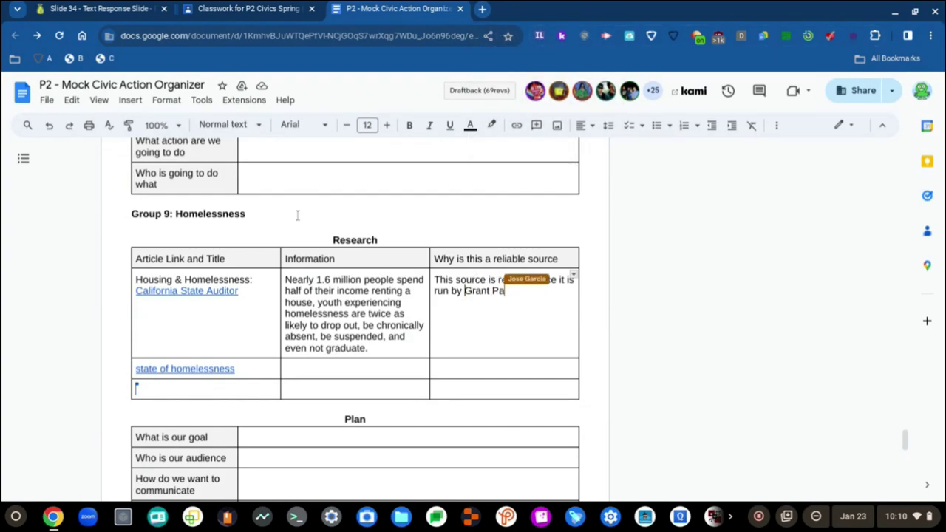
# Step: Preview the state of homelessness and California State Auditor table links, then open a new tab
pyautogui.click(216, 368)
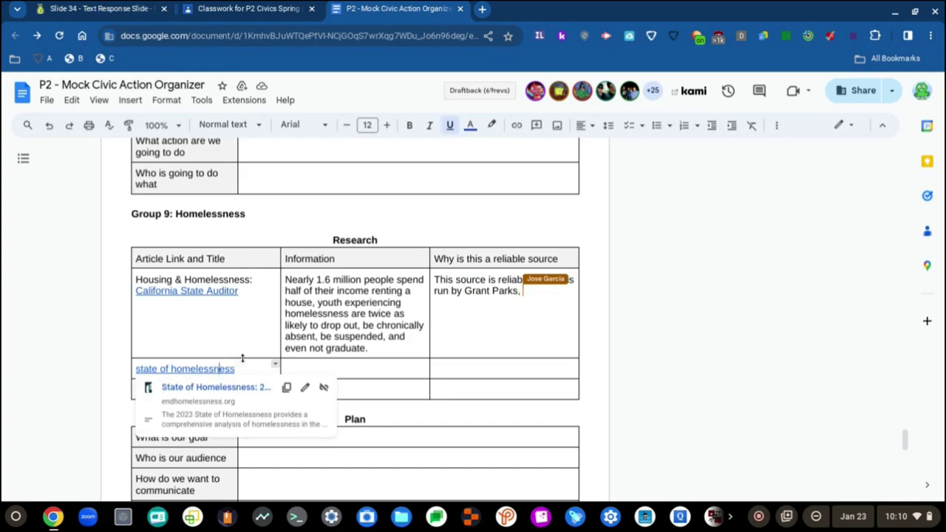
pyautogui.press('Down')
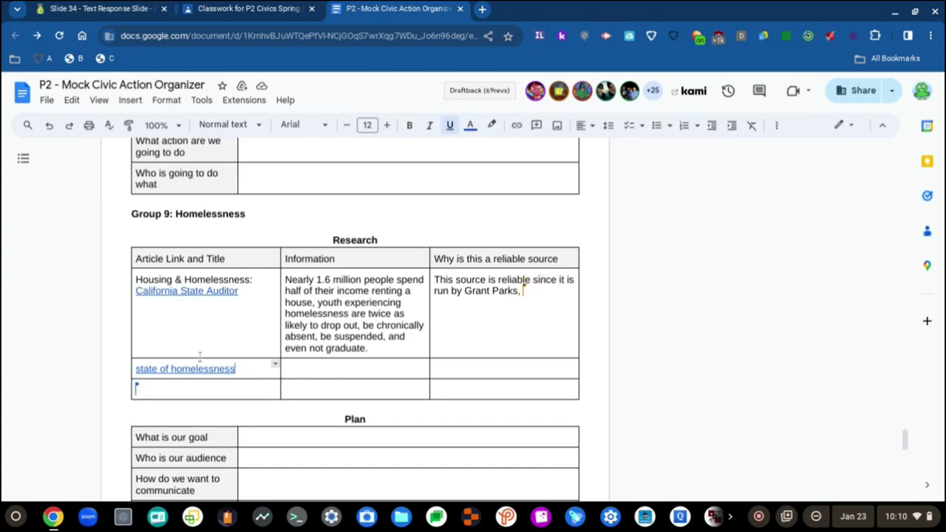
pyautogui.click(198, 367)
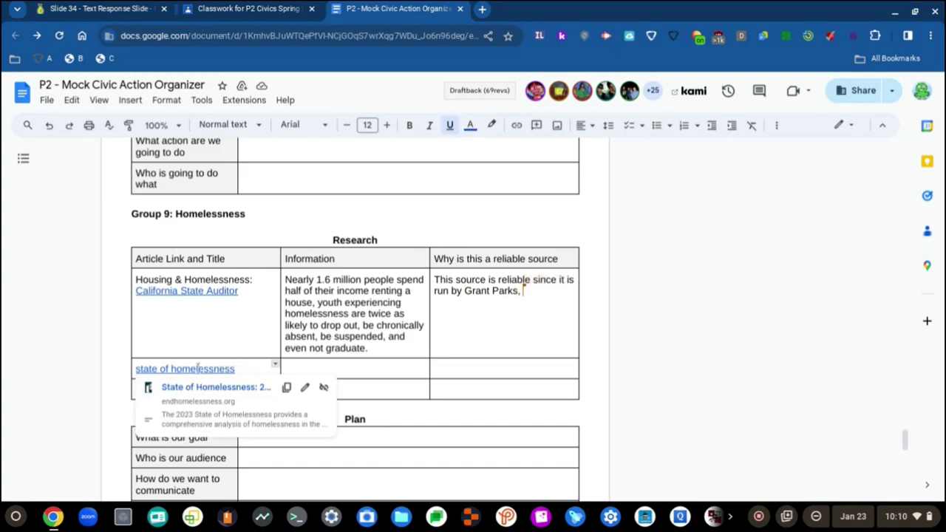
pyautogui.click(223, 292)
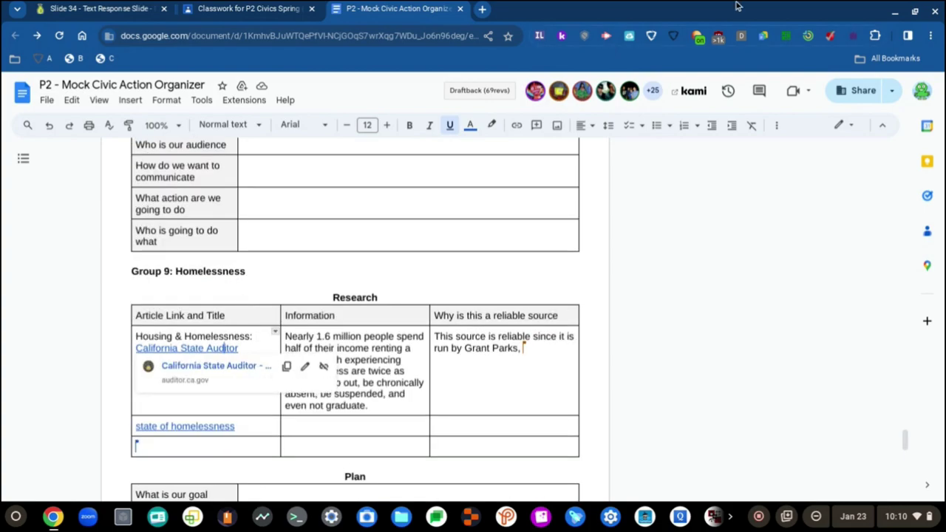
pyautogui.click(483, 9)
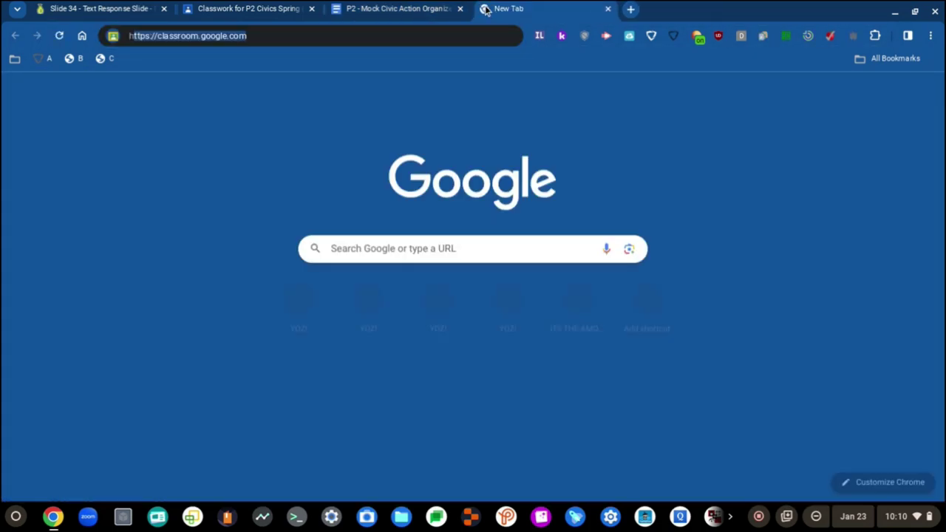
# Step: Search 'homelessness', open ggcity.org's Addressing Homelessness page, then return to the organizer doc
pyautogui.write('homelessness')
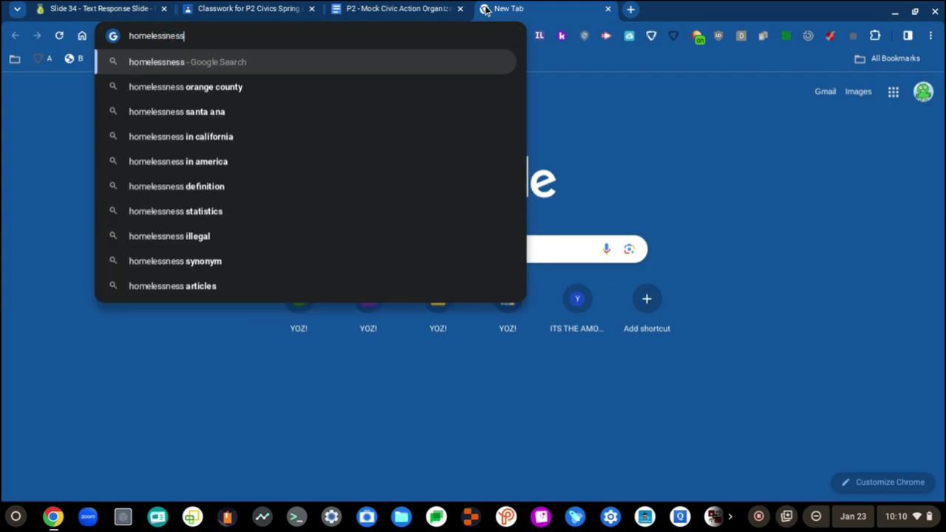
pyautogui.press('Return')
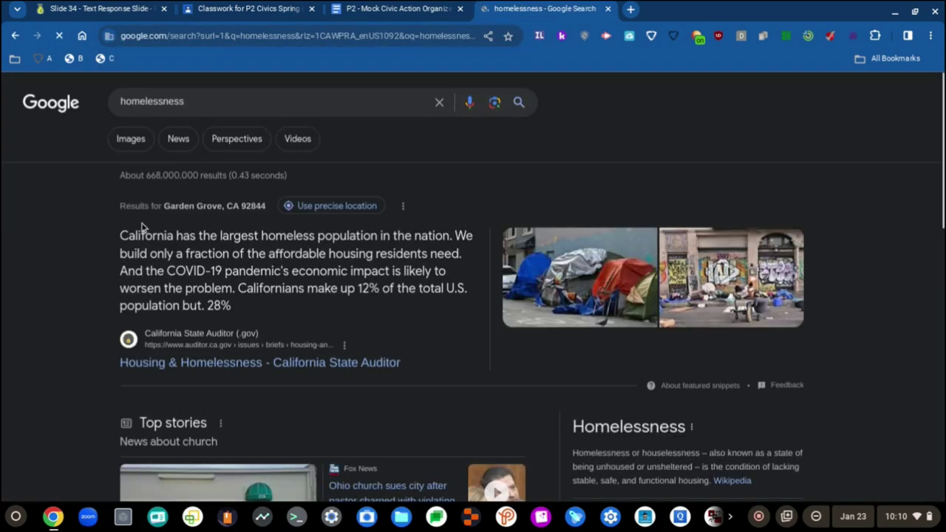
pyautogui.scroll(-2, 103, 258)
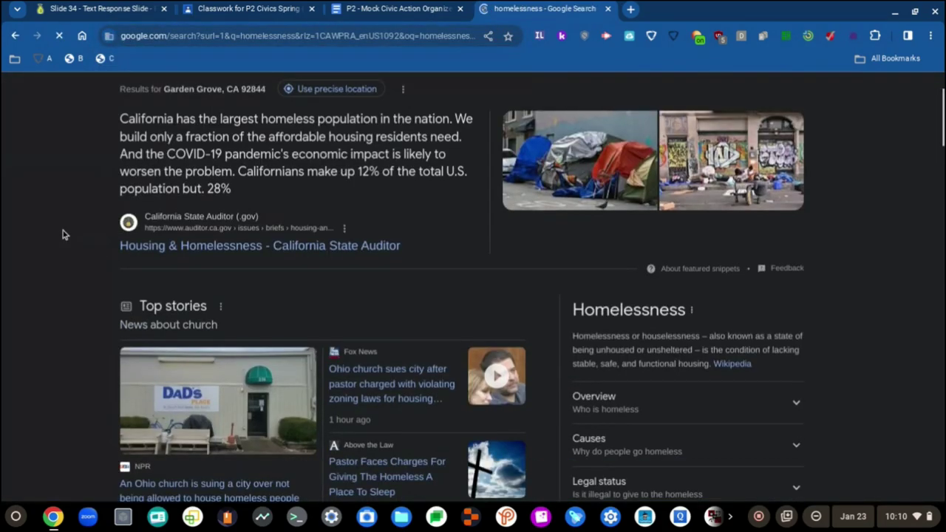
pyautogui.scroll(-5, 63, 235)
pyautogui.scroll(-8, 63, 234)
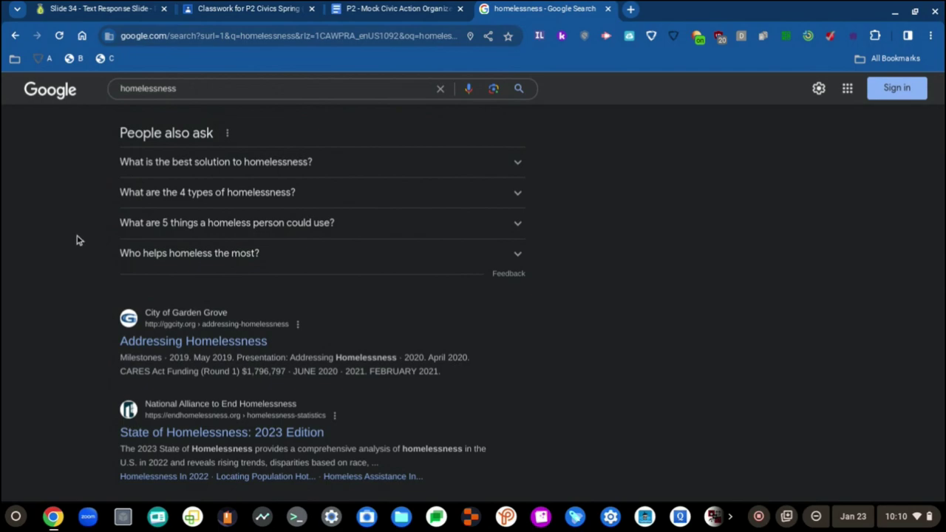
pyautogui.click(219, 341)
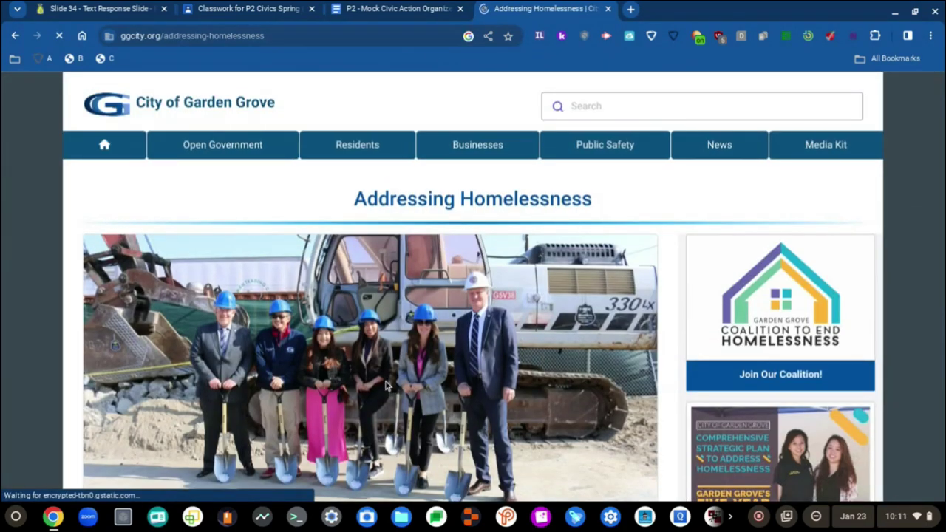
pyautogui.click(319, 8)
pyautogui.click(340, 7)
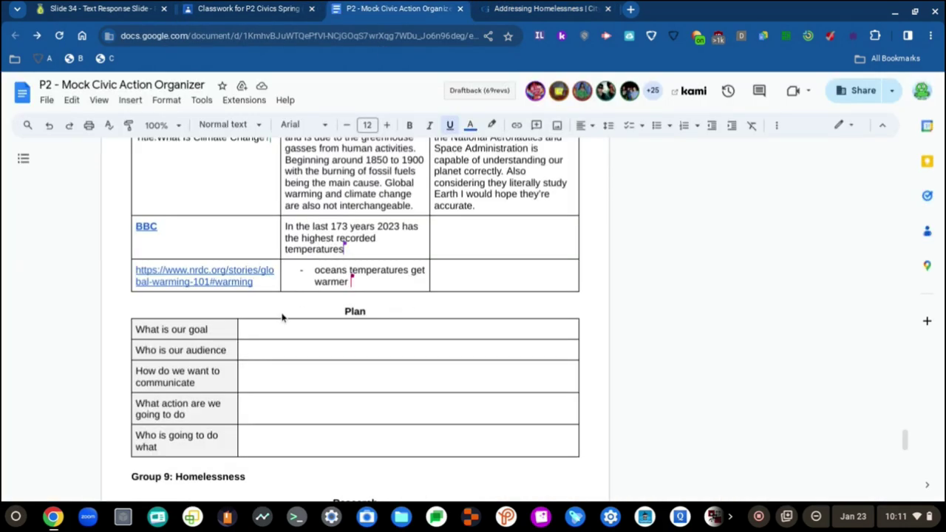
# Step: Review the Garden Grove Addressing Homelessness page, then return to the organizer
pyautogui.scroll(-8, 327, 221)
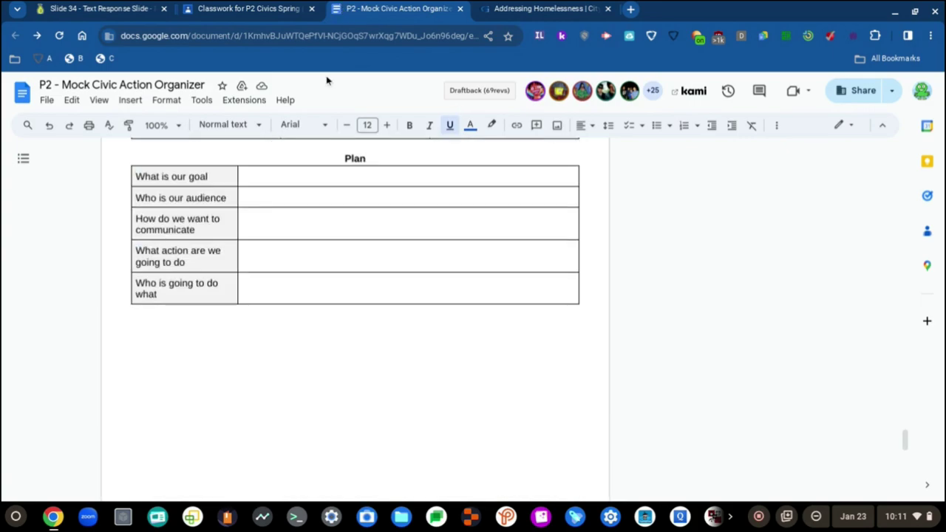
pyautogui.scroll(3, 297, 234)
pyautogui.scroll(1, 328, 289)
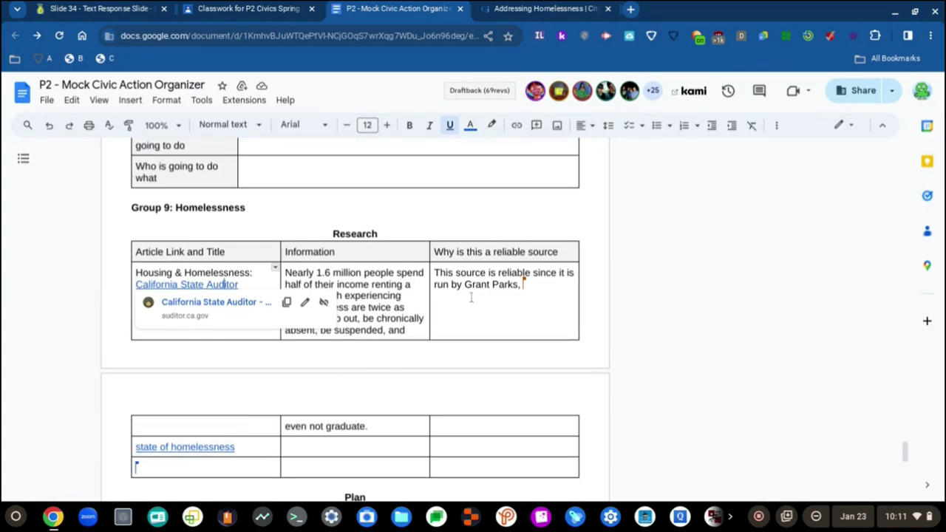
pyautogui.click(566, 8)
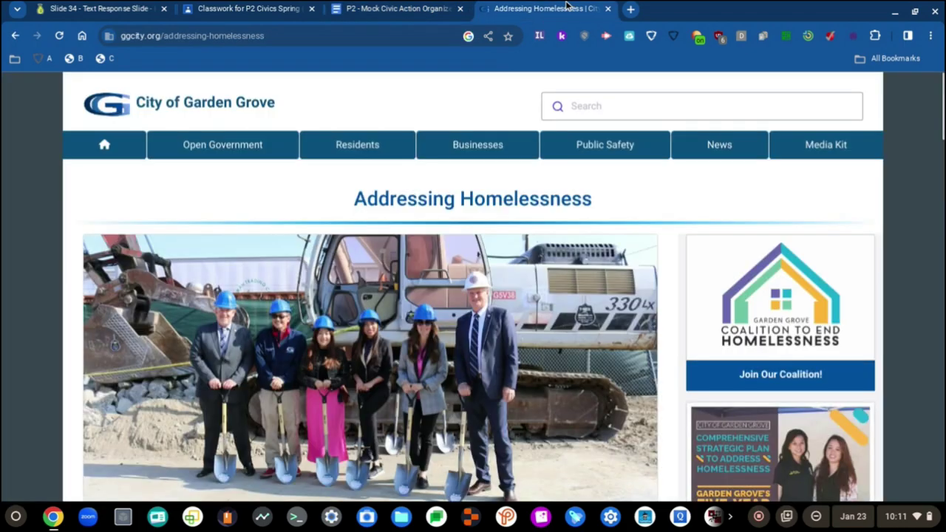
pyautogui.scroll(-5, 385, 291)
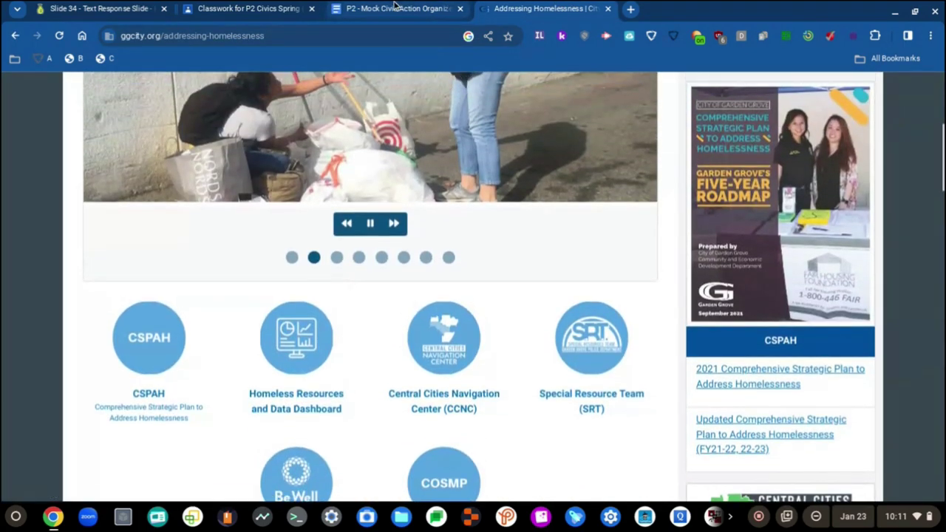
pyautogui.click(395, 6)
# Step: Scroll to Group 9's Research table to finish the reliability sentence on the California state auditor
pyautogui.scroll(3, 355, 295)
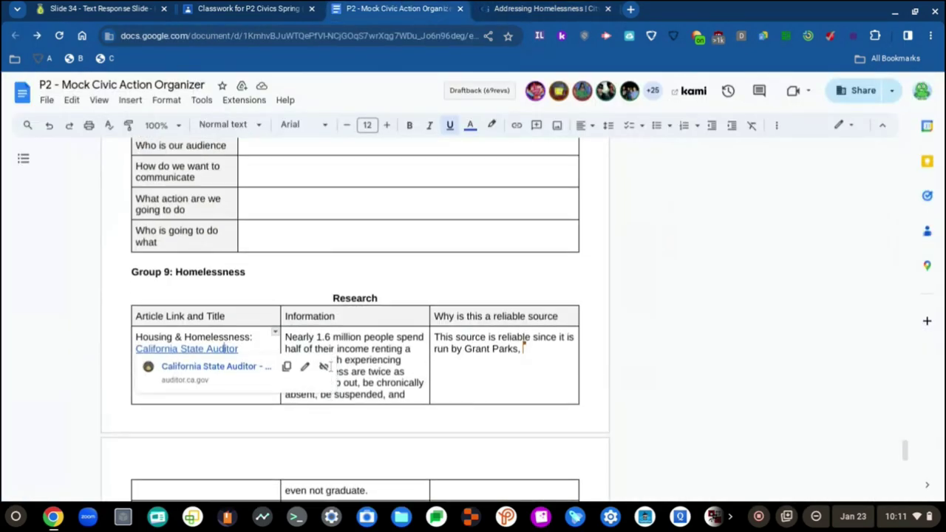
pyautogui.scroll(-3, 354, 296)
pyautogui.scroll(8, 370, 421)
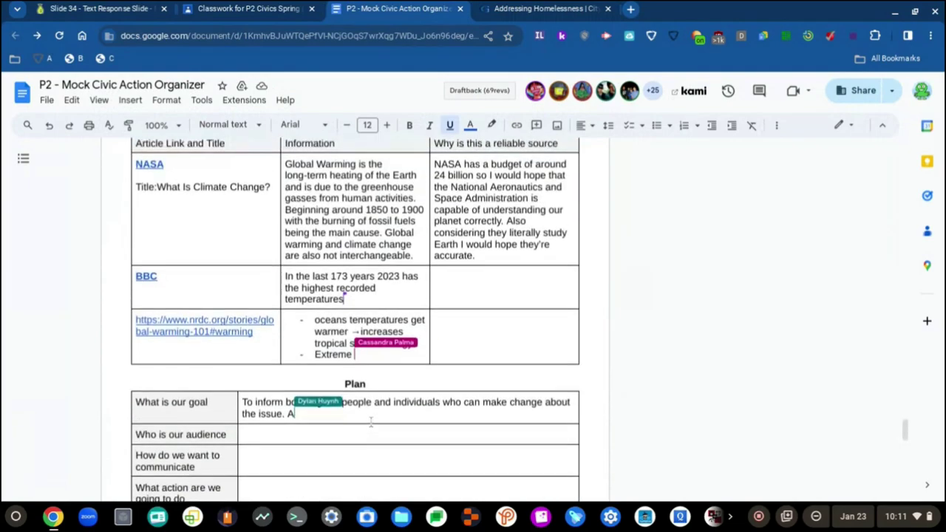
pyautogui.scroll(-2, 371, 421)
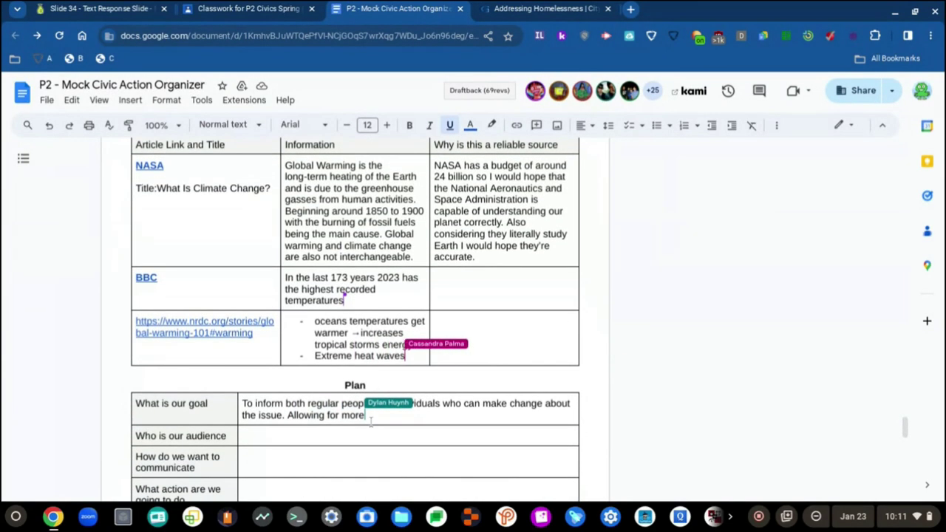
pyautogui.scroll(-1, 371, 422)
pyautogui.scroll(2, 371, 422)
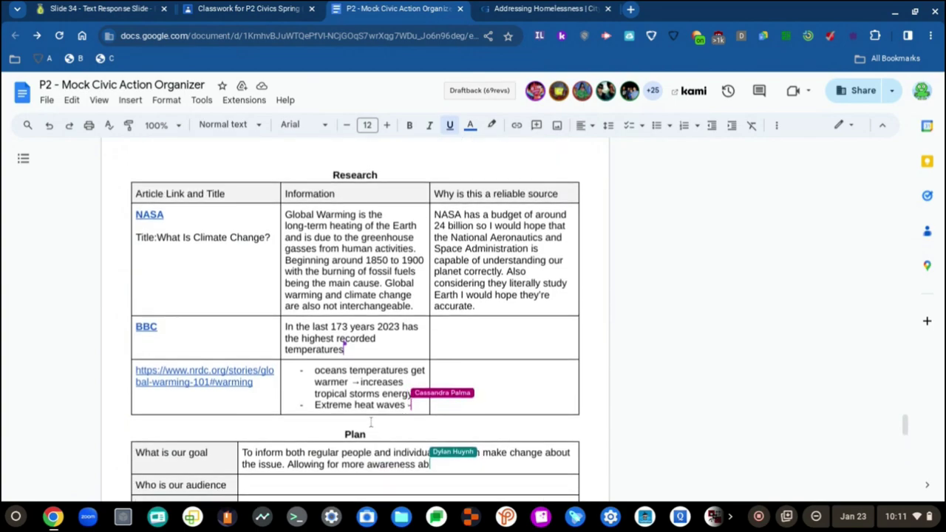
pyautogui.scroll(-1, 371, 421)
pyautogui.scroll(-5, 371, 420)
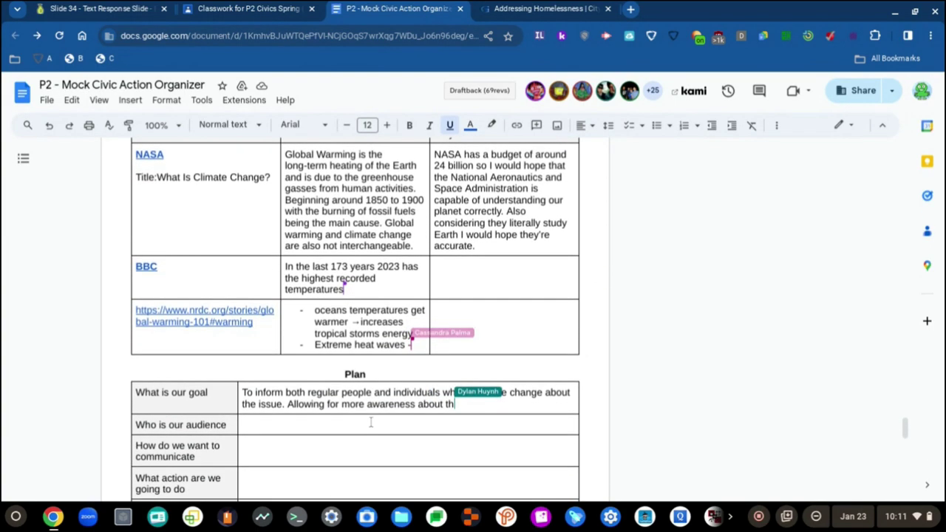
pyautogui.scroll(-6, 371, 422)
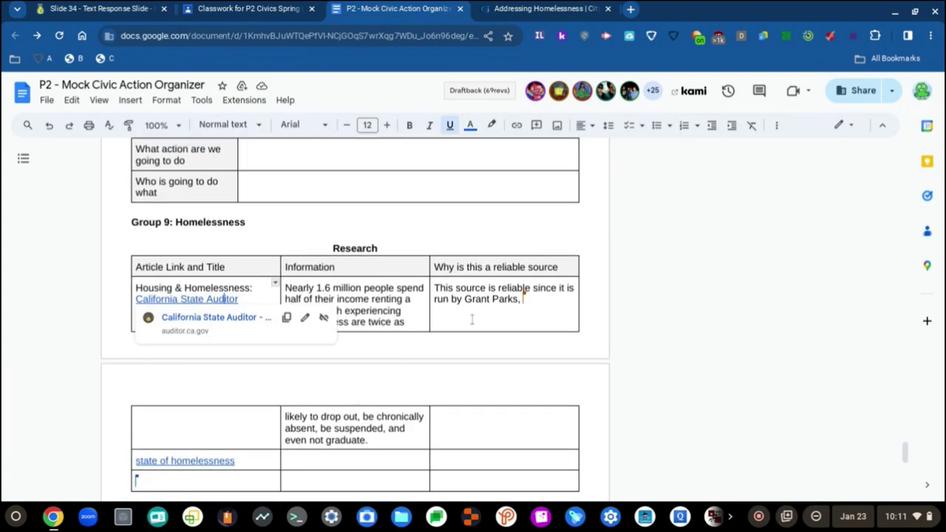
pyautogui.scroll(3, 415, 399)
pyautogui.hscroll(-2, 416, 404)
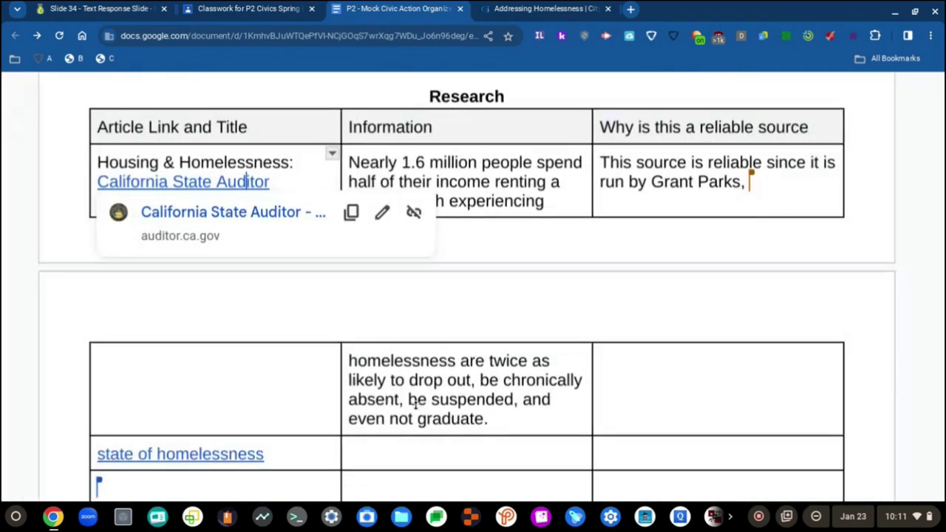
pyautogui.scroll(-2, 416, 404)
pyautogui.scroll(-1, 415, 403)
pyautogui.scroll(-3, 441, 371)
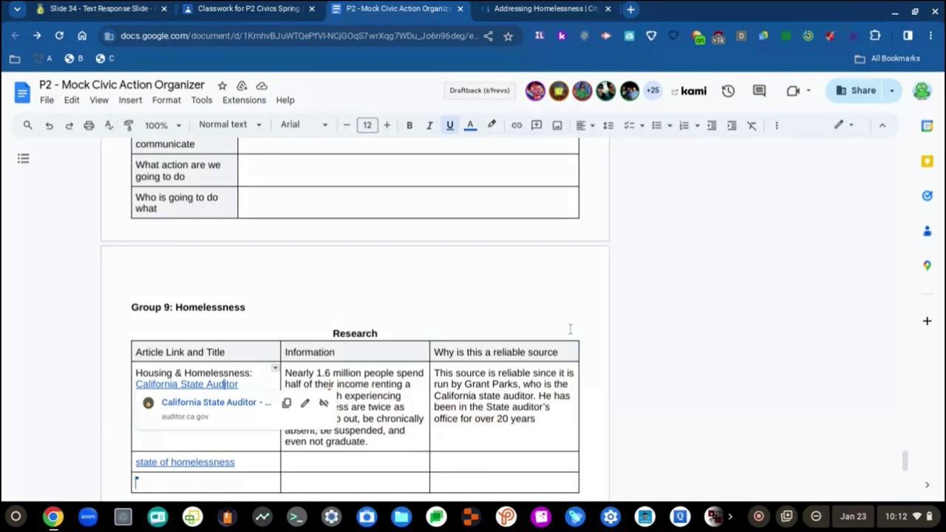
# Step: Search Google for 'date 3 months from today' in a new tab
pyautogui.hotkey('ctrl', 't')
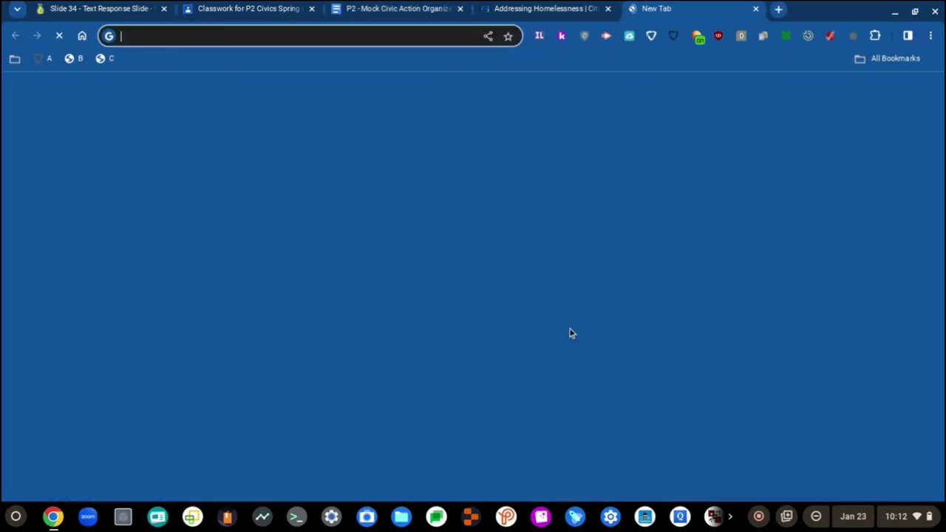
pyautogui.write('date 3 moonths fo')
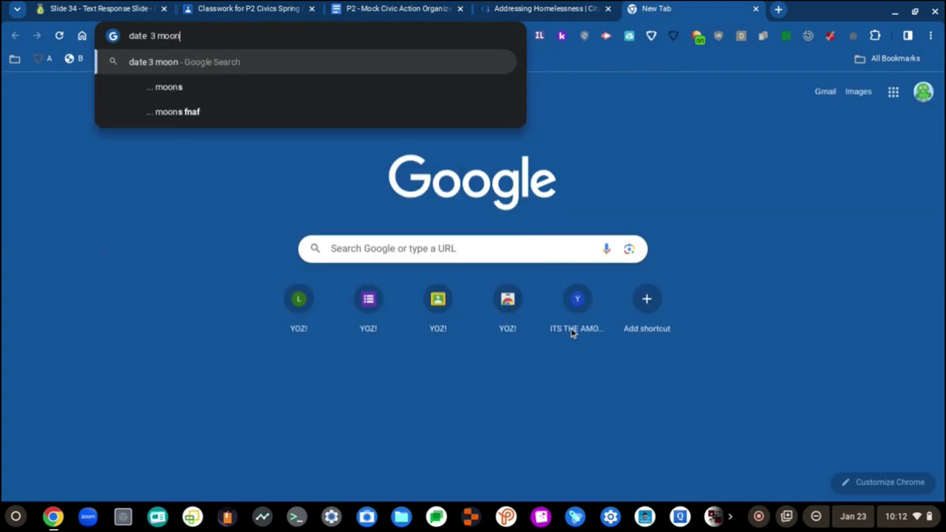
pyautogui.press('BackSpace')
pyautogui.press('BackSpace')
pyautogui.press('BackSpace')
pyautogui.press('BackSpace')
pyautogui.press('BackSpace')
pyautogui.press('BackSpace')
pyautogui.press('BackSpace')
pyautogui.press('BackSpace')
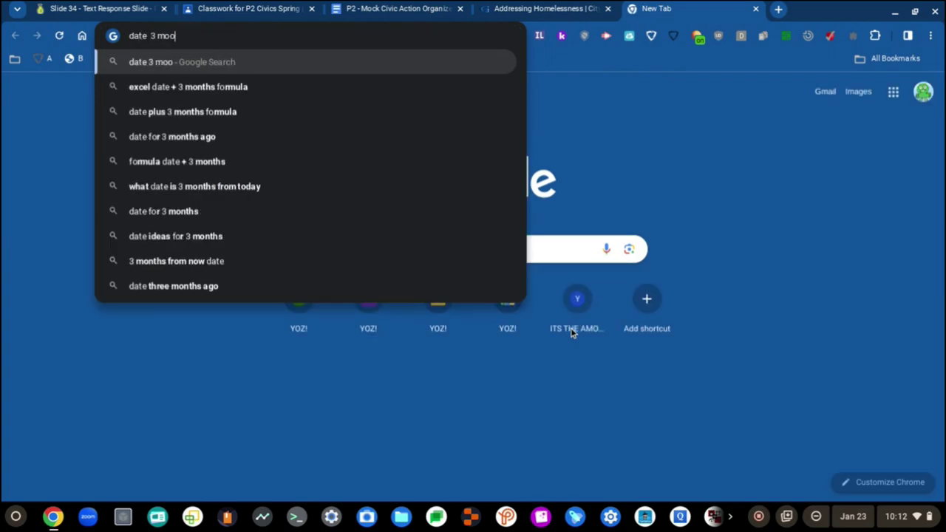
pyautogui.write('nths from today')
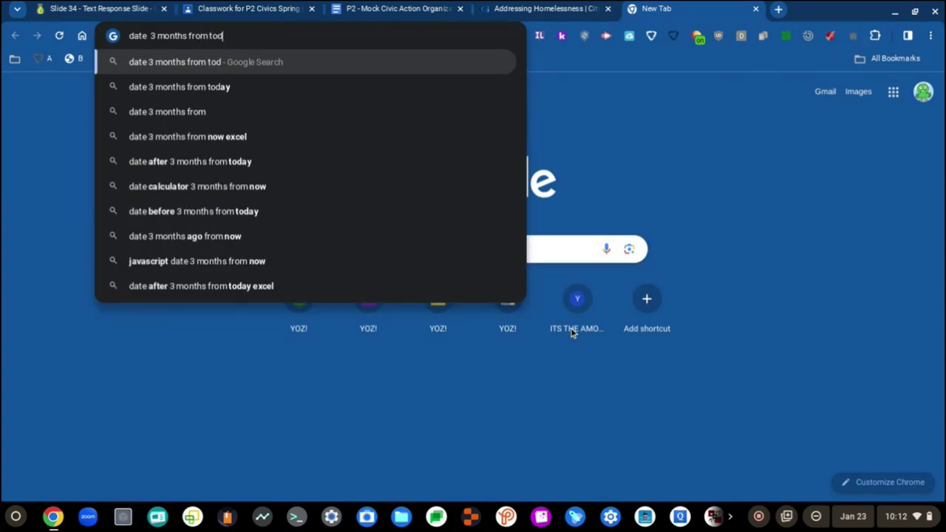
pyautogui.press('Return')
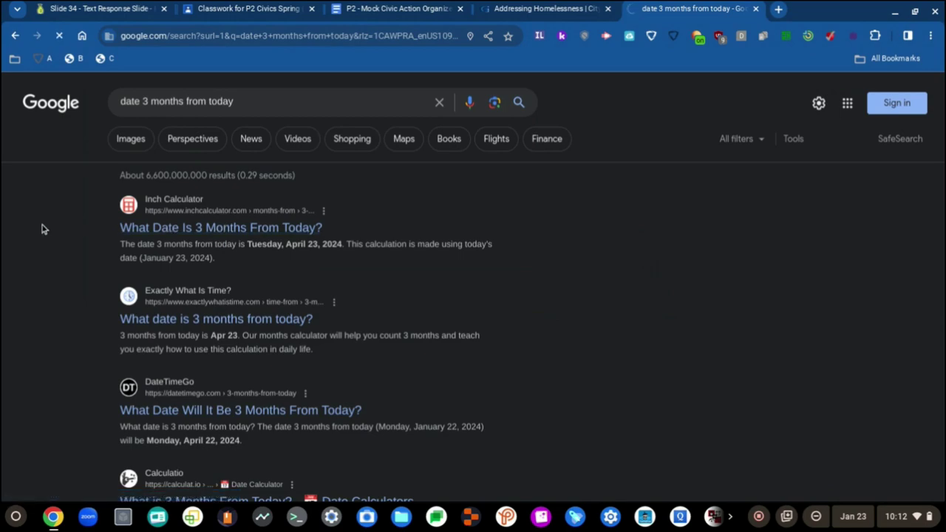
# Step: Enlarge the date calculator page to read the April 23, 2024 result
pyautogui.scroll(-1, 137, 270)
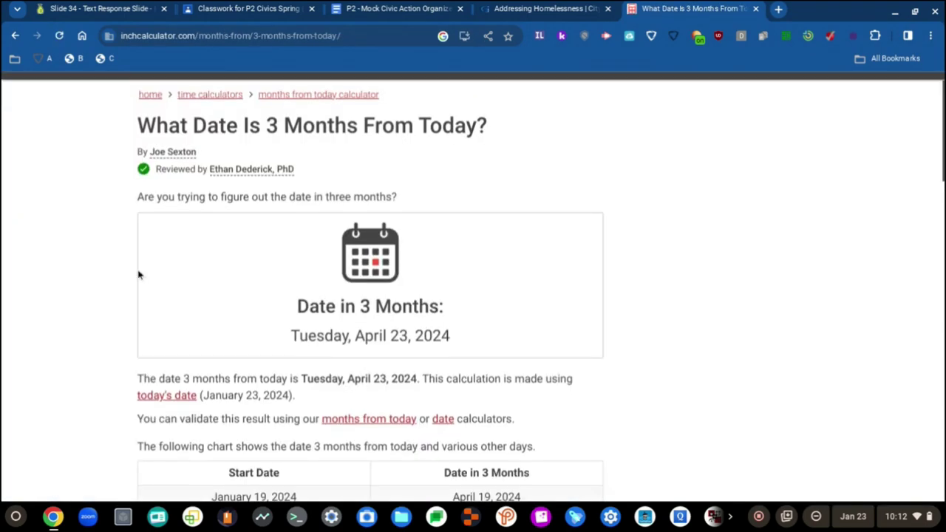
pyautogui.hotkey('ctrl', '+')
pyautogui.hotkey('ctrl', '+')
pyautogui.hotkey('ctrl', '+')
pyautogui.hotkey('ctrl', '+')
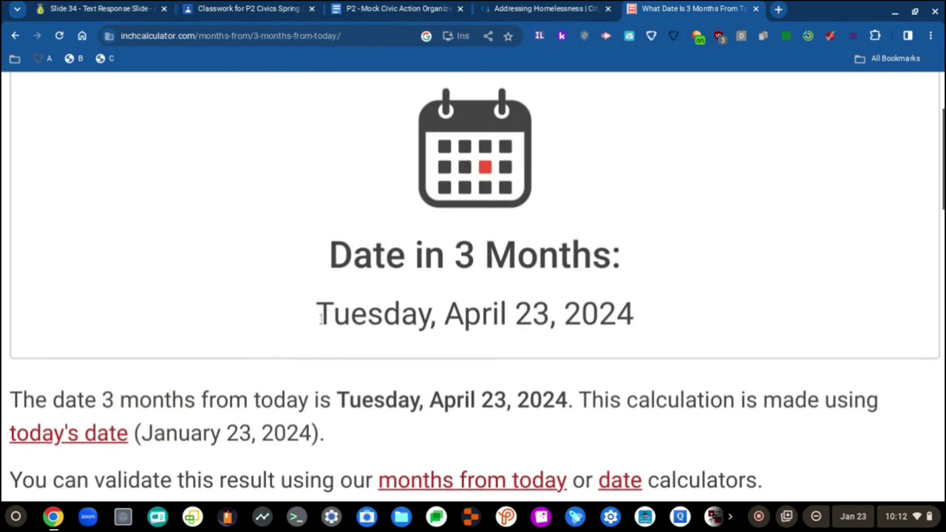
pyautogui.hotkey('ctrl', '+')
pyautogui.hscroll(2, 321, 320)
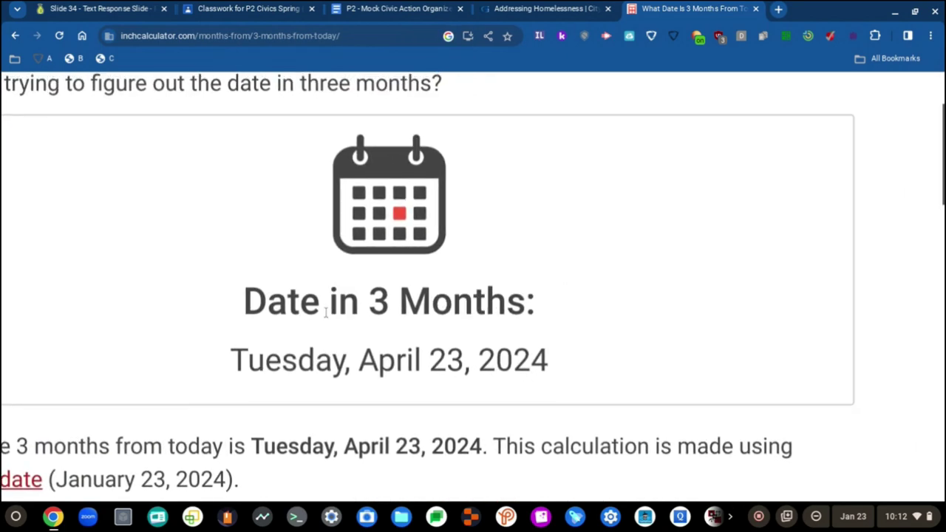
pyautogui.hotkey('ctrl', '+')
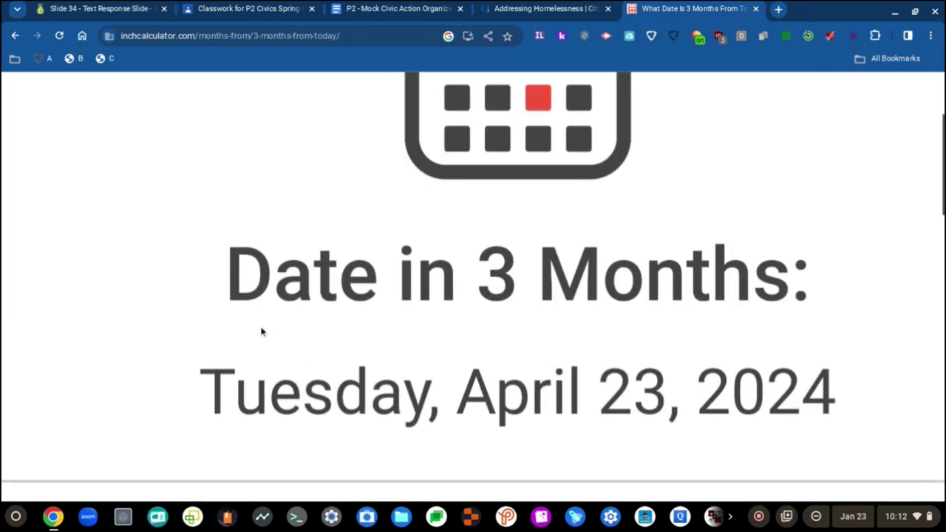
pyautogui.scroll(-1, 261, 332)
pyautogui.hotkey('ctrl', '-')
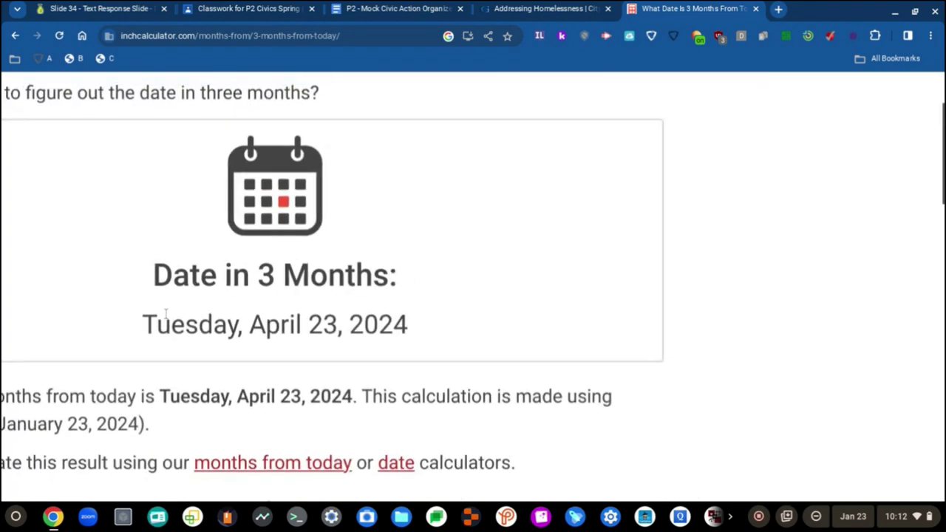
# Step: Read the calculator's explanation, go back to the results, and close the date tab
pyautogui.hscroll(-2, 156, 310)
pyautogui.hscroll(-2, 156, 306)
pyautogui.scroll(-5, 156, 306)
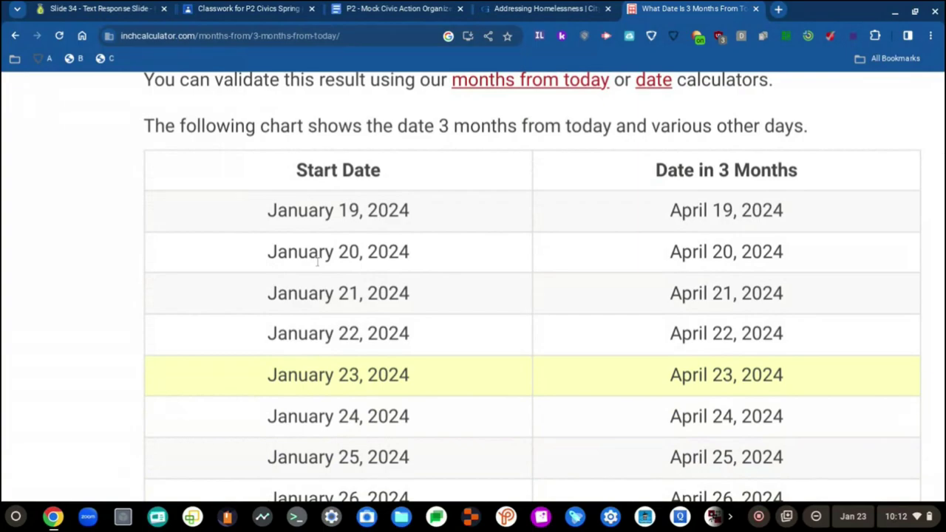
pyautogui.scroll(-1, 363, 253)
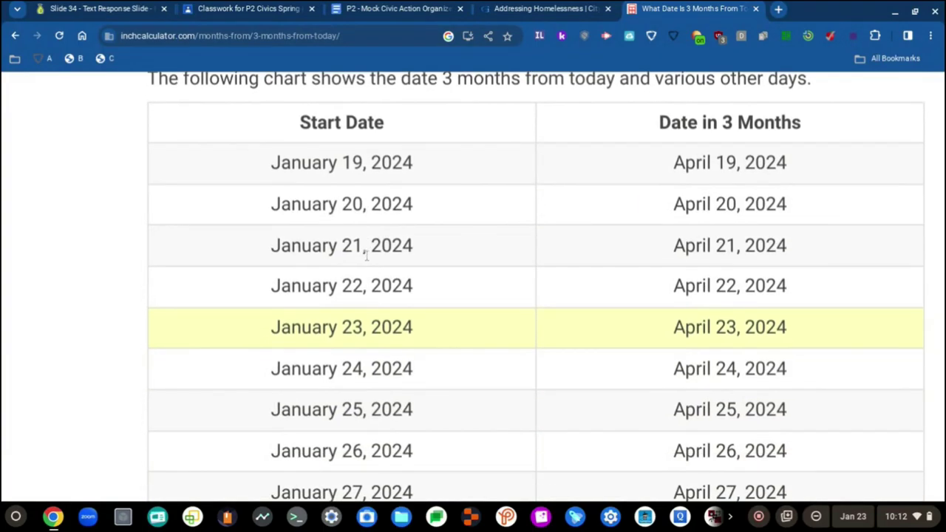
pyautogui.scroll(-2, 392, 292)
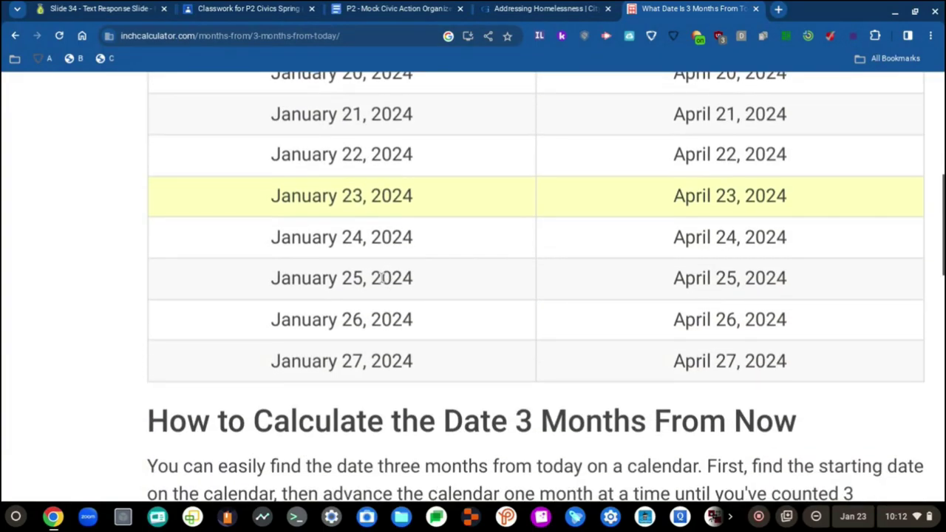
pyautogui.scroll(-2, 381, 277)
pyautogui.scroll(-3, 104, 266)
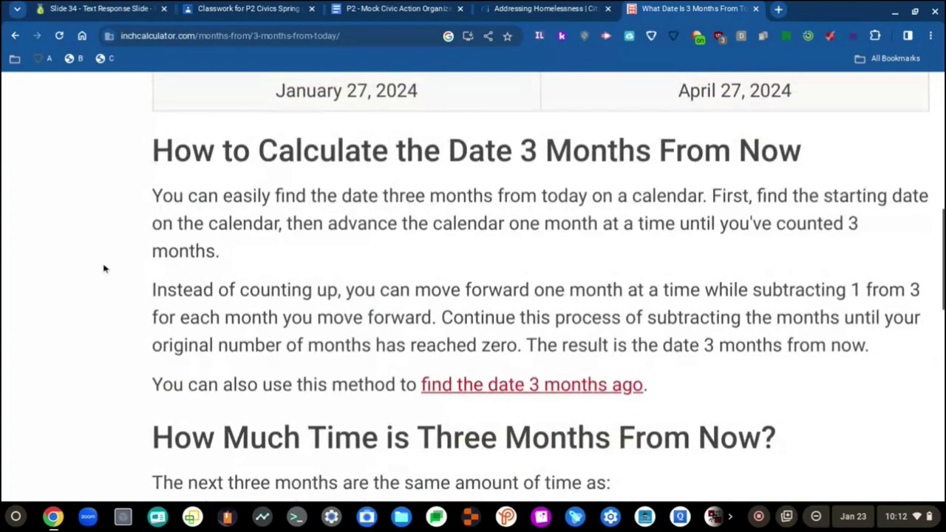
pyautogui.hotkey('ctrl', '-')
pyautogui.hotkey('ctrl', '-')
pyautogui.hotkey('ctrl', '-')
pyautogui.scroll(-1, 104, 267)
pyautogui.scroll(-10, 103, 266)
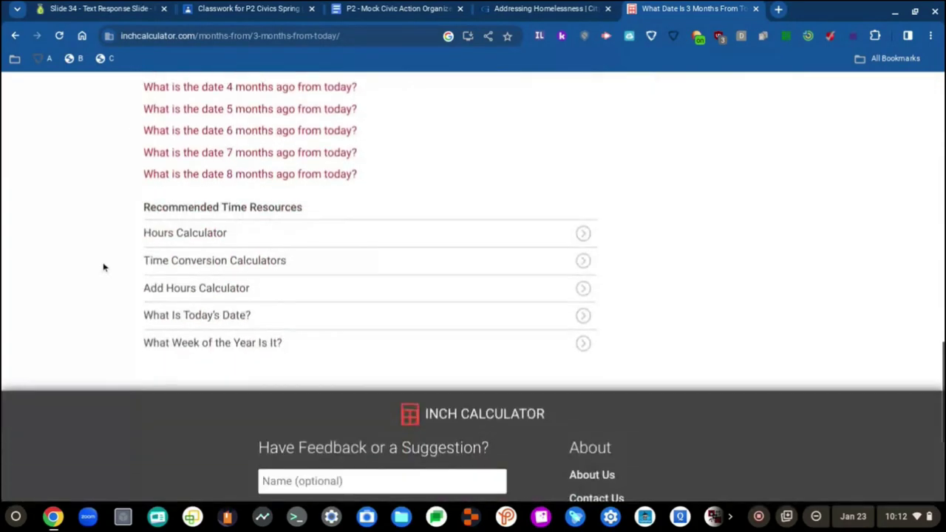
pyautogui.scroll(3, 103, 266)
pyautogui.click(13, 36)
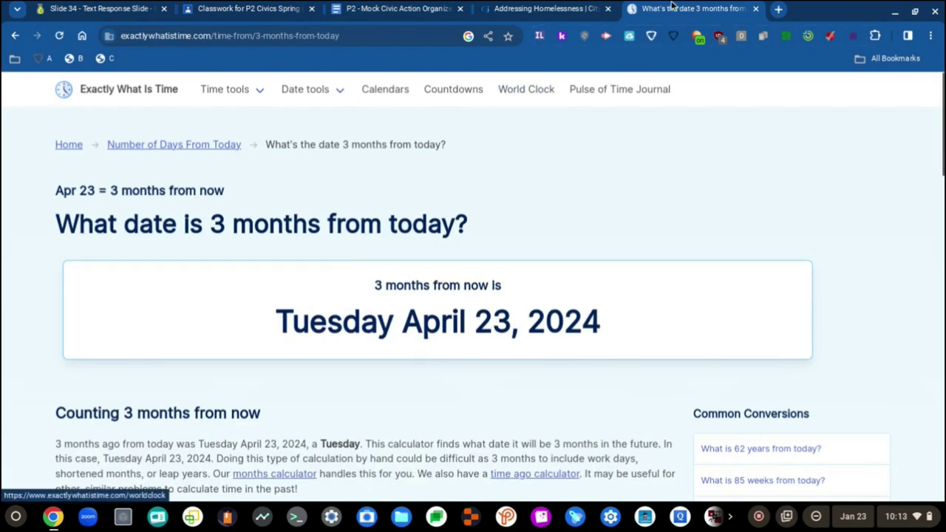
pyautogui.click(755, 9)
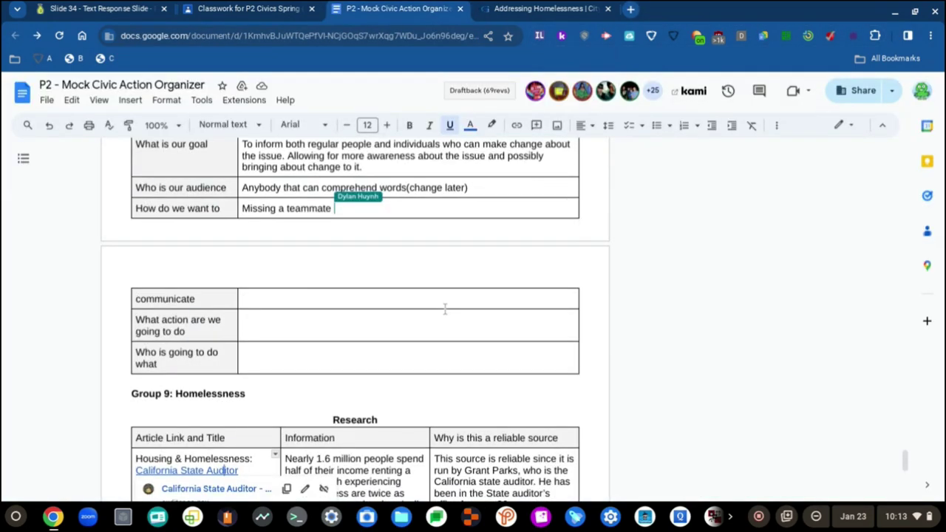
# Step: Scroll the organizer to Group 9's state of homelessness research row
pyautogui.scroll(-3, 445, 309)
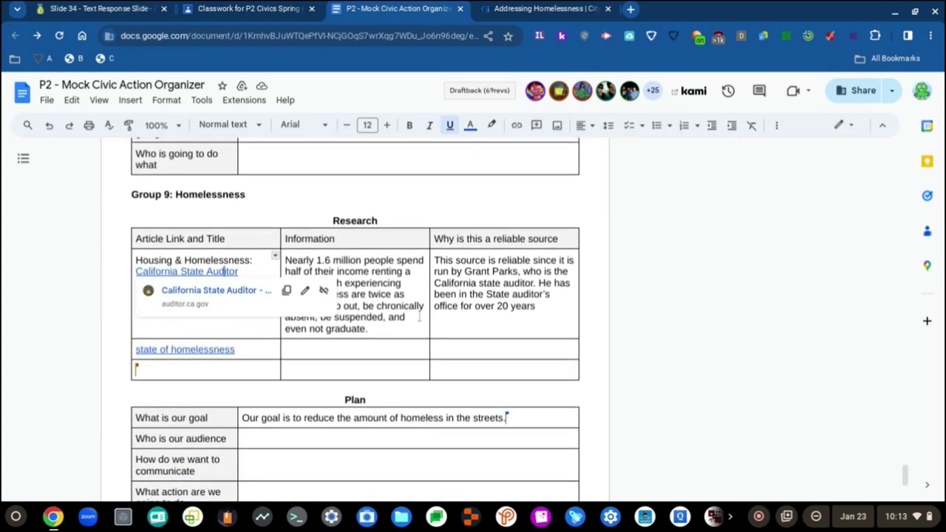
pyautogui.scroll(-2, 274, 375)
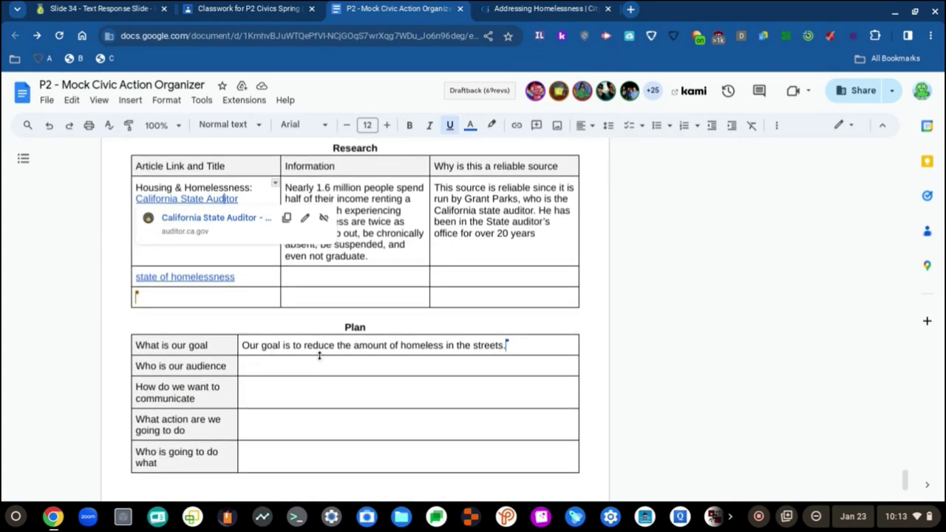
pyautogui.scroll(1, 336, 315)
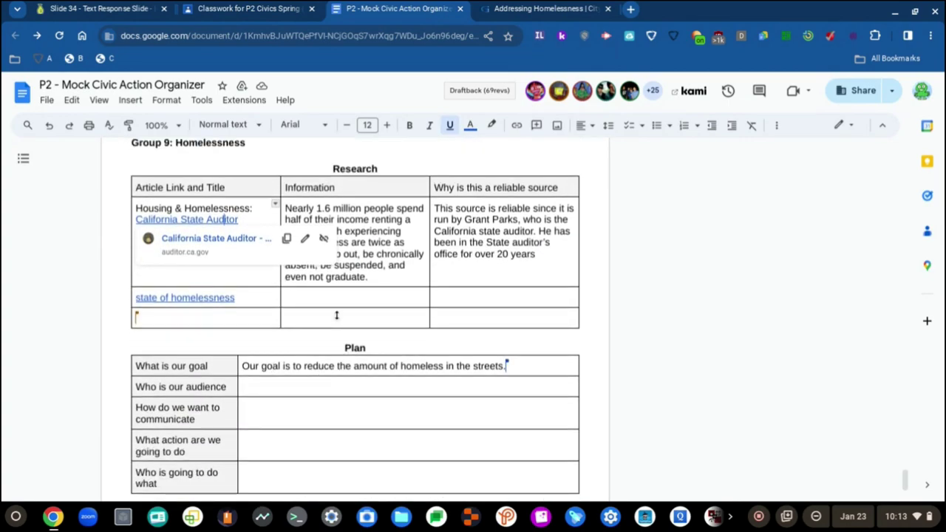
pyautogui.scroll(1, 336, 316)
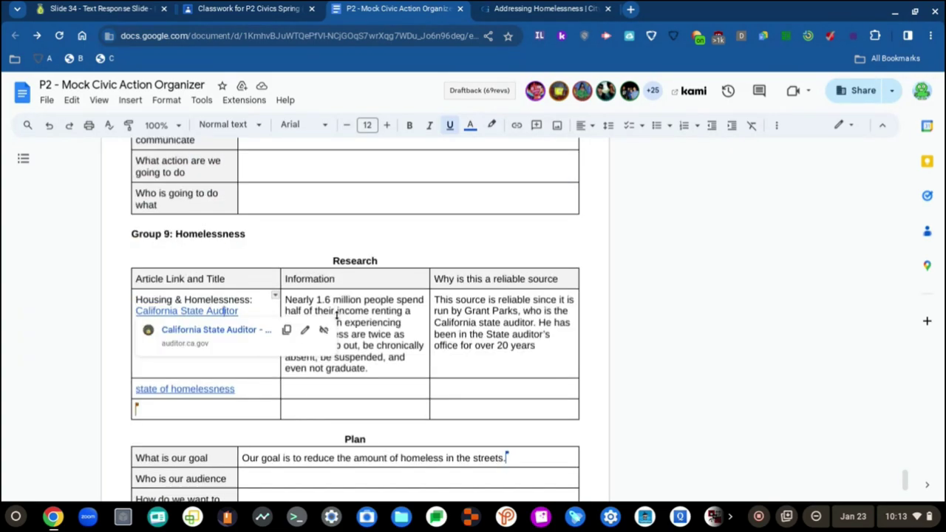
pyautogui.scroll(1, 337, 315)
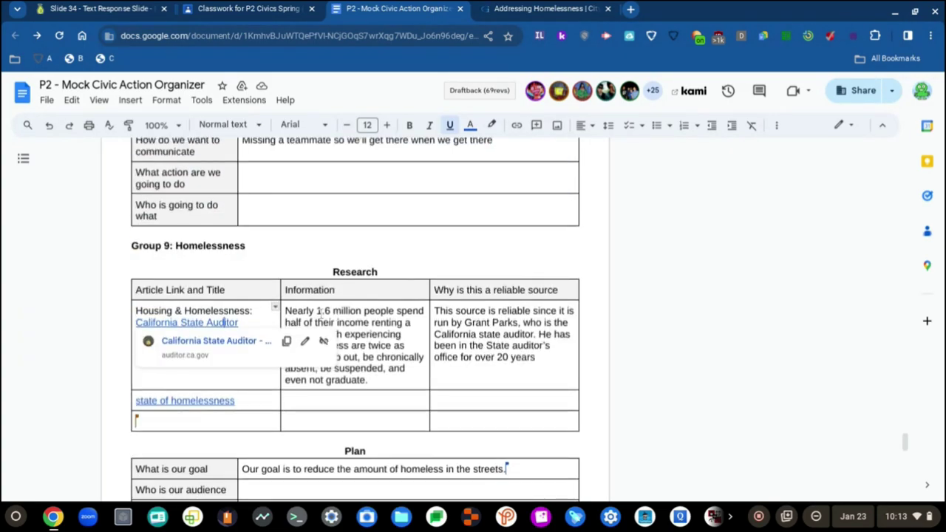
pyautogui.scroll(-2, 347, 319)
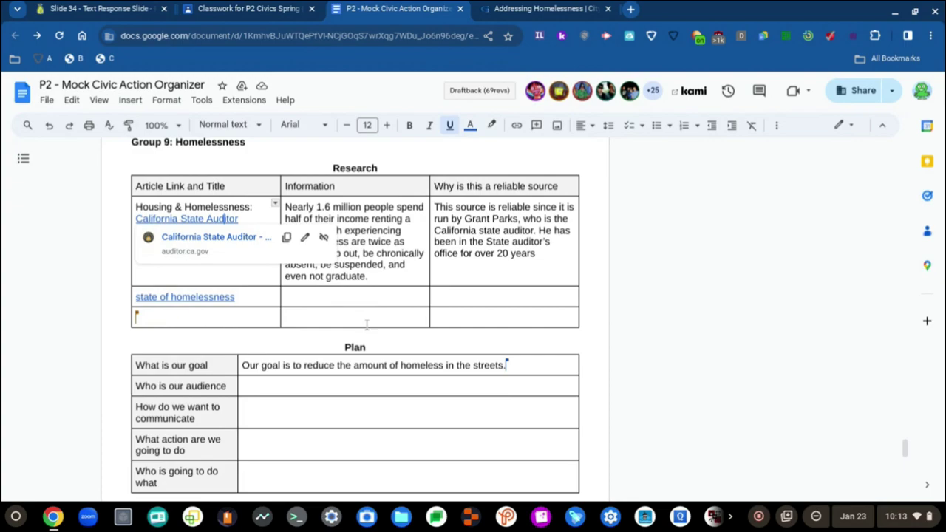
pyautogui.scroll(-1, 384, 342)
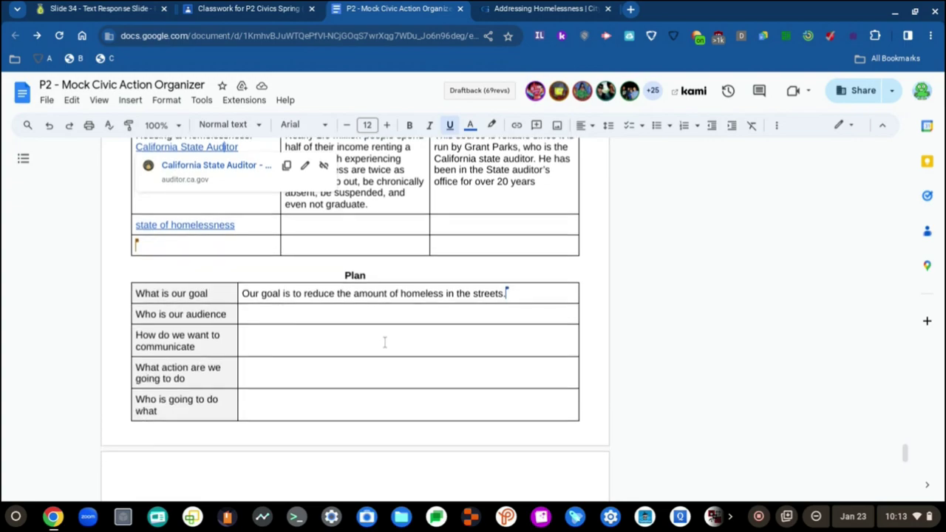
pyautogui.scroll(1, 385, 342)
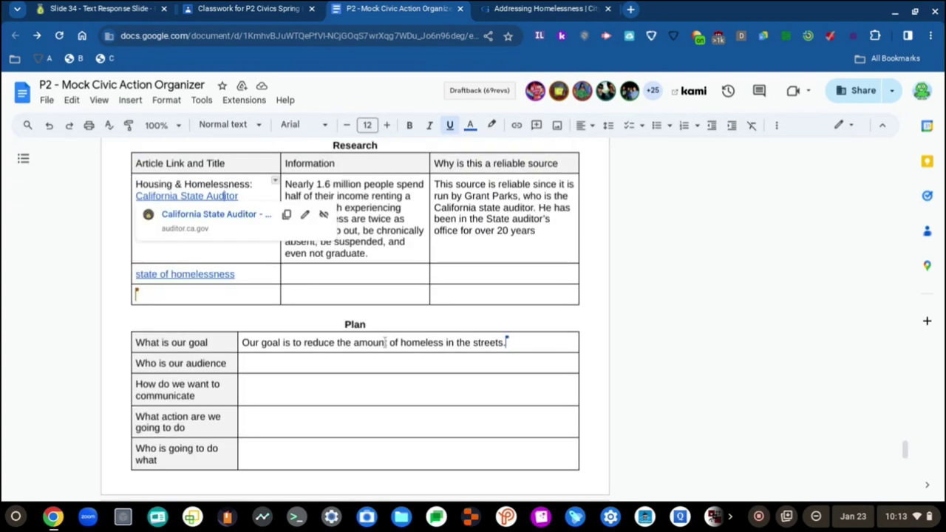
pyautogui.scroll(-1, 384, 342)
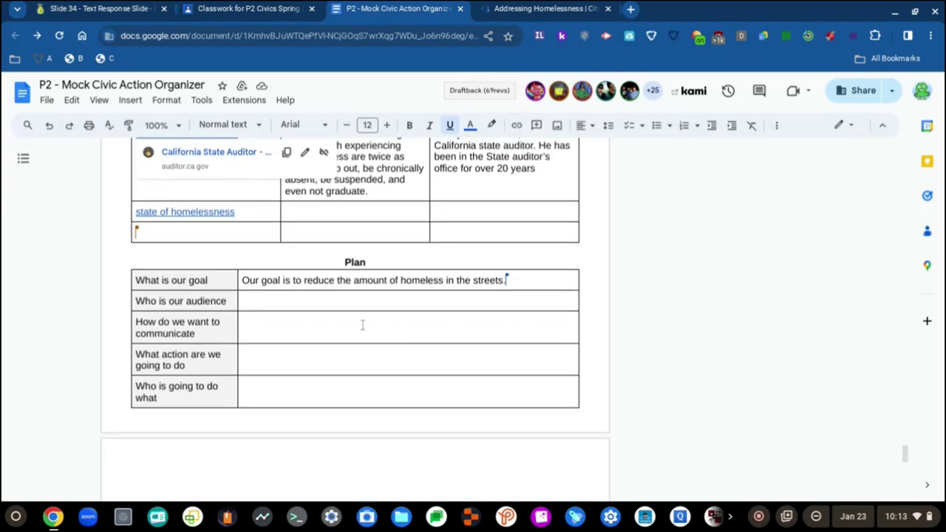
pyautogui.scroll(1, 362, 326)
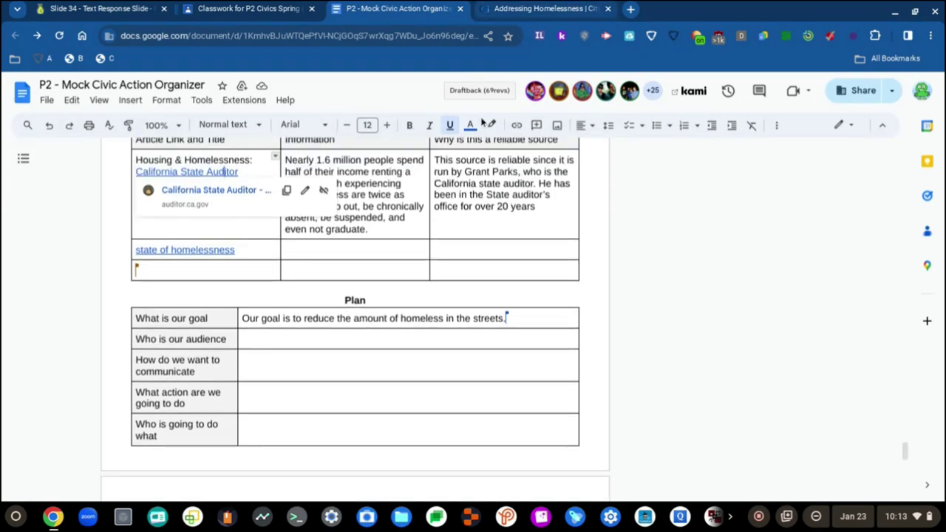
pyautogui.scroll(10, 418, 244)
pyautogui.scroll(4, 418, 269)
pyautogui.scroll(-2, 417, 269)
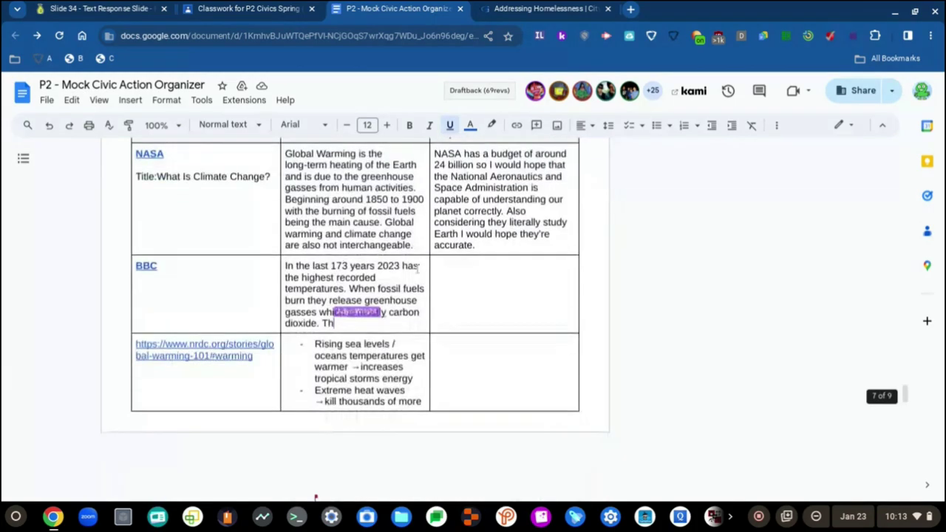
pyautogui.scroll(3, 417, 268)
pyautogui.scroll(10, 418, 268)
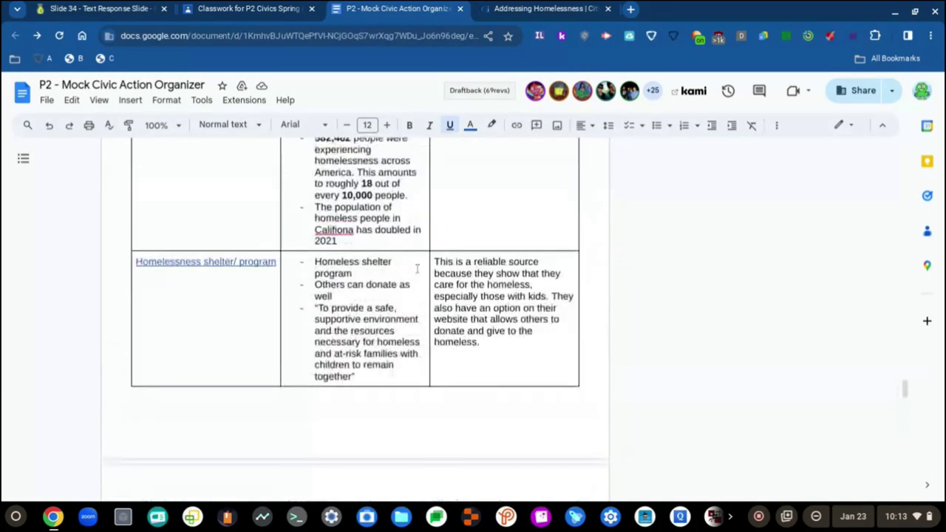
pyautogui.scroll(-4, 417, 265)
pyautogui.scroll(12, 418, 268)
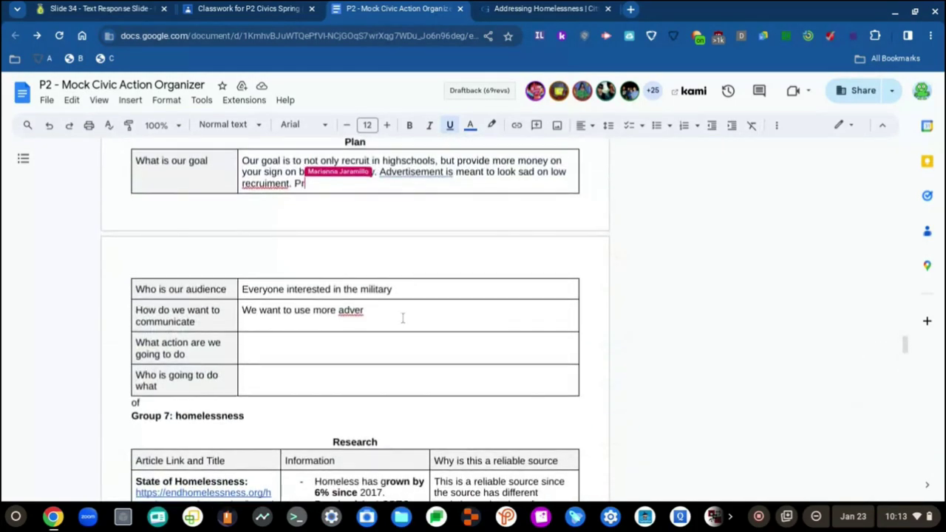
pyautogui.scroll(10, 403, 353)
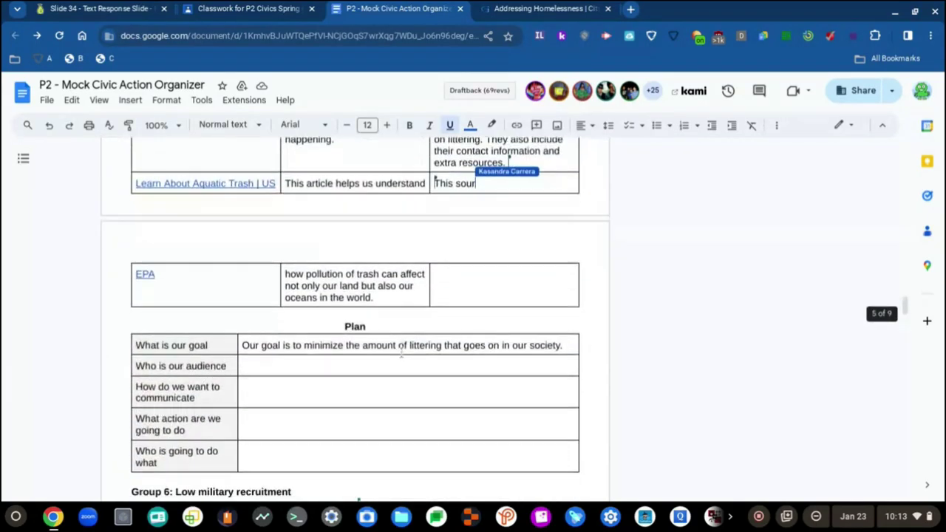
pyautogui.scroll(-20, 403, 354)
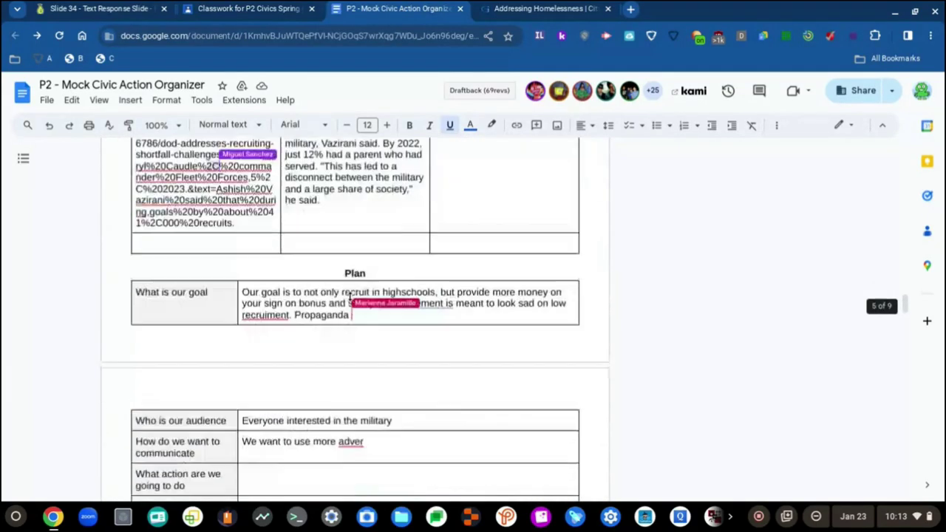
pyautogui.scroll(-20, 349, 296)
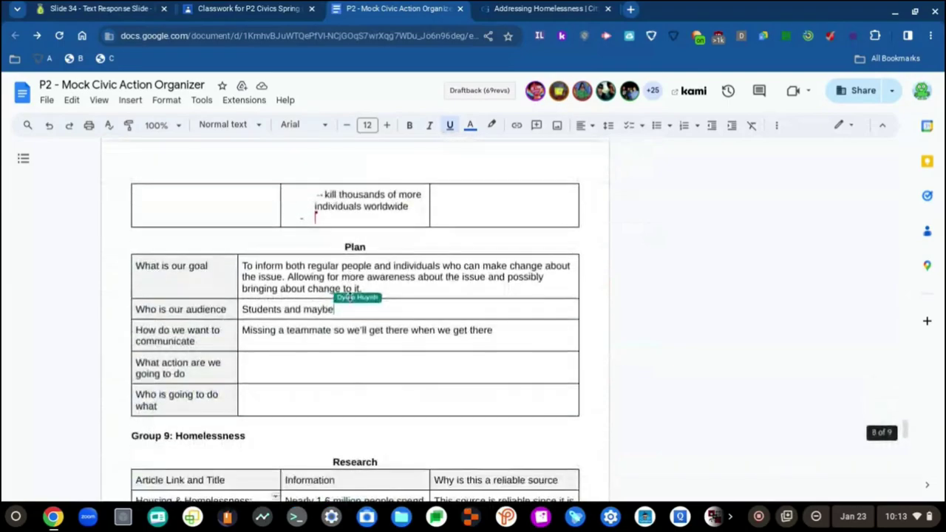
pyautogui.scroll(8, 350, 296)
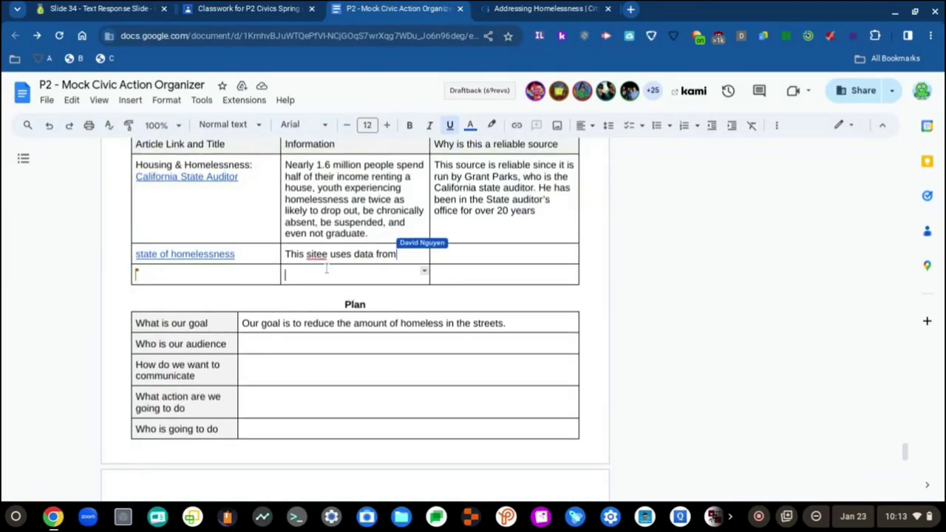
# Step: Turn off underlining and begin the Information cell with 'This site uses data from'
pyautogui.hotkey('ctrl', 'u')
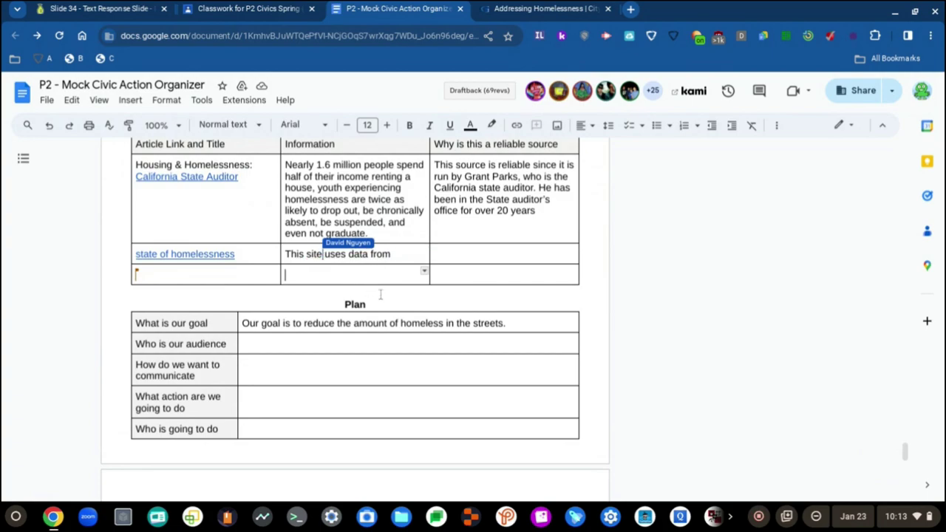
pyautogui.scroll(1, 442, 358)
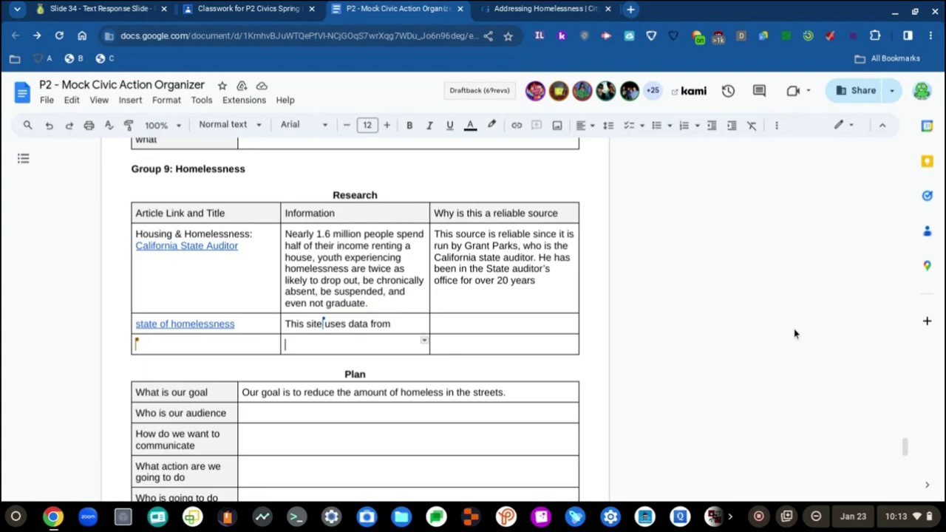
pyautogui.scroll(2, 794, 333)
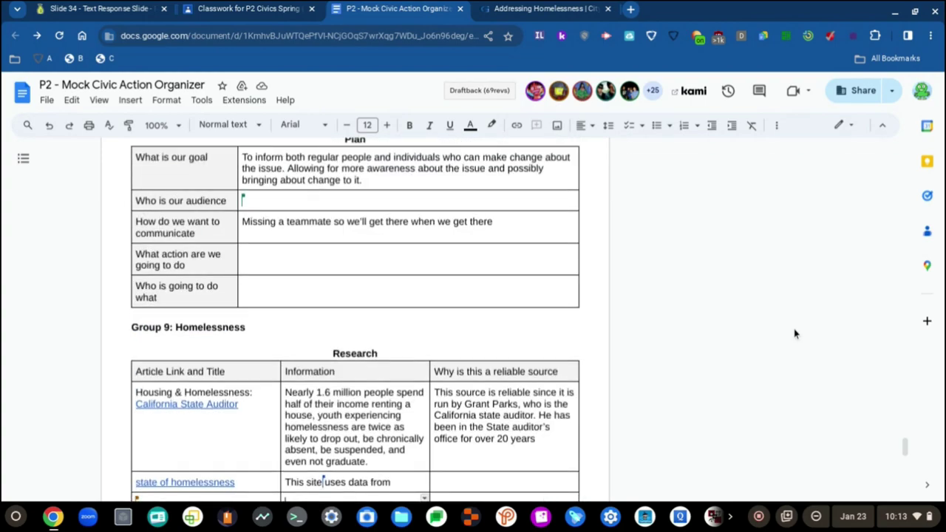
pyautogui.scroll(-3, 495, 350)
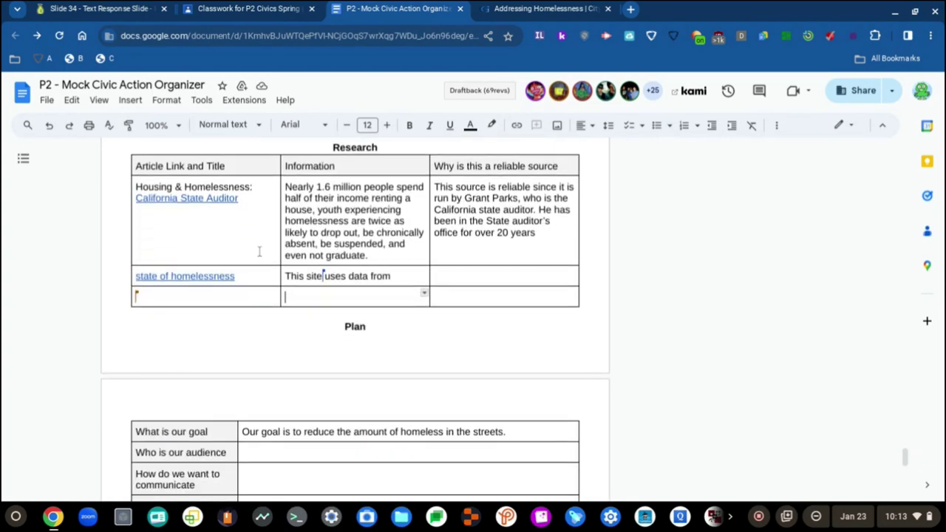
pyautogui.scroll(-1, 260, 251)
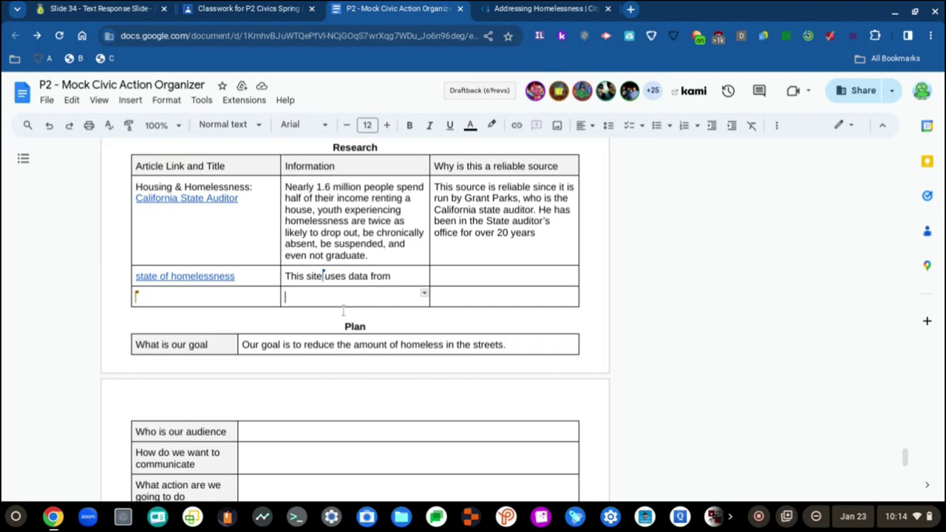
# Step: Cite US Department of Housing and Urban Development data and add a 'Homelessness Awareness Month:' SAMHSA row
pyautogui.scroll(1, 342, 311)
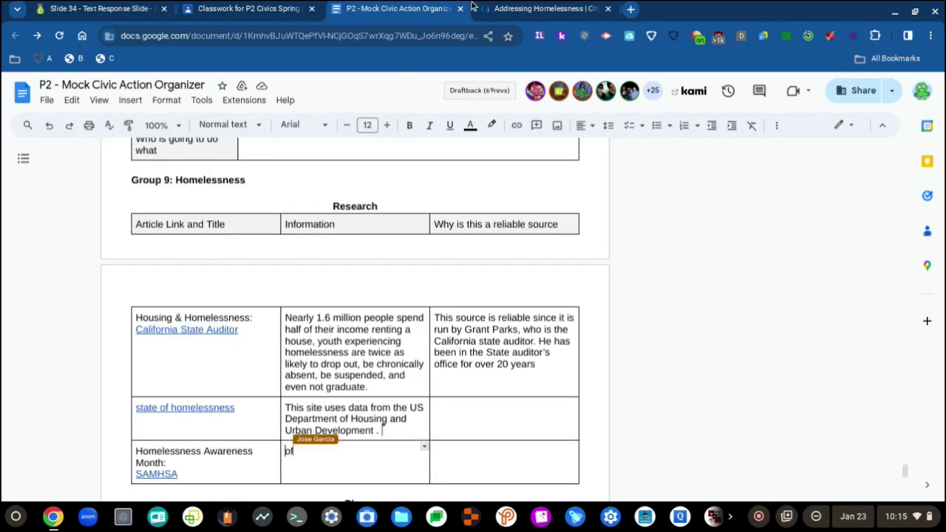
# Step: Switch to the ggcity.org Addressing Homelessness tab and scroll its Milestones timeline to the footer
pyautogui.click(526, 8)
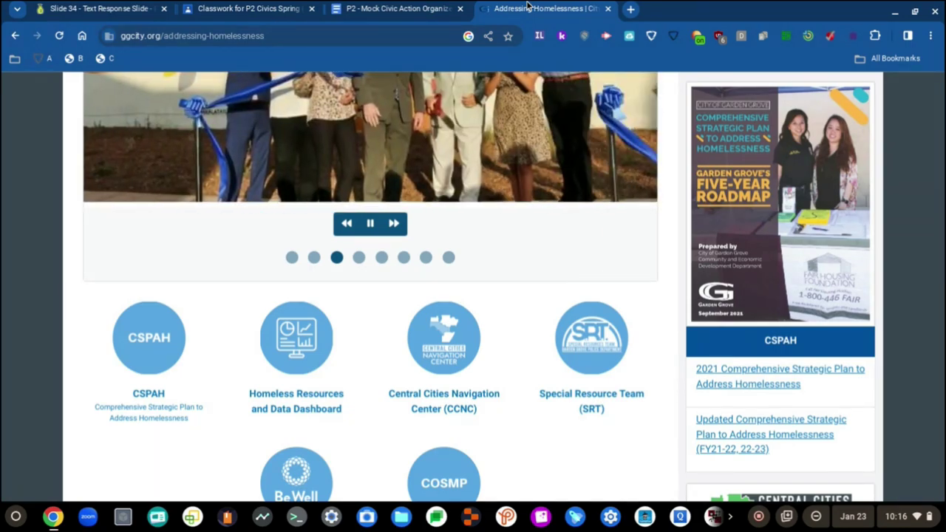
pyautogui.scroll(1, 347, 226)
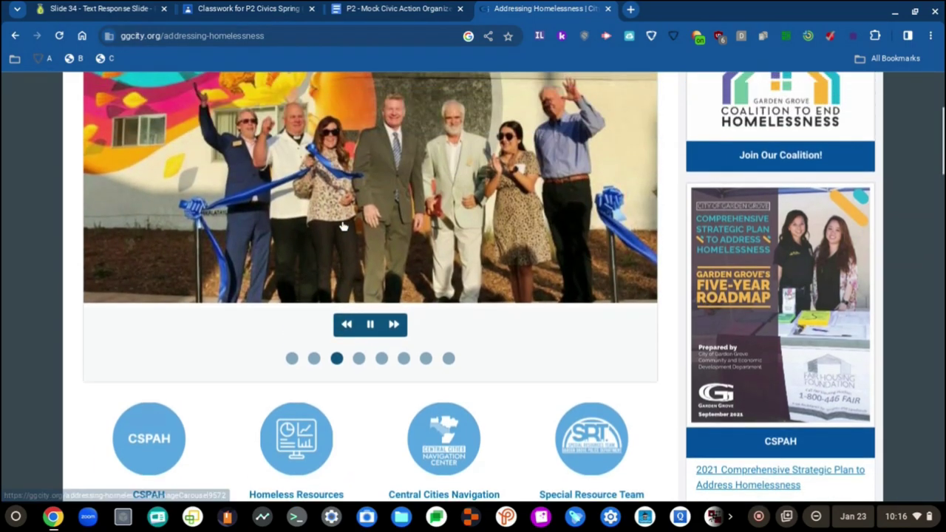
pyautogui.scroll(-4, 355, 227)
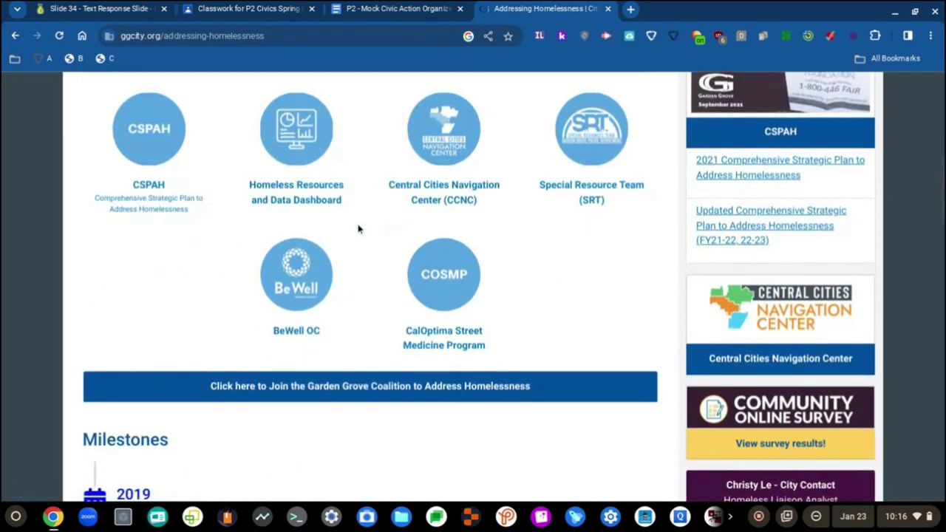
pyautogui.scroll(-1, 359, 229)
pyautogui.scroll(-4, 360, 354)
pyautogui.scroll(12, 362, 357)
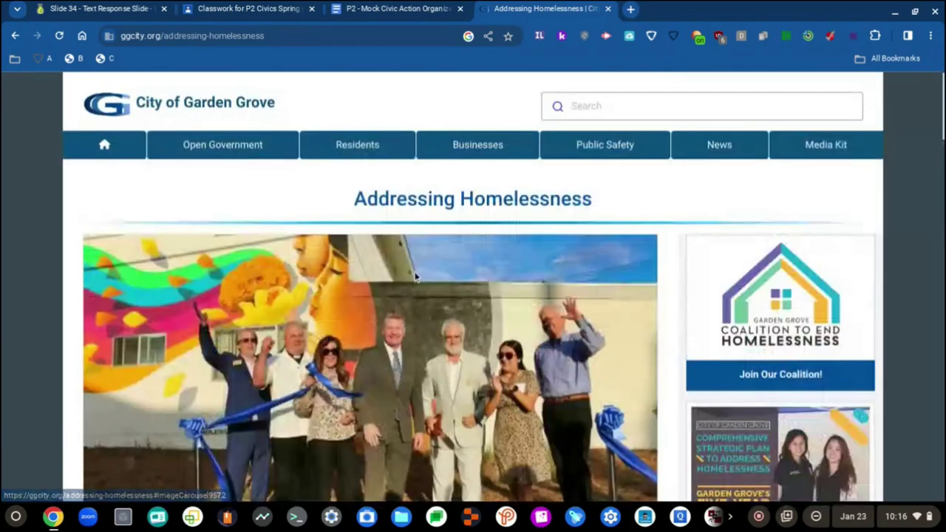
pyautogui.scroll(-12, 376, 345)
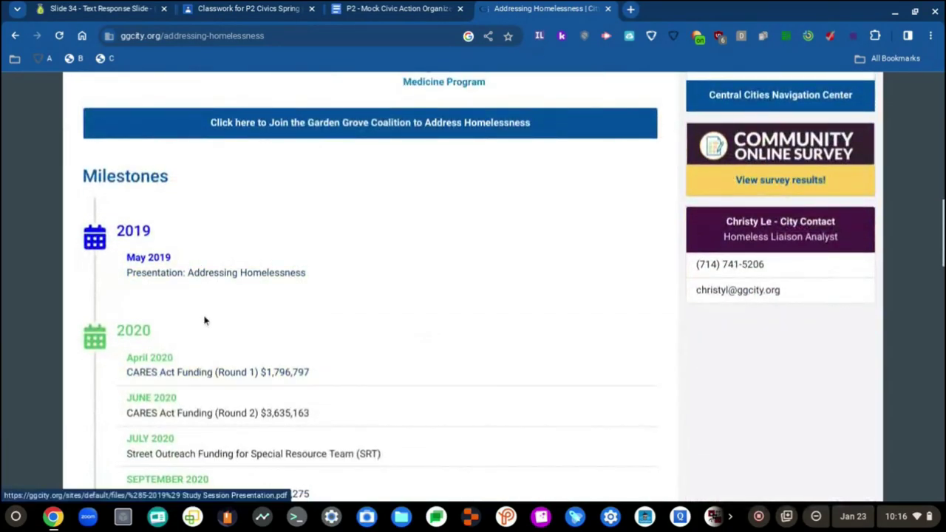
pyautogui.scroll(-1, 204, 320)
pyautogui.scroll(-1, 205, 320)
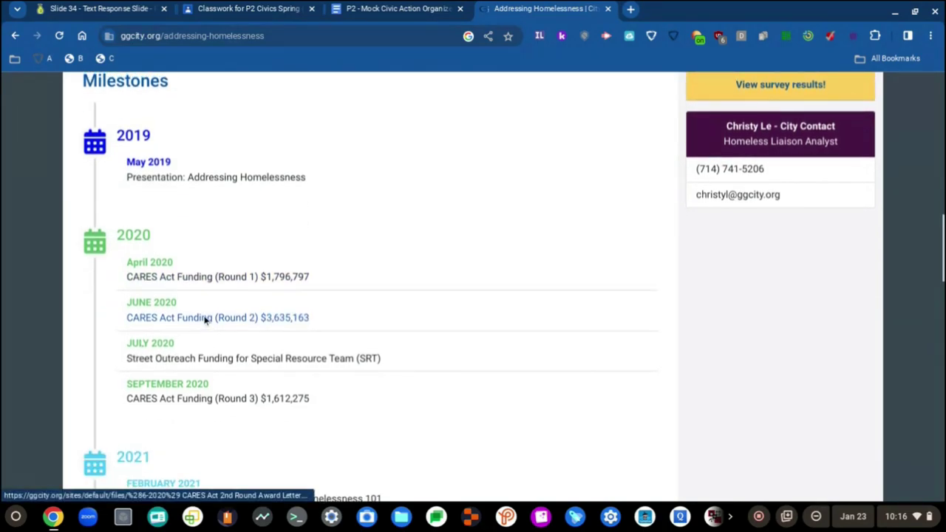
pyautogui.scroll(3, 206, 318)
pyautogui.scroll(-7, 207, 315)
pyautogui.scroll(-10, 240, 191)
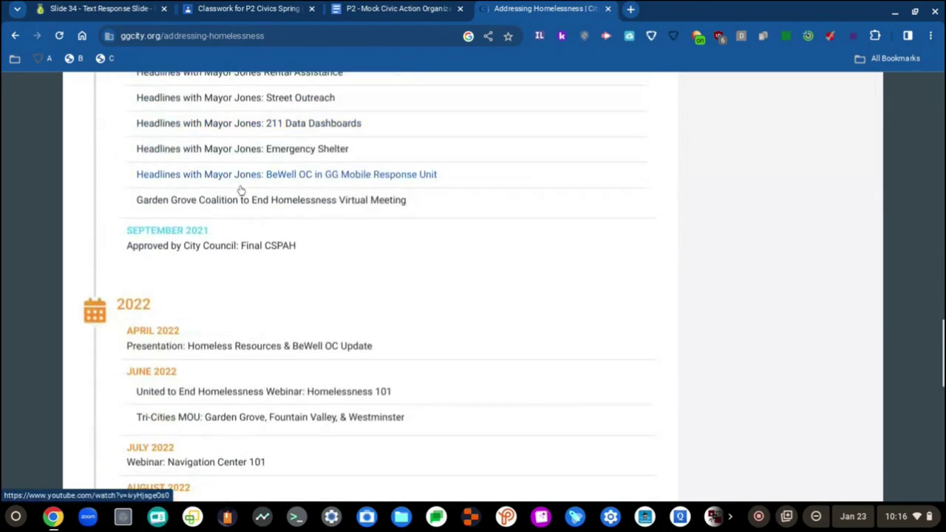
pyautogui.scroll(-2, 241, 189)
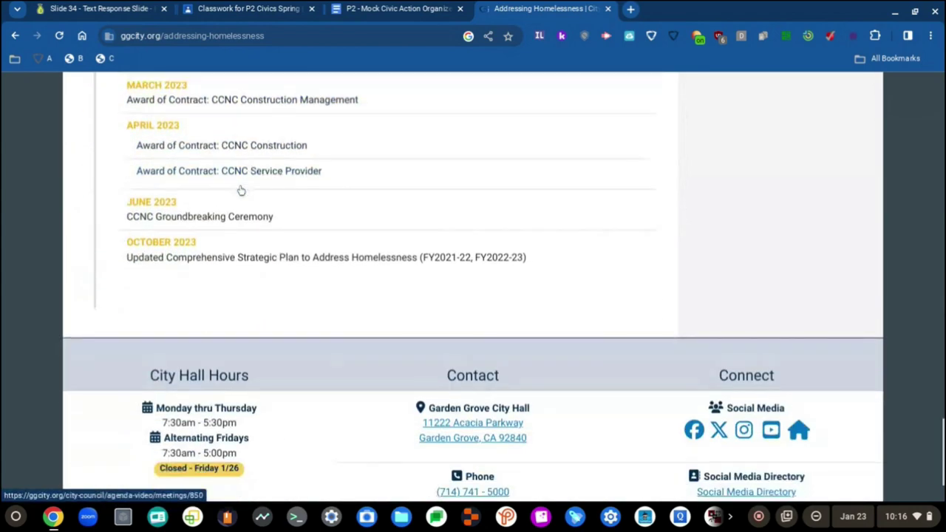
pyautogui.scroll(-1, 240, 189)
pyautogui.scroll(1, 240, 190)
pyautogui.scroll(2, 240, 191)
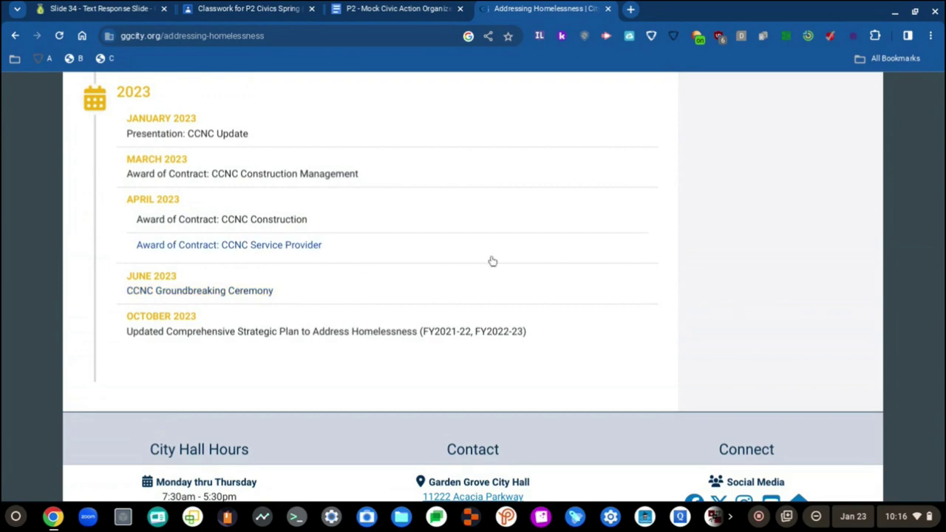
pyautogui.scroll(-3, 571, 155)
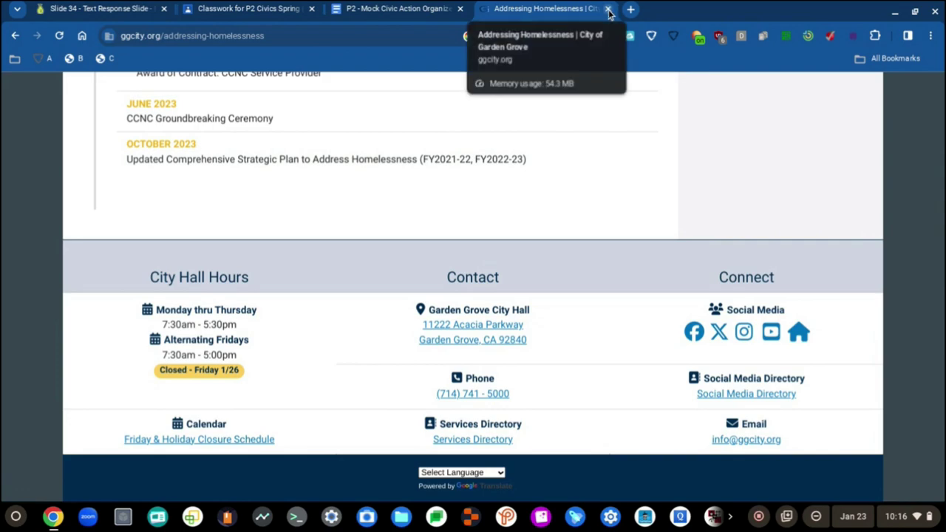
# Step: Close the Garden Grove tab and scroll the organizer back to Group 9's research table
pyautogui.click(607, 9)
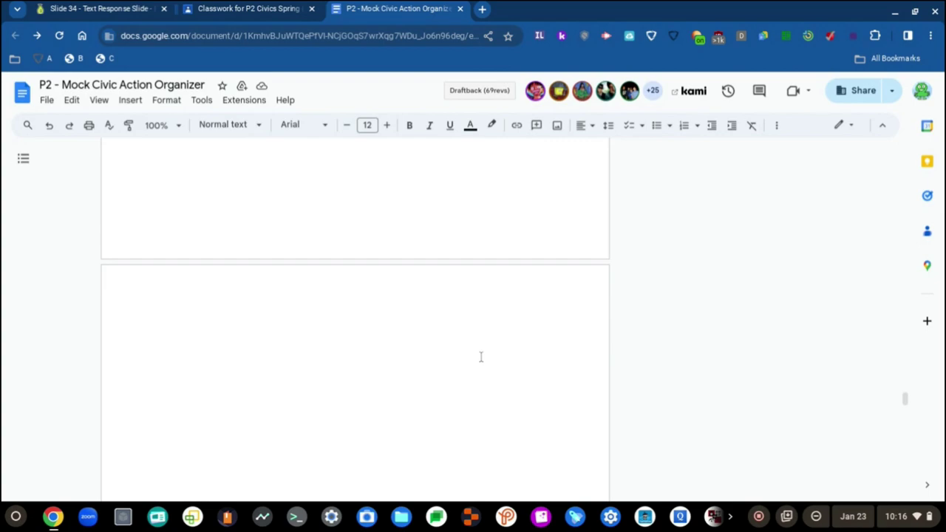
pyautogui.scroll(5, 480, 357)
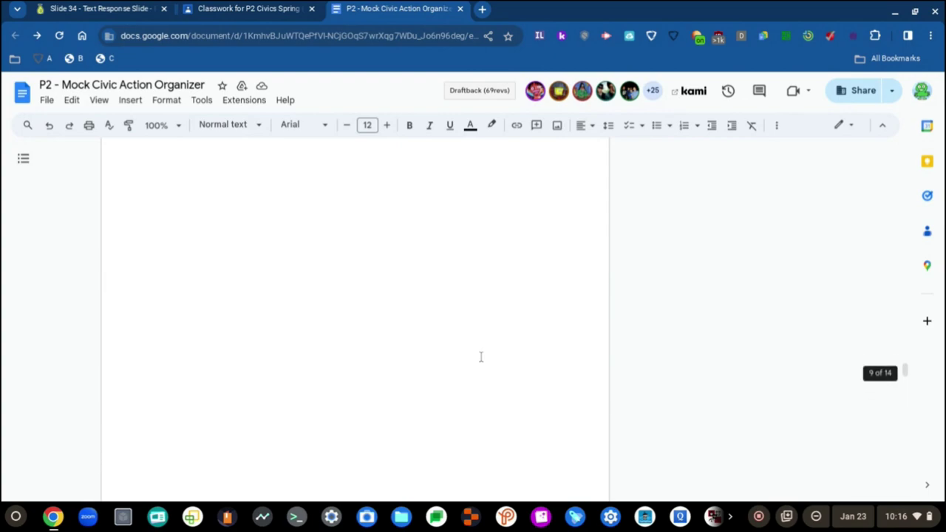
pyautogui.scroll(-4, 481, 357)
pyautogui.scroll(2, 480, 357)
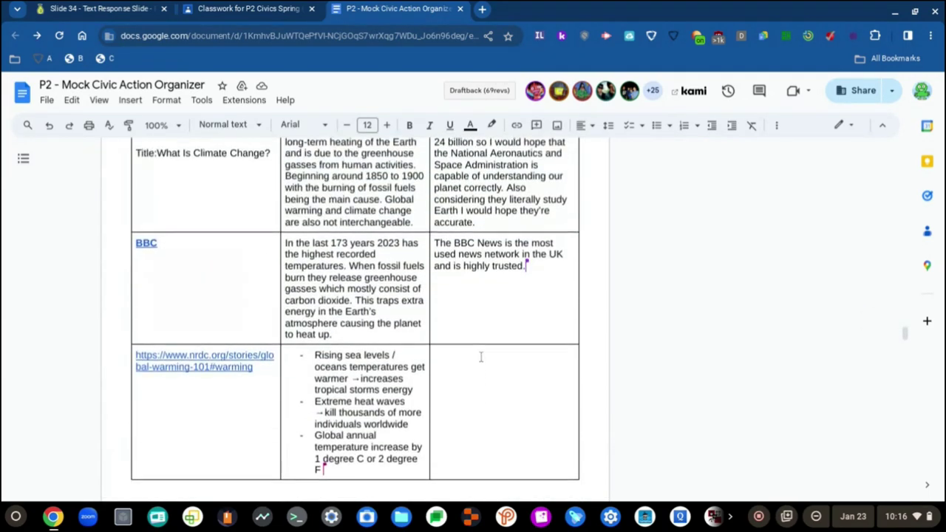
pyautogui.scroll(3, 369, 362)
pyautogui.scroll(-10, 369, 362)
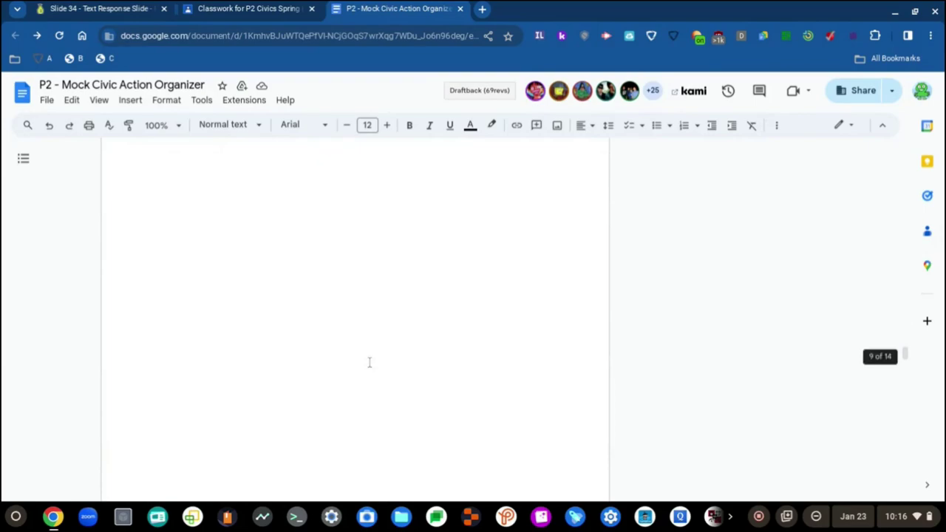
pyautogui.scroll(-10, 369, 362)
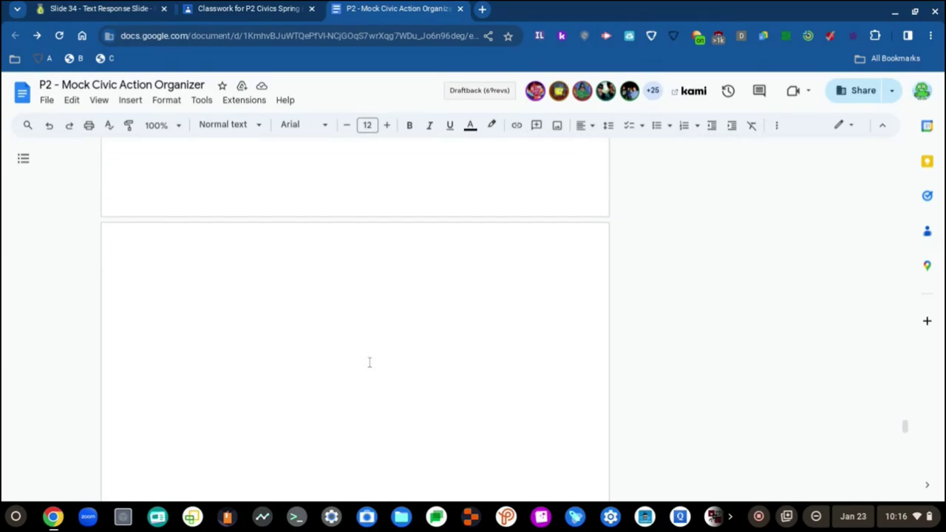
pyautogui.scroll(-1, 369, 361)
pyautogui.scroll(4, 369, 361)
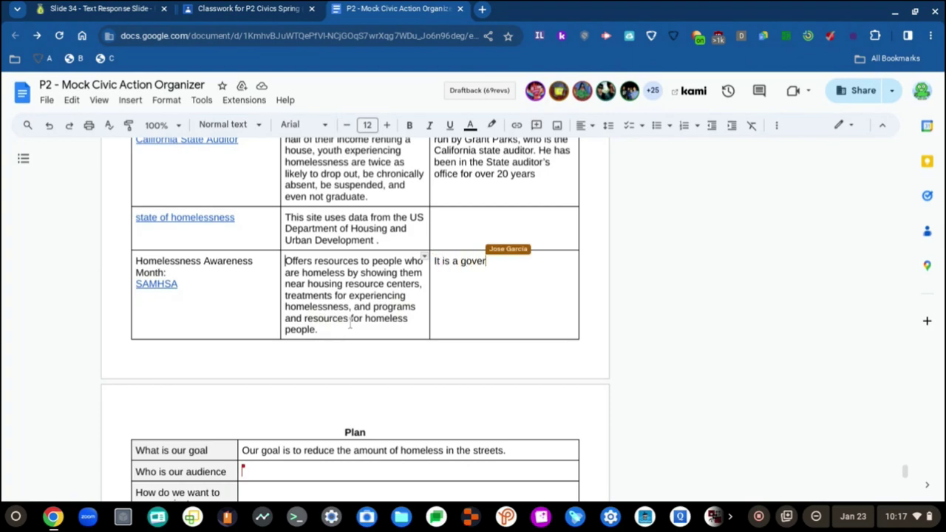
# Step: Place the cursor in the state of homelessness row's empty reliability cell
pyautogui.scroll(-4, 344, 325)
pyautogui.scroll(4, 357, 256)
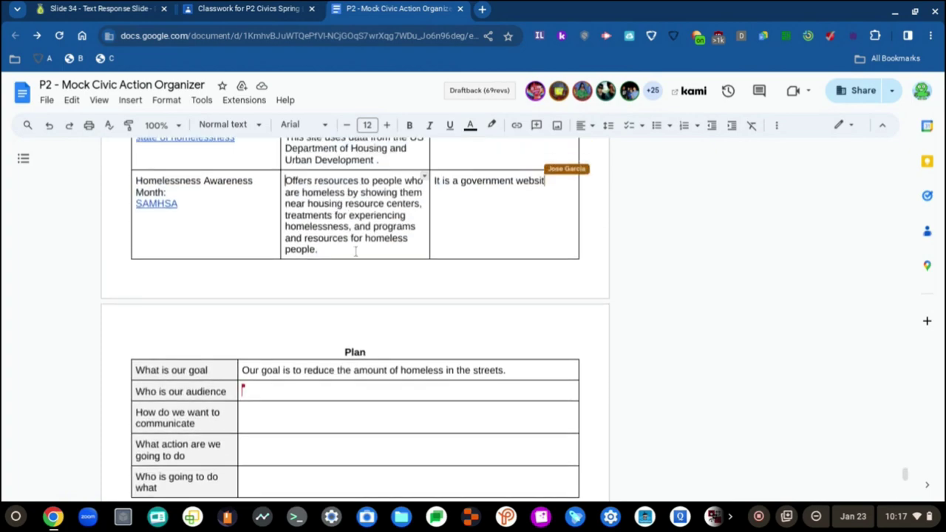
pyautogui.scroll(1, 364, 237)
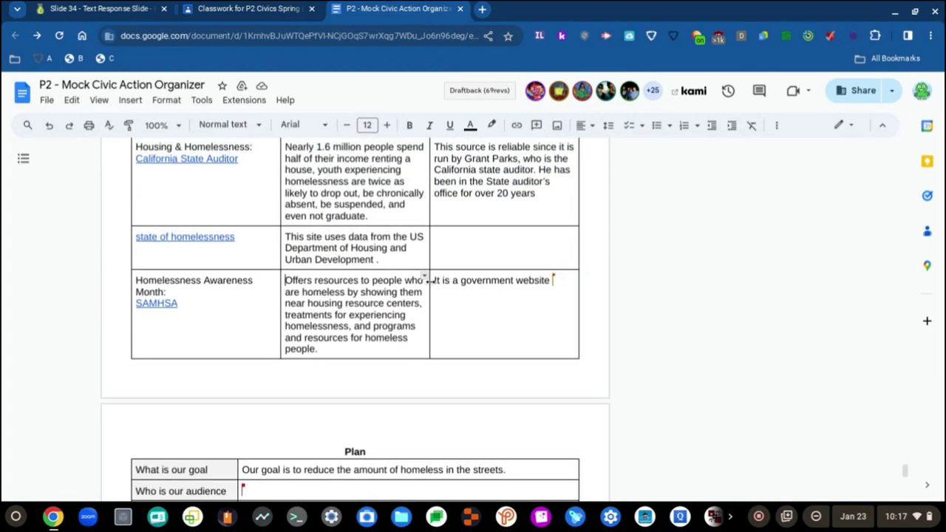
pyautogui.click(496, 258)
pyautogui.scroll(-2, 497, 259)
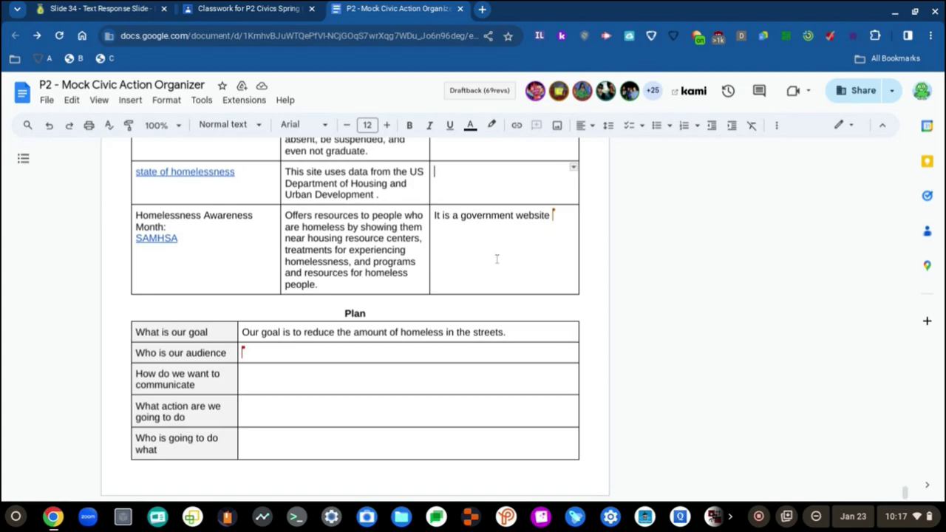
pyautogui.click(464, 91)
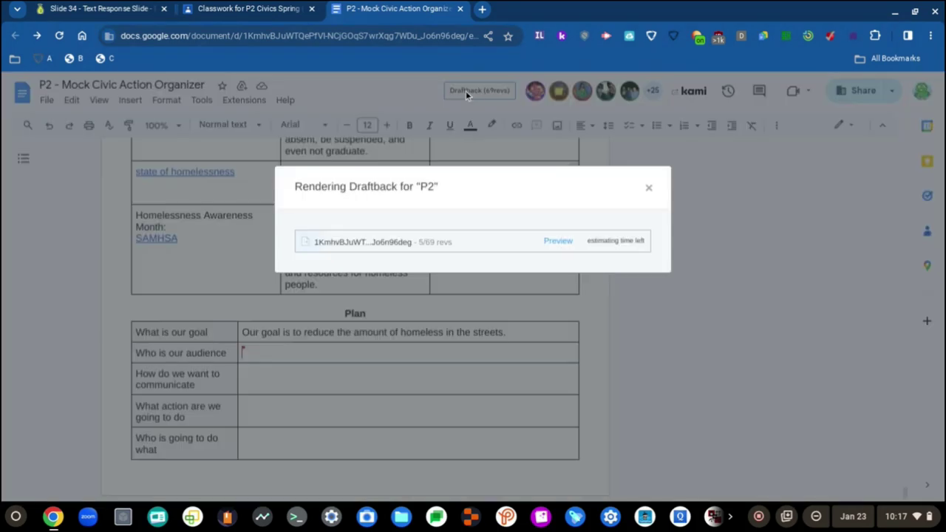
pyautogui.click(647, 188)
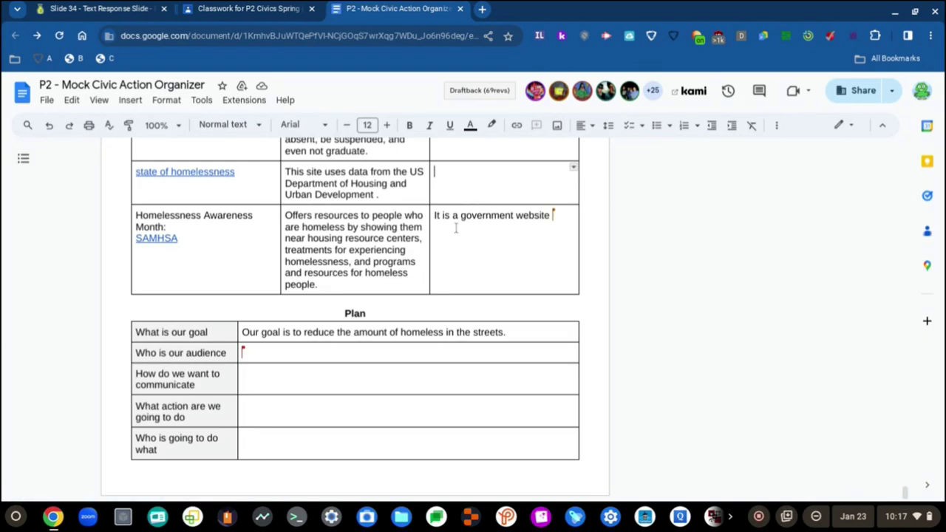
pyautogui.scroll(-2, 456, 228)
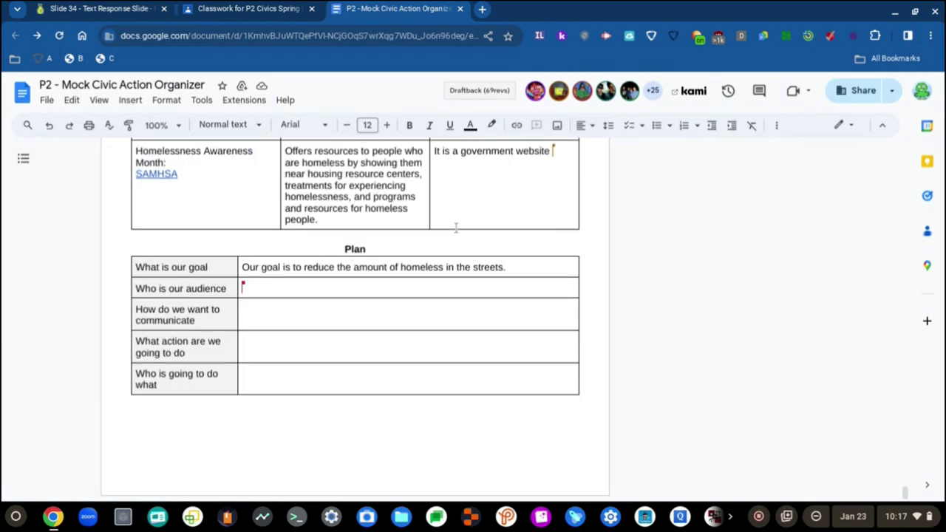
pyautogui.scroll(-5, 455, 228)
pyautogui.scroll(-3, 456, 228)
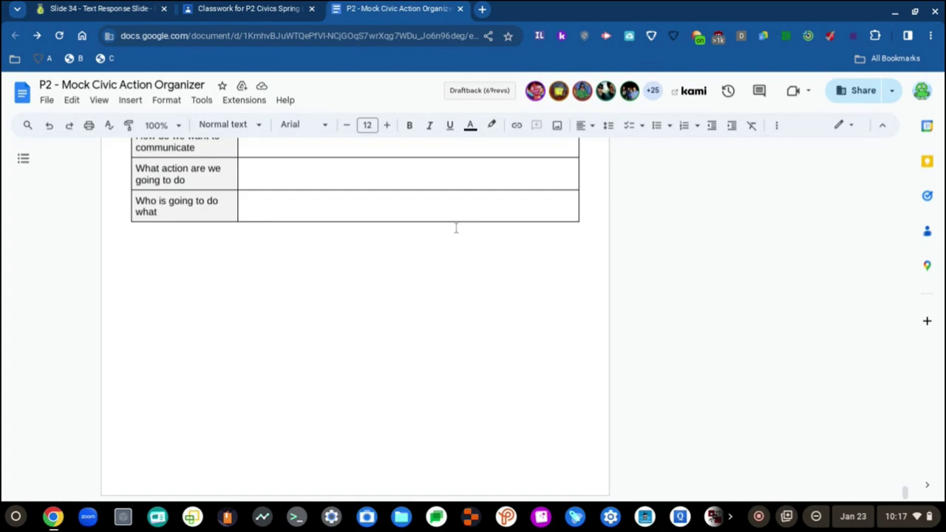
pyautogui.scroll(5, 403, 243)
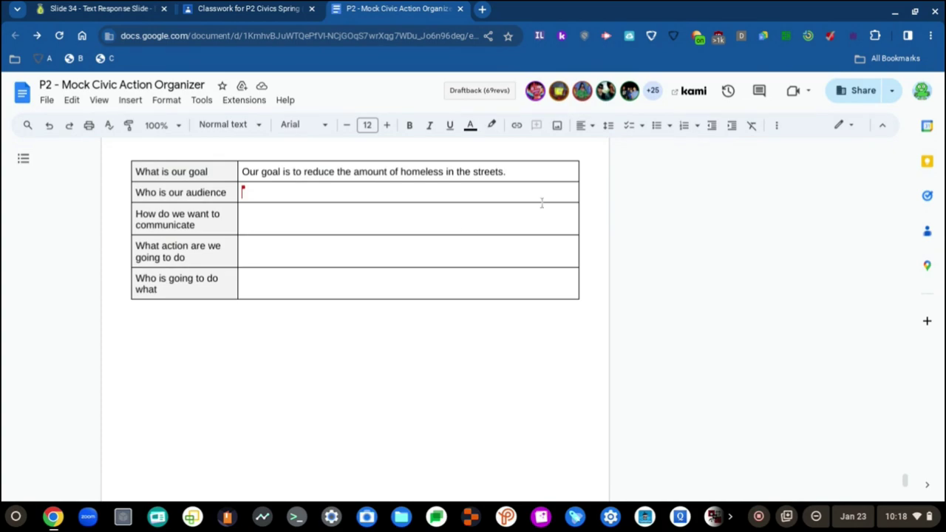
pyautogui.scroll(2, 542, 202)
pyautogui.hotkey('alt', 'shift', 's')
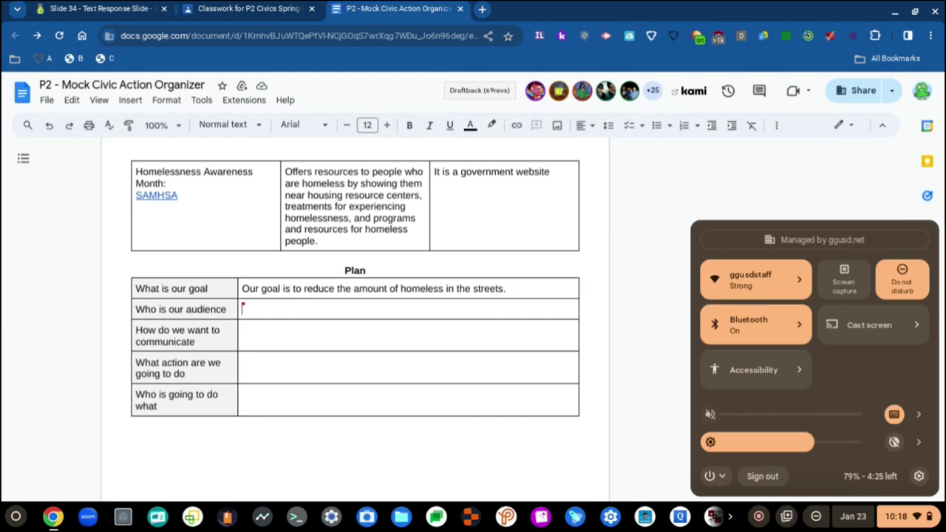
pyautogui.press('Escape')
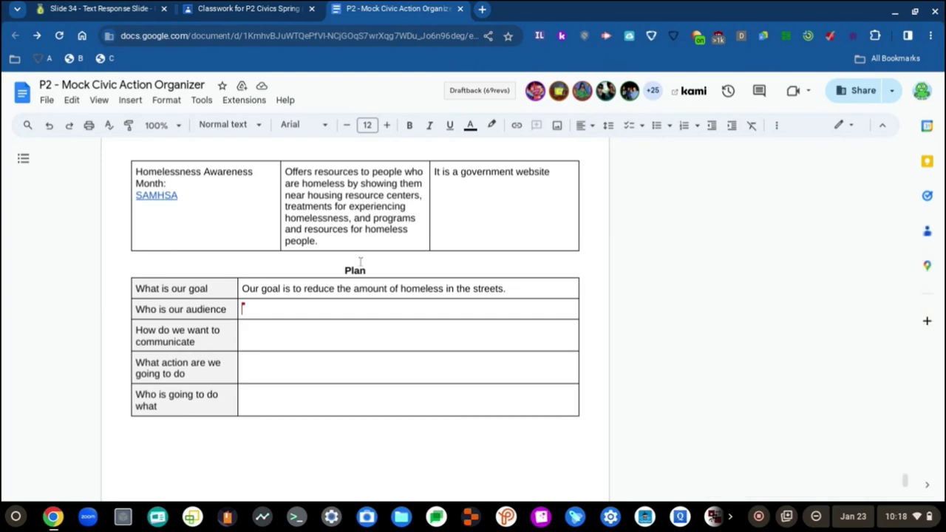
pyautogui.scroll(-3, 361, 260)
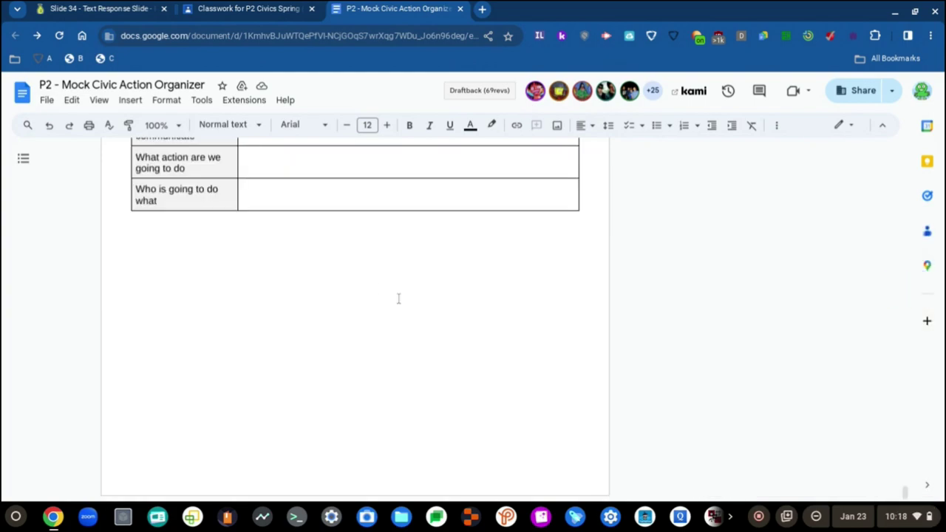
pyautogui.scroll(3, 397, 297)
pyautogui.scroll(1, 398, 299)
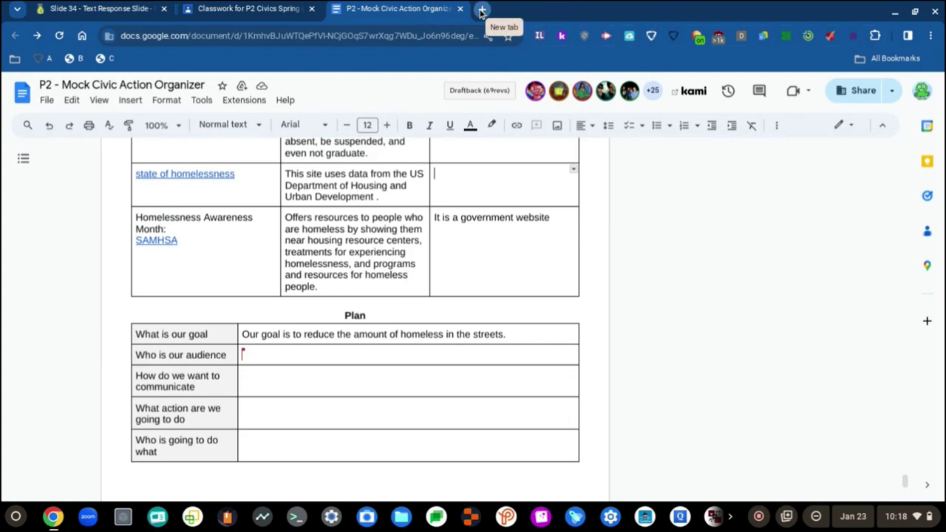
pyautogui.click(481, 10)
pyautogui.write('c')
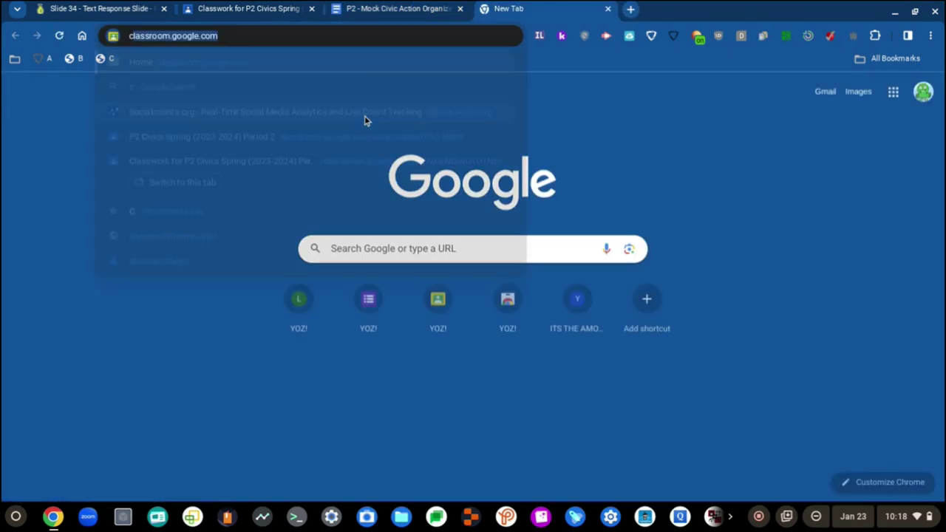
pyautogui.write('cheronb')
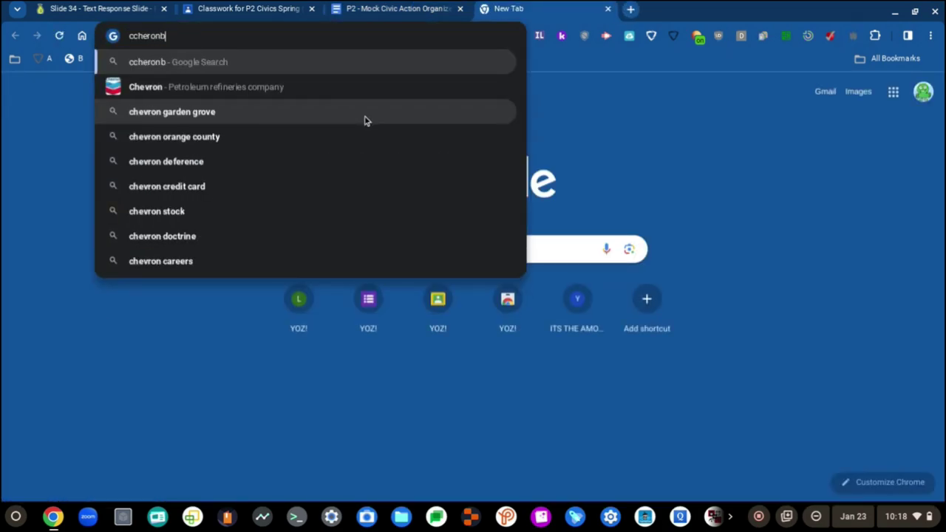
pyautogui.write('yl')
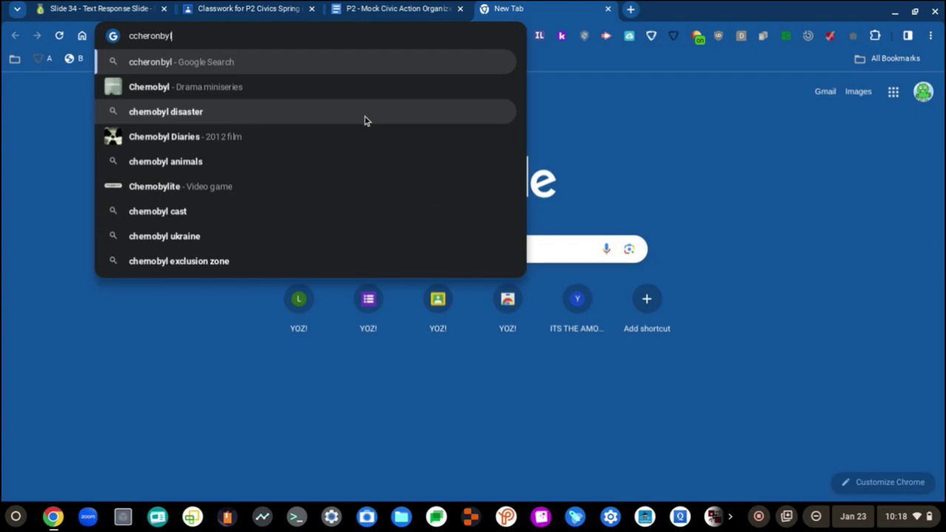
pyautogui.press('Return')
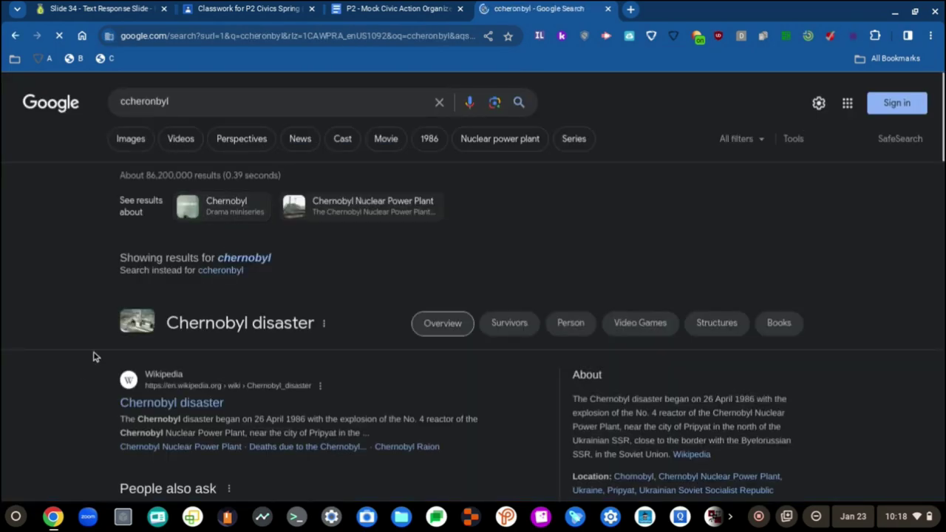
pyautogui.click(260, 256)
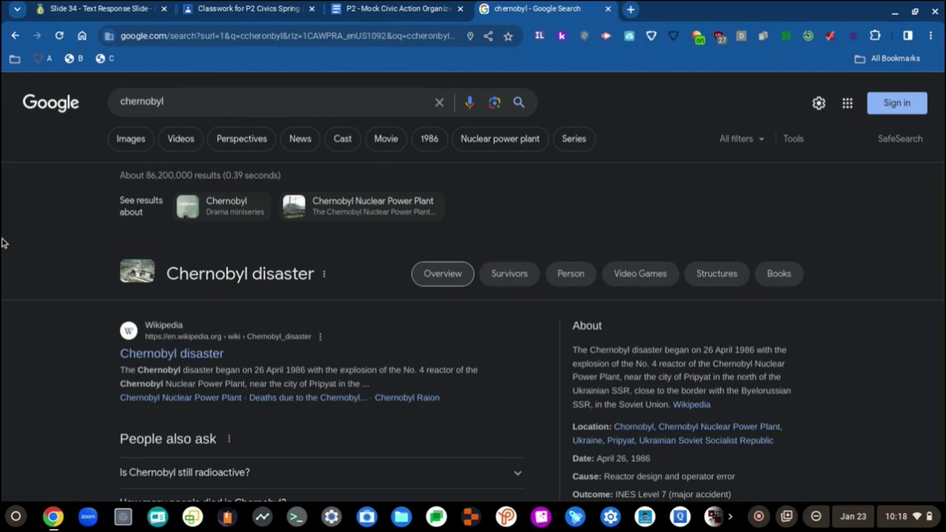
pyautogui.scroll(-3, 2, 242)
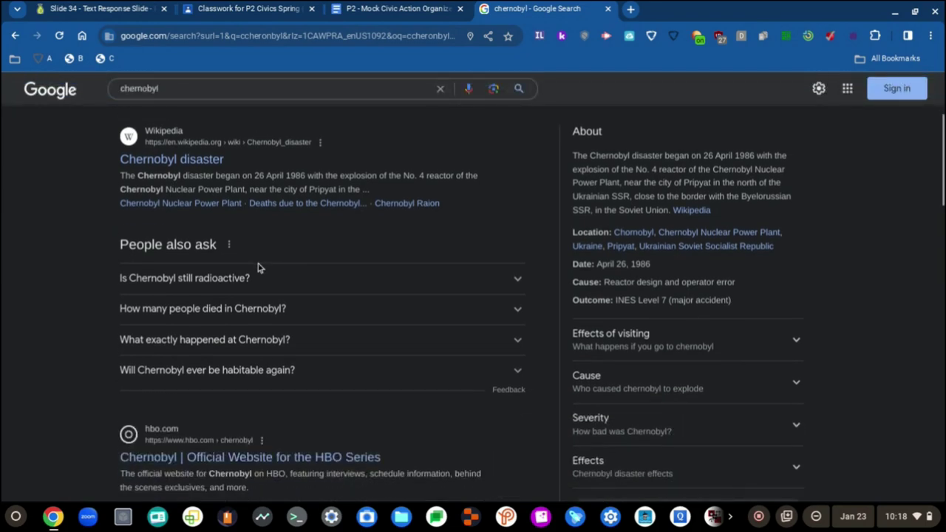
pyautogui.click(259, 275)
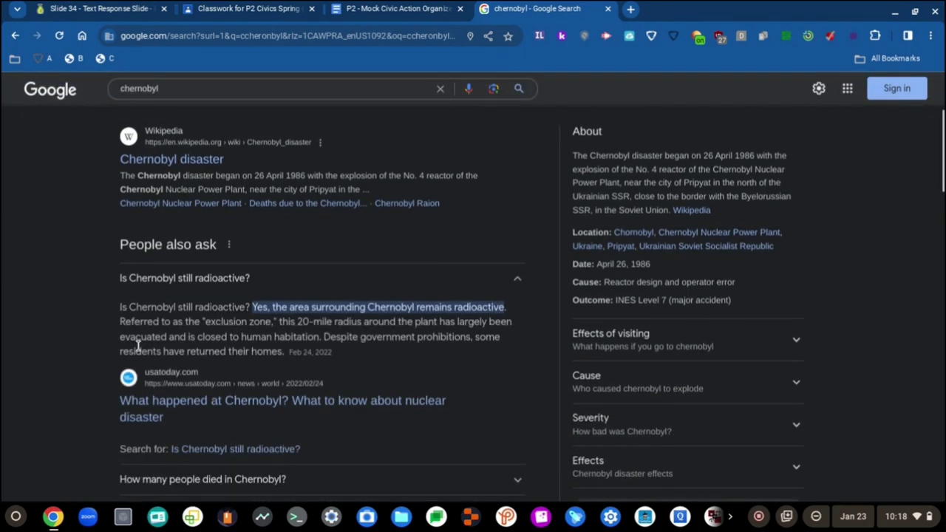
pyautogui.hotkey('ctrl', '+')
pyautogui.hotkey('ctrl', '+')
pyautogui.hotkey('ctrl', '+')
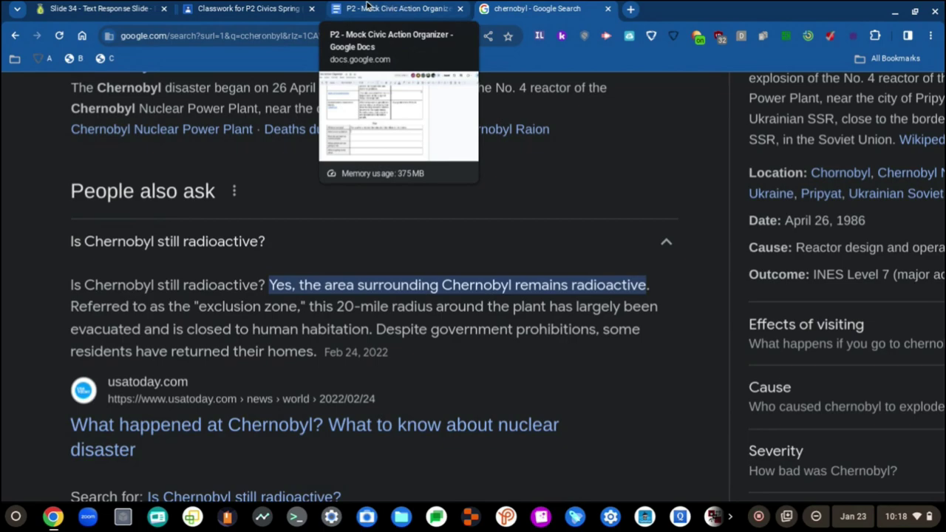
pyautogui.click(393, 6)
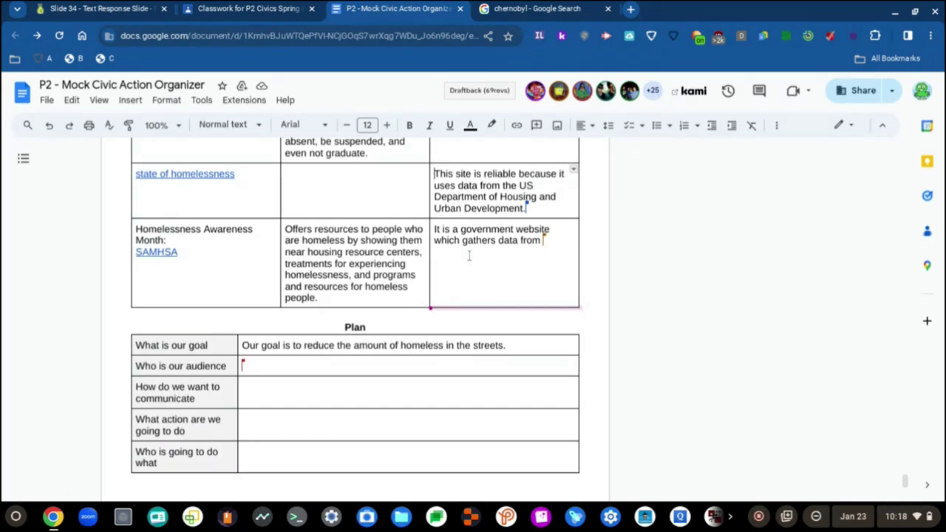
pyautogui.click(608, 8)
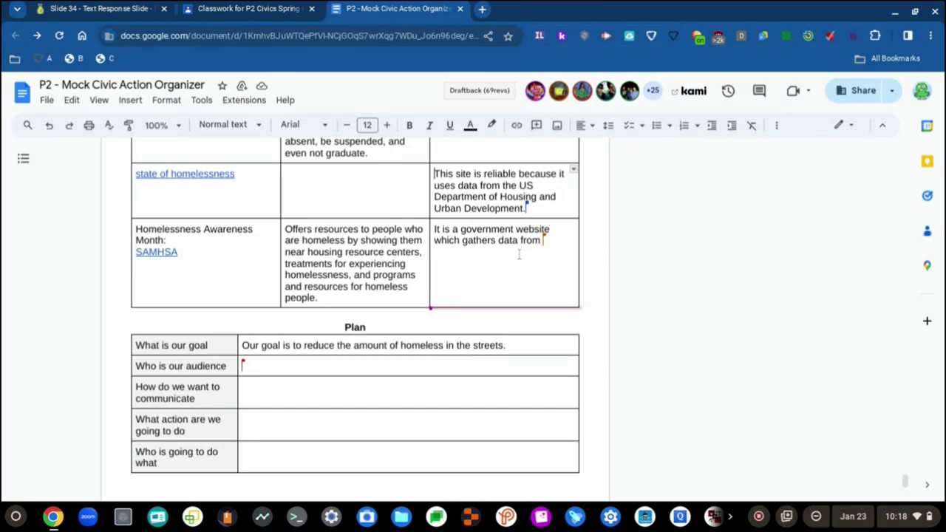
pyautogui.scroll(1, 519, 254)
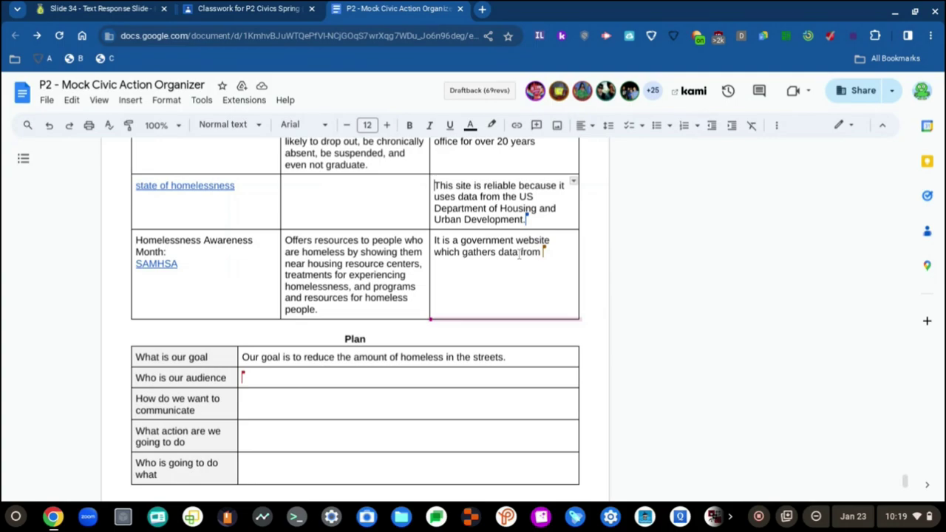
pyautogui.scroll(2, 519, 255)
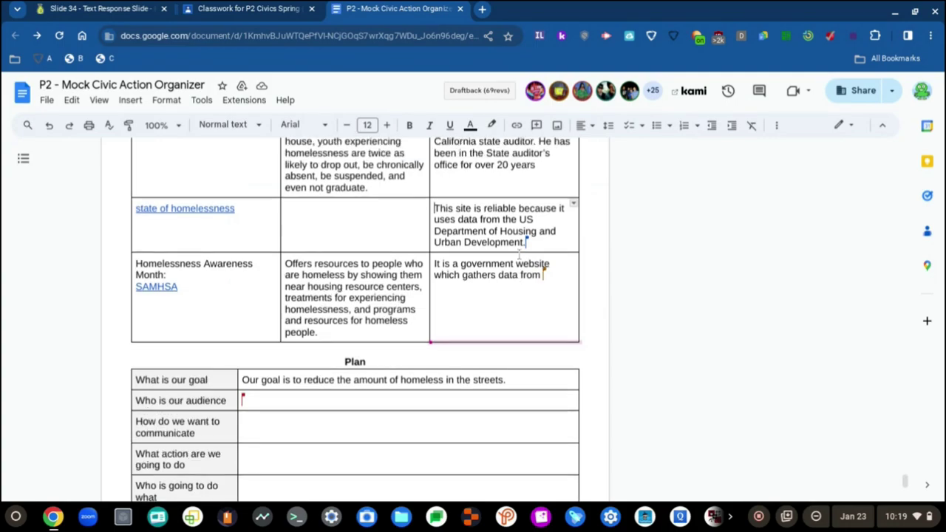
pyautogui.scroll(-5, 519, 254)
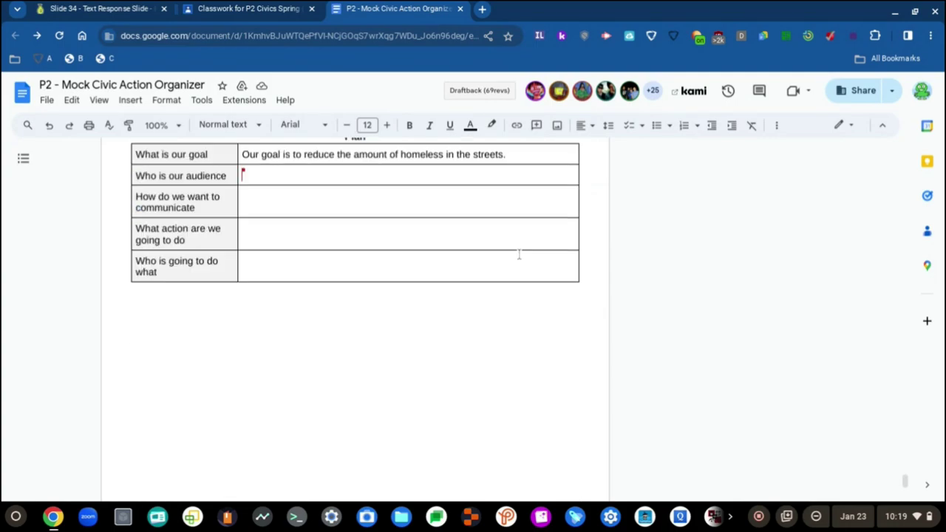
pyautogui.scroll(3, 519, 254)
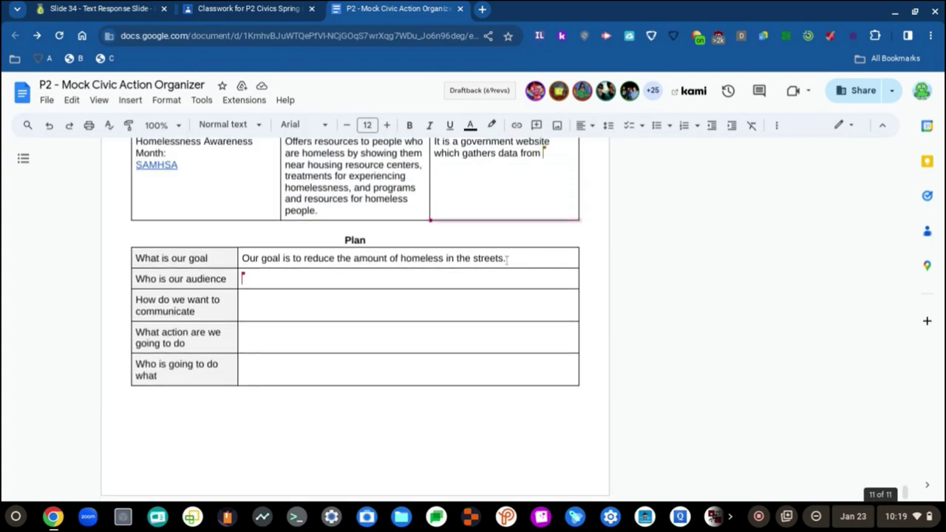
pyautogui.scroll(5, 414, 322)
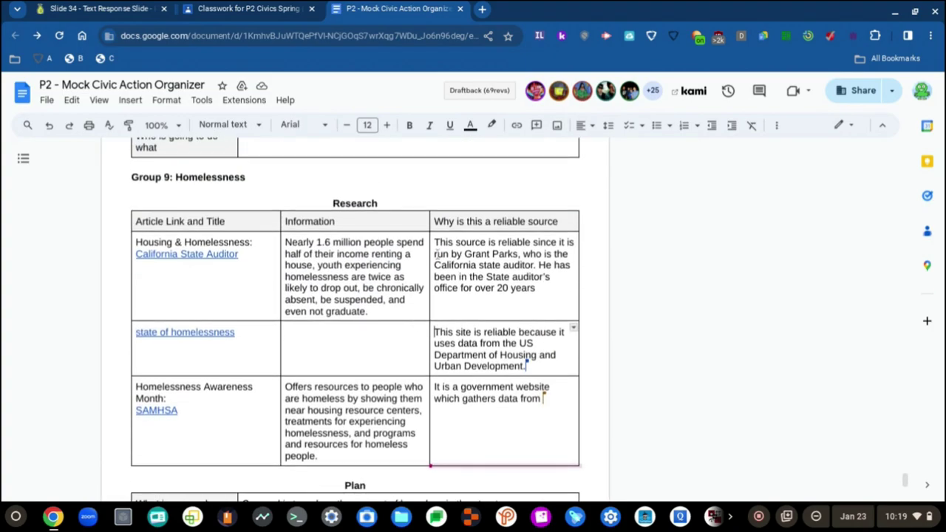
pyautogui.scroll(3, 437, 254)
pyautogui.scroll(-6, 436, 254)
pyautogui.scroll(-5, 437, 254)
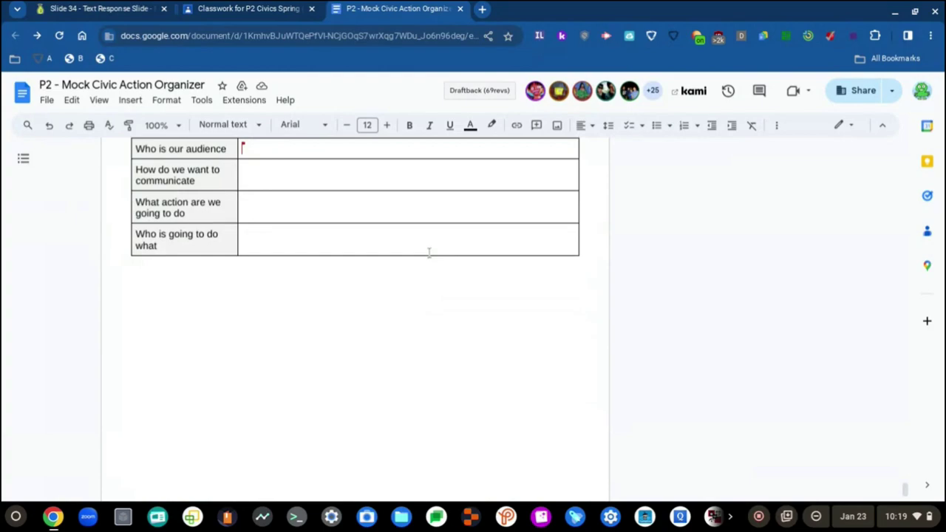
pyautogui.scroll(3, 426, 249)
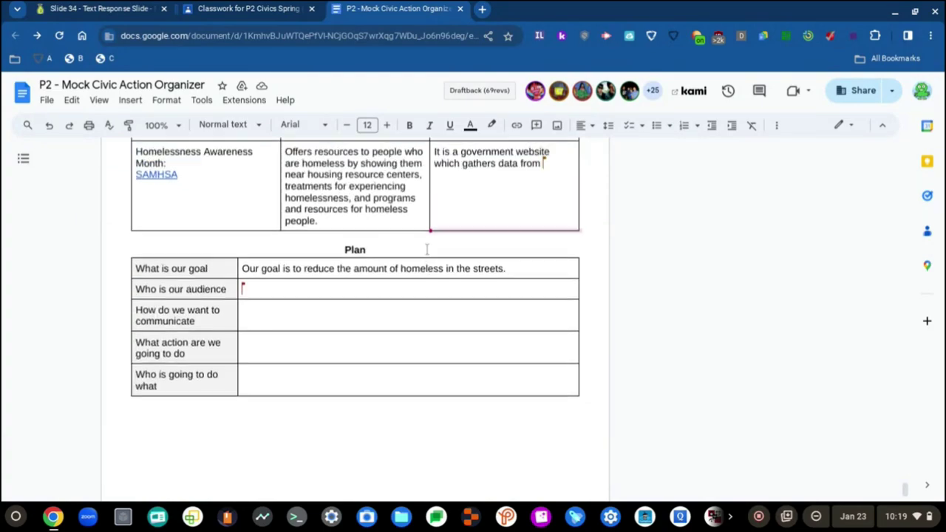
pyautogui.scroll(-1, 426, 249)
pyautogui.scroll(5, 401, 301)
pyautogui.scroll(-3, 402, 301)
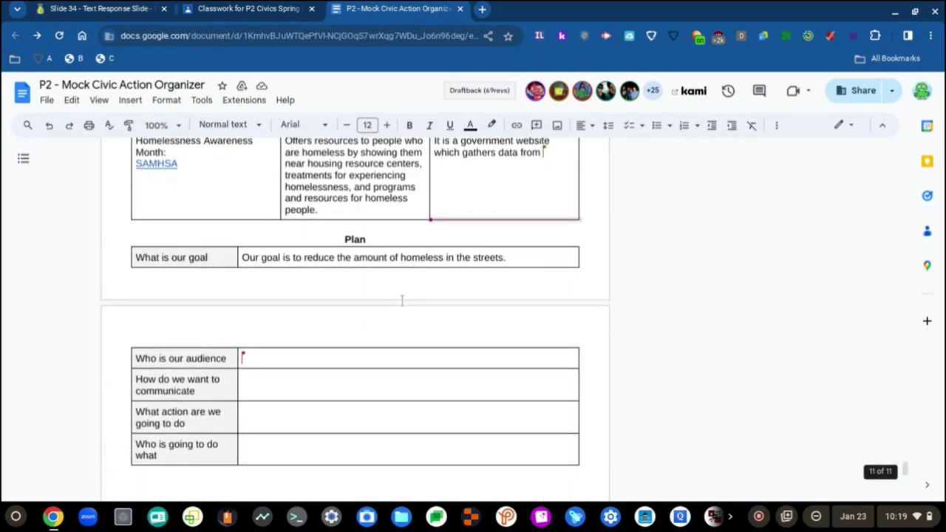
pyautogui.scroll(-2, 334, 252)
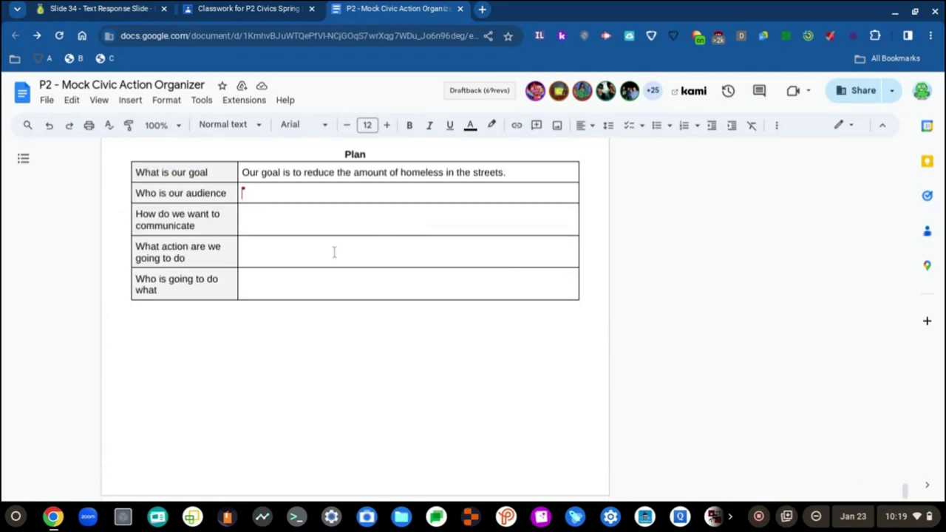
pyautogui.scroll(-3, 334, 252)
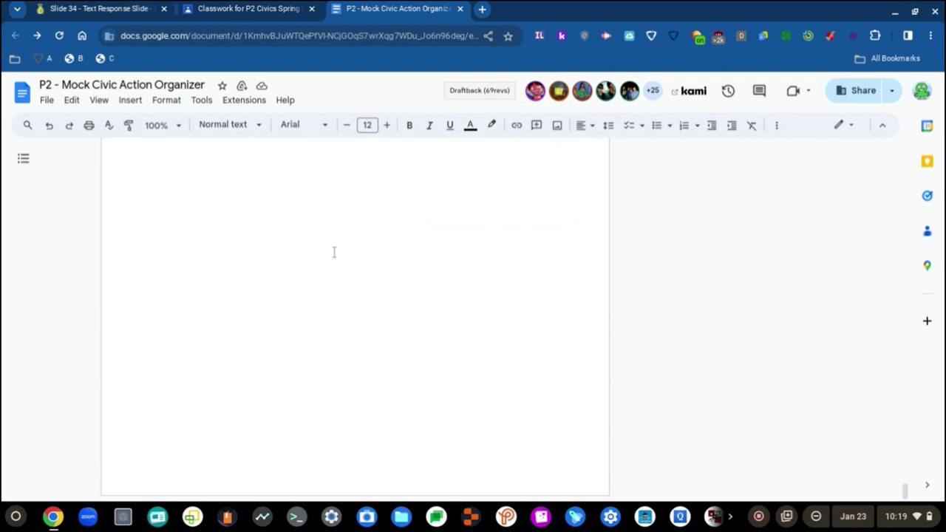
pyautogui.scroll(3, 333, 252)
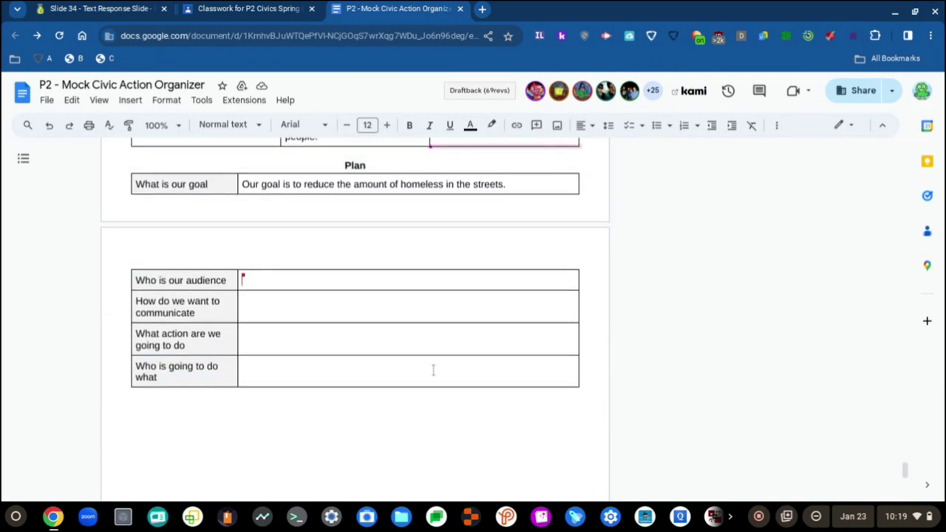
pyautogui.scroll(3, 433, 369)
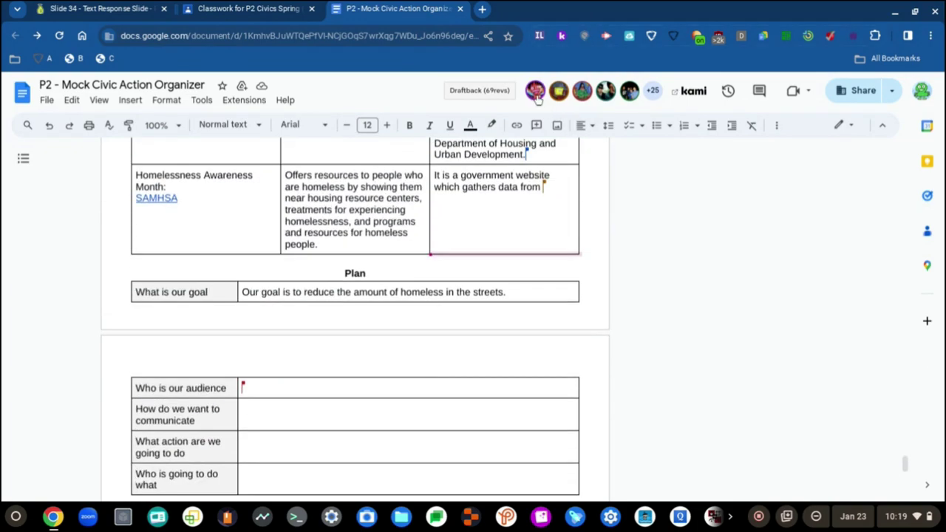
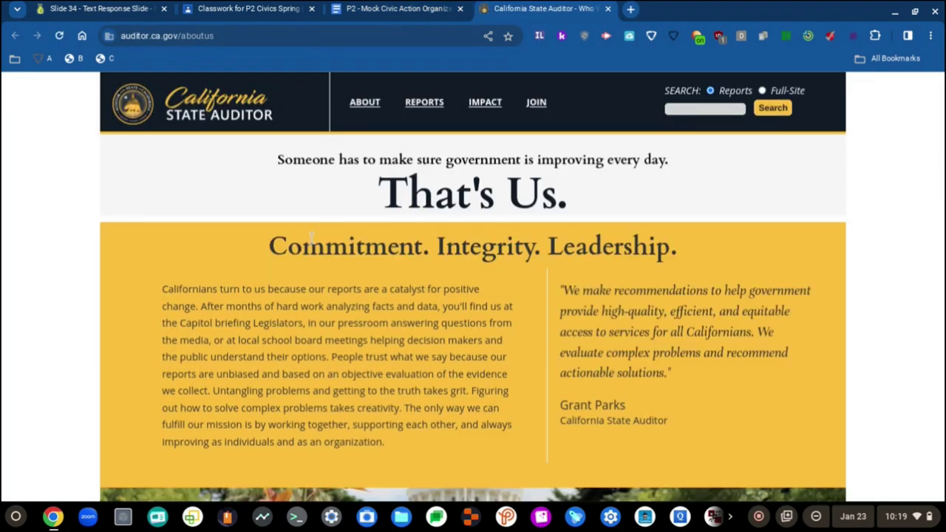
# Step: Close the State Auditor tab and open the organizer's 'state of homelessness' source link in a new tab
pyautogui.scroll(-12, 329, 277)
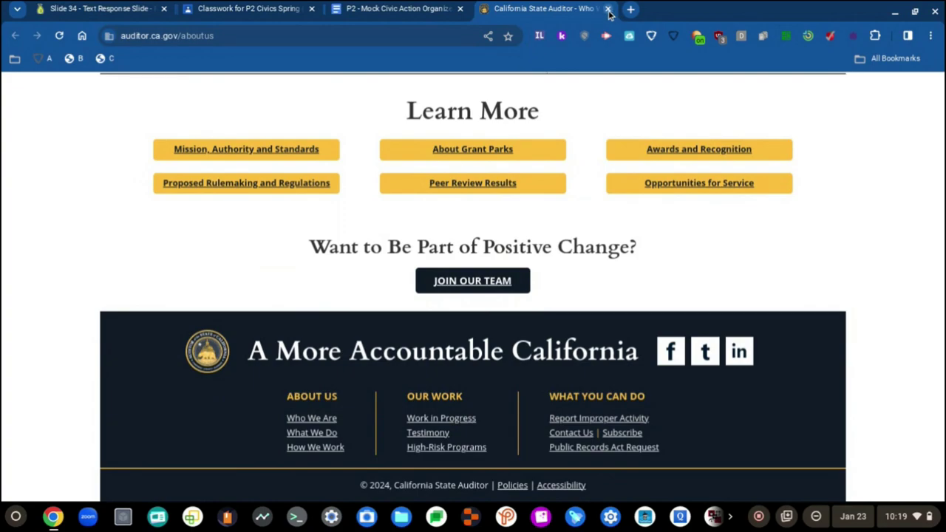
pyautogui.click(608, 9)
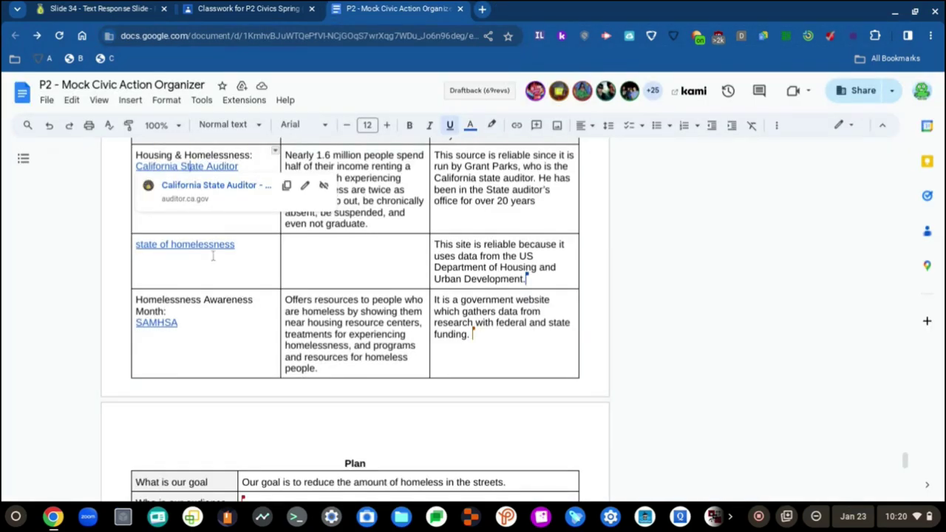
pyautogui.click(211, 250)
pyautogui.click(244, 265)
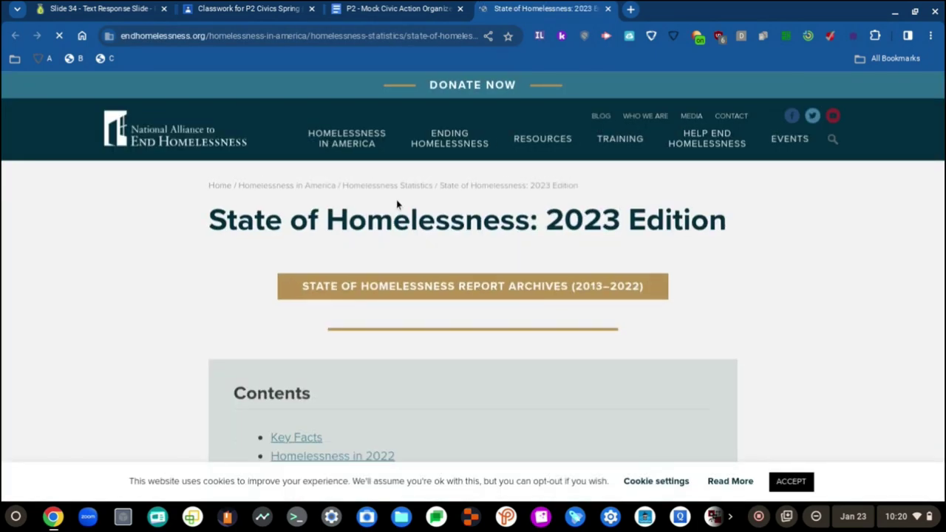
# Step: Scroll through the State of Homelessness report page, then close it
pyautogui.scroll(-20, 396, 203)
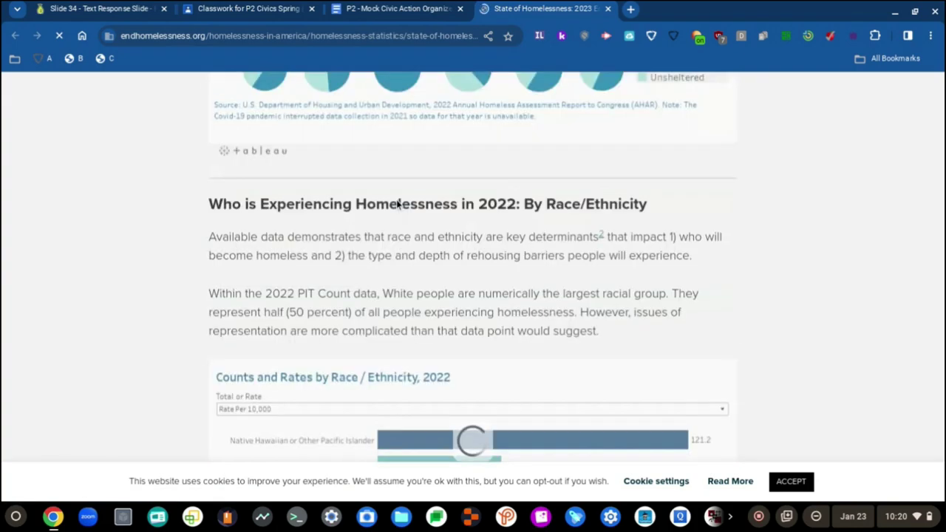
pyautogui.scroll(-5, 396, 204)
pyautogui.scroll(-6, 397, 205)
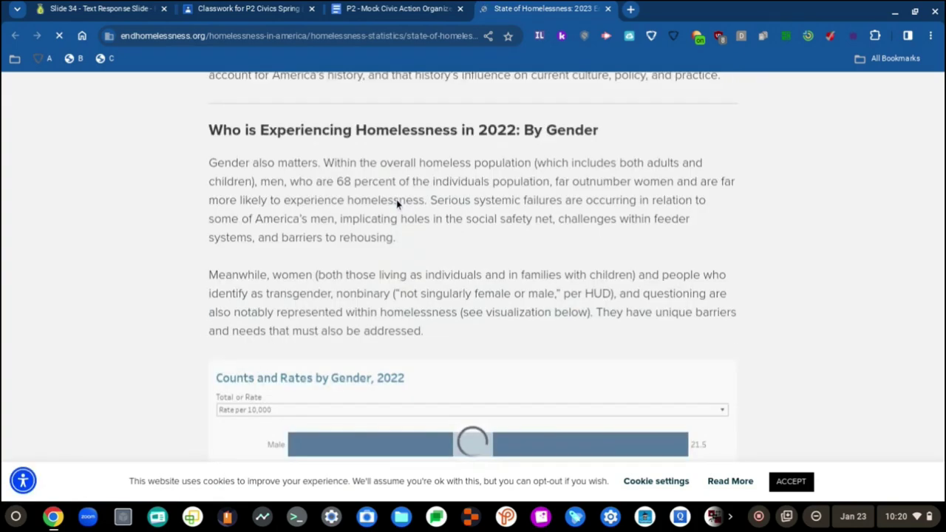
pyautogui.scroll(-15, 397, 204)
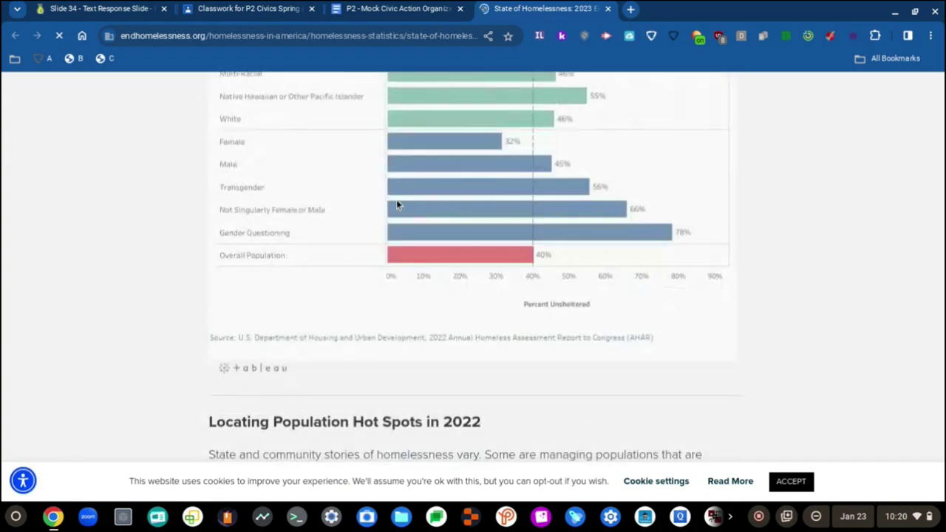
pyautogui.scroll(-5, 396, 205)
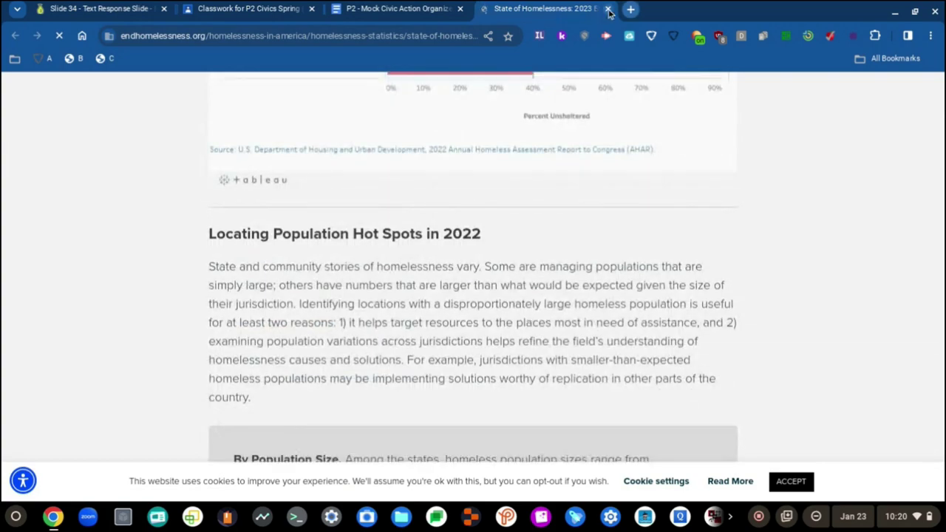
pyautogui.click(608, 10)
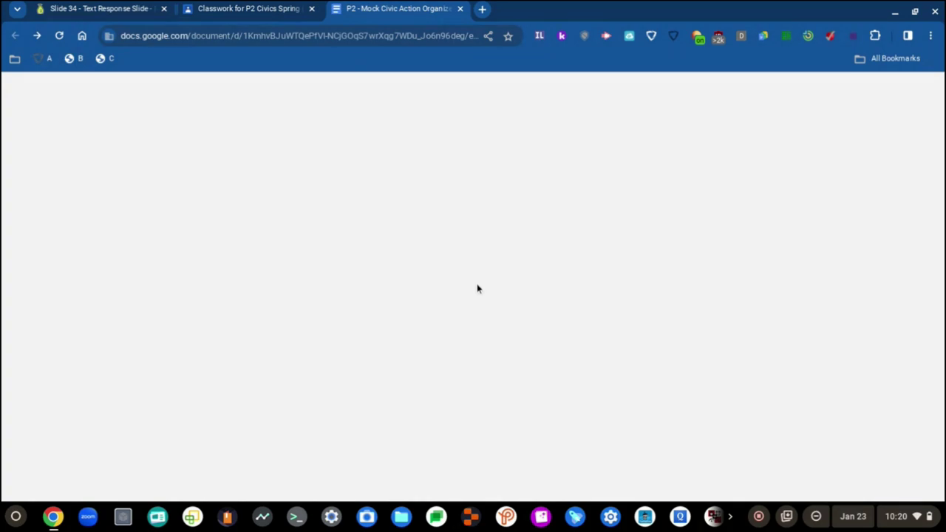
pyautogui.scroll(-1, 418, 294)
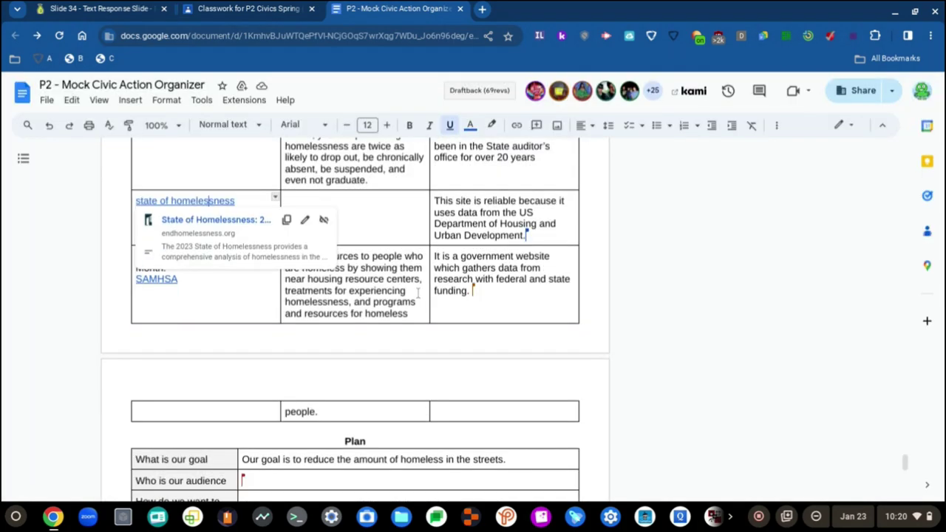
pyautogui.click(452, 295)
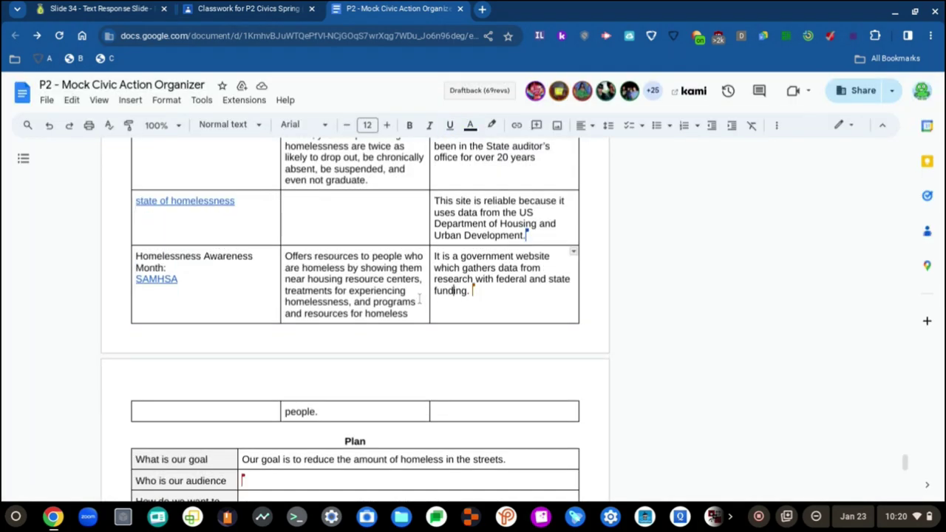
pyautogui.scroll(-5, 418, 297)
pyautogui.scroll(4, 418, 298)
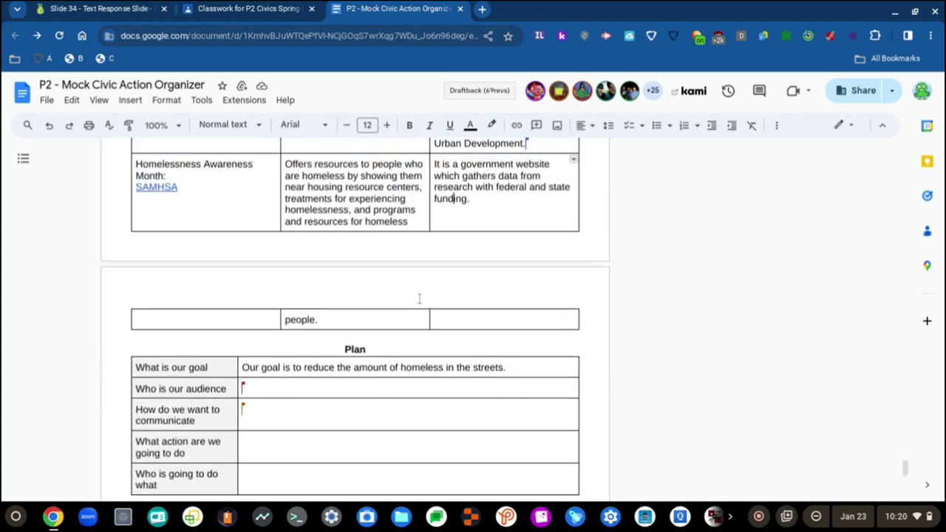
pyautogui.scroll(1, 357, 277)
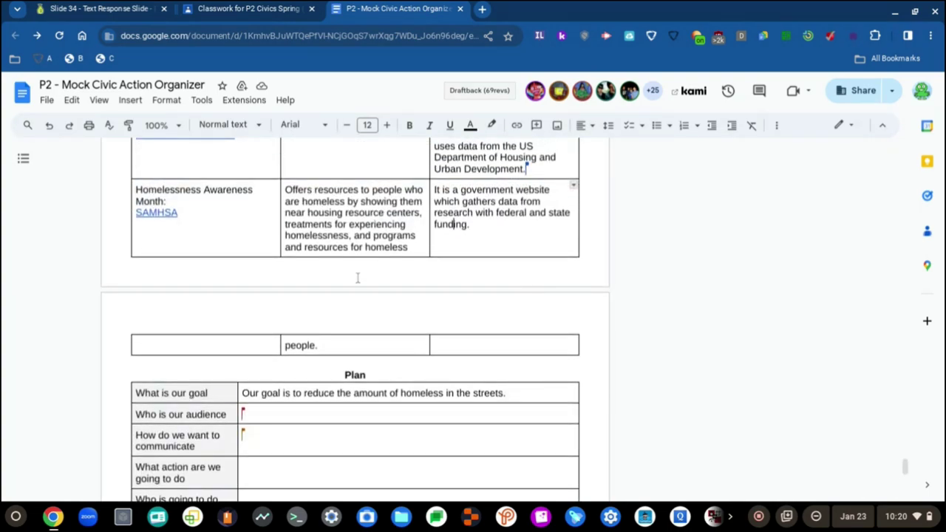
pyautogui.scroll(3, 357, 277)
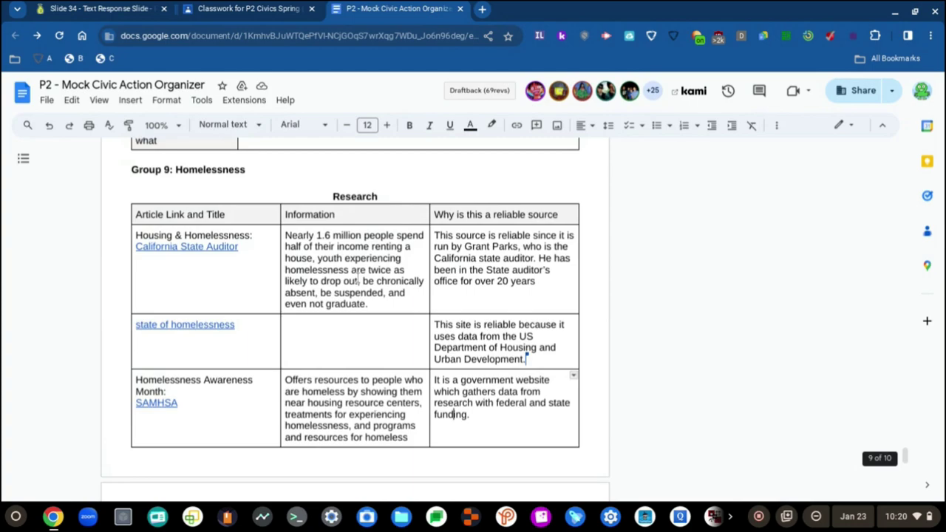
pyautogui.click(311, 339)
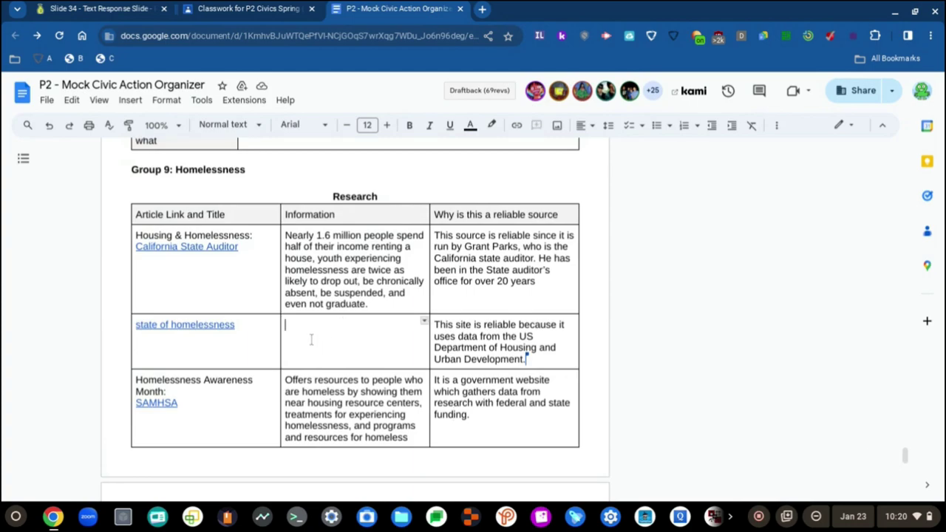
pyautogui.scroll(8, 311, 339)
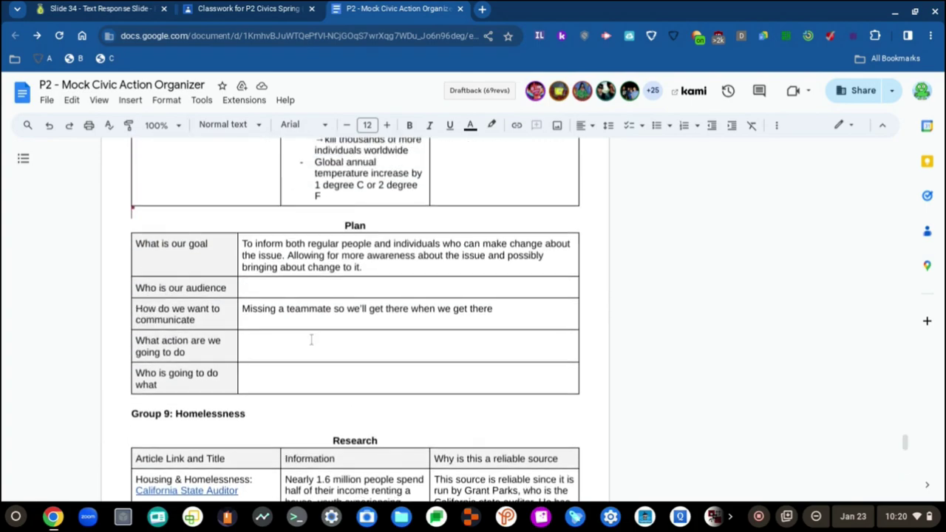
pyautogui.scroll(3, 322, 345)
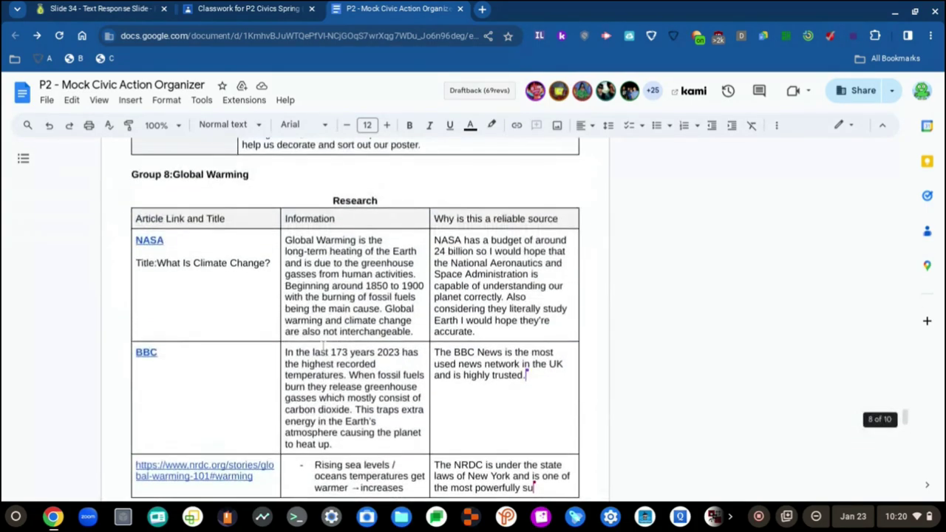
pyautogui.scroll(-3, 322, 345)
pyautogui.scroll(2, 323, 347)
pyautogui.scroll(-3, 322, 348)
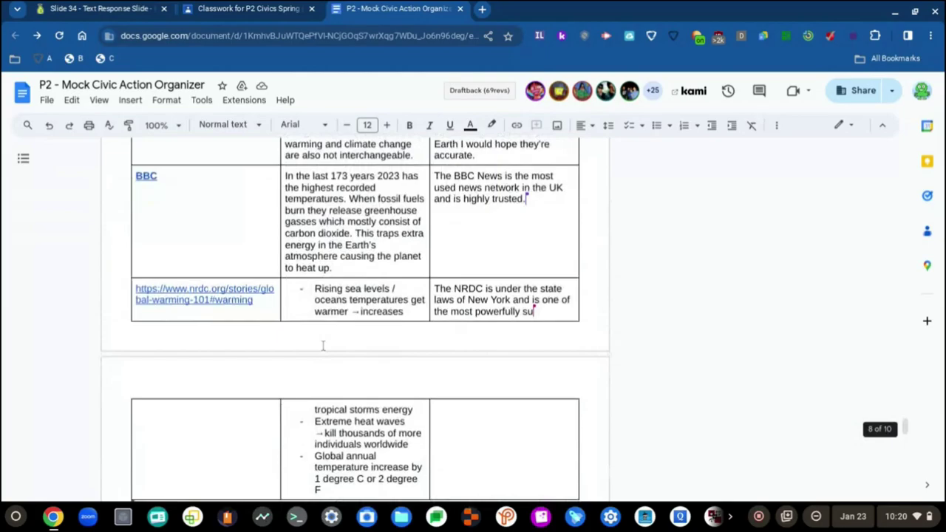
pyautogui.scroll(-1, 321, 347)
pyautogui.scroll(5, 320, 399)
pyautogui.scroll(10, 320, 399)
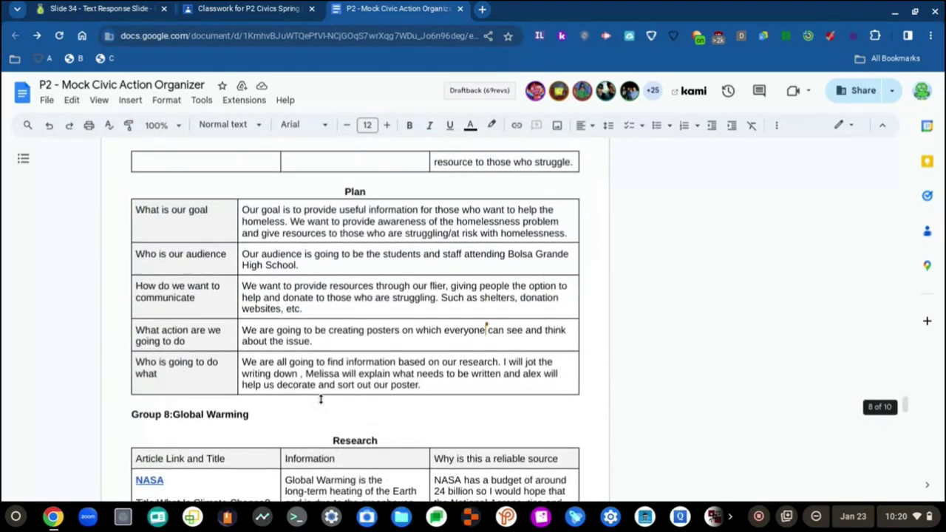
pyautogui.scroll(-3, 320, 399)
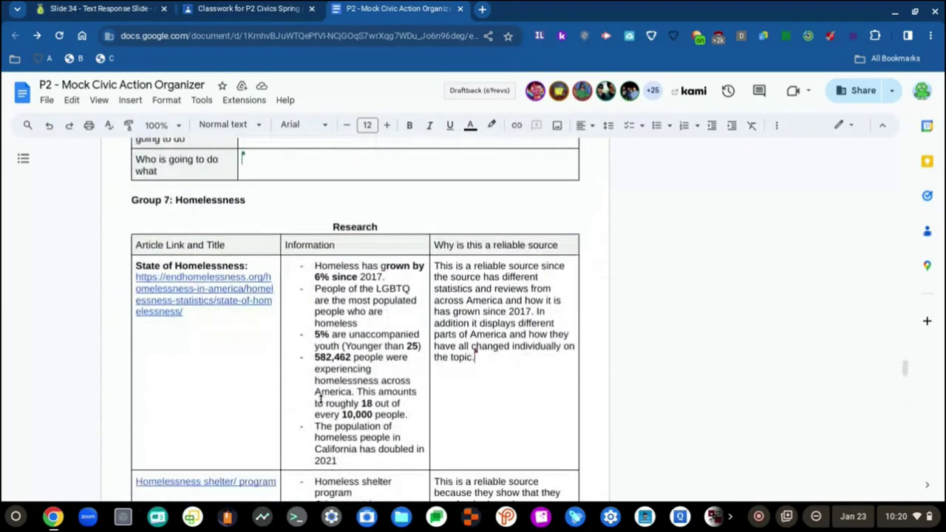
pyautogui.scroll(7, 320, 399)
pyautogui.scroll(6, 320, 399)
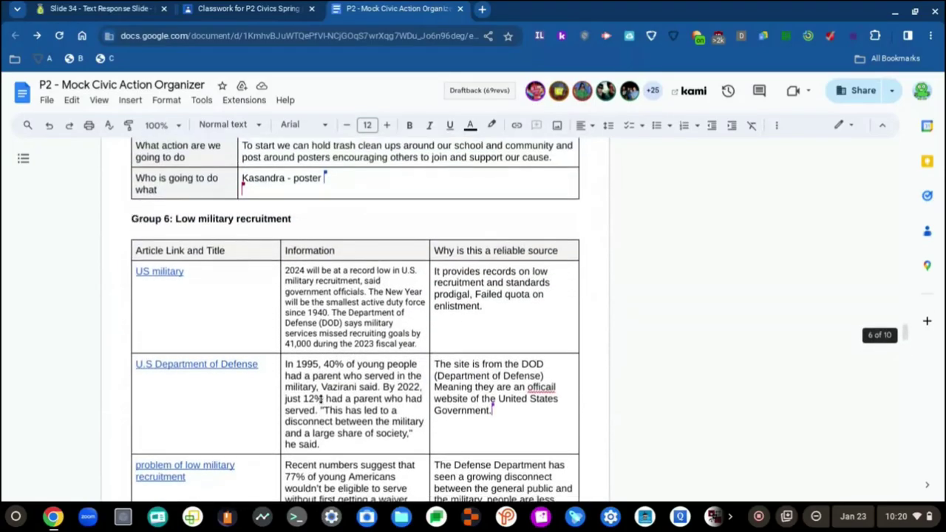
pyautogui.scroll(-10, 320, 399)
pyautogui.scroll(-15, 320, 399)
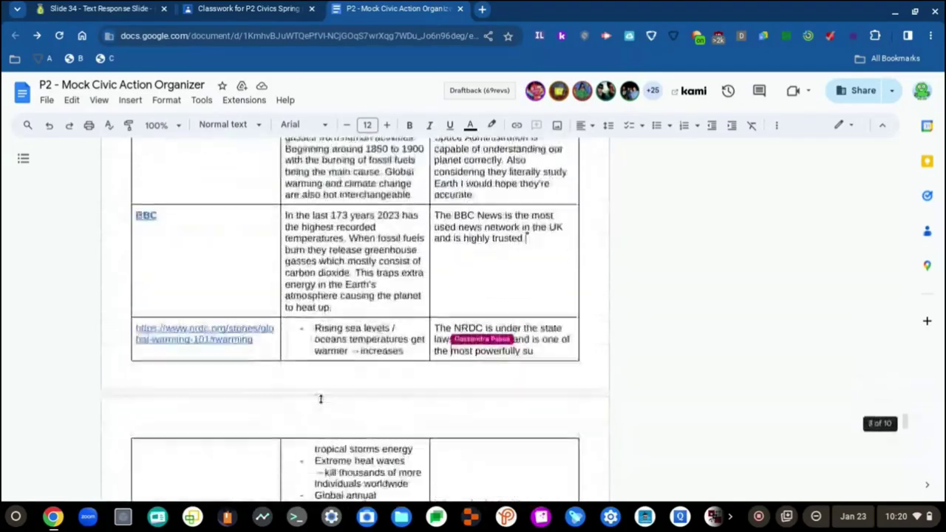
pyautogui.scroll(-3, 319, 399)
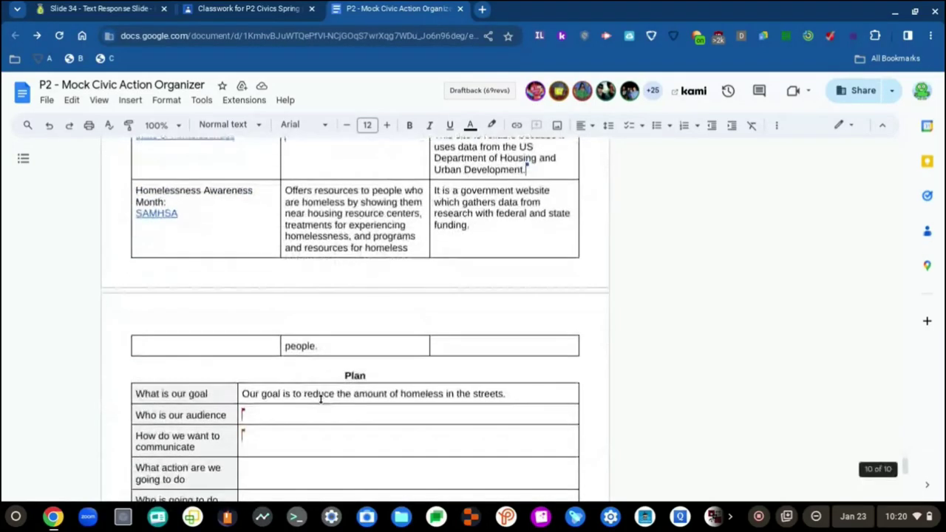
pyautogui.scroll(1, 321, 395)
pyautogui.scroll(1, 321, 401)
pyautogui.scroll(1, 311, 394)
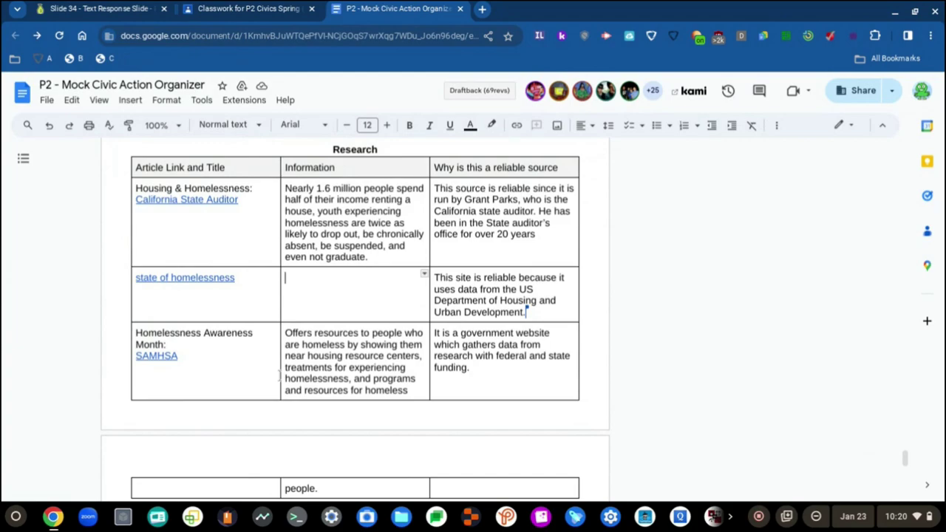
pyautogui.scroll(1, 280, 377)
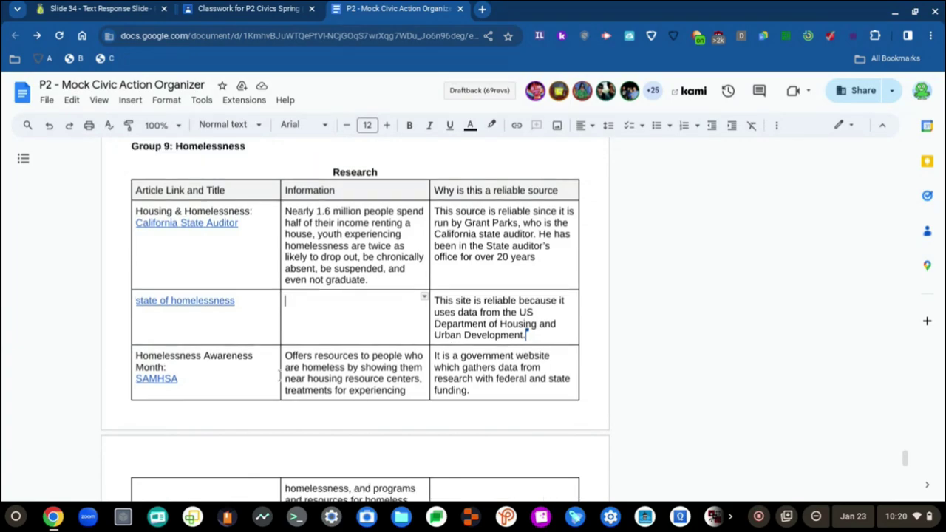
pyautogui.scroll(-3, 280, 377)
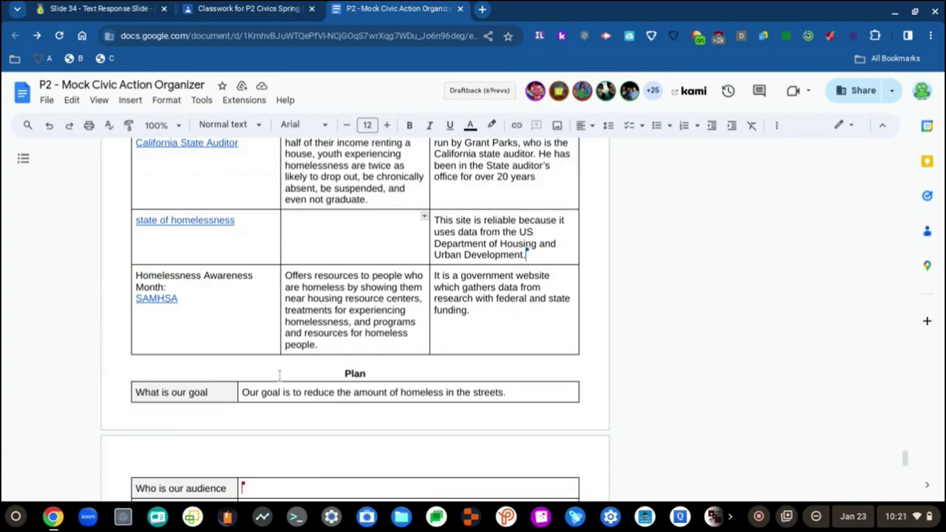
pyautogui.scroll(-1, 280, 376)
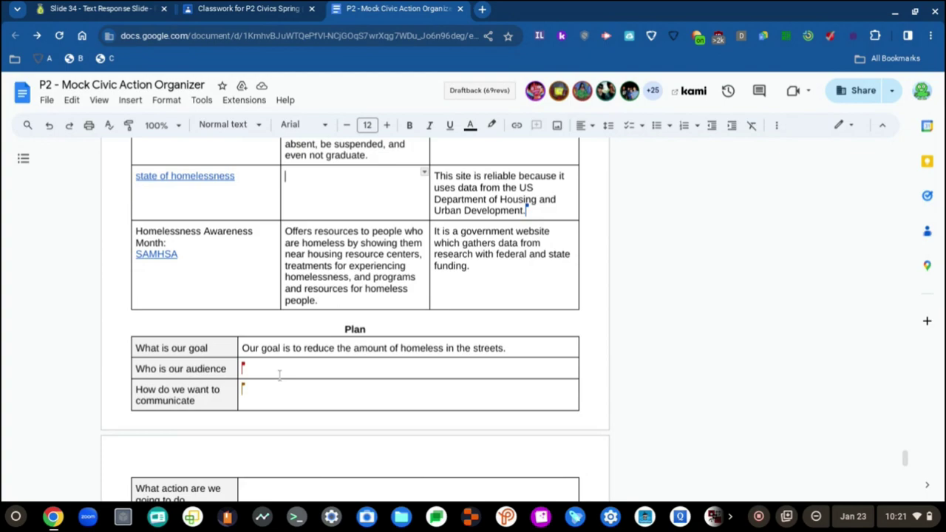
pyautogui.scroll(4, 279, 375)
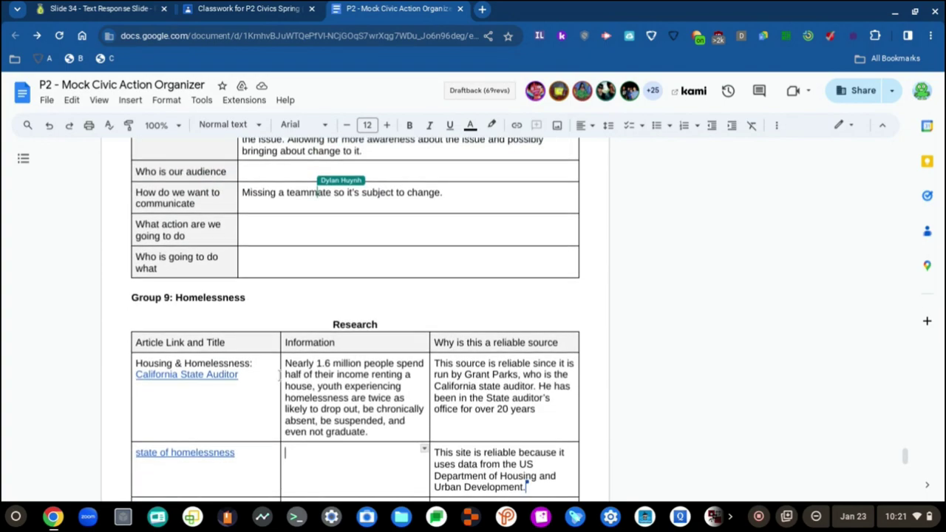
pyautogui.scroll(-2, 254, 339)
pyautogui.scroll(1, 253, 339)
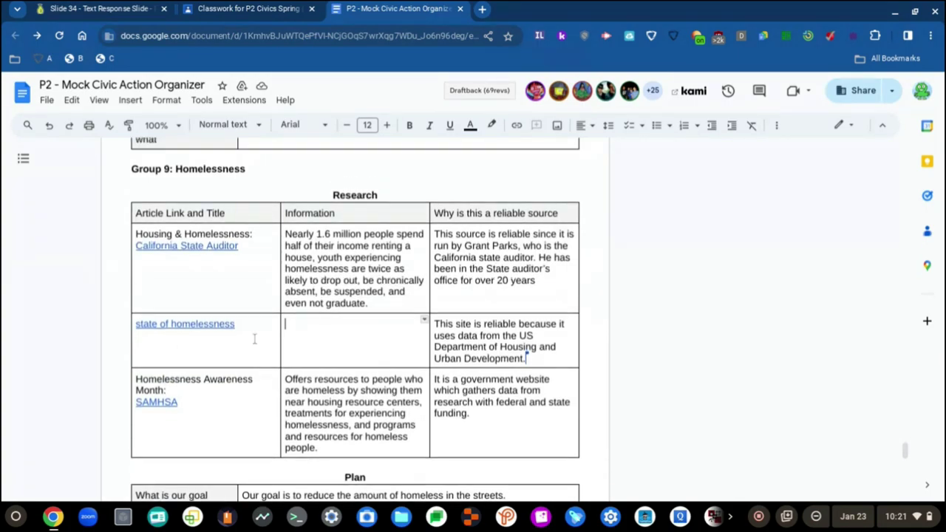
pyautogui.click(178, 325)
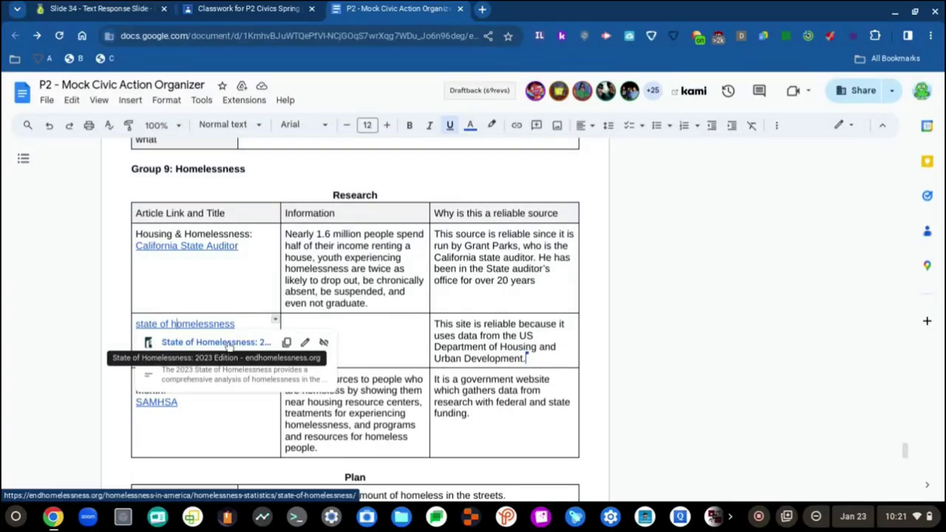
# Step: Open the State of Homelessness source page and scroll through its statistics
pyautogui.click(222, 343)
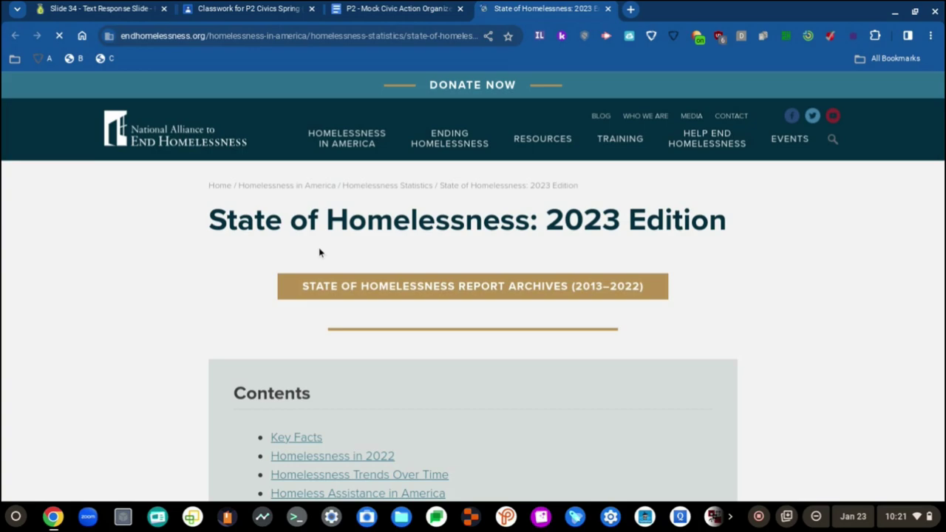
pyautogui.scroll(-4, 221, 266)
pyautogui.scroll(-10, 169, 253)
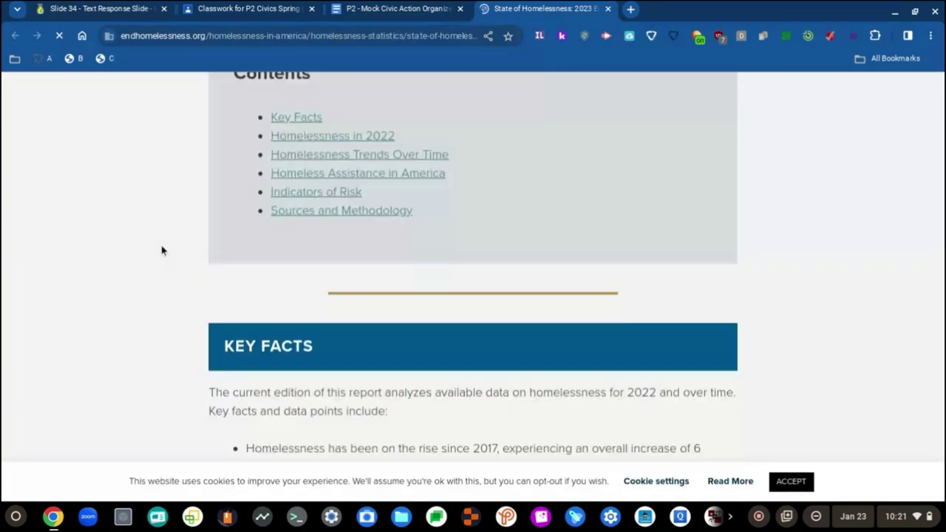
pyautogui.scroll(-12, 164, 250)
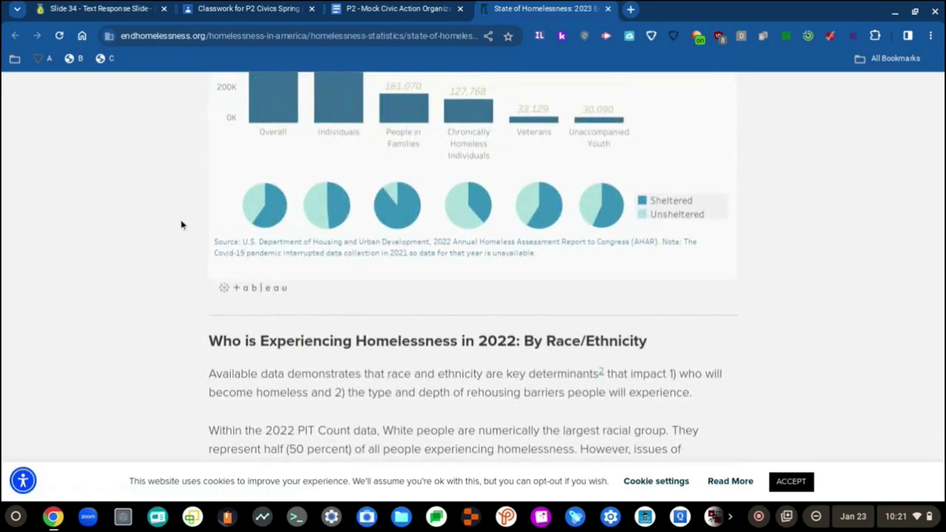
pyautogui.scroll(-4, 181, 224)
pyautogui.scroll(-10, 182, 224)
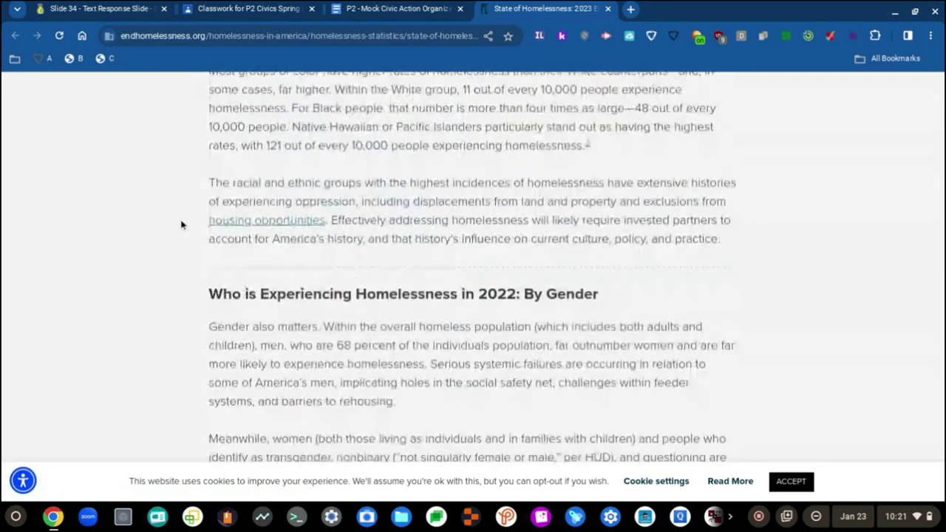
# Step: In the organizer, dismiss the link preview and select the empty Information cell for state of homelessness
pyautogui.click(414, 8)
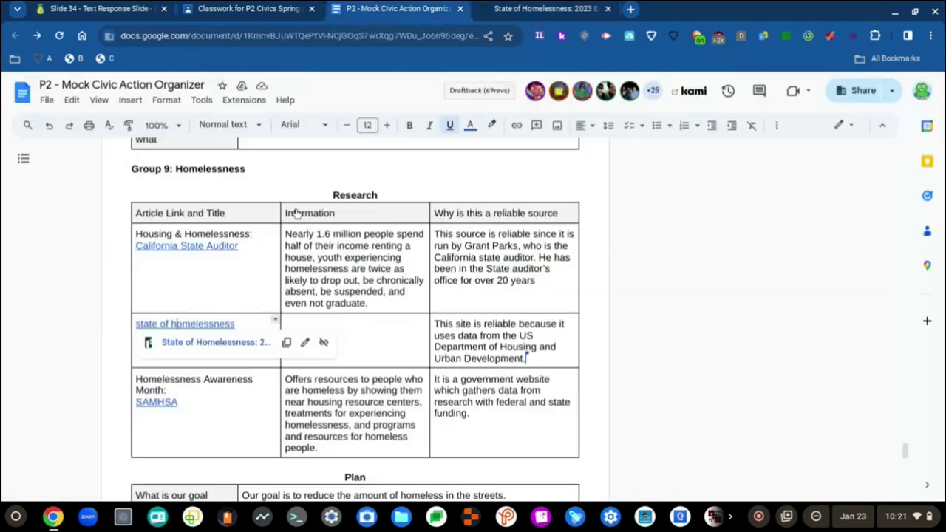
pyautogui.scroll(-3, 416, 295)
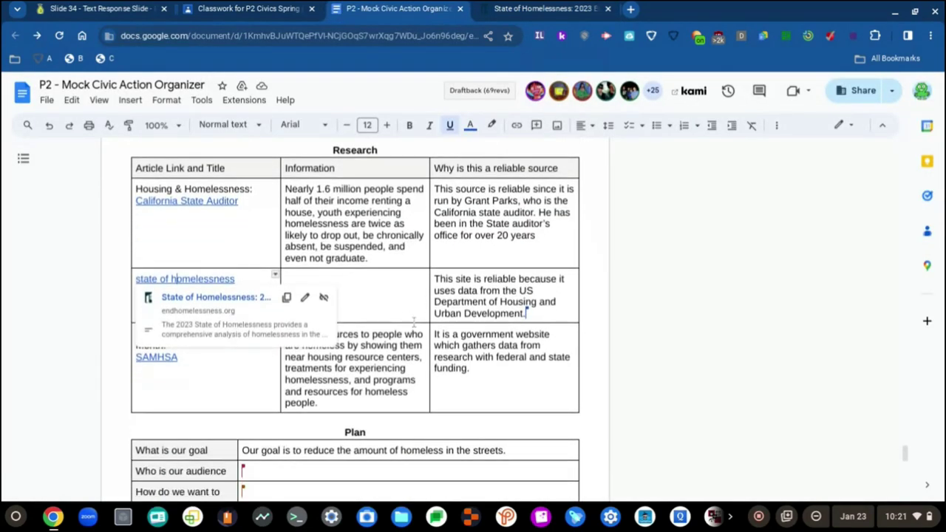
pyautogui.click(348, 372)
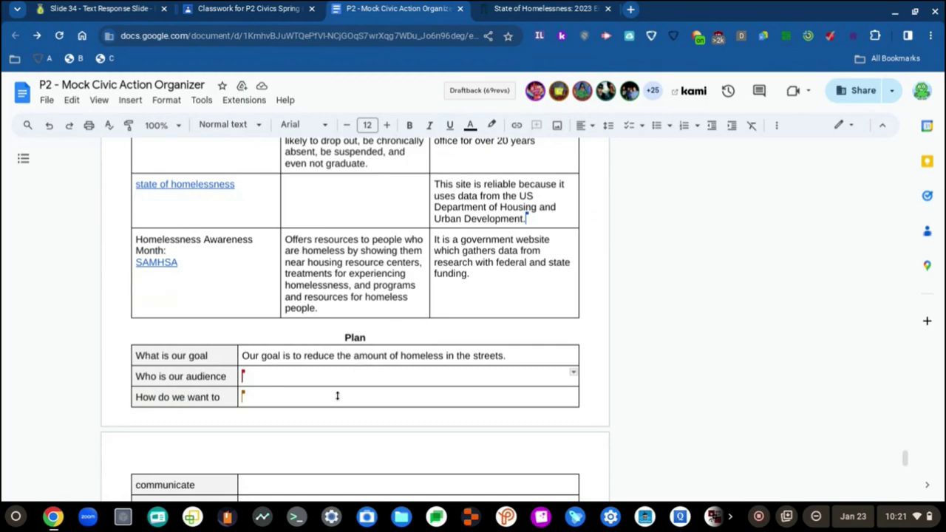
pyautogui.scroll(-4, 369, 379)
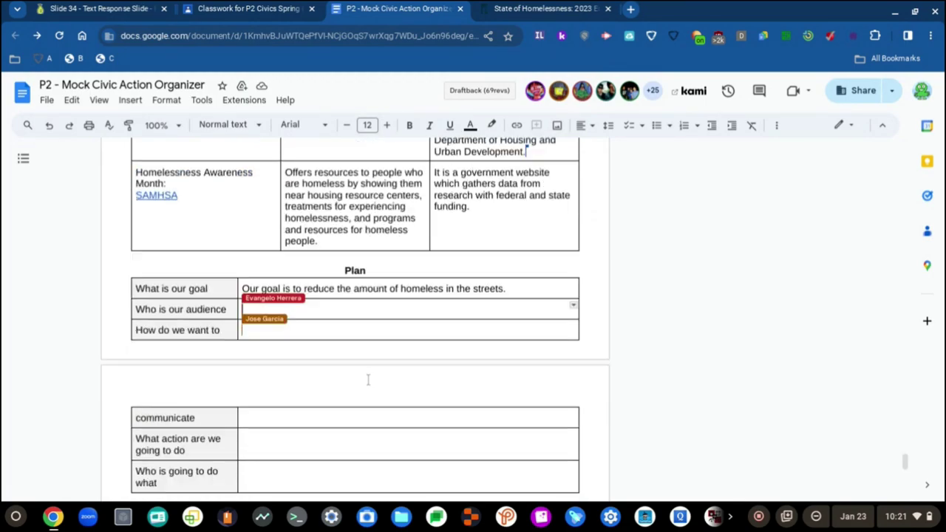
pyautogui.scroll(1, 368, 379)
pyautogui.scroll(8, 368, 379)
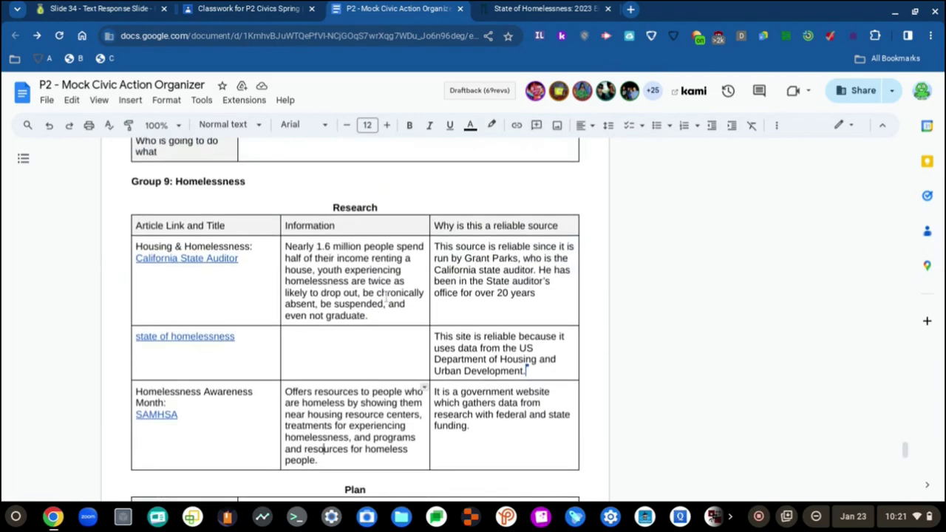
pyautogui.click(543, 9)
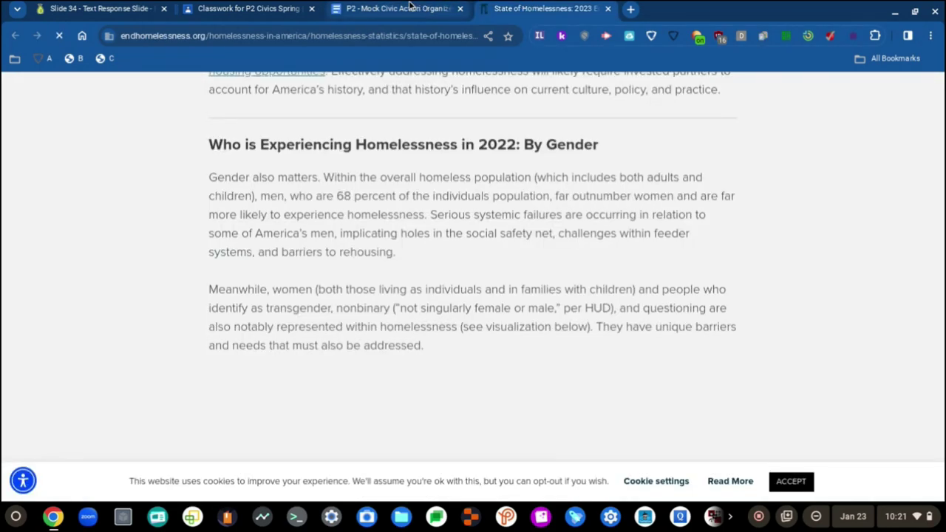
pyautogui.click(399, 9)
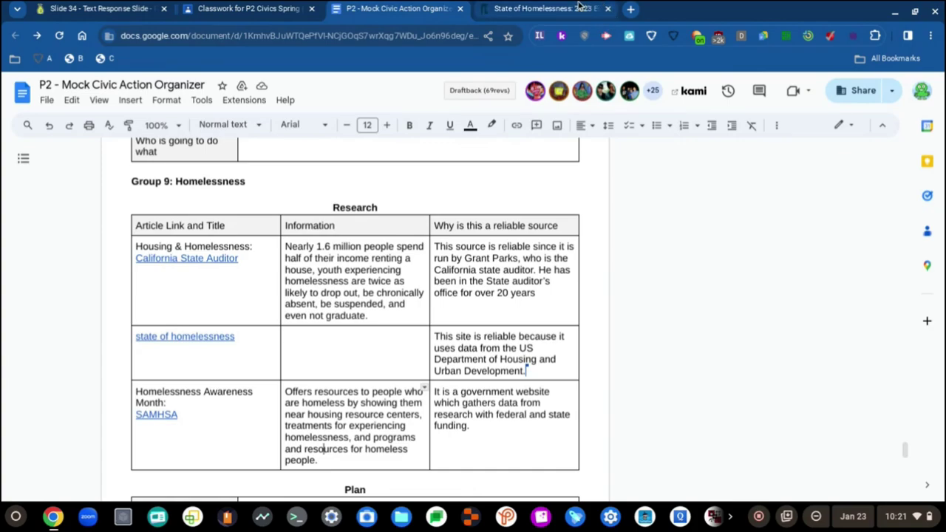
pyautogui.click(379, 334)
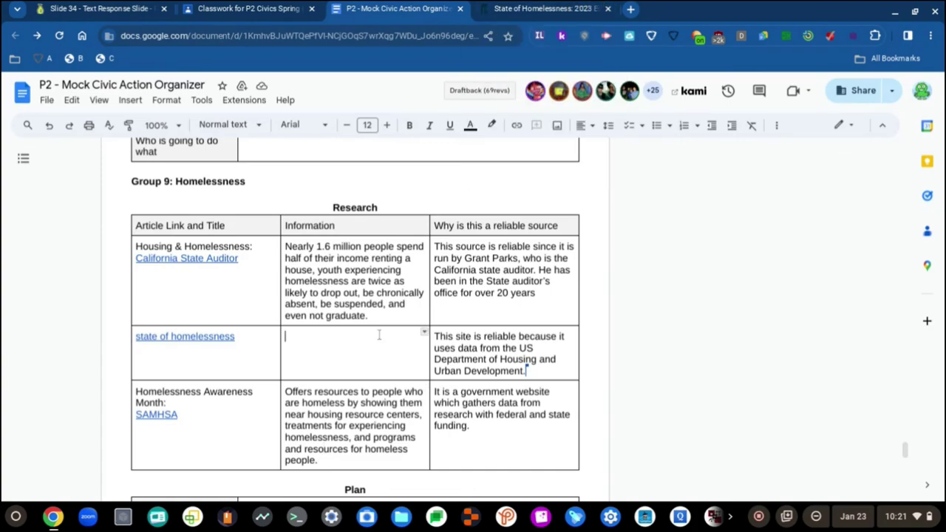
# Step: Return to the State of Homelessness article and search it for 'info' with Ctrl+F
pyautogui.click(536, 7)
pyautogui.scroll(8, 336, 336)
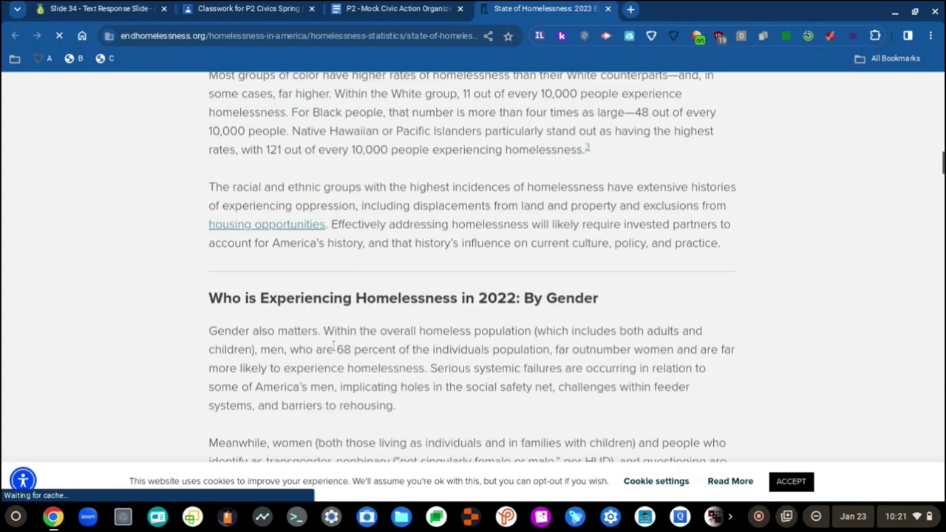
pyautogui.scroll(5, 334, 344)
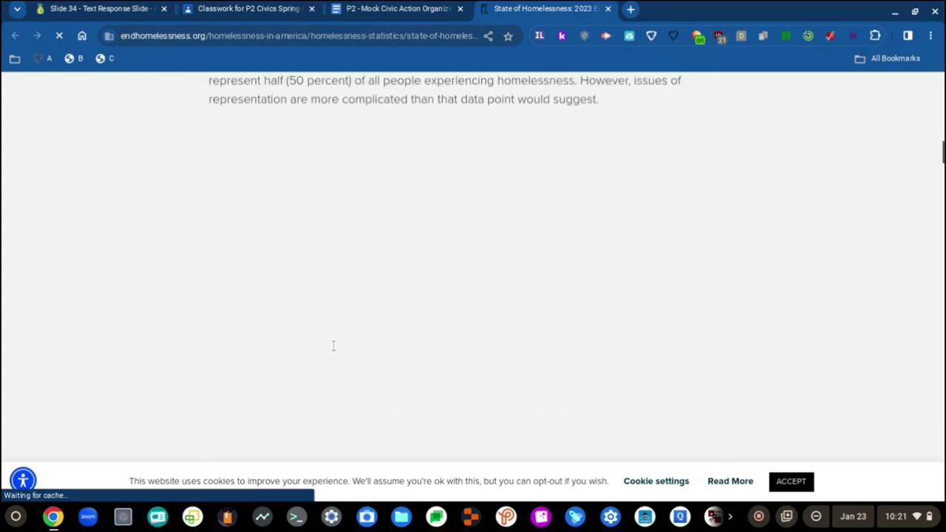
pyautogui.click(399, 8)
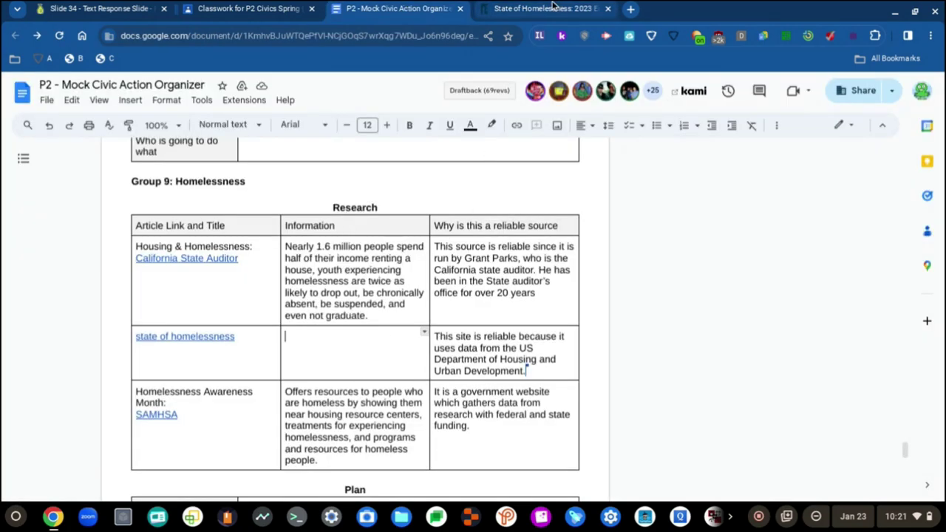
pyautogui.click(556, 7)
pyautogui.scroll(5, 480, 266)
pyautogui.scroll(5, 479, 267)
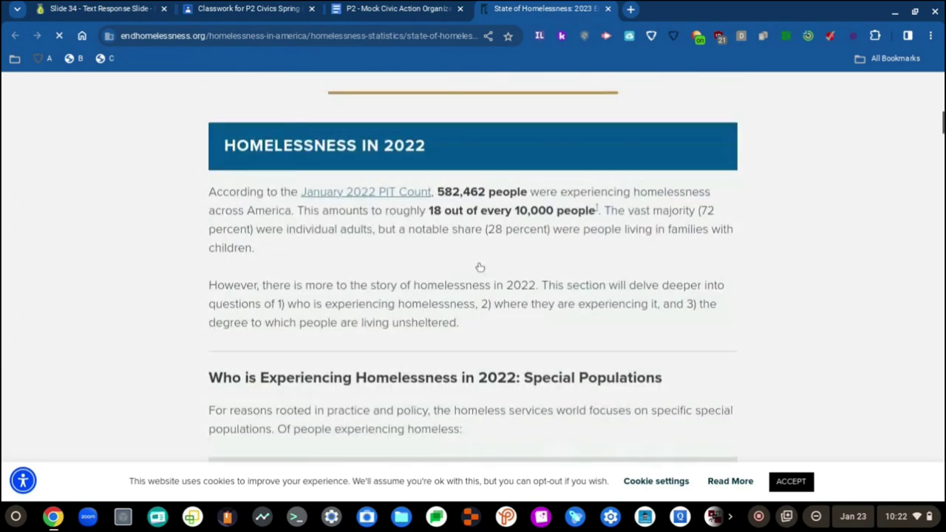
pyautogui.hotkey('ctrl', 'f')
pyautogui.write('inf')
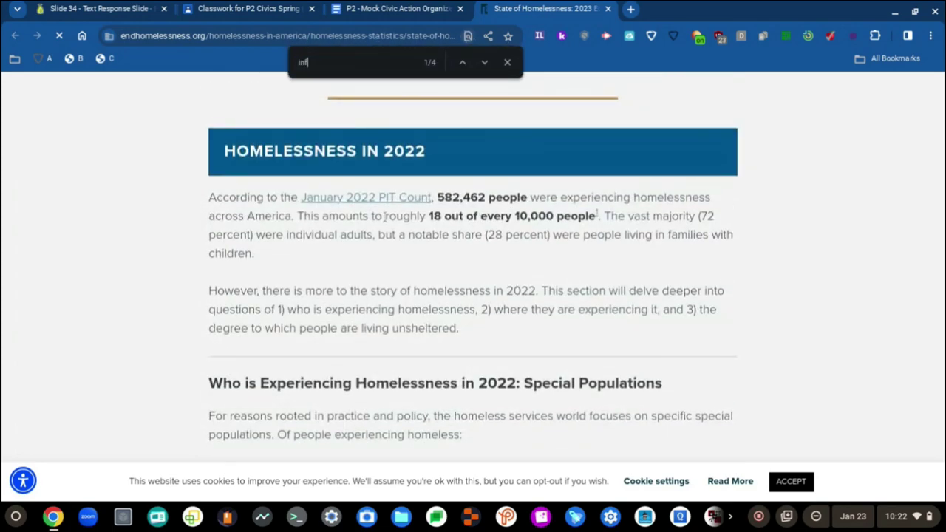
pyautogui.write('orm')
pyautogui.press('BackSpace')
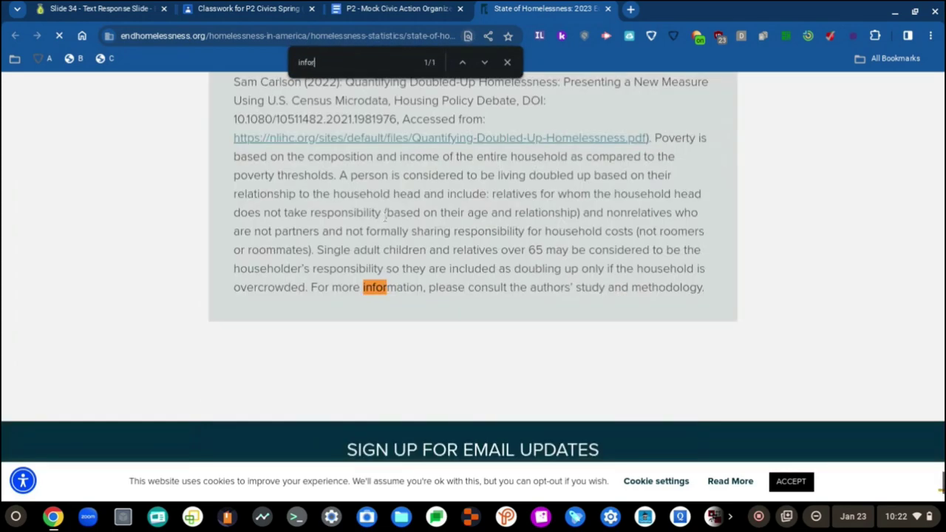
pyautogui.press('BackSpace')
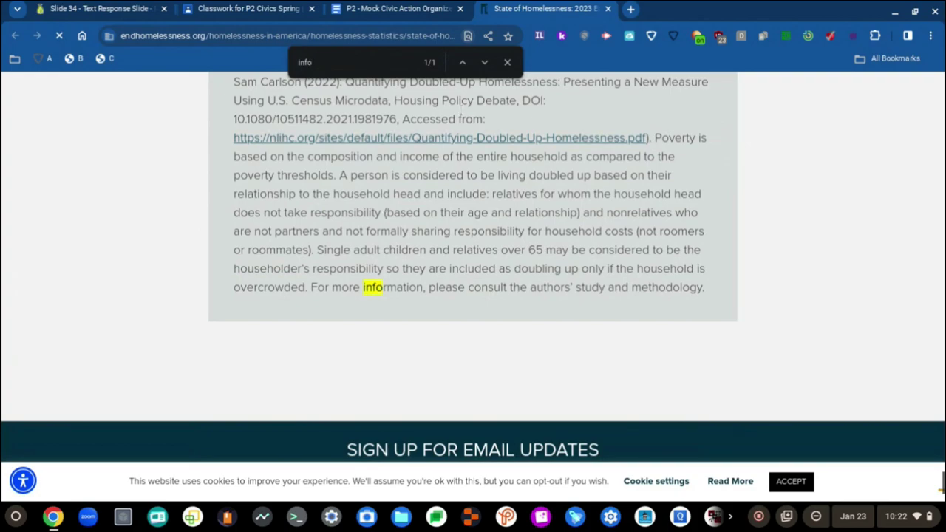
pyautogui.press('Escape')
# Step: Scroll to the top of the article and return to the organizer doc
pyautogui.scroll(15, 397, 353)
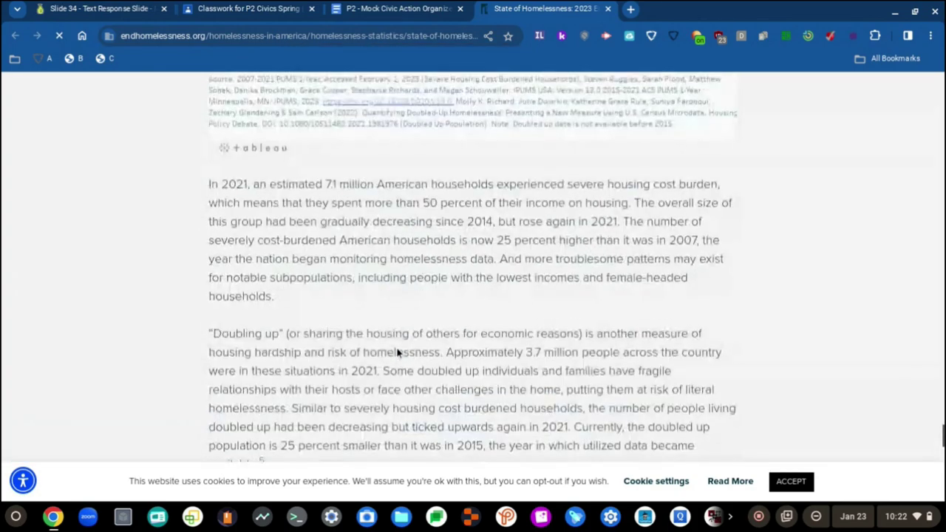
pyautogui.scroll(3, 416, 226)
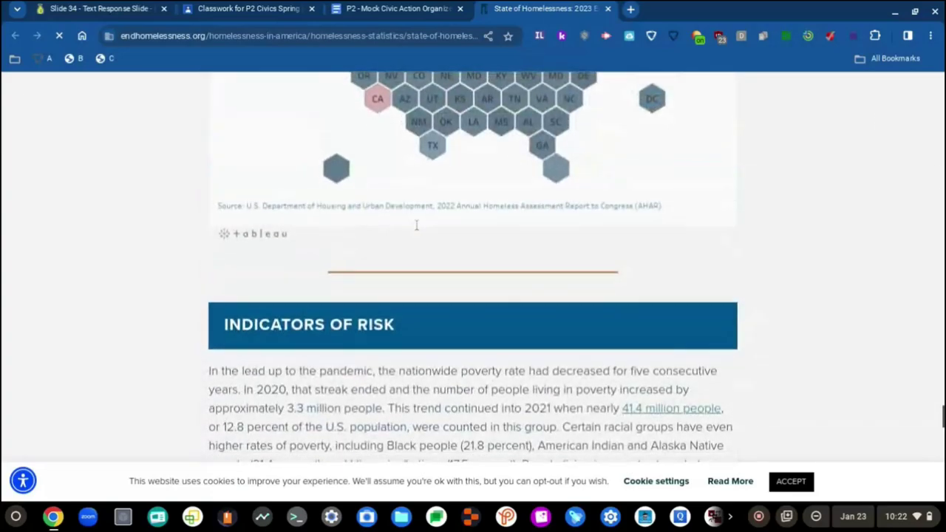
pyautogui.moveTo(331, 6)
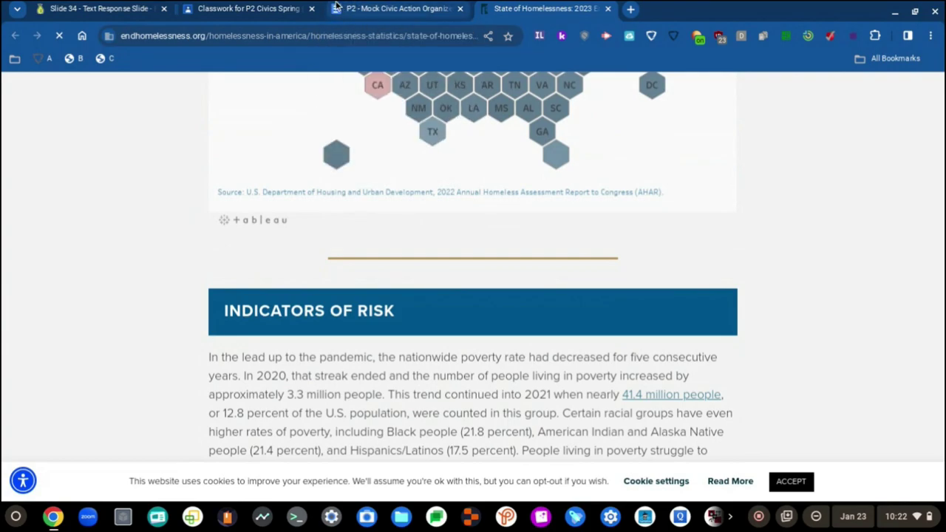
pyautogui.click(341, 8)
pyautogui.scroll(1, 355, 314)
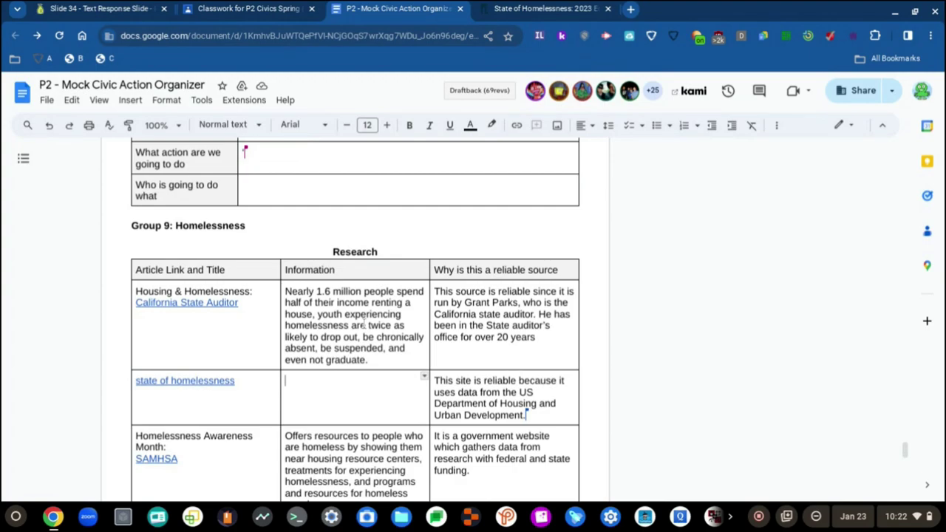
# Step: Paste the 2022 bed-availability and 0.3 percent homelessness-rise statistics into the Information cell
pyautogui.hotkey('ctrl', 'v')
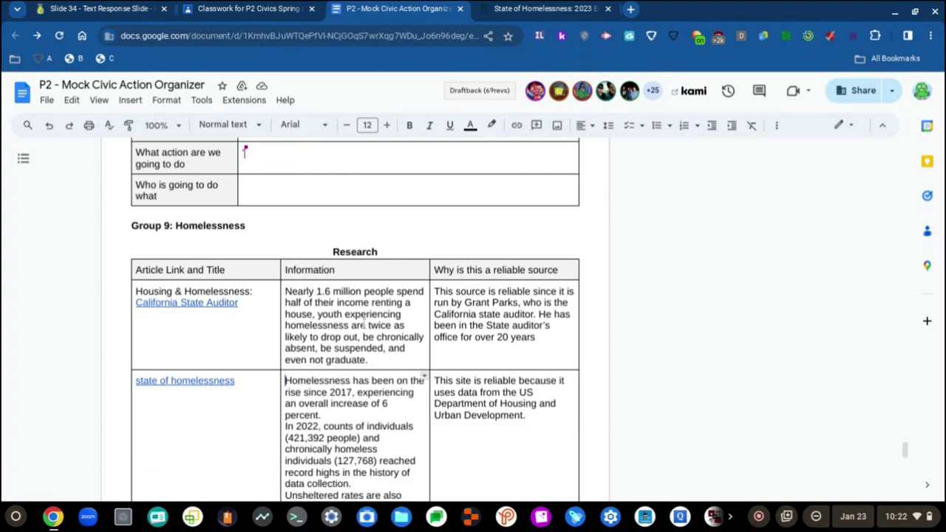
pyautogui.scroll(-3, 364, 323)
pyautogui.scroll(-7, 363, 323)
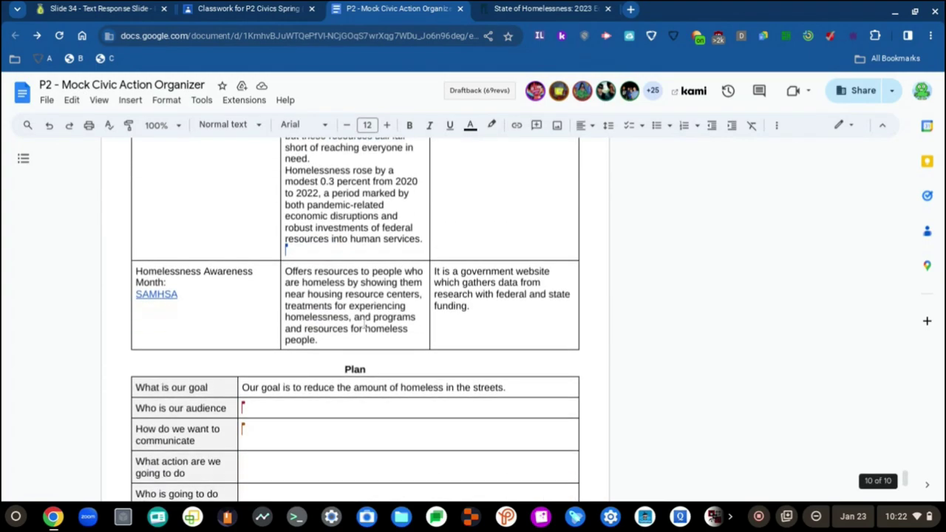
pyautogui.scroll(5, 362, 319)
pyautogui.scroll(-4, 363, 319)
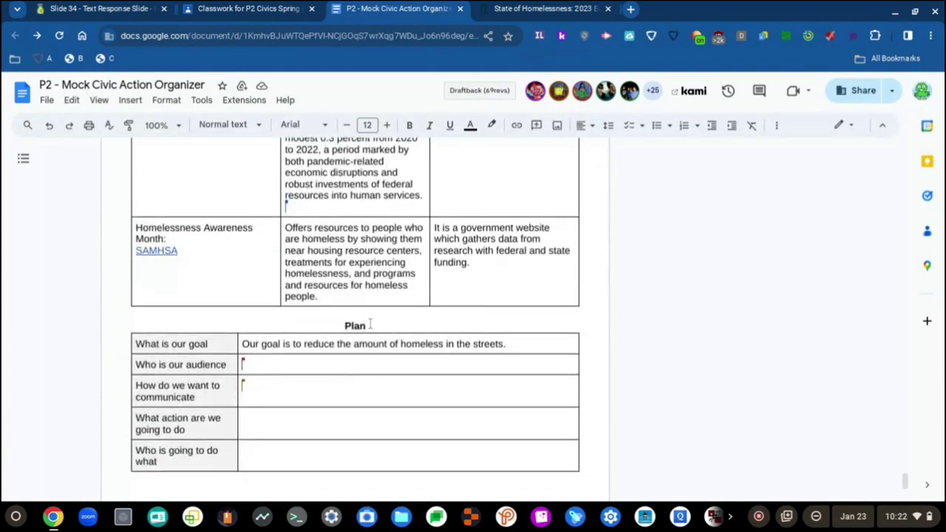
pyautogui.click(431, 415)
pyautogui.scroll(5, 330, 326)
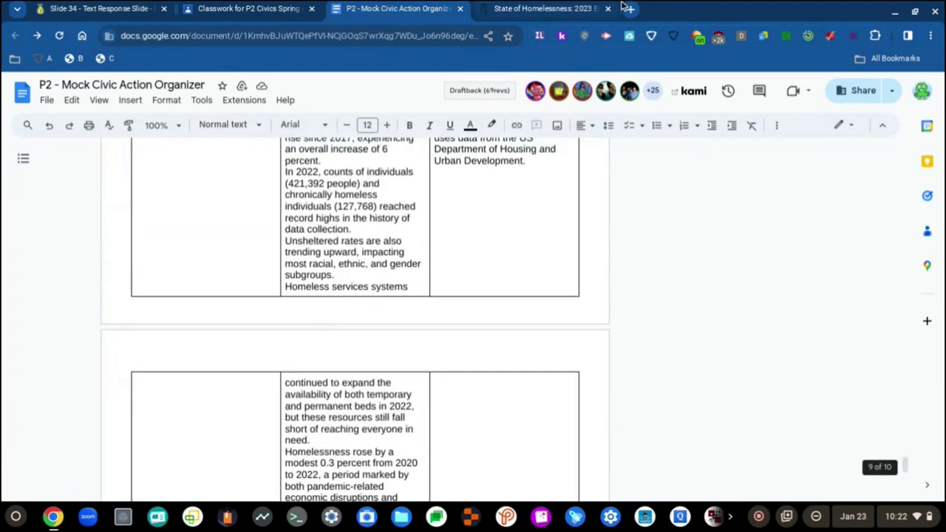
# Step: Close the State of Homelessness article tab and scroll through the organizer
pyautogui.click(610, 9)
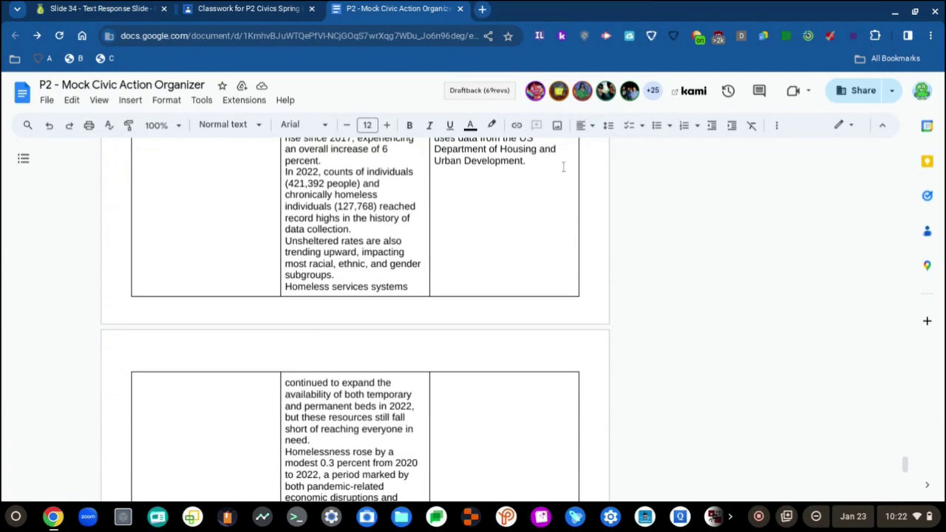
pyautogui.scroll(4, 369, 390)
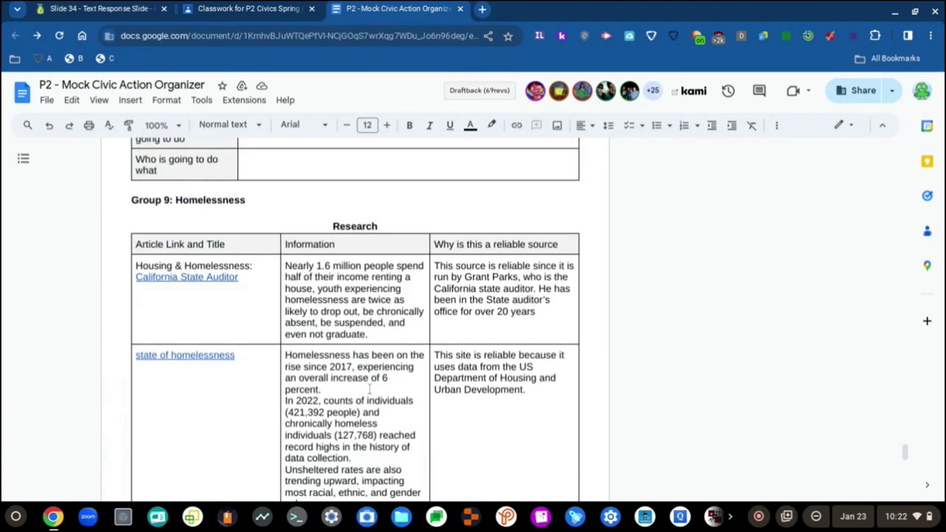
pyautogui.scroll(1, 370, 389)
pyautogui.scroll(-2, 370, 388)
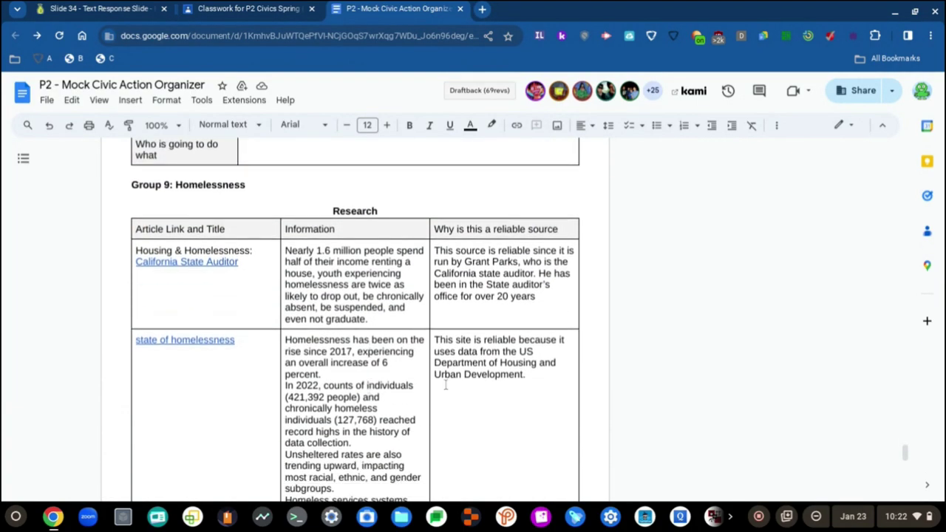
pyautogui.scroll(3, 445, 384)
pyautogui.scroll(-3, 445, 385)
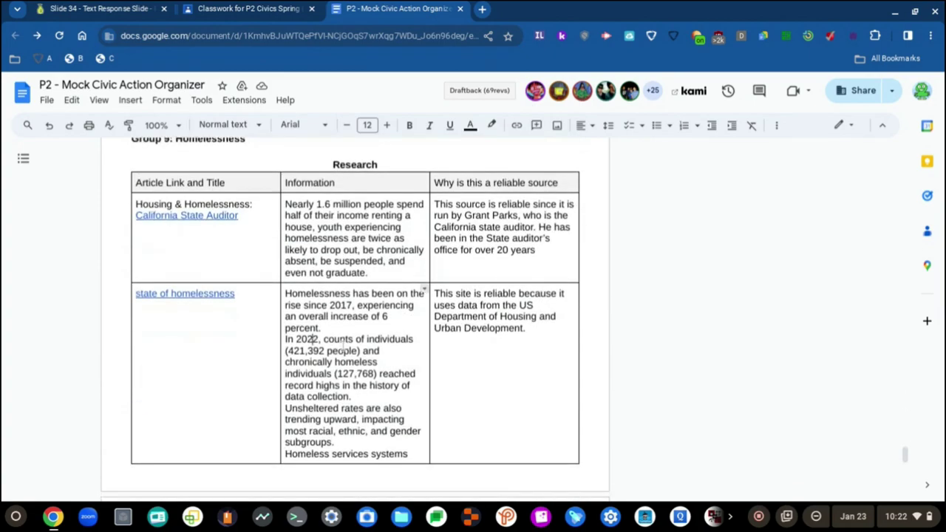
pyautogui.scroll(-5, 342, 344)
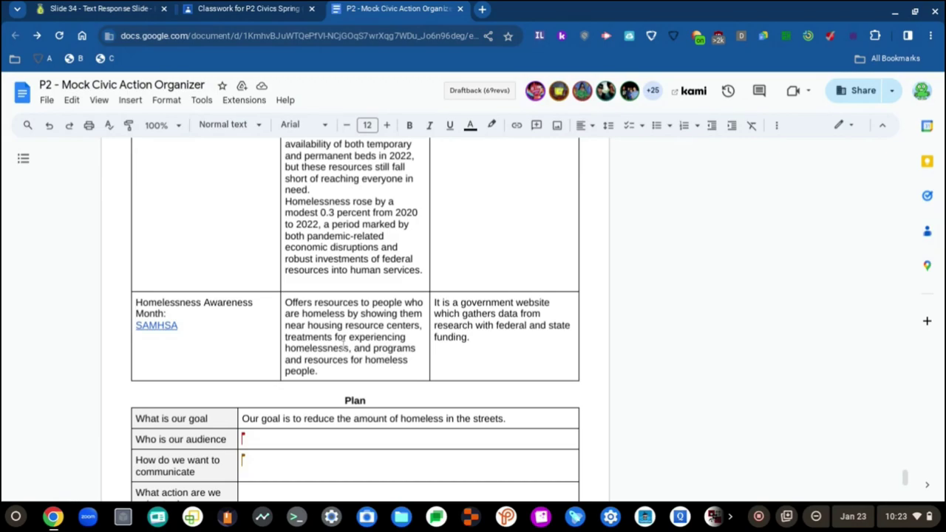
pyautogui.scroll(-1, 214, 408)
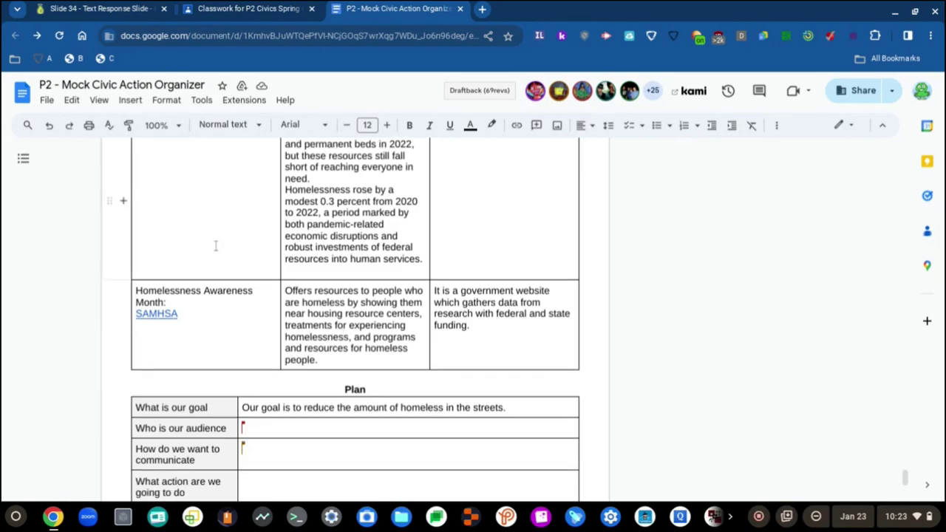
# Step: Visit youtube.com/jacknjellify in a new tab, view its Videos list, then close the tab
pyautogui.click(482, 9)
pyautogui.write('you')
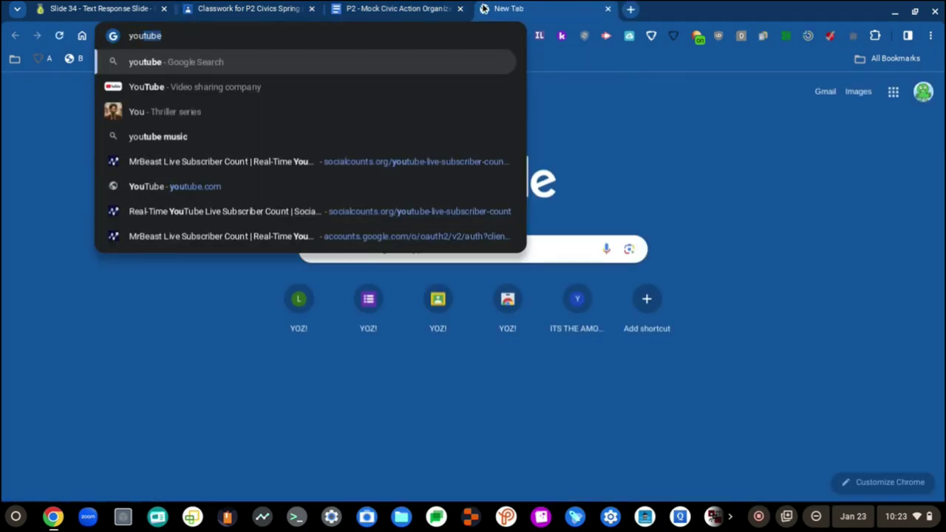
pyautogui.write('tube.')
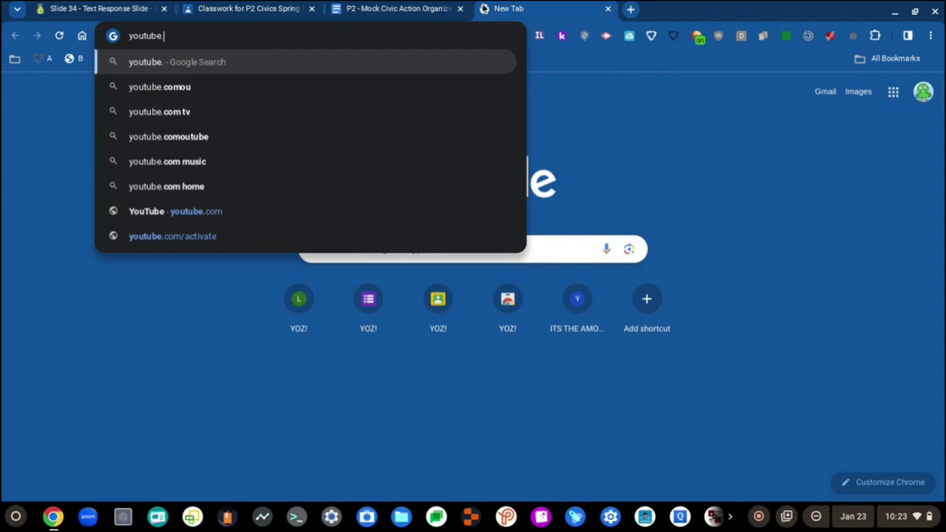
pyautogui.write('com/jacknjellify')
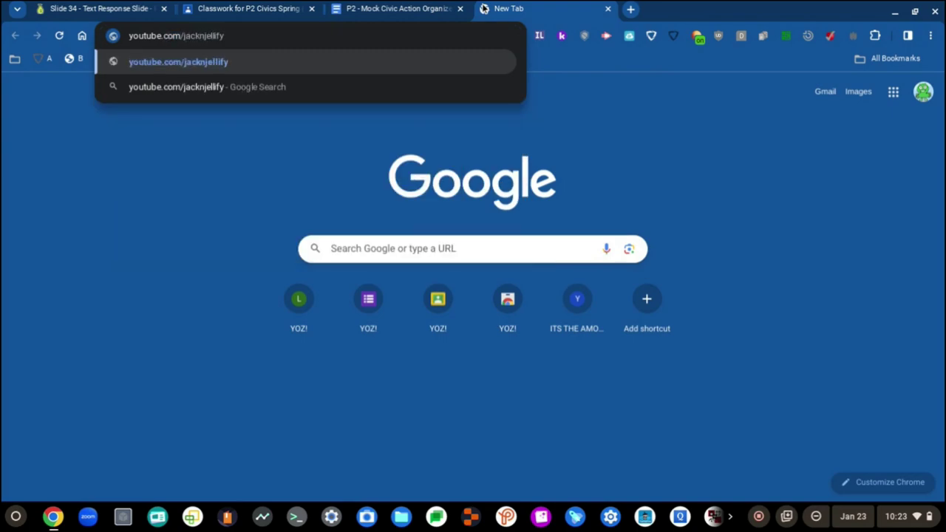
pyautogui.press('Return')
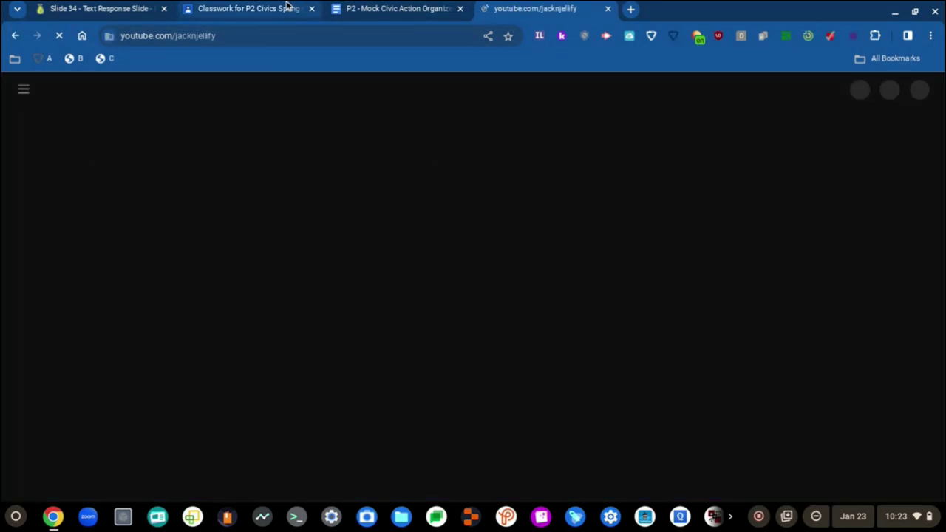
pyautogui.click(289, 8)
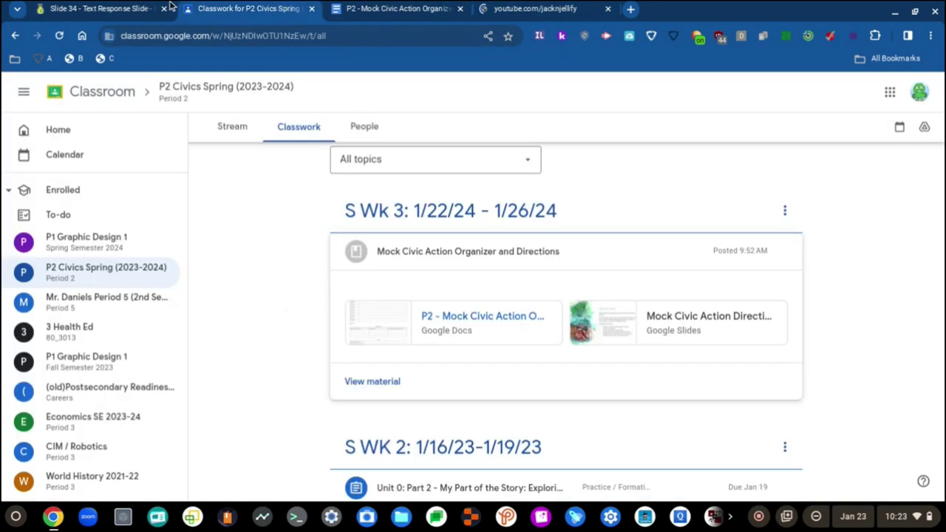
pyautogui.click(538, 8)
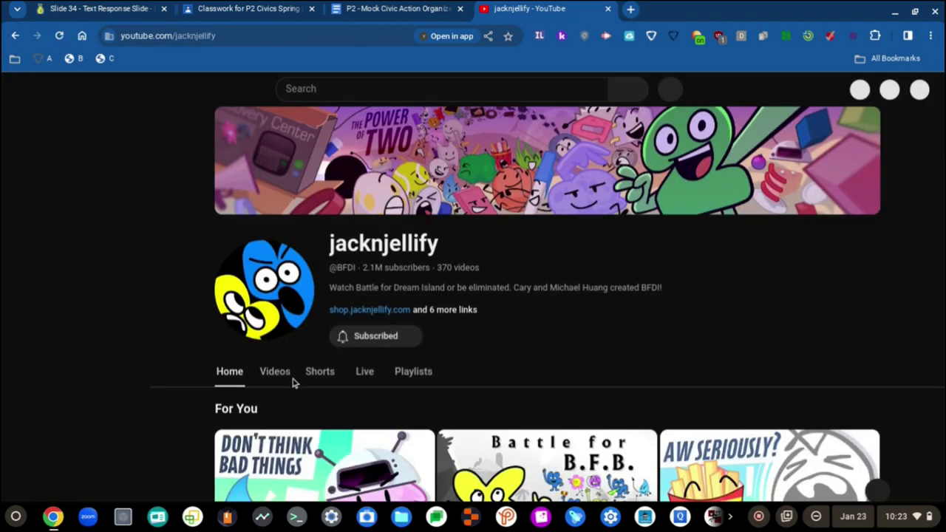
pyautogui.click(274, 373)
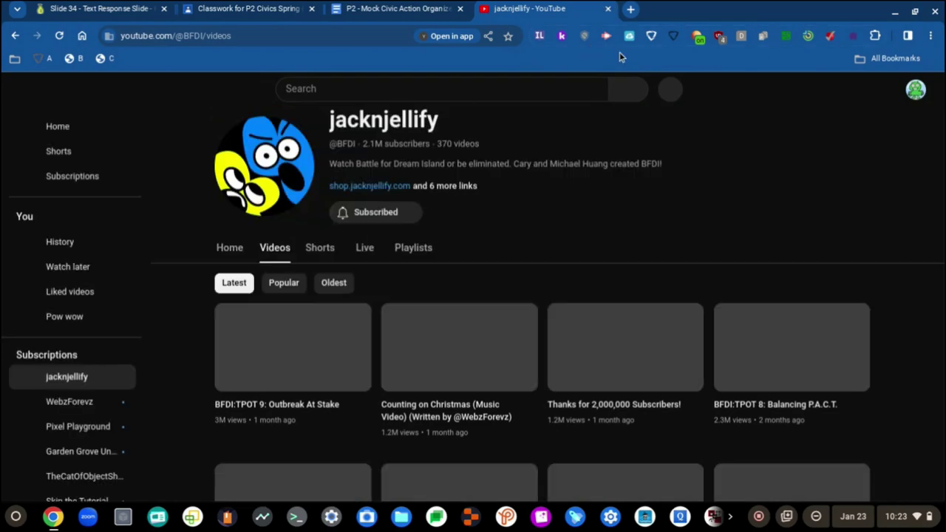
pyautogui.click(607, 8)
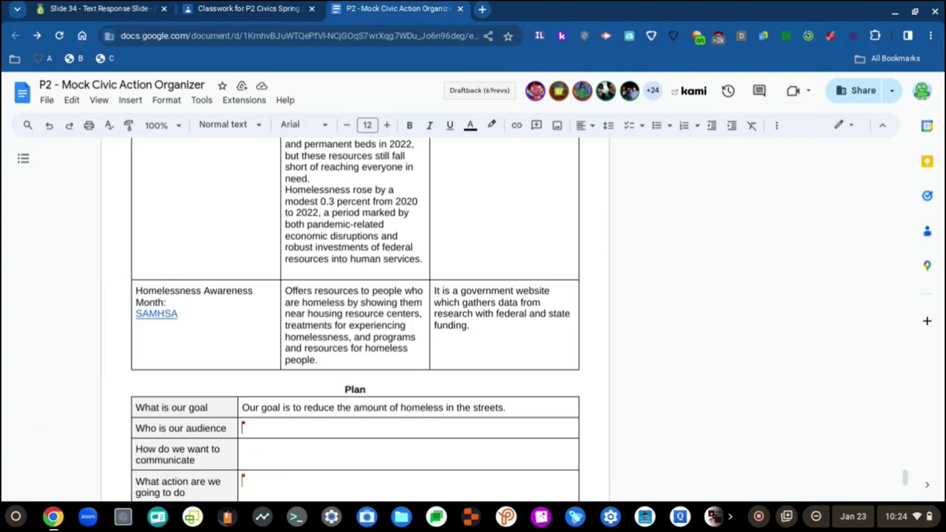
pyautogui.press('super')
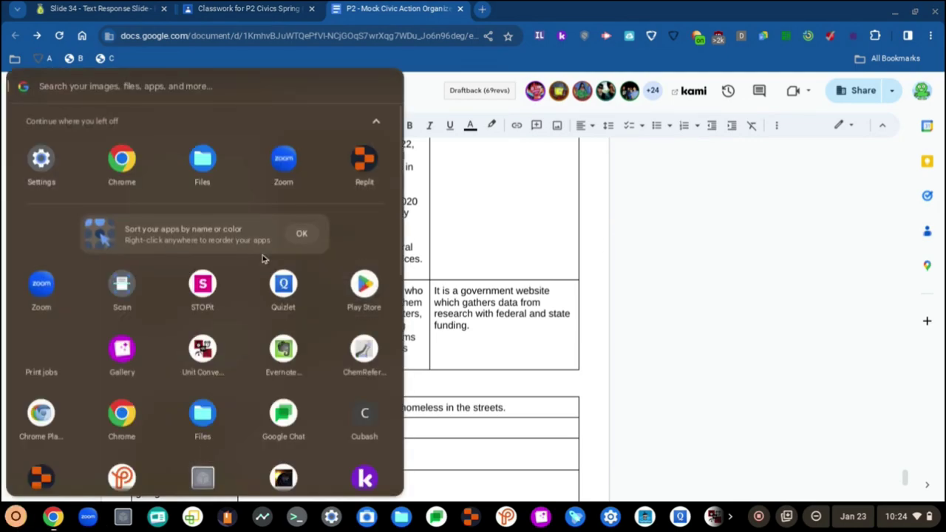
pyautogui.click(302, 236)
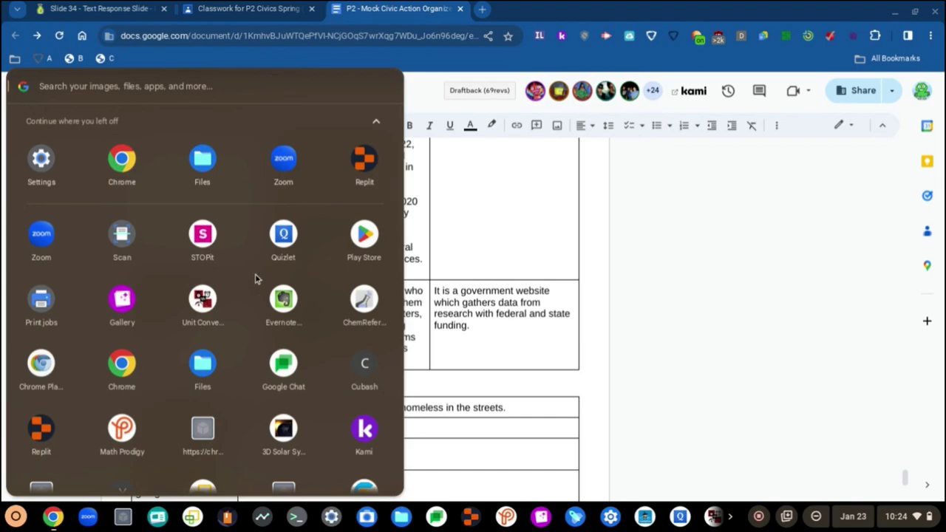
pyautogui.scroll(-5, 253, 274)
pyautogui.scroll(5, 316, 394)
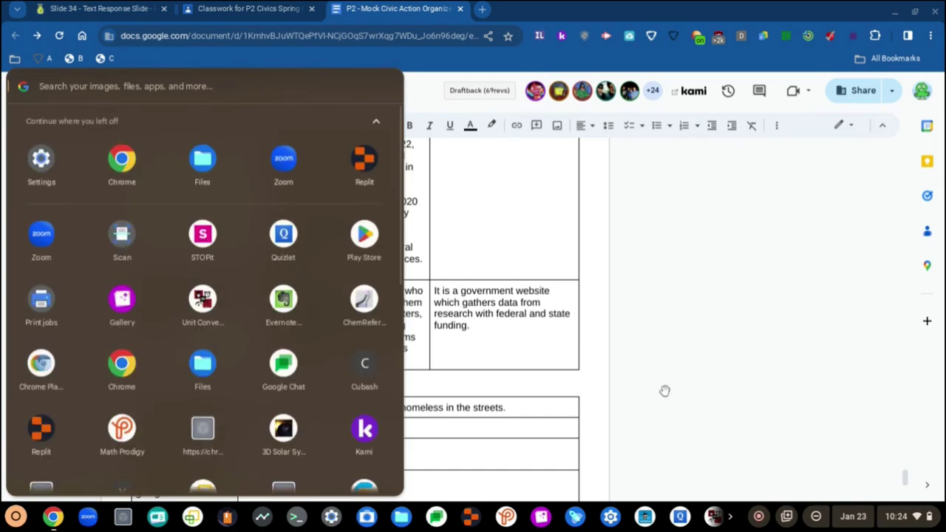
pyautogui.click(572, 331)
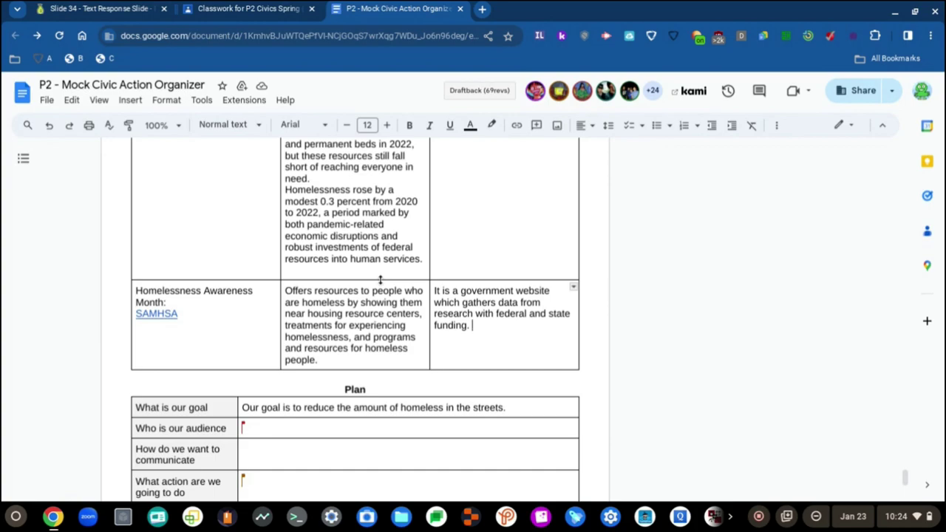
pyautogui.scroll(5, 485, 327)
pyautogui.scroll(-5, 485, 327)
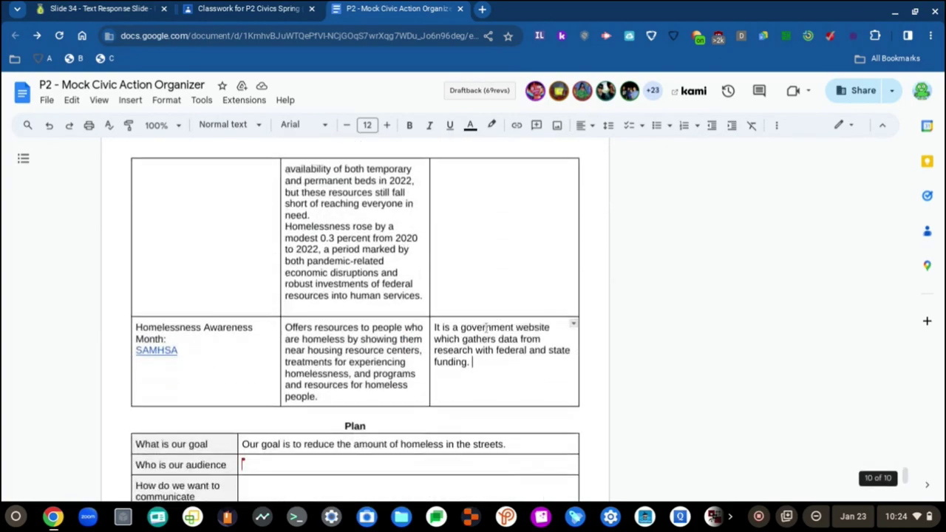
pyautogui.scroll(-2, 486, 327)
pyautogui.scroll(6, 486, 327)
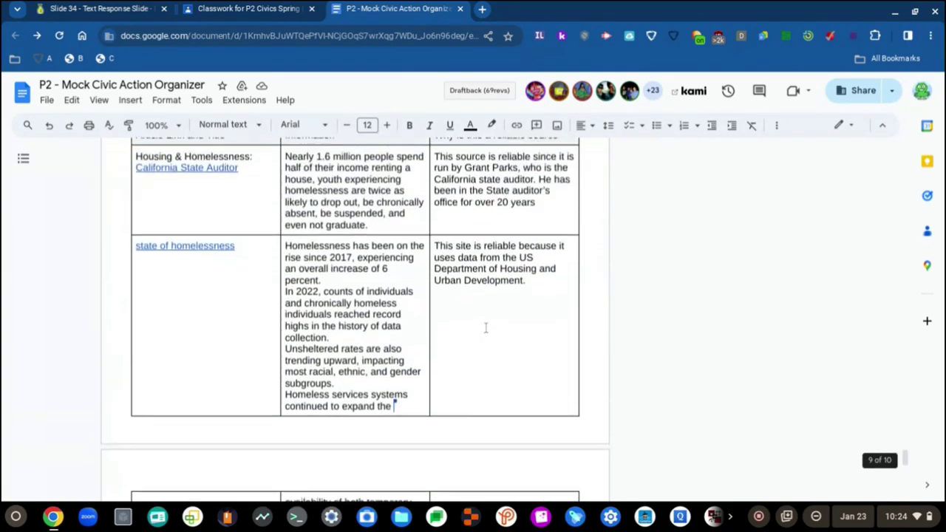
pyautogui.scroll(2, 485, 328)
pyautogui.scroll(-7, 485, 328)
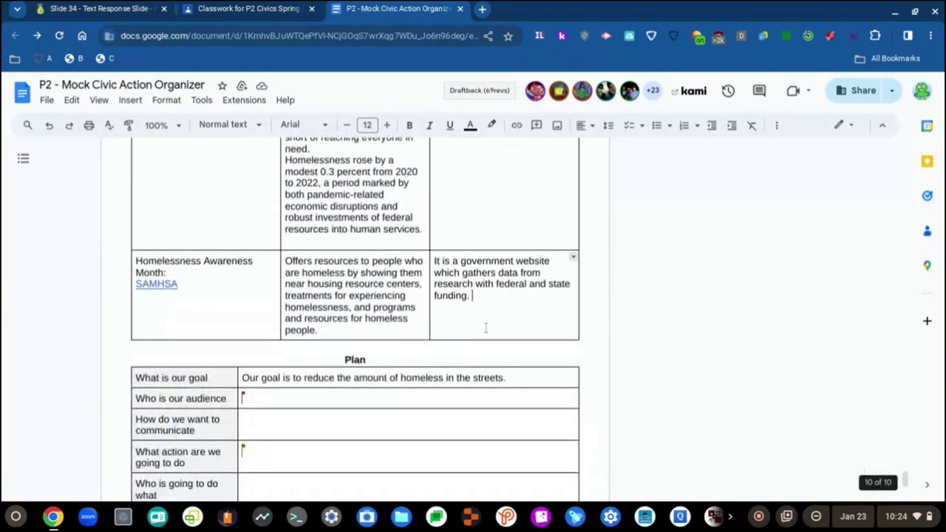
pyautogui.scroll(4, 486, 327)
pyautogui.scroll(-5, 485, 327)
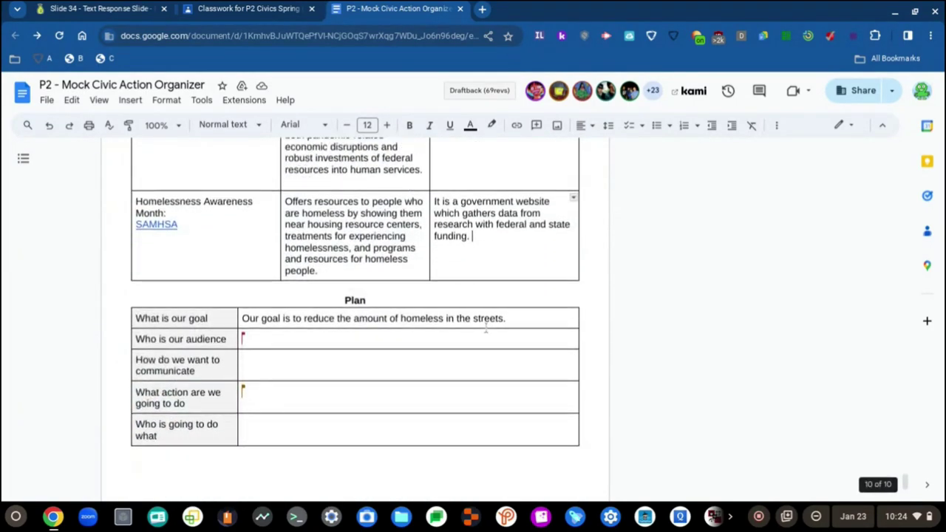
pyautogui.scroll(-1, 485, 327)
pyautogui.scroll(6, 485, 327)
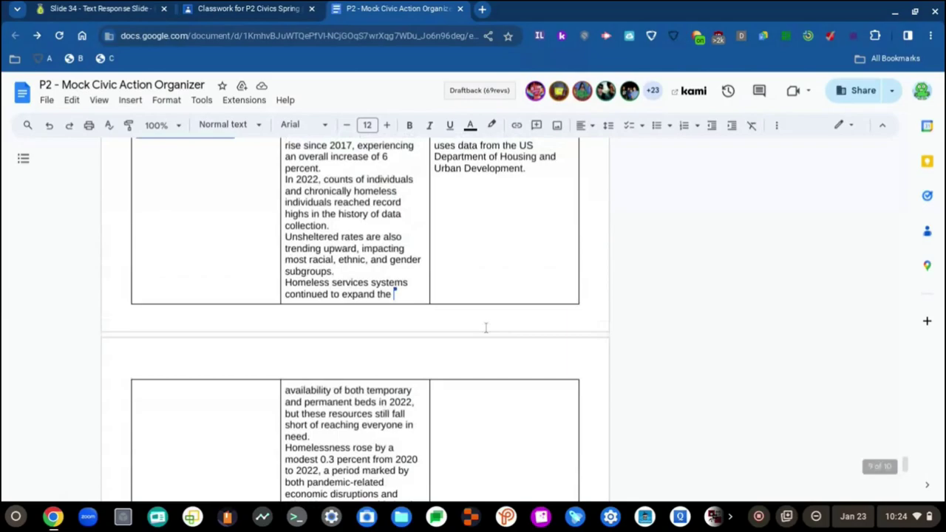
pyautogui.scroll(-6, 452, 358)
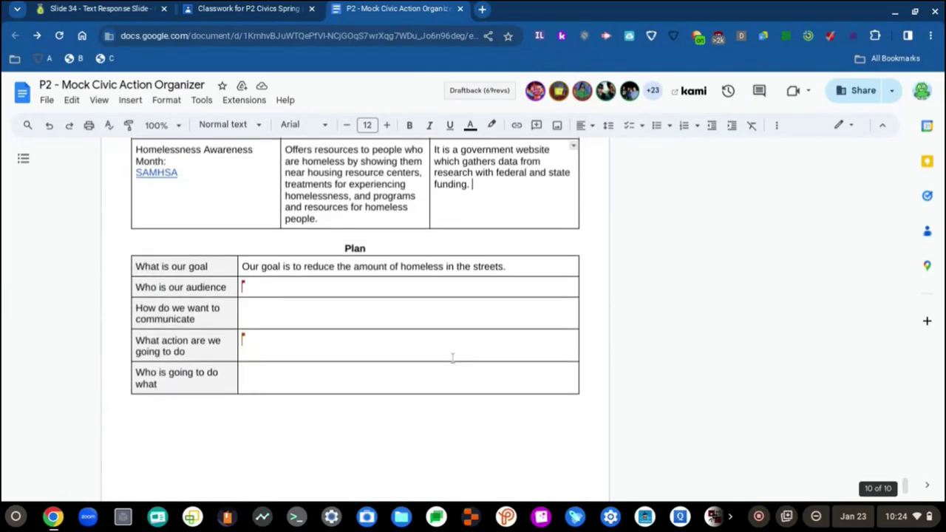
pyautogui.click(288, 319)
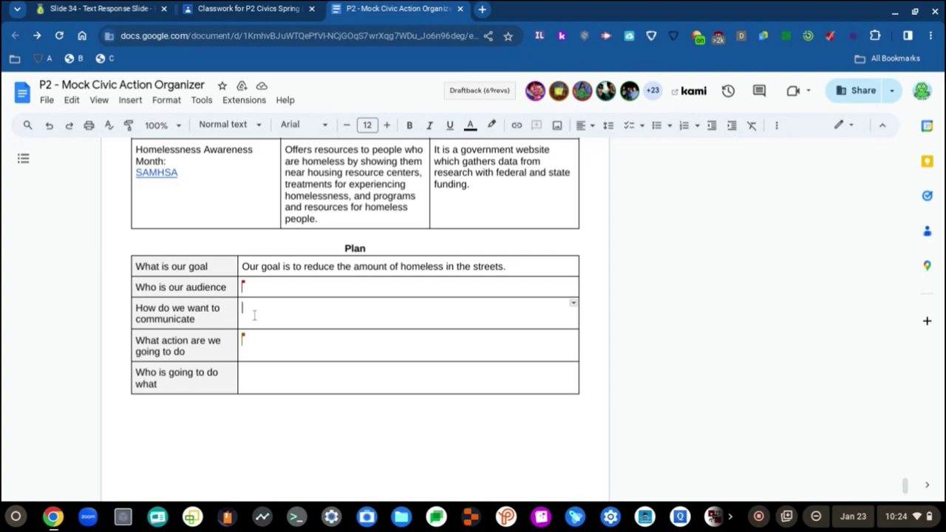
pyautogui.scroll(-1, 254, 316)
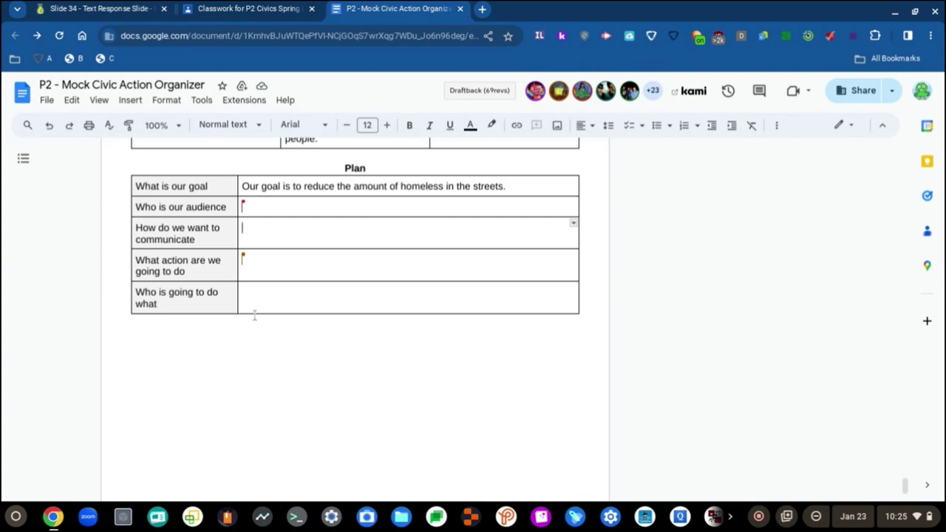
pyautogui.scroll(-1, 254, 316)
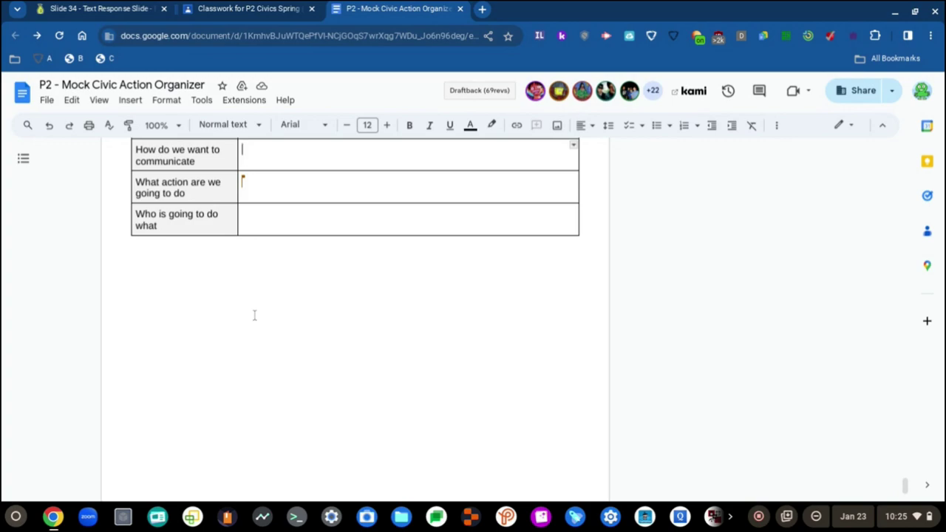
pyautogui.scroll(4, 255, 316)
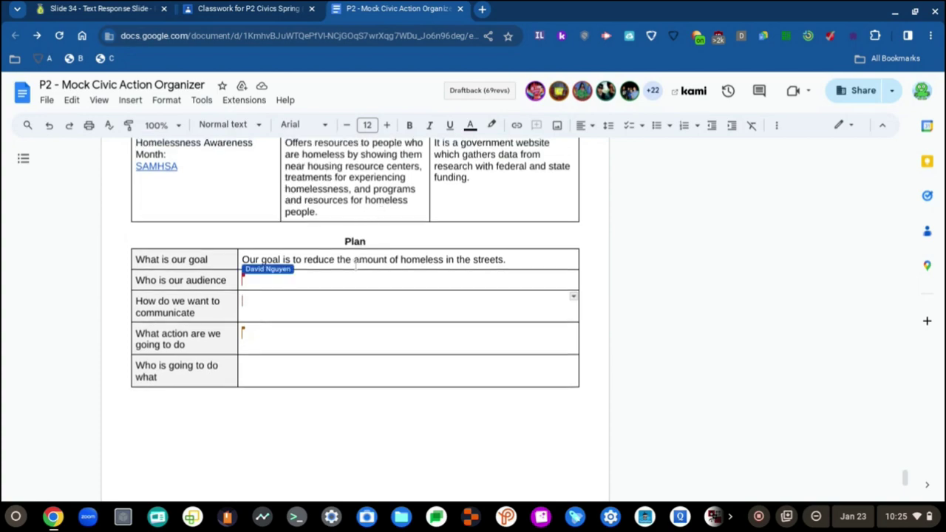
# Step: Scroll the Plan table while collaborators fill in the audience and action rows
pyautogui.scroll(1, 353, 266)
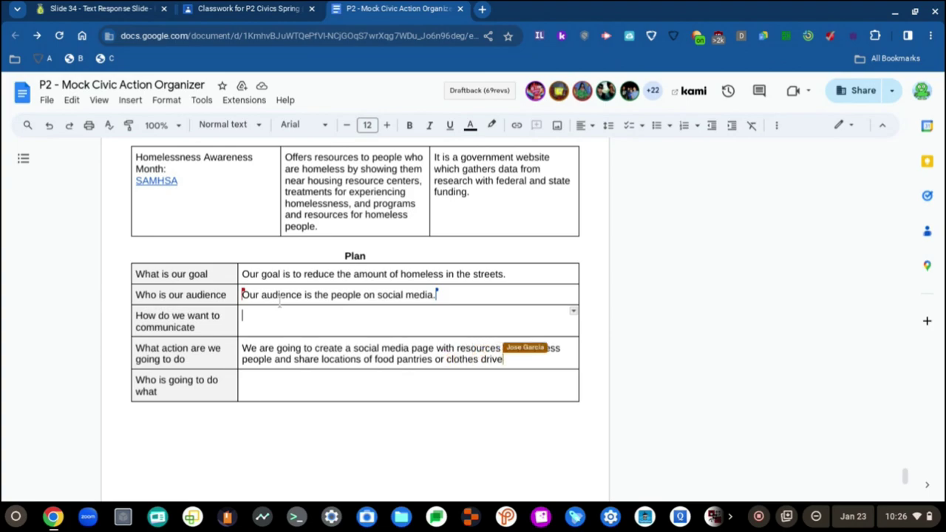
pyautogui.scroll(-1, 279, 303)
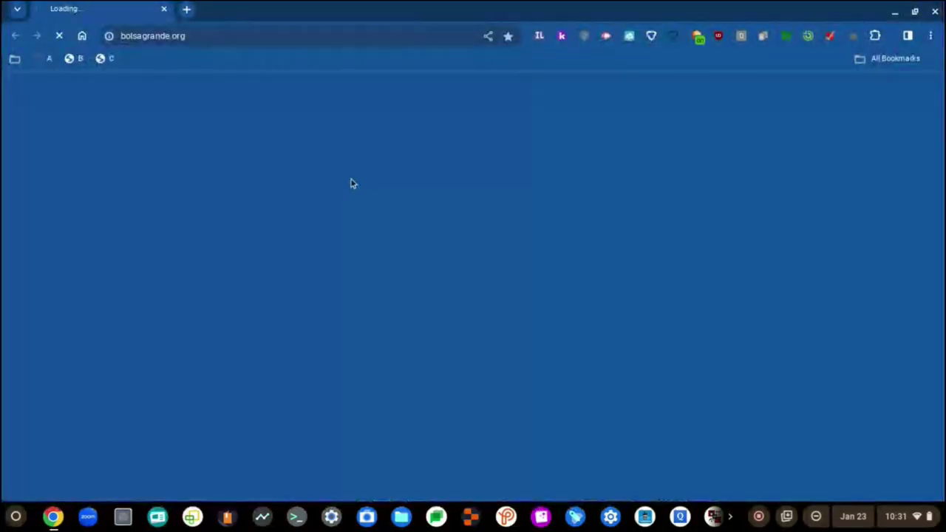
# Step: Open a new Chrome tab showing the Google search page
pyautogui.hotkey('ctrl', 't')
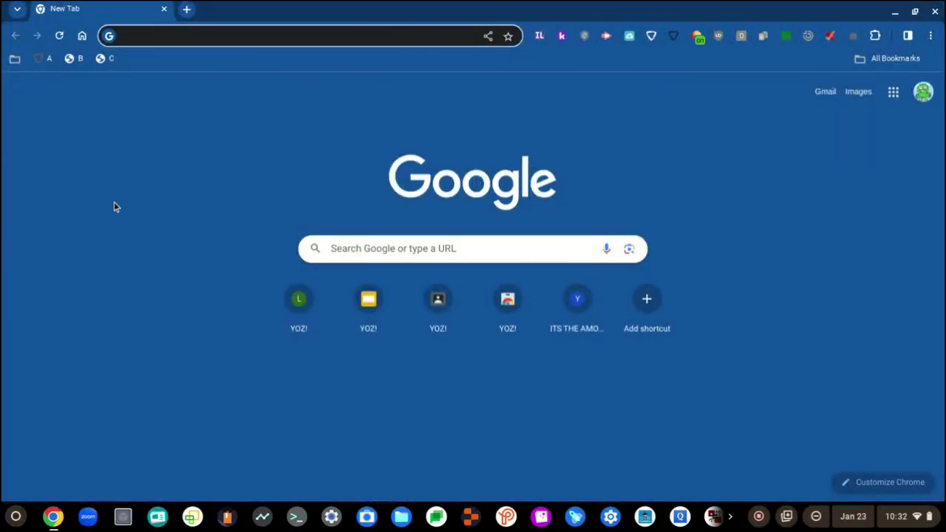
# Step: Search for 'illuminate lockdown browser' and switch Chrome to full screen
pyautogui.write('ill')
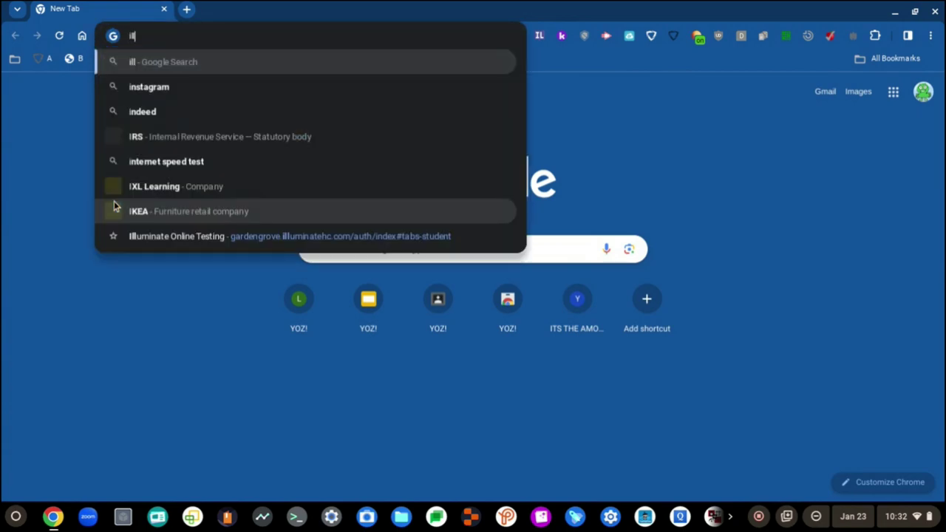
pyautogui.write('uminate,ockdo')
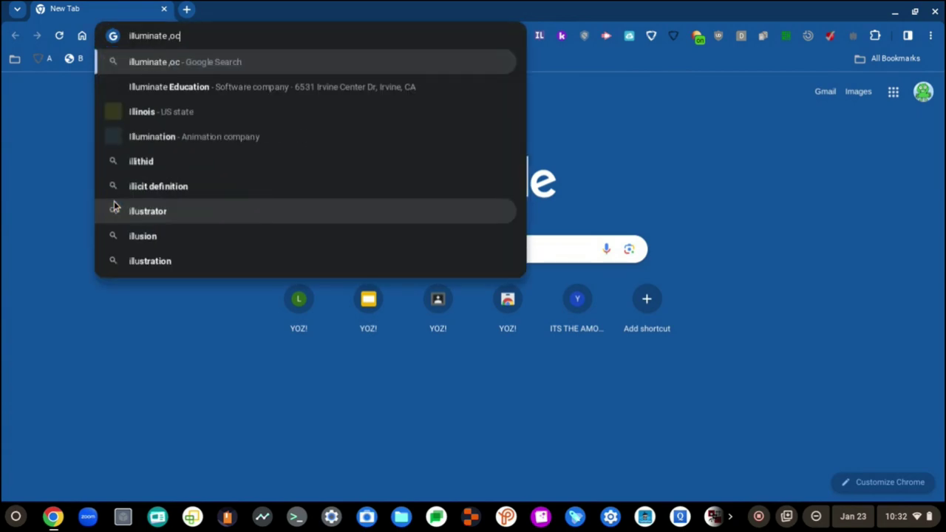
pyautogui.press('BackSpace')
pyautogui.press('BackSpace')
pyautogui.press('BackSpace')
pyautogui.press('BackSpace')
pyautogui.press('BackSpace')
pyautogui.press('BackSpace')
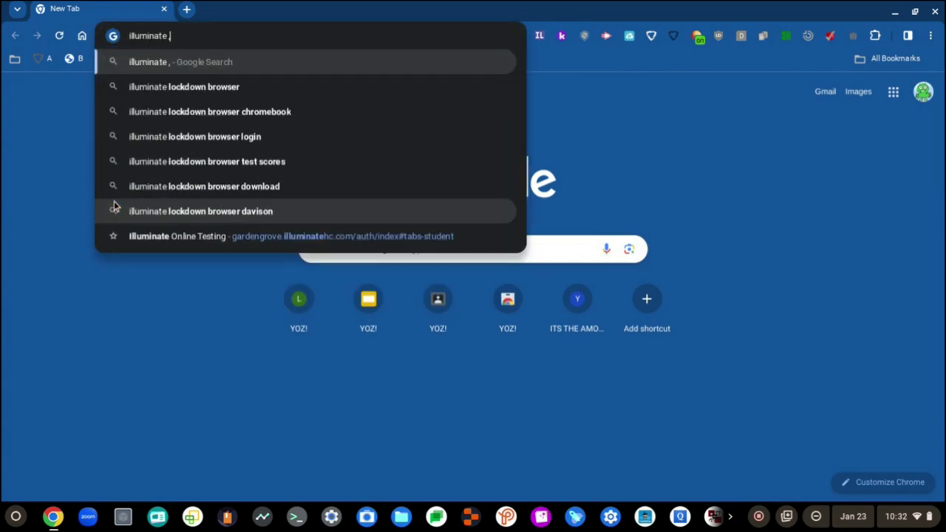
pyautogui.write('lo')
pyautogui.press('Return')
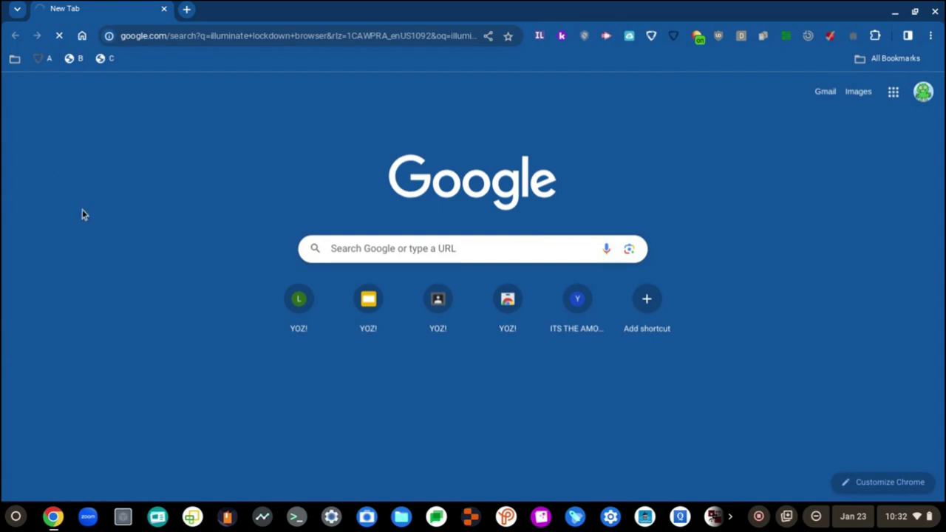
pyautogui.press('F11')
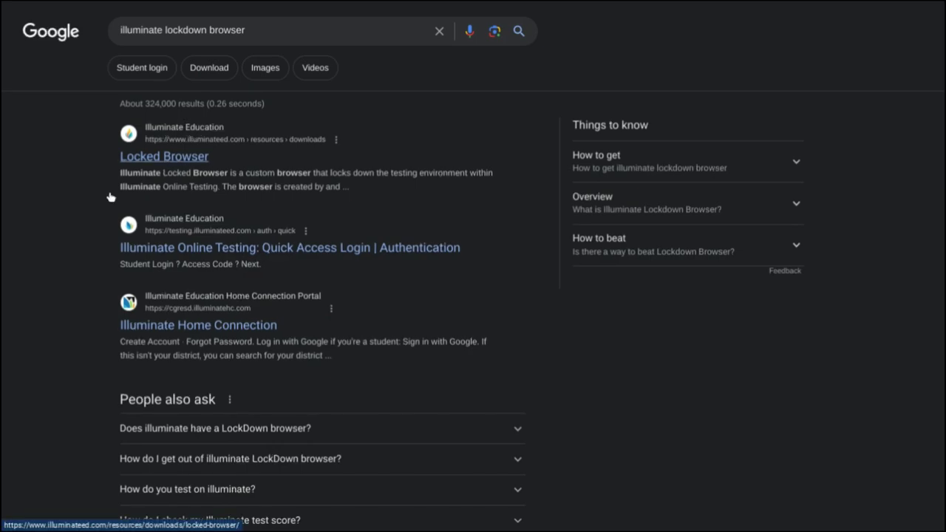
pyautogui.moveTo(266, 6)
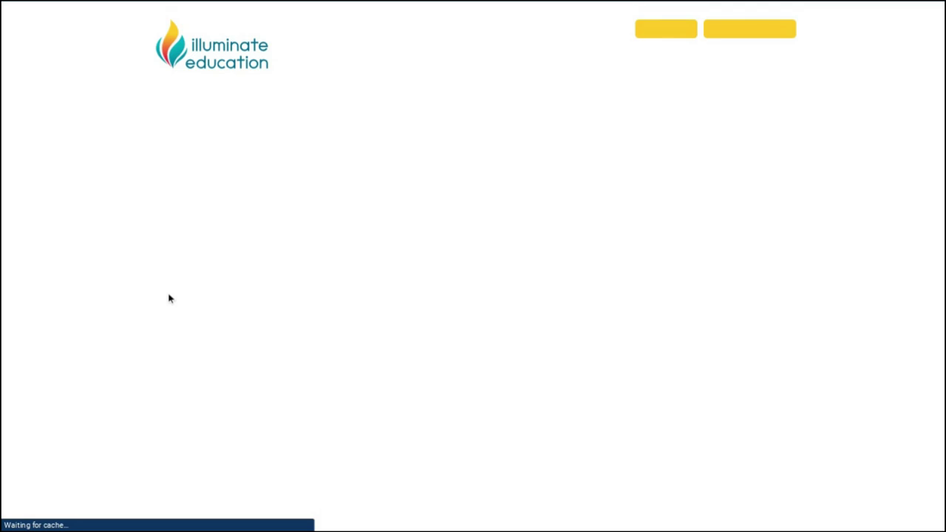
# Step: Leave full screen, skim the Locked Browser page, and return to the results for the Online Testing login
pyautogui.press('F11')
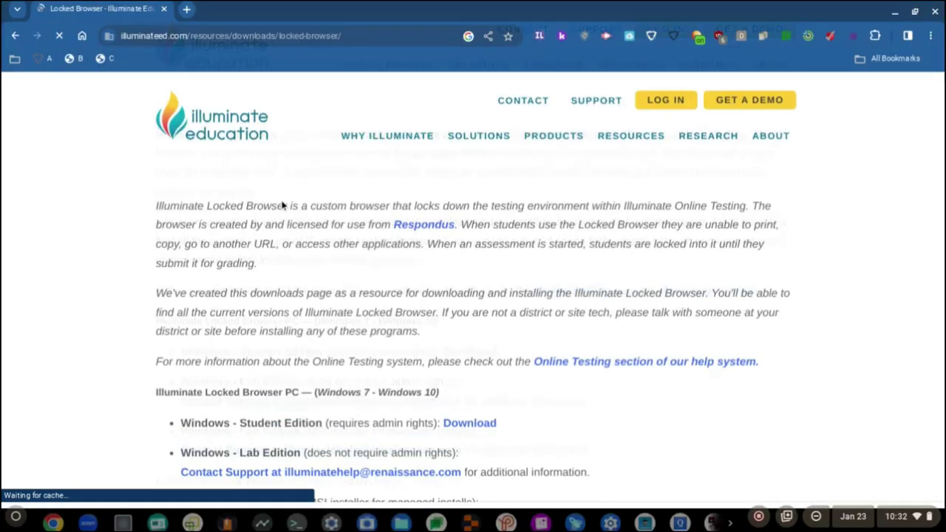
pyautogui.scroll(-4, 273, 244)
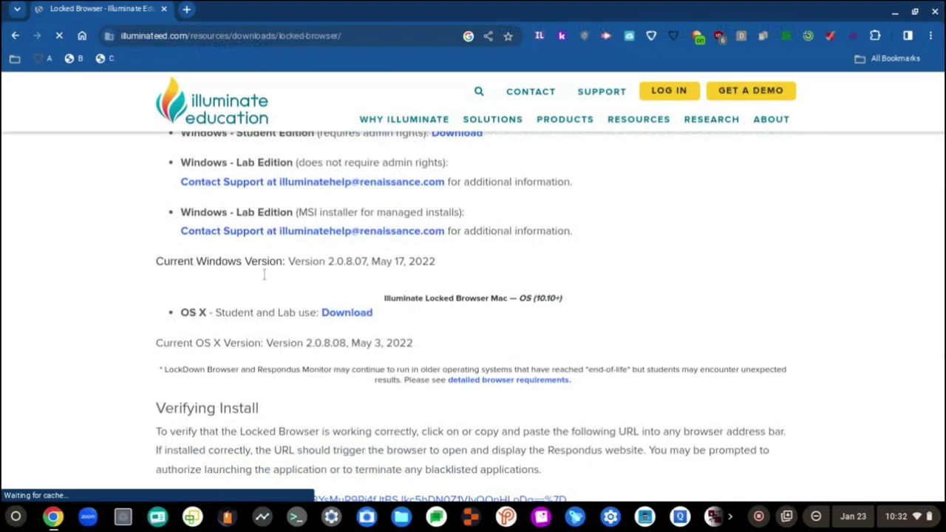
pyautogui.click(12, 34)
pyautogui.scroll(-1, 37, 292)
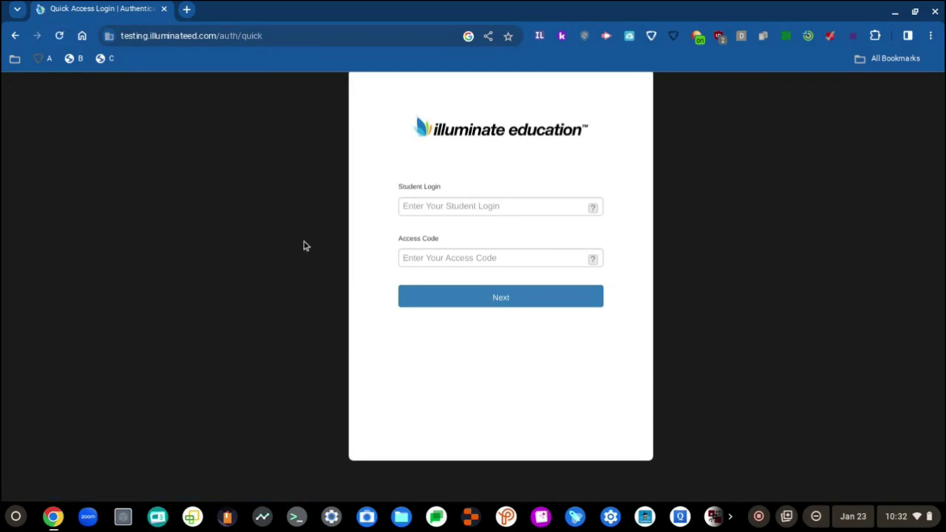
# Step: In full-screen view, enter the student's login ID in the Student Login field
pyautogui.press('F11')
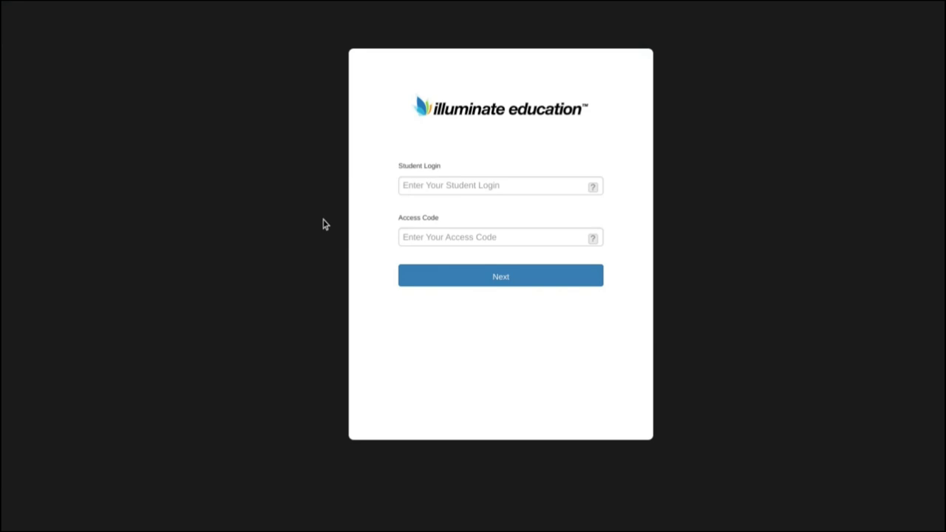
pyautogui.moveTo(340, 531)
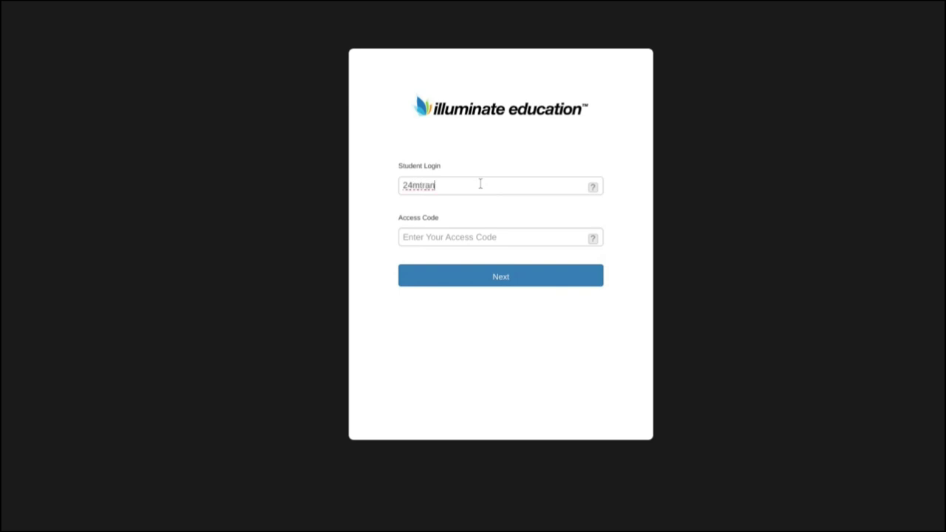
# Step: Leave full screen and briefly open and close the Quick Settings panel
pyautogui.moveTo(405, 5)
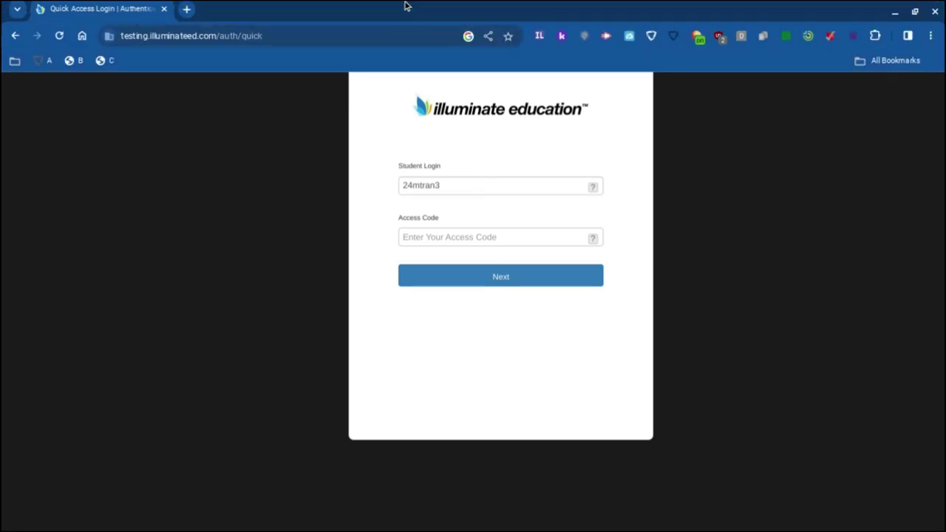
pyautogui.press('F11')
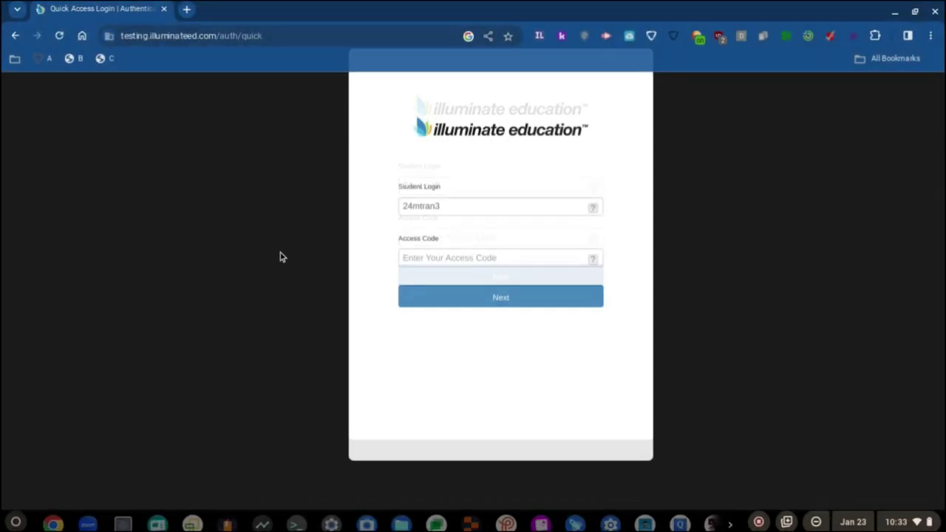
pyautogui.hotkey('alt', 'shift', 's')
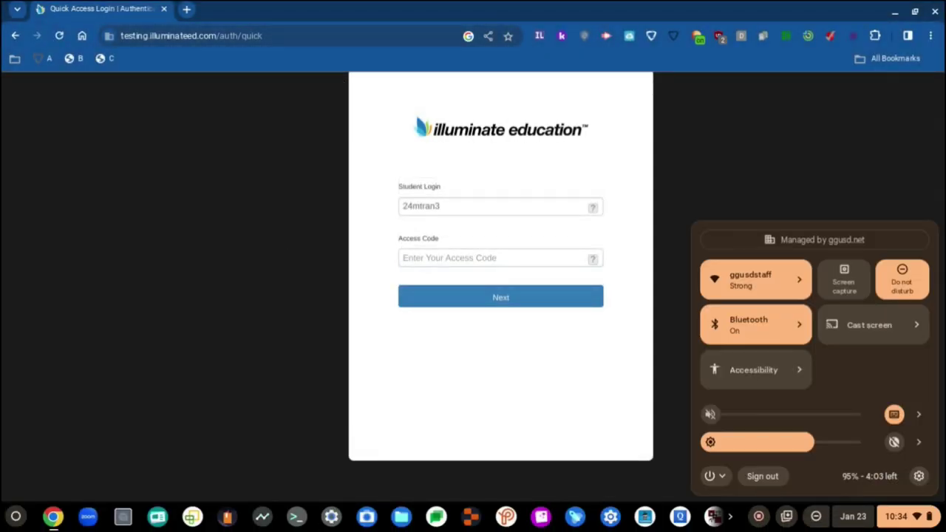
pyautogui.press('Escape')
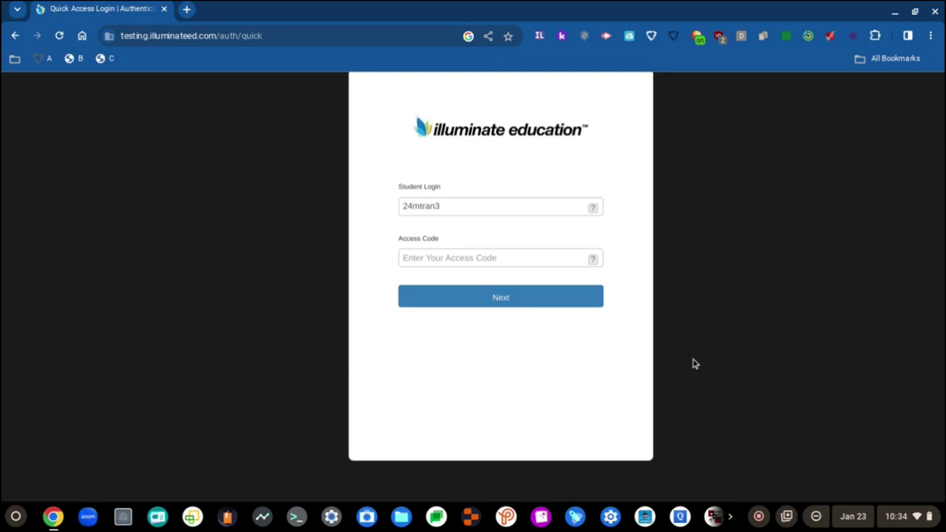
# Step: Open hackertyper.io in a new tab and dismiss its alert
pyautogui.click(187, 10)
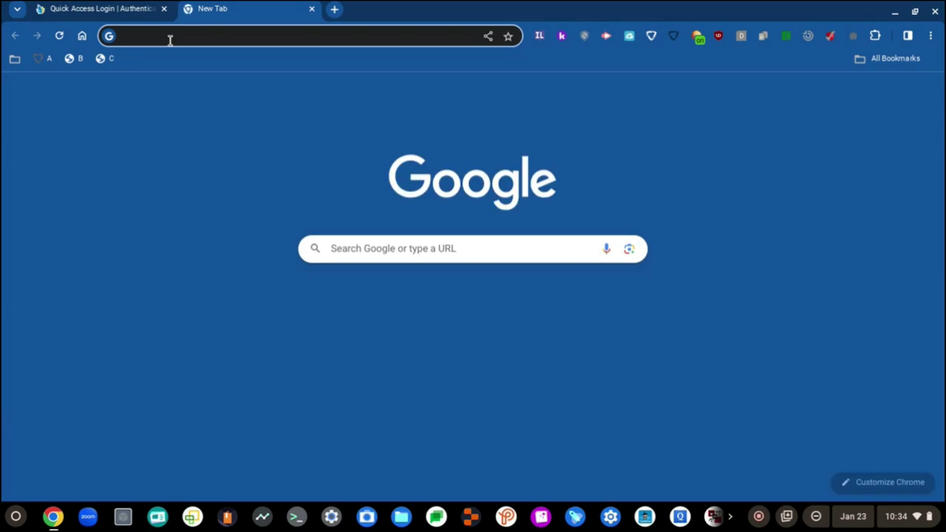
pyautogui.write('h')
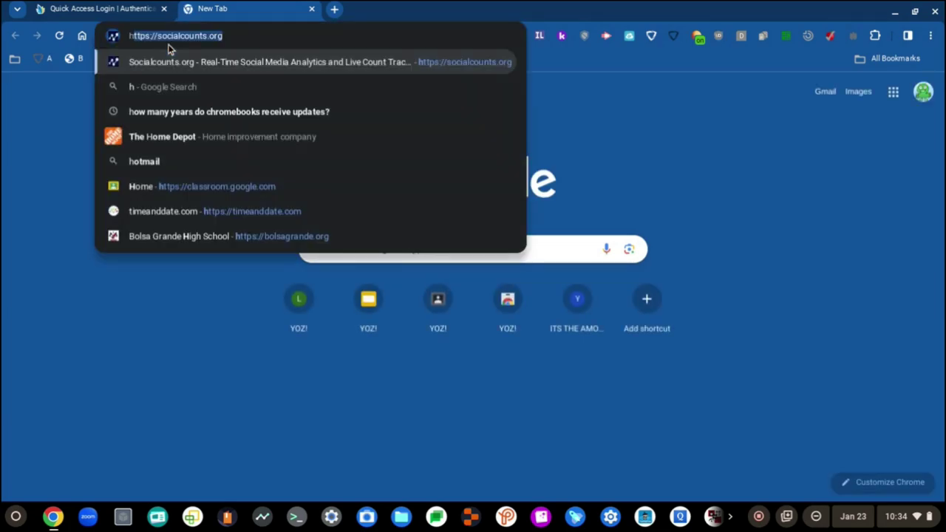
pyautogui.write('ackerty')
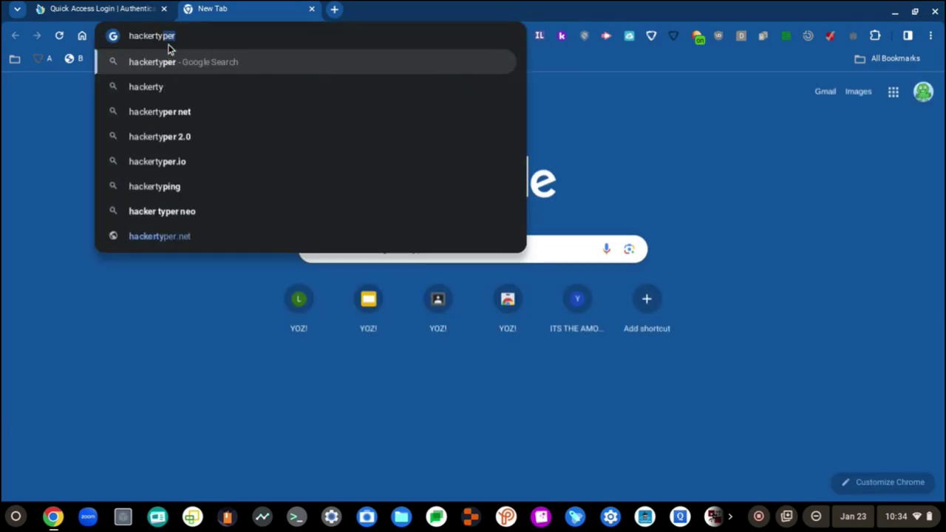
pyautogui.write('per.io')
pyautogui.press('Return')
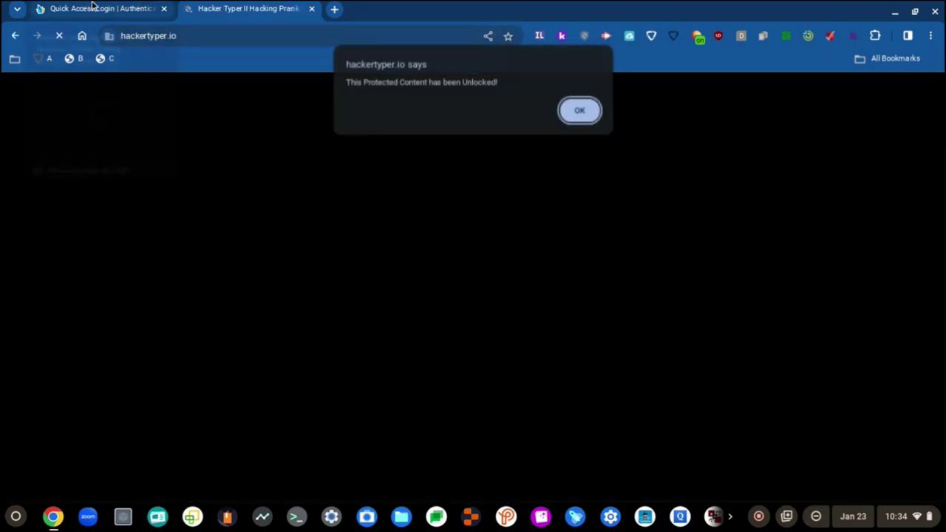
pyautogui.click(580, 116)
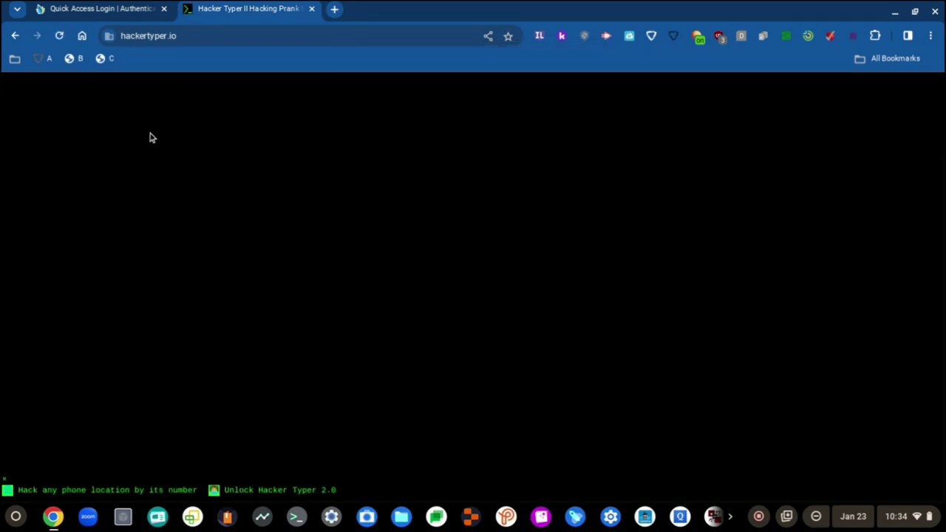
# Step: Type 'struct group' on Hacker Typer, then go back and confirm leaving the site
pyautogui.write('struct group')
pyautogui.click(12, 38)
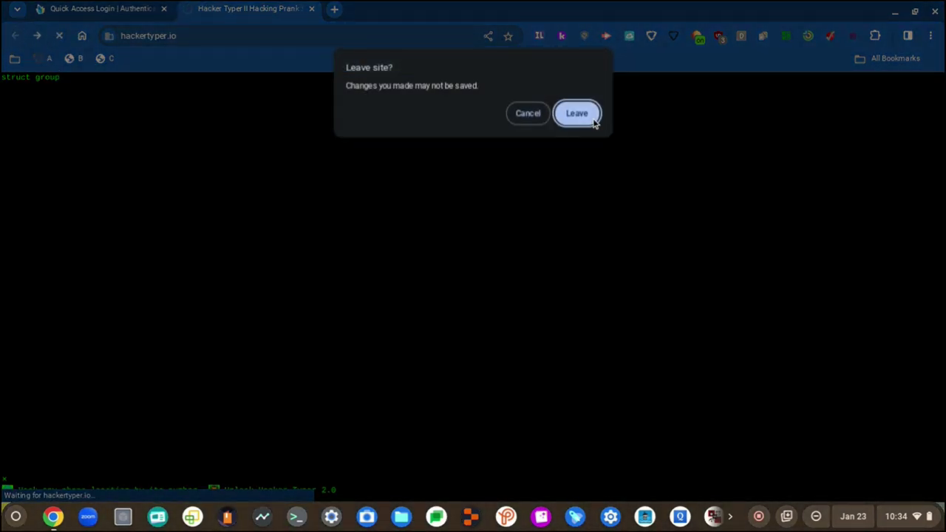
pyautogui.click(591, 118)
pyautogui.click(238, 32)
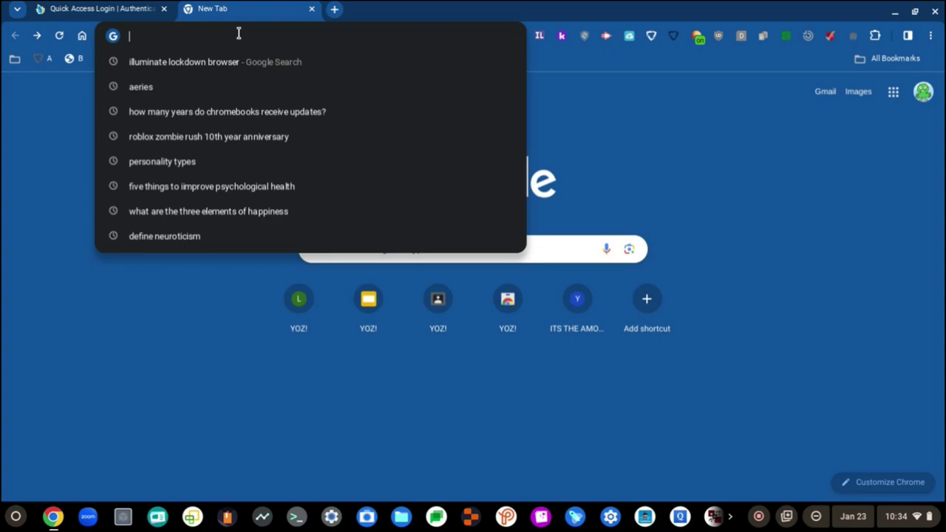
# Step: Search for 'hacker typer', open the GeekPrank result, then return to the results
pyautogui.write('hacker typer')
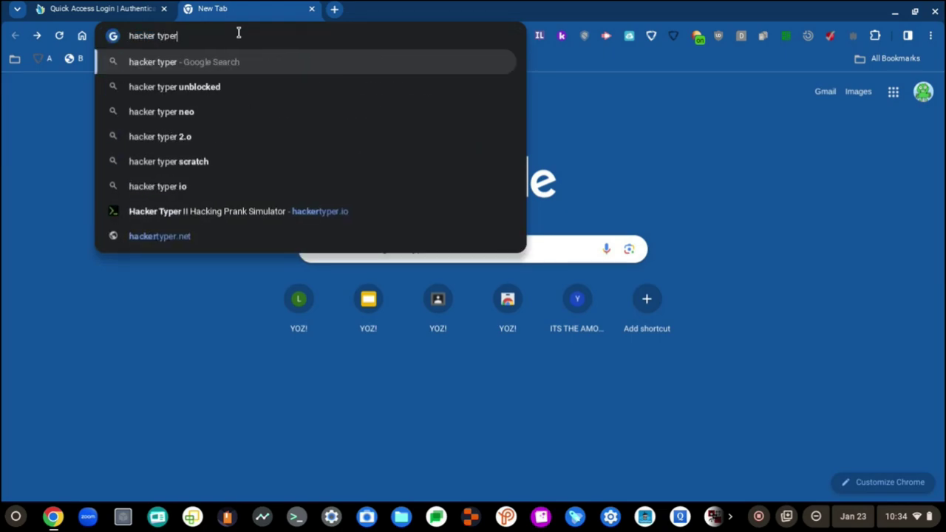
pyautogui.press('Return')
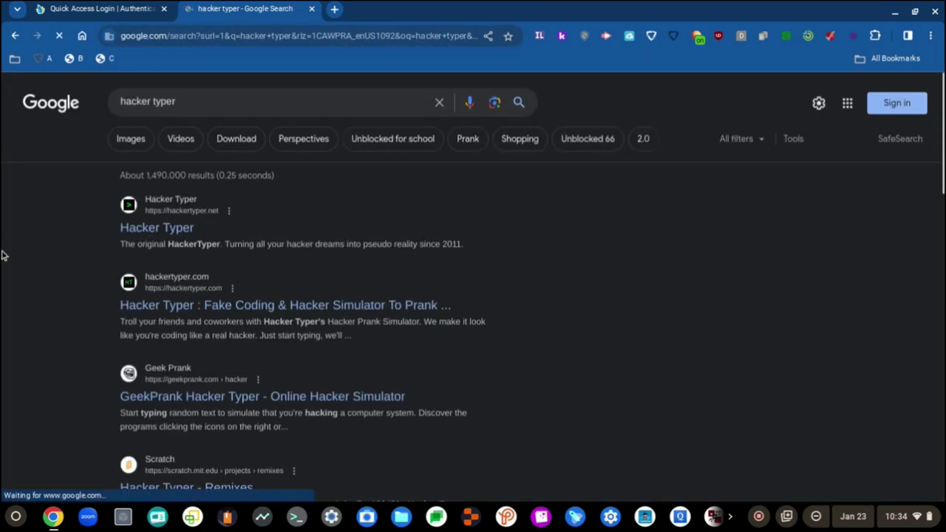
pyautogui.click(187, 397)
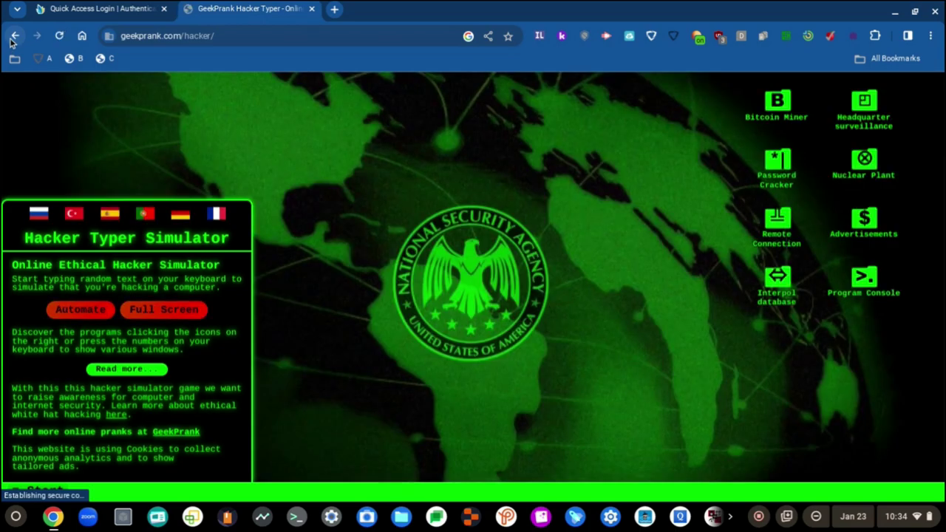
pyautogui.click(13, 37)
# Step: Refine the search to 'hacker typer 2.0' and open the Hacker Typer 2.0 result
pyautogui.scroll(-5, 131, 266)
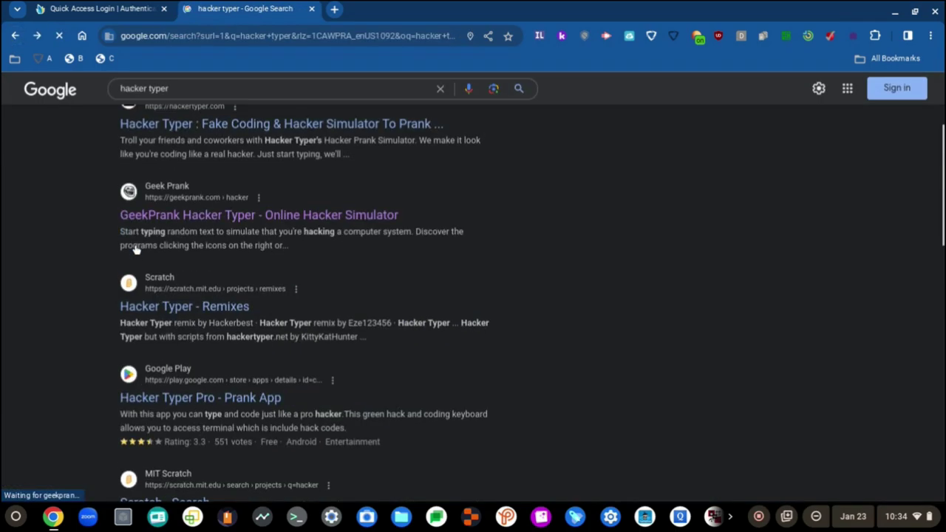
pyautogui.scroll(-10, 103, 259)
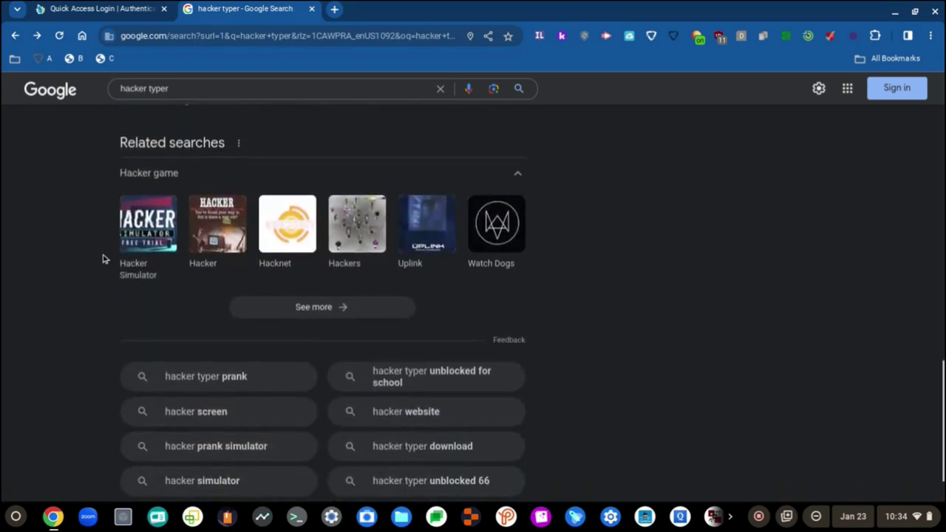
pyautogui.scroll(15, 111, 296)
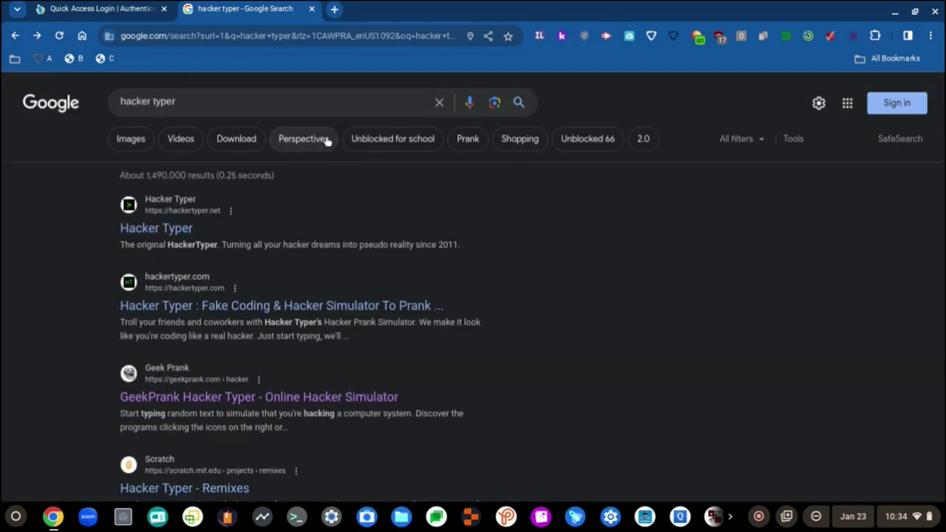
pyautogui.click(287, 99)
pyautogui.write('2.0')
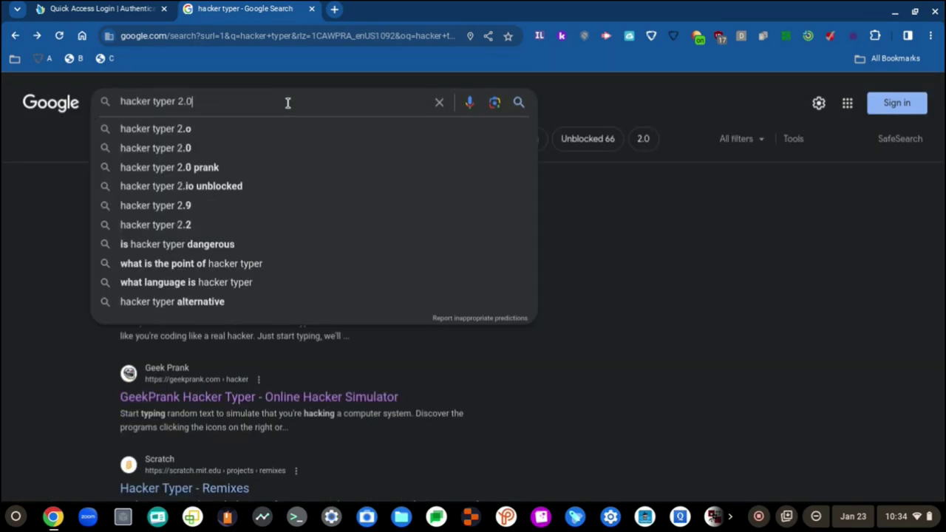
pyautogui.press('Return')
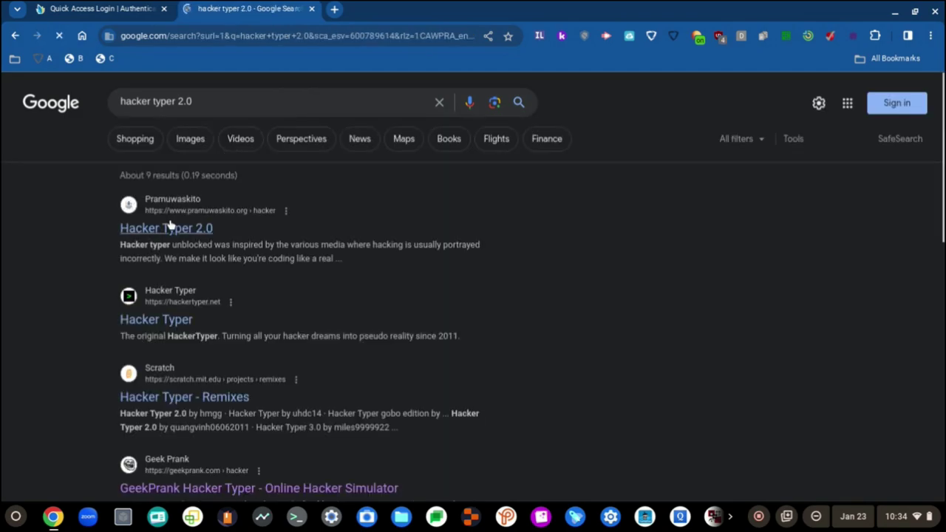
pyautogui.click(169, 226)
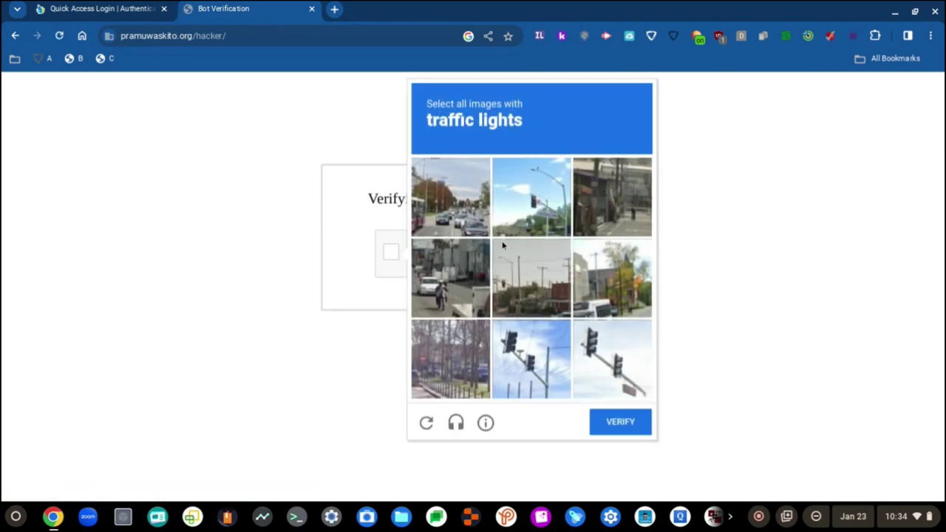
# Step: Pass the reCAPTCHA by marking the three traffic-light tiles and verifying
pyautogui.click(541, 192)
pyautogui.click(603, 371)
pyautogui.click(515, 378)
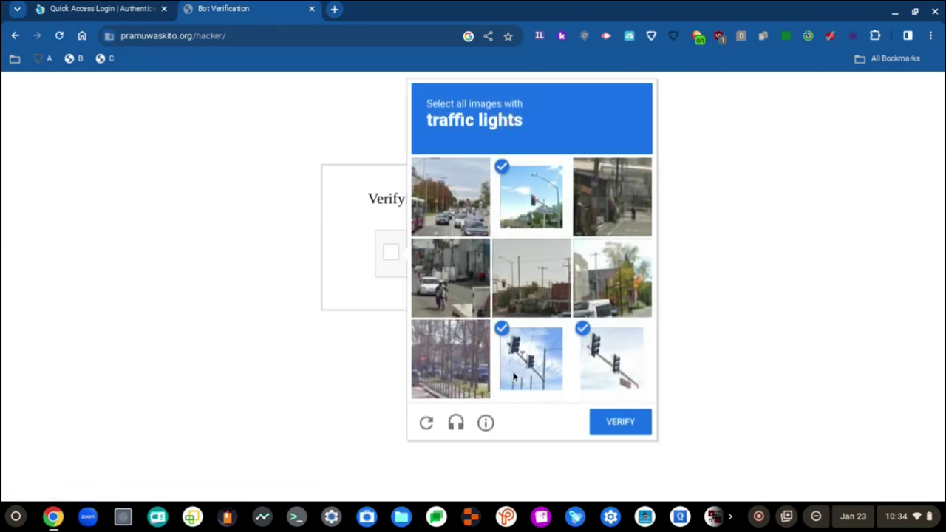
pyautogui.click(610, 422)
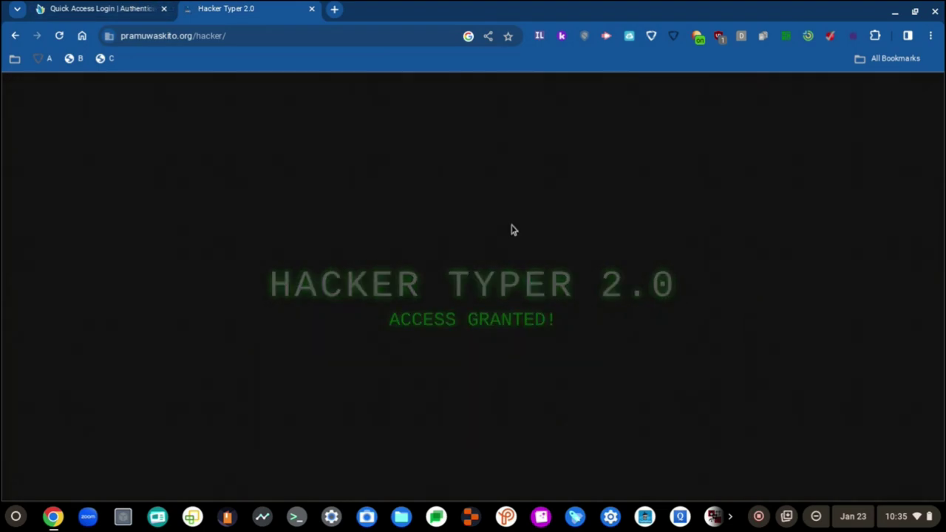
# Step: Glance at the Illuminate tab, then get past the Hacker Typer 2.0 LOGIN screen
pyautogui.click(141, 8)
pyautogui.click(226, 8)
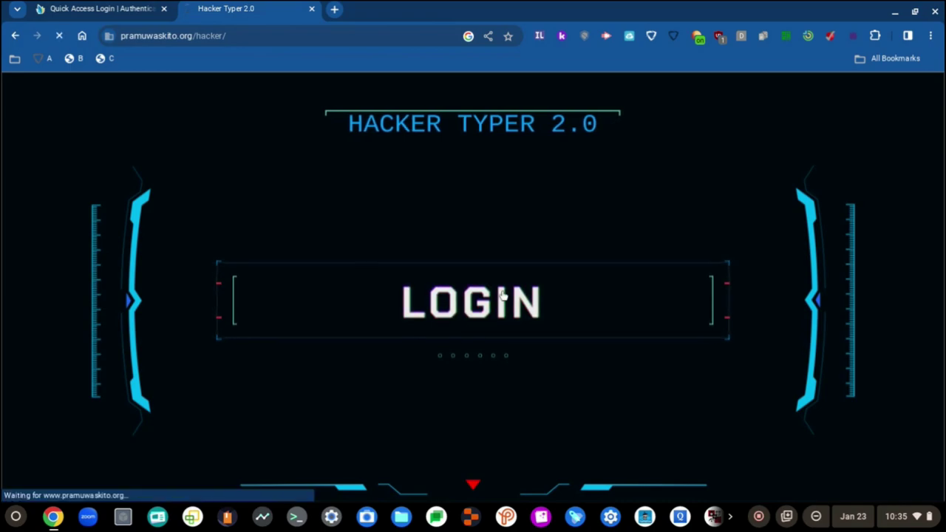
pyautogui.click(495, 308)
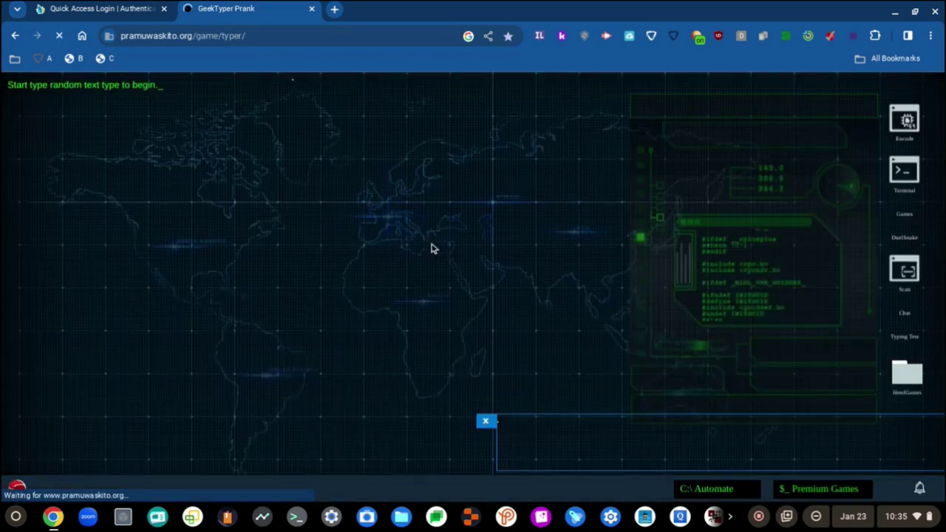
# Step: Open the GeekTyper Cyber Community chat and join it with a nickname
pyautogui.click(432, 247)
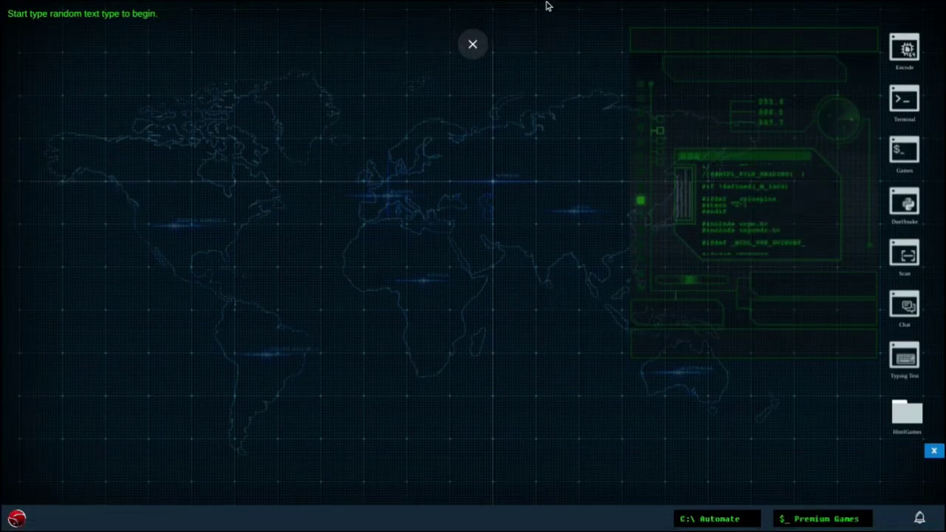
pyautogui.click(472, 43)
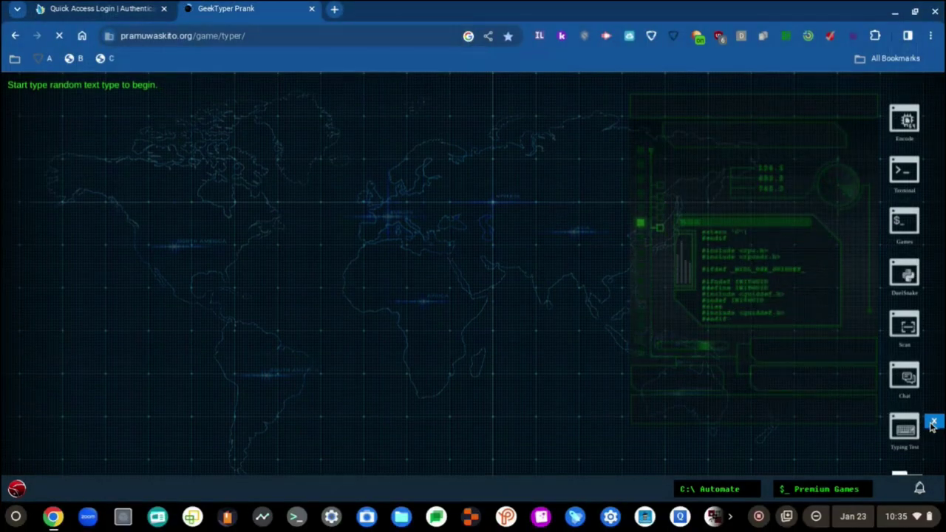
pyautogui.click(938, 428)
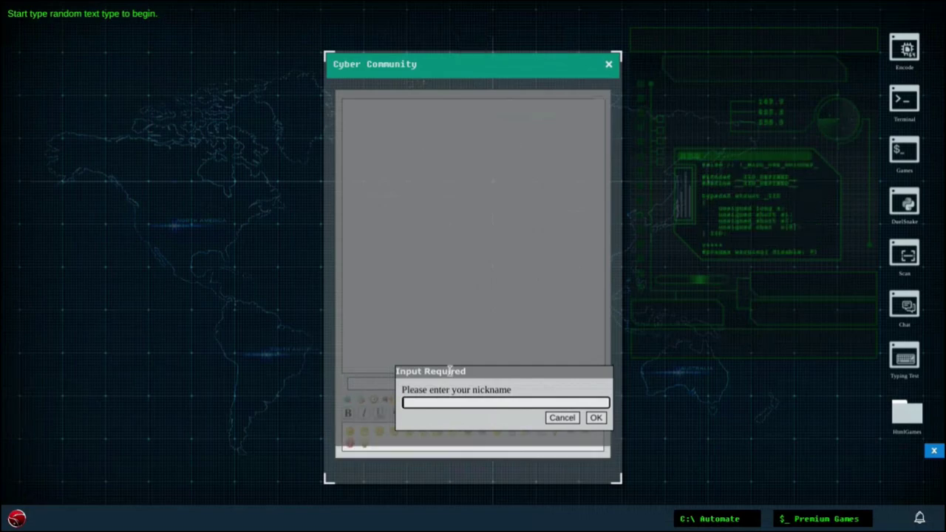
pyautogui.write('Yox')
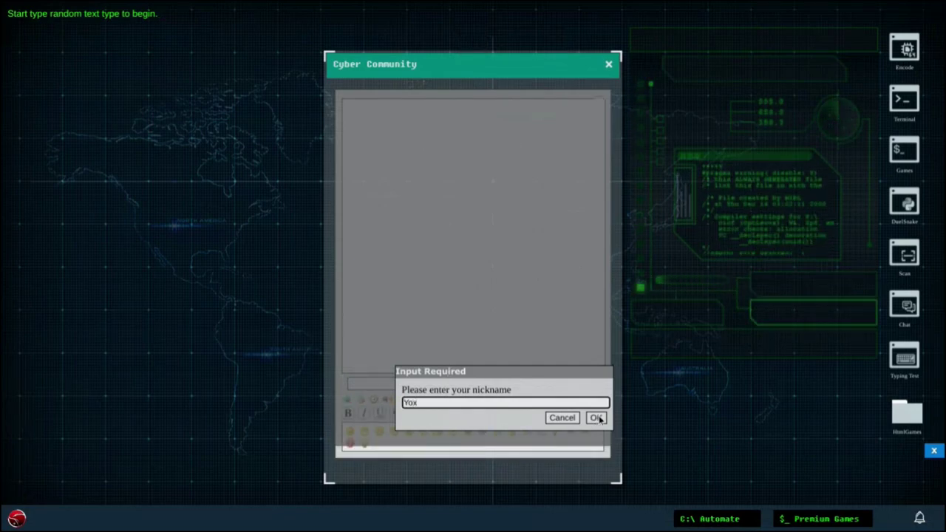
pyautogui.click(596, 418)
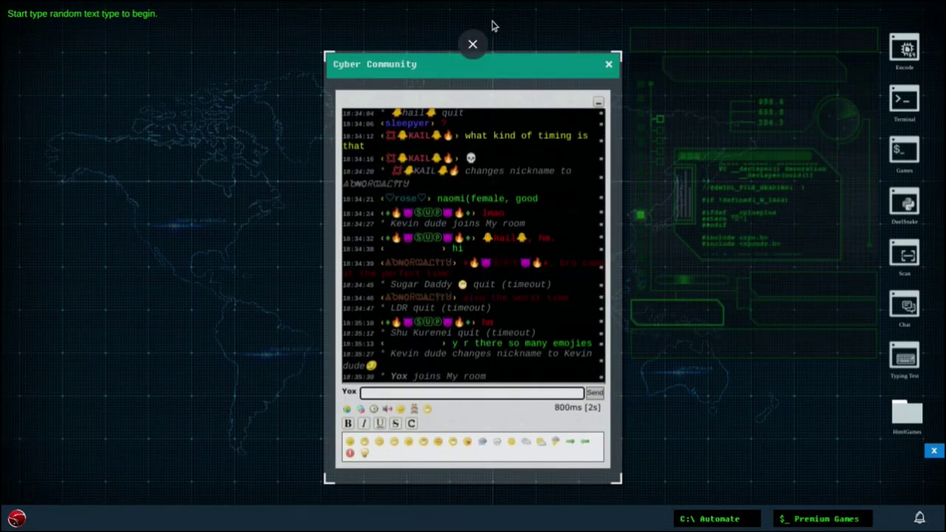
# Step: Scroll through the chat, then return to the Illuminate login tab
pyautogui.click(472, 45)
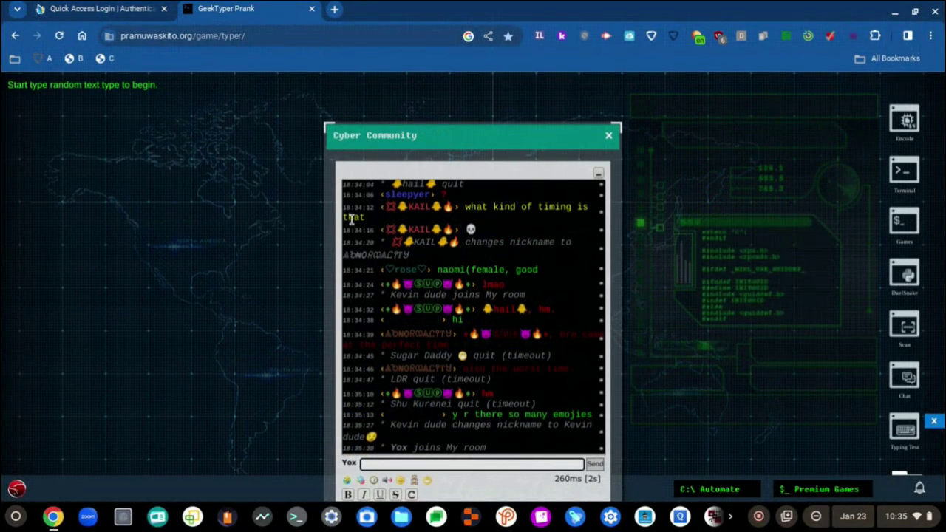
pyautogui.scroll(1, 418, 384)
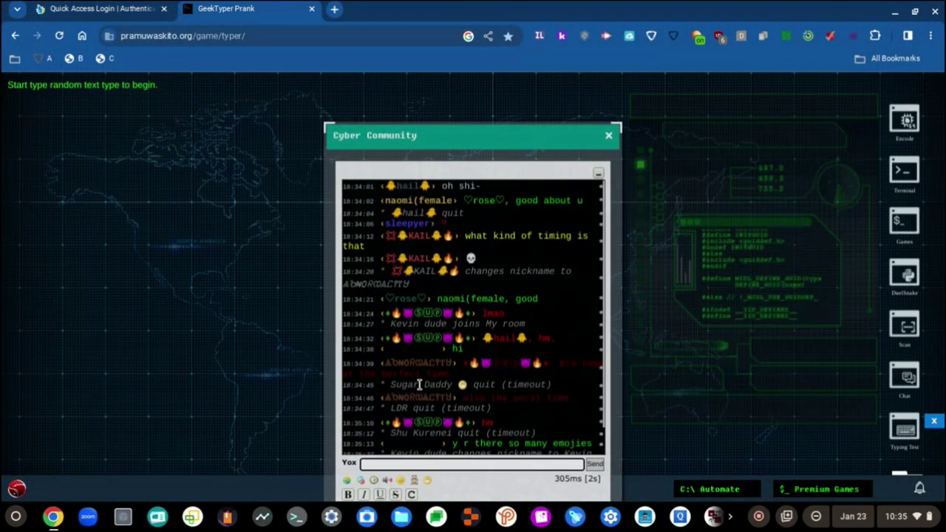
pyautogui.scroll(-1, 418, 384)
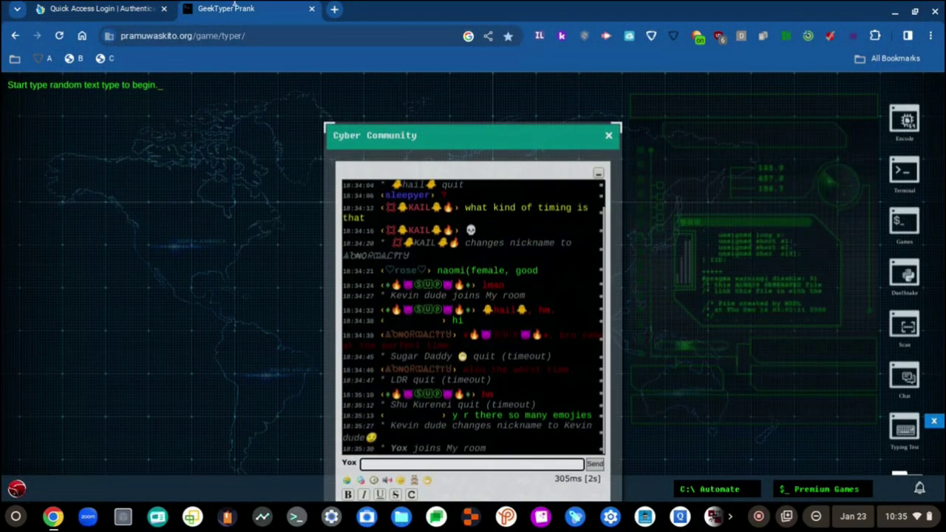
pyautogui.click(96, 8)
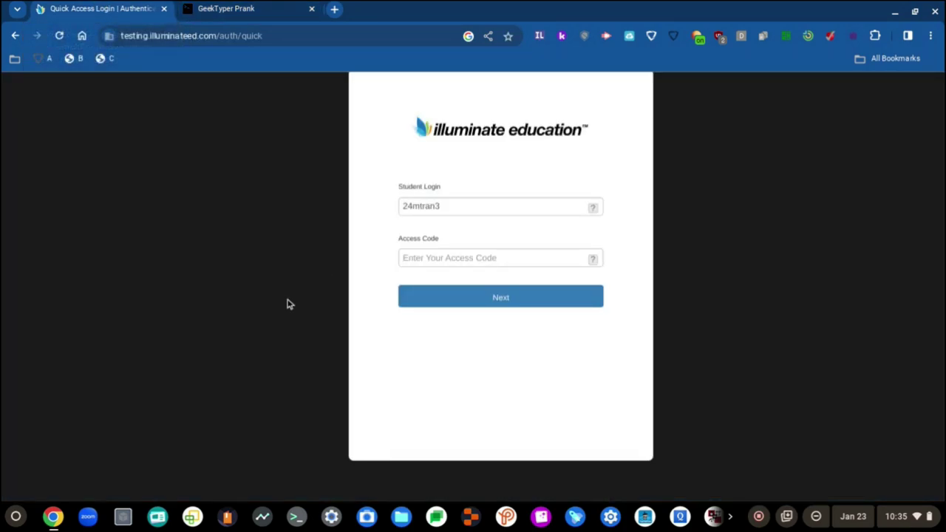
# Step: Make the Illuminate login page fullscreen with F11
pyautogui.press('F11')
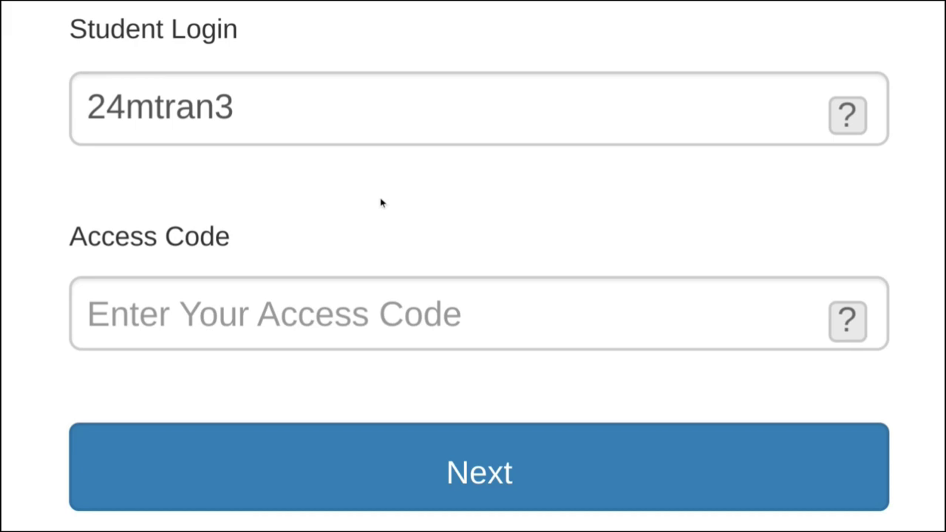
pyautogui.click(310, 295)
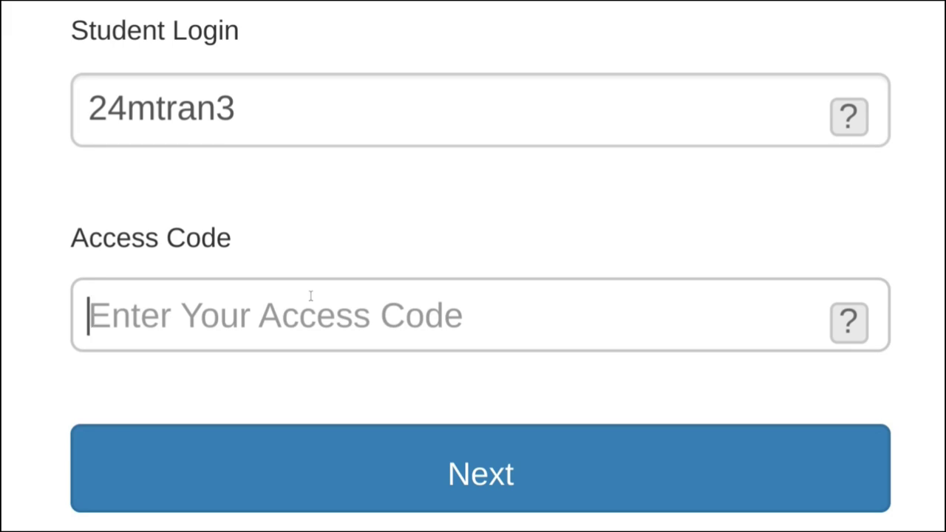
pyautogui.moveTo(831, 108)
pyautogui.click(185, 345)
pyautogui.moveTo(379, 4)
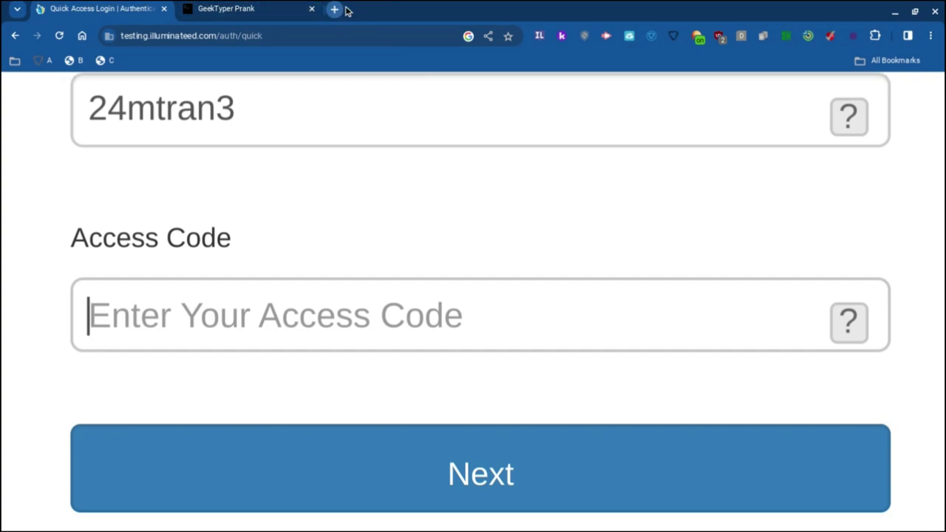
# Step: In a new tab, go to Google Classroom and open the 3 Health Ed class
pyautogui.click(334, 9)
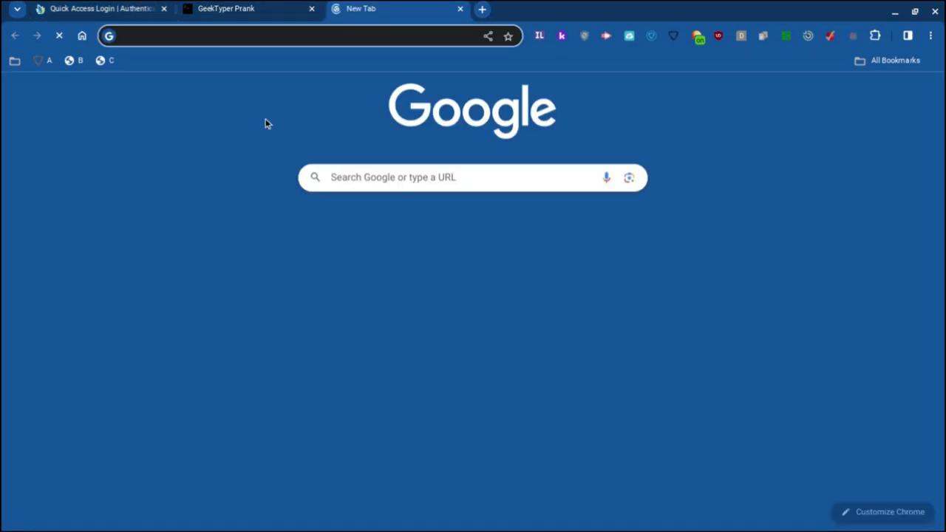
pyautogui.write('classroom.google.com')
pyautogui.press('Return')
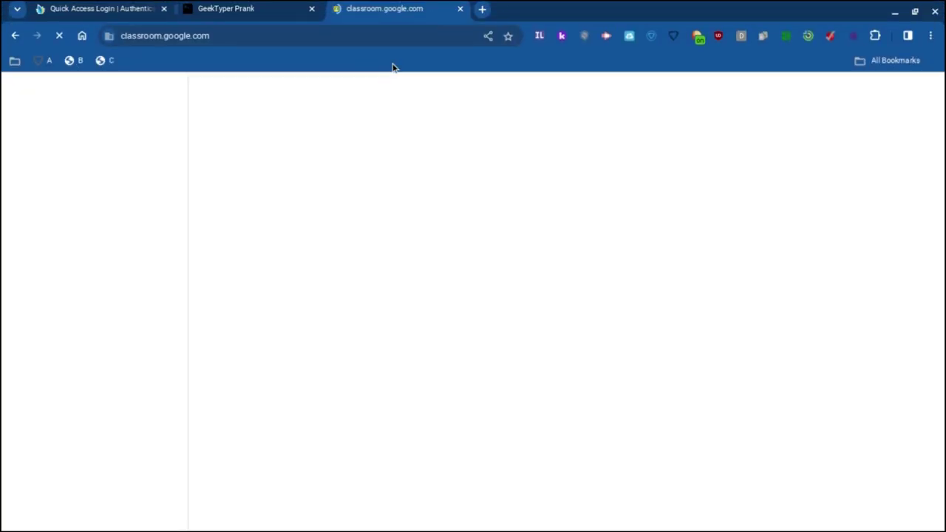
pyautogui.press('F11')
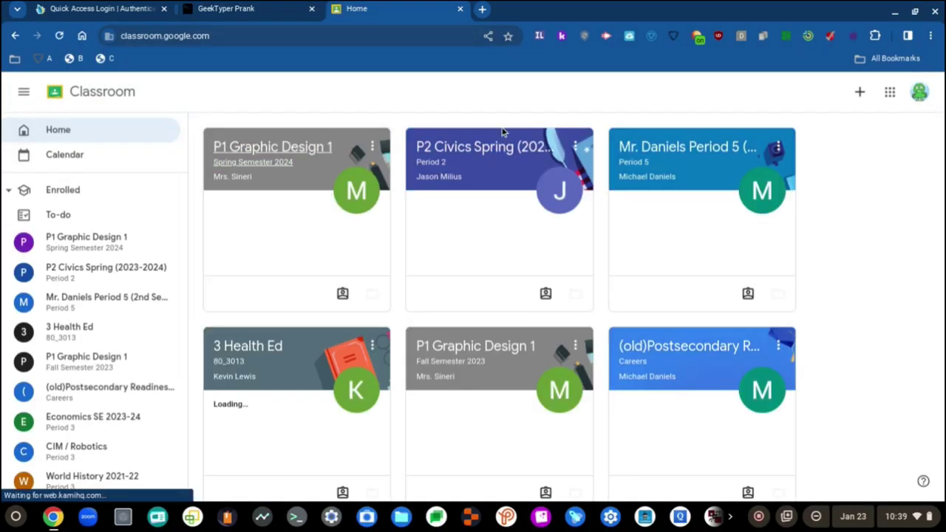
pyautogui.click(247, 347)
# Step: Check the Chapter 1,2,3 practice test under Classwork, return to Stream, then switch tabs
pyautogui.scroll(-3, 408, 251)
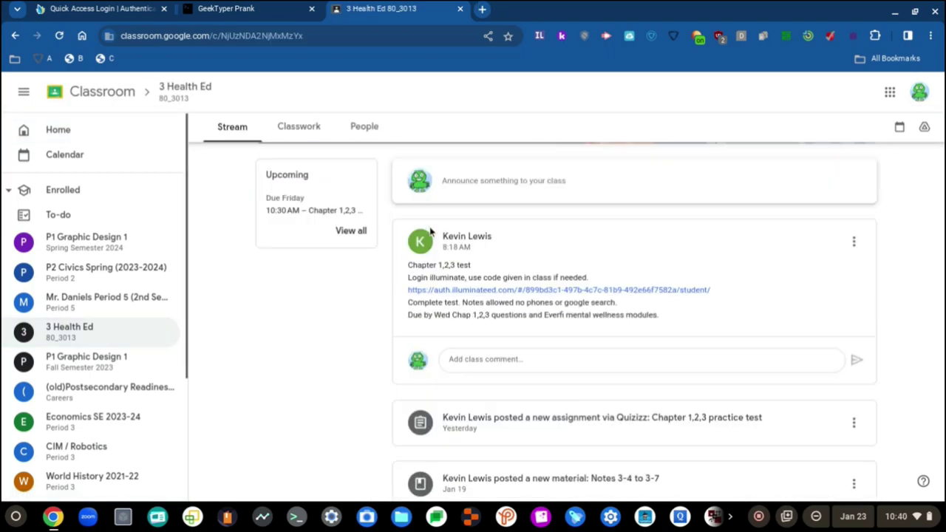
pyautogui.click(300, 132)
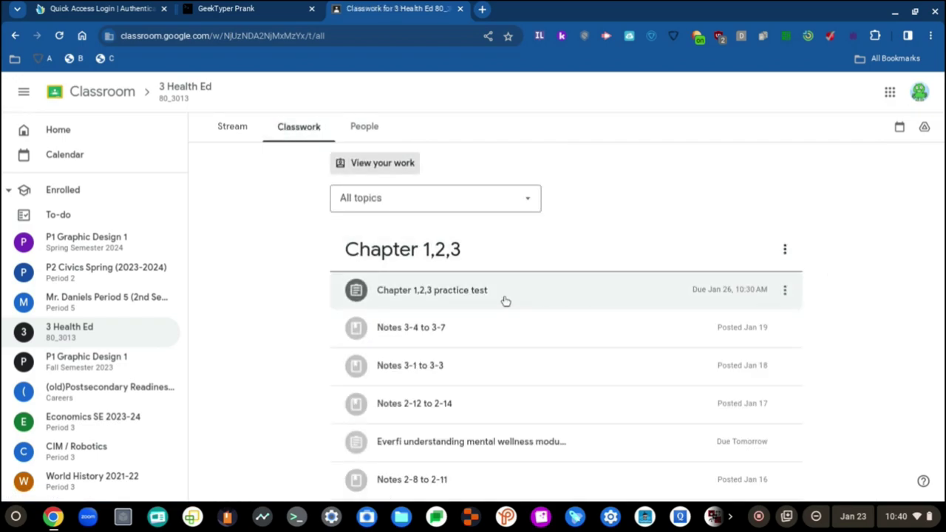
pyautogui.scroll(-1, 502, 300)
pyautogui.click(500, 218)
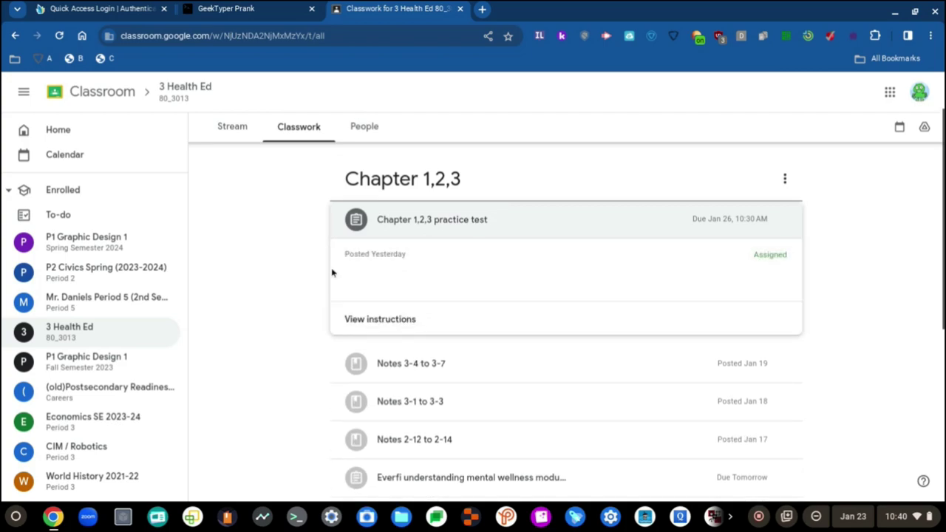
pyautogui.click(371, 317)
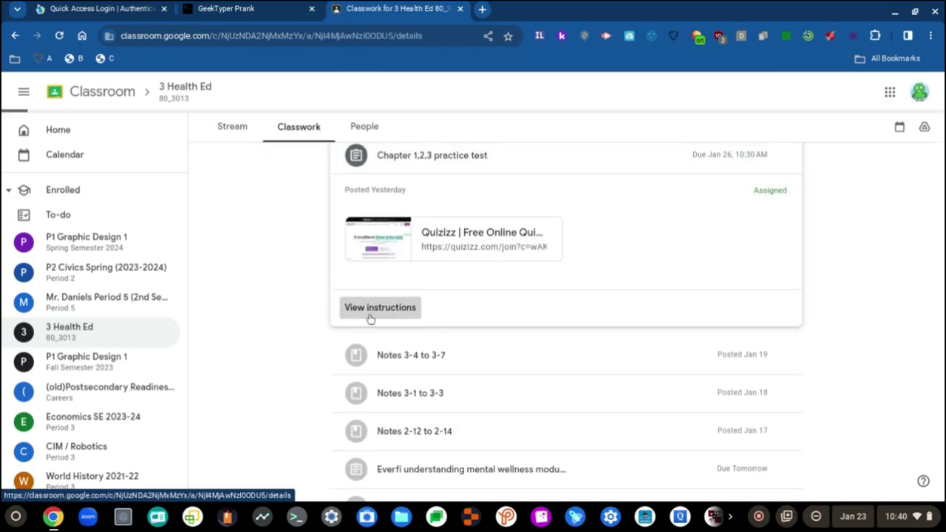
pyautogui.click(194, 98)
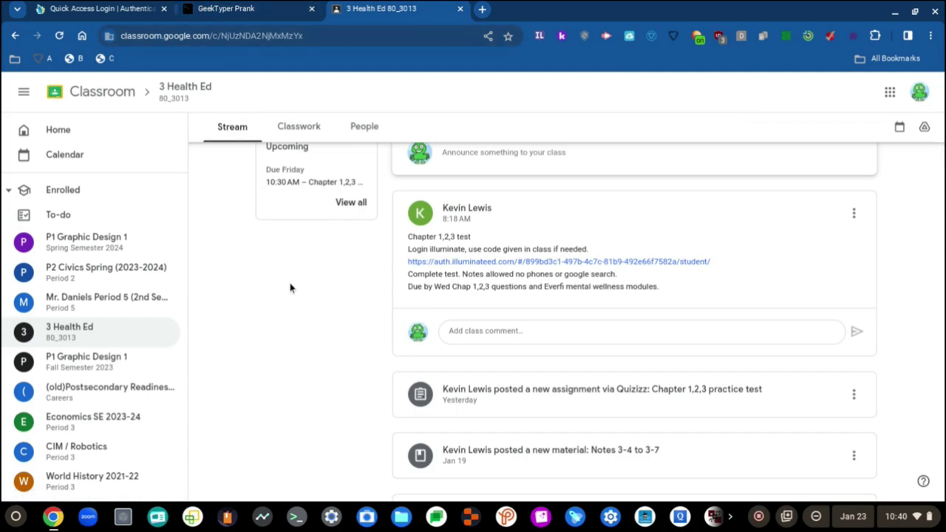
pyautogui.click(273, 8)
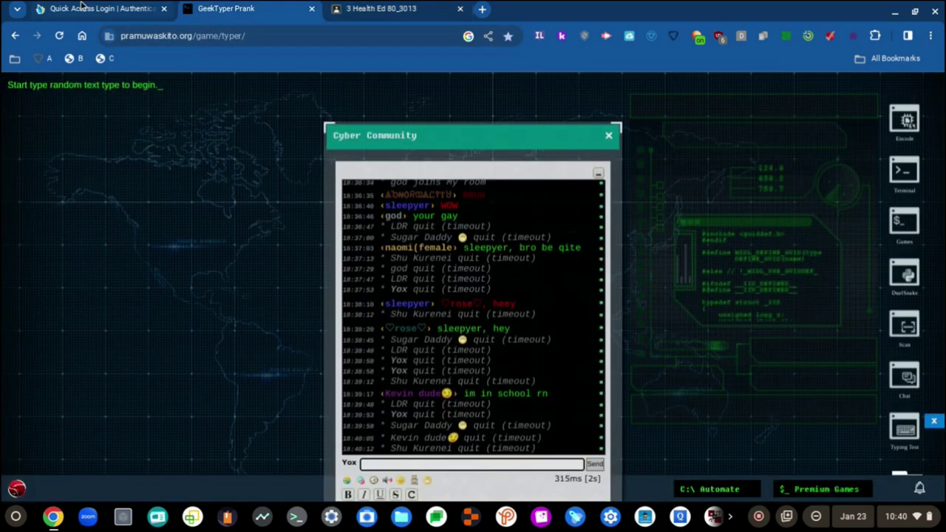
# Step: On the fullscreen Illuminate login, enter the test access code and confirm the assessment details
pyautogui.click(78, 8)
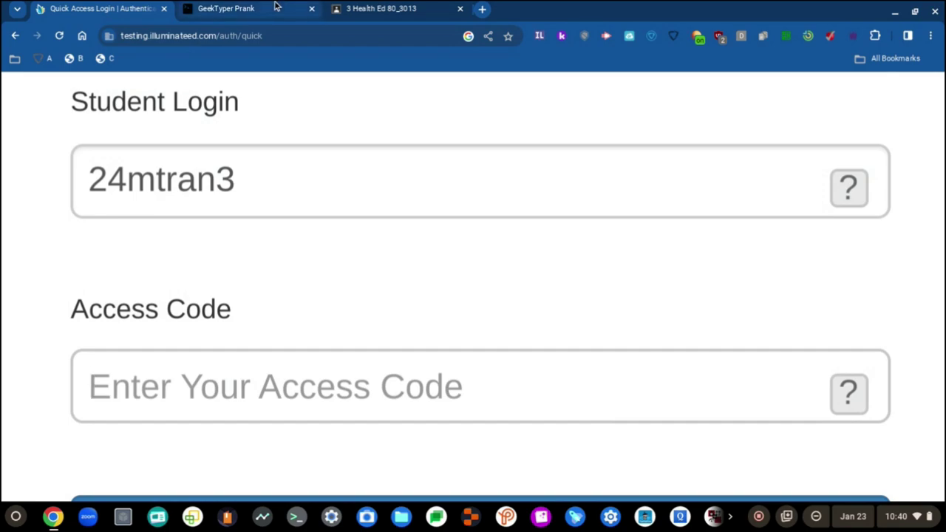
pyautogui.press('F11')
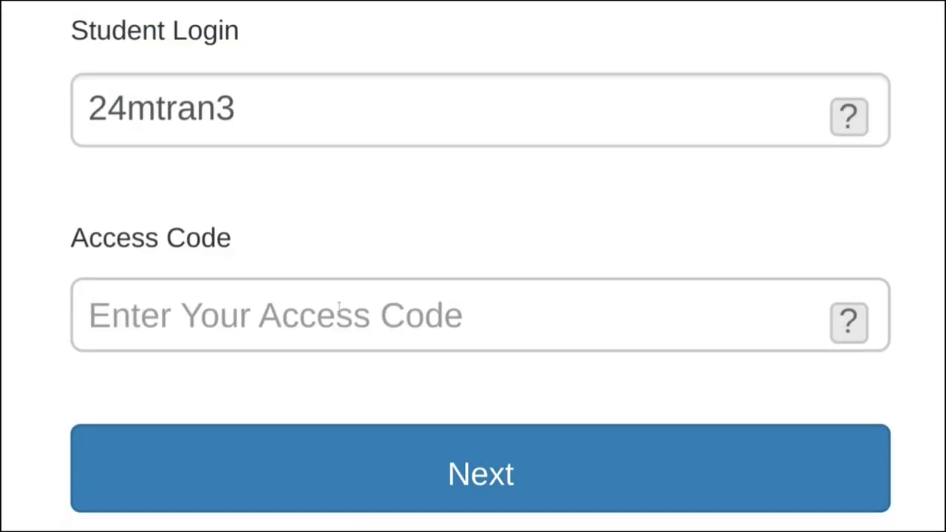
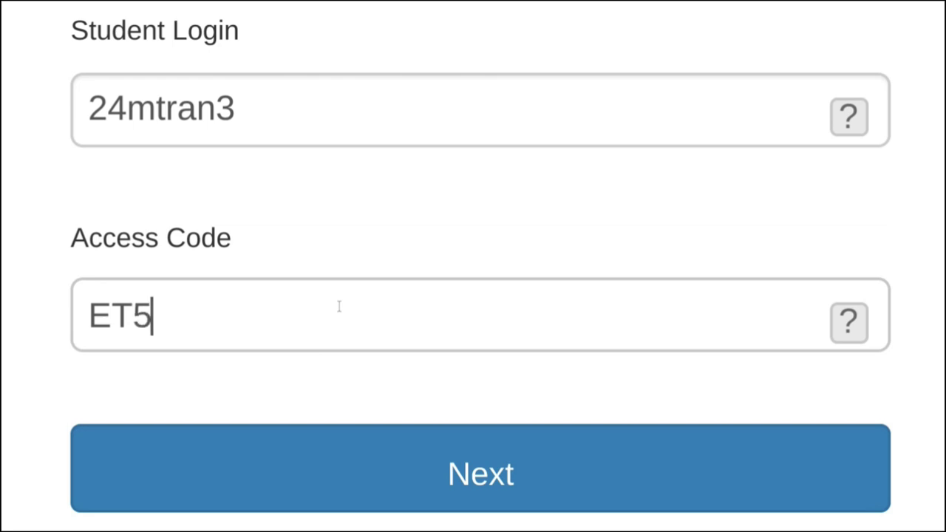
pyautogui.press('BackSpace')
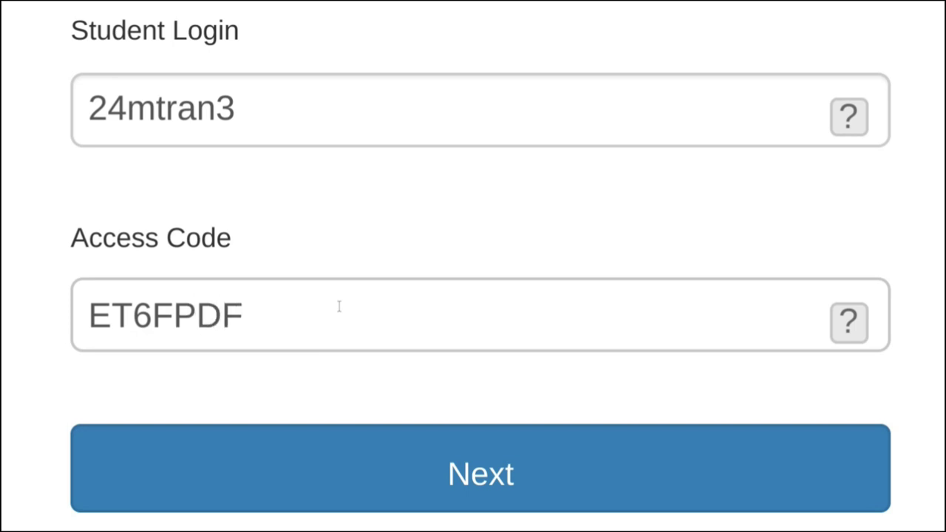
pyautogui.press('Return')
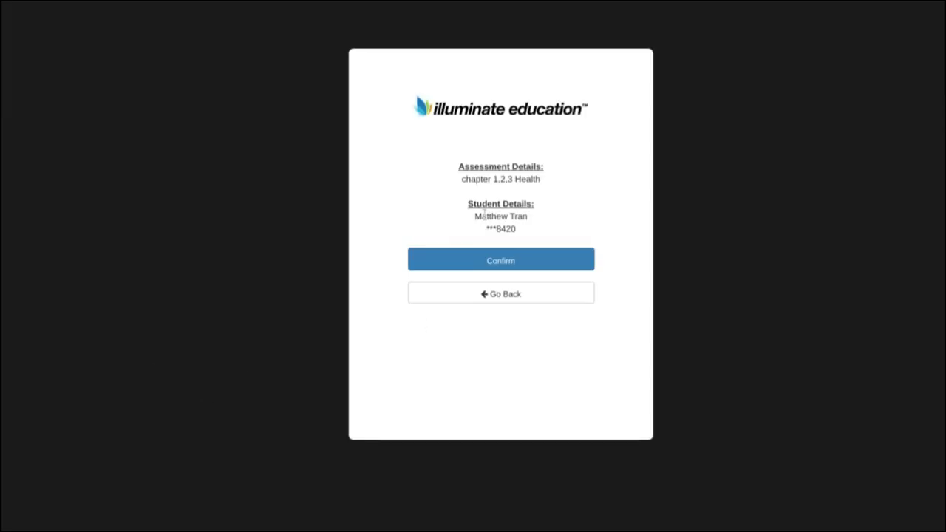
pyautogui.click(486, 266)
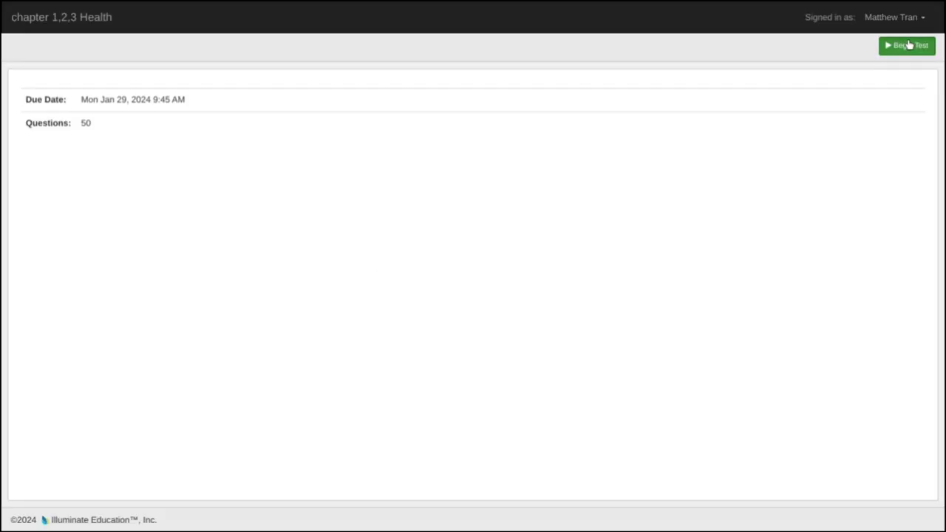
# Step: Start the Health test, peek at the Classroom tab, and return to Question 1
pyautogui.click(902, 44)
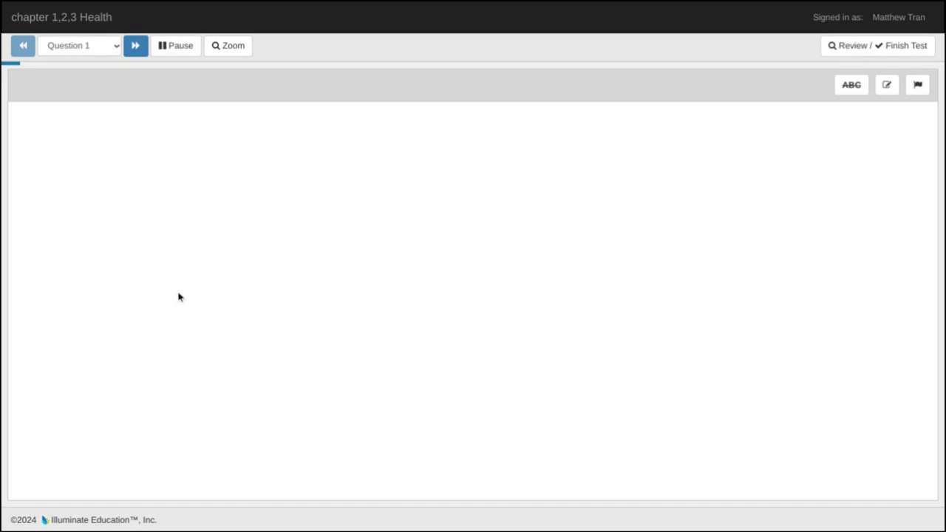
pyautogui.press('Escape')
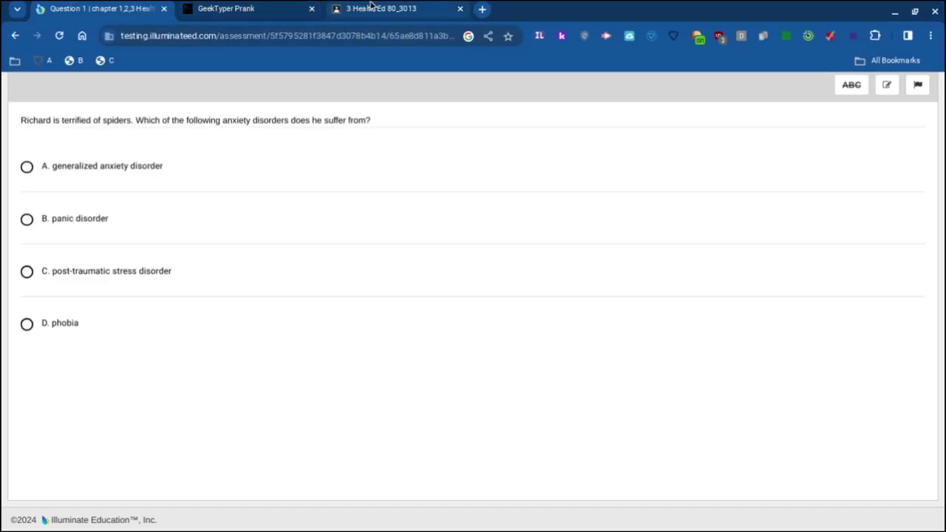
pyautogui.click(373, 8)
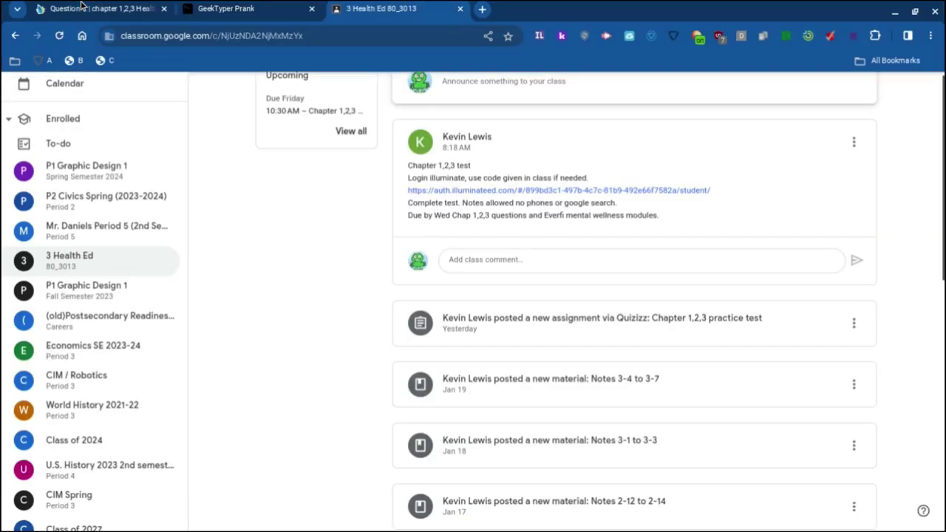
pyautogui.click(16, 8)
pyautogui.click(126, 98)
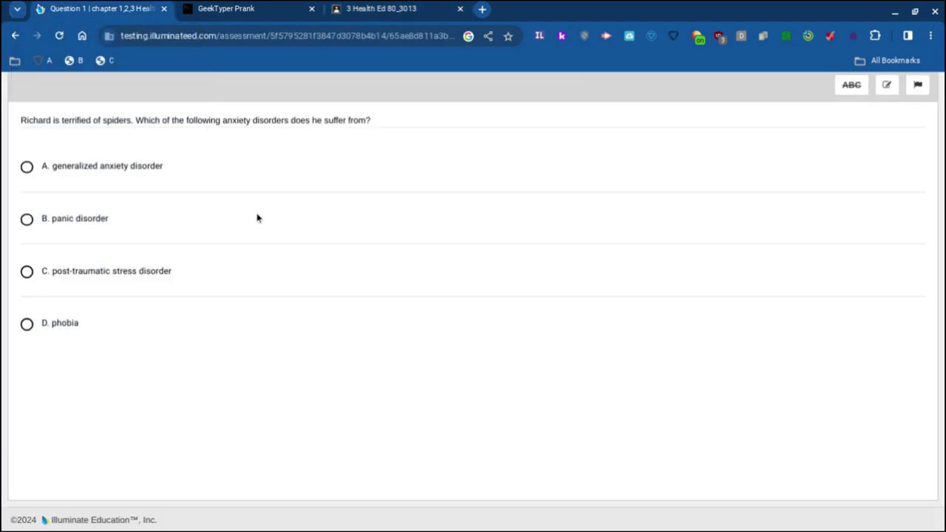
# Step: Answer Question 1 with D, phobia, after trying A and B, staying on Question 1
pyautogui.click(63, 169)
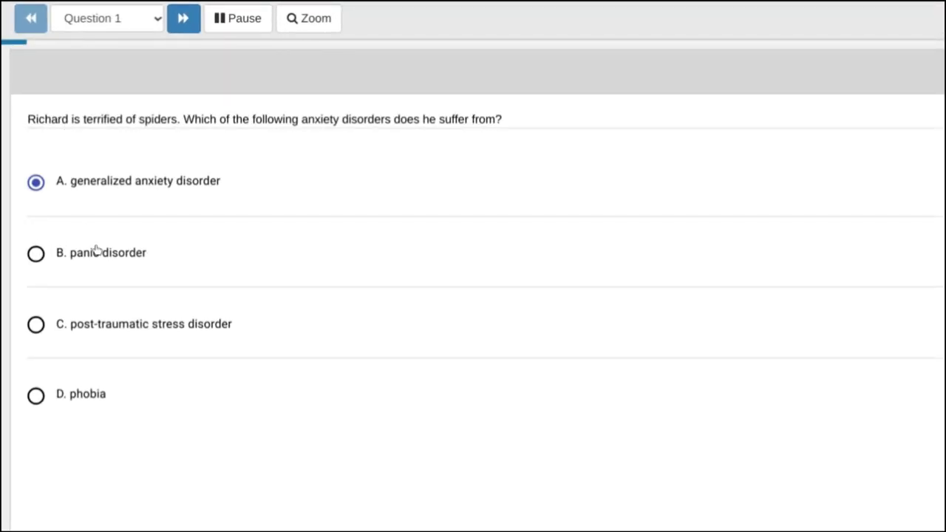
pyautogui.click(102, 256)
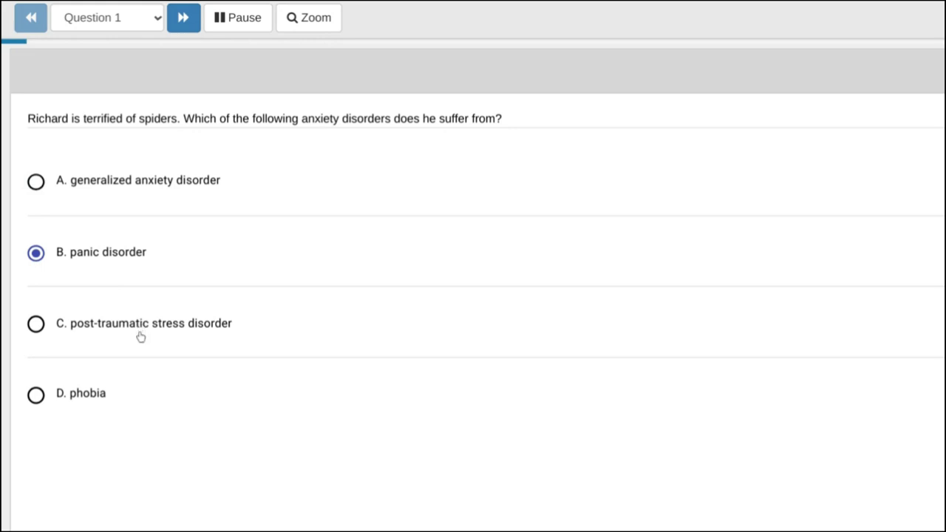
pyautogui.click(88, 397)
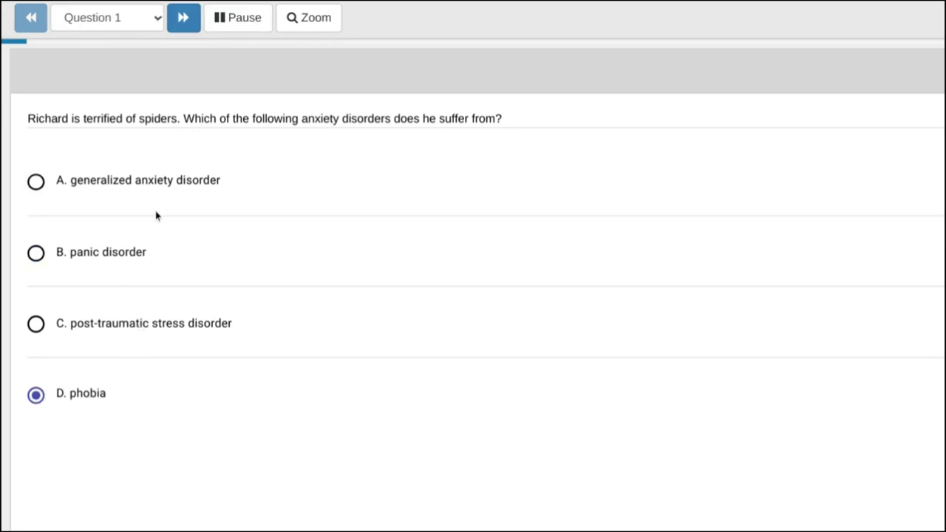
pyautogui.scroll(1, 116, 172)
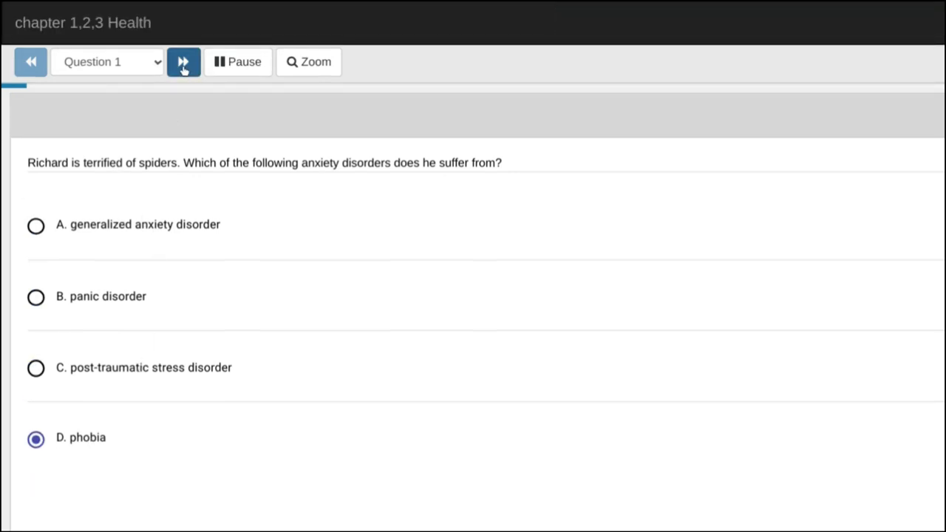
pyautogui.click(124, 73)
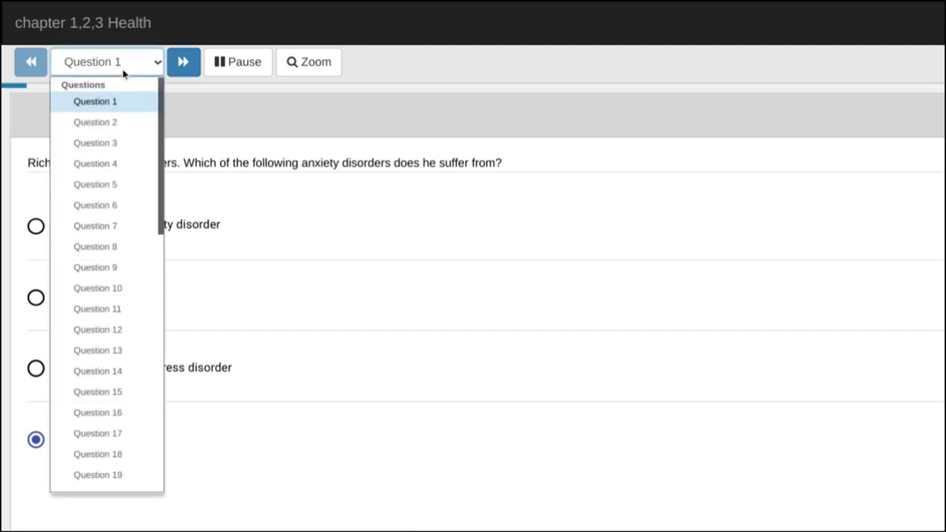
pyautogui.scroll(-4, 131, 129)
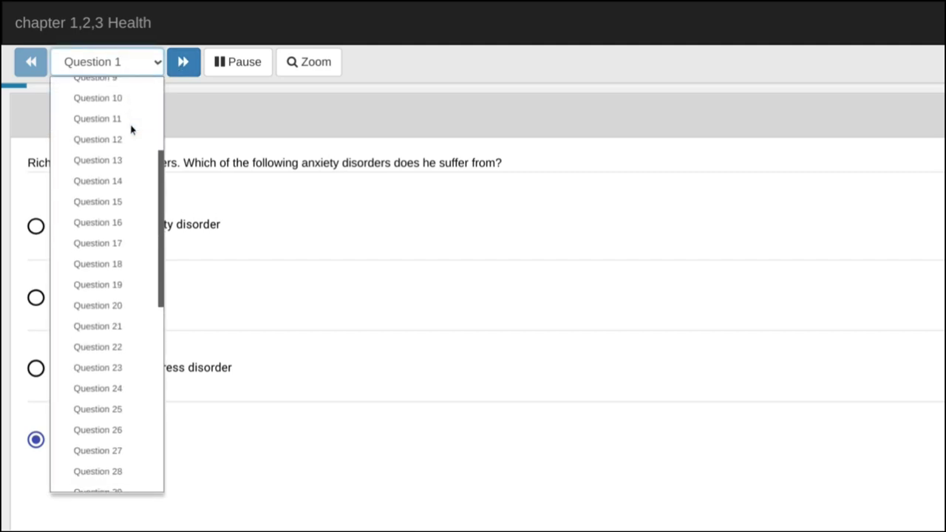
pyautogui.scroll(-7, 130, 129)
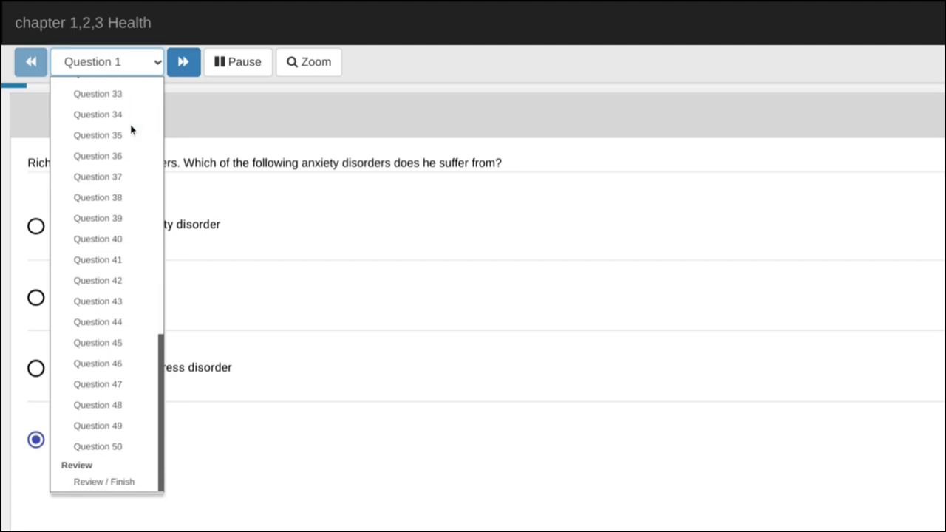
pyautogui.click(139, 63)
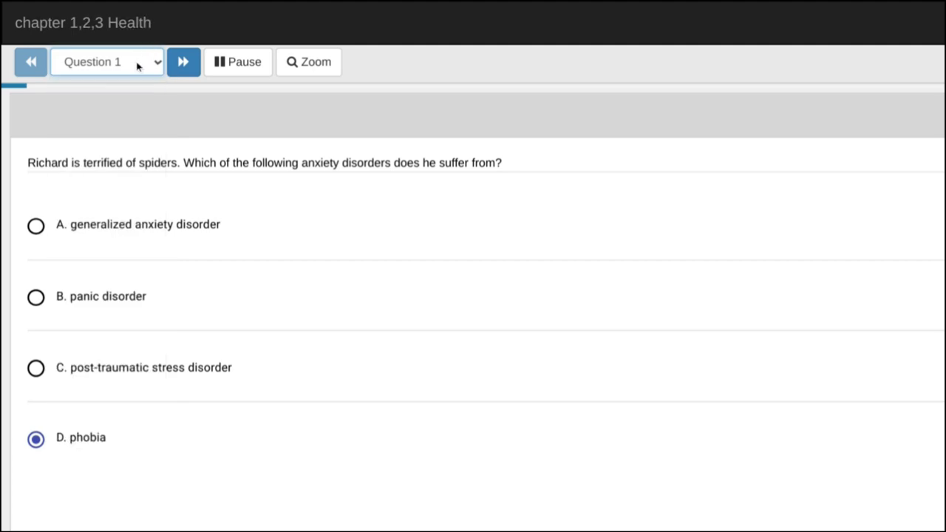
# Step: Answer Question 2 with resistance and Question 3 with getting the highest score on a difficult exam
pyautogui.click(183, 65)
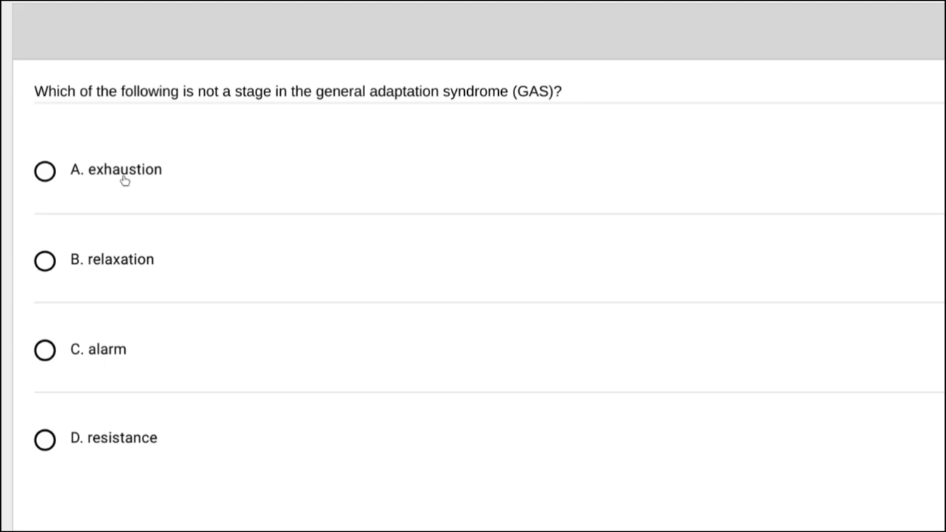
pyautogui.click(127, 439)
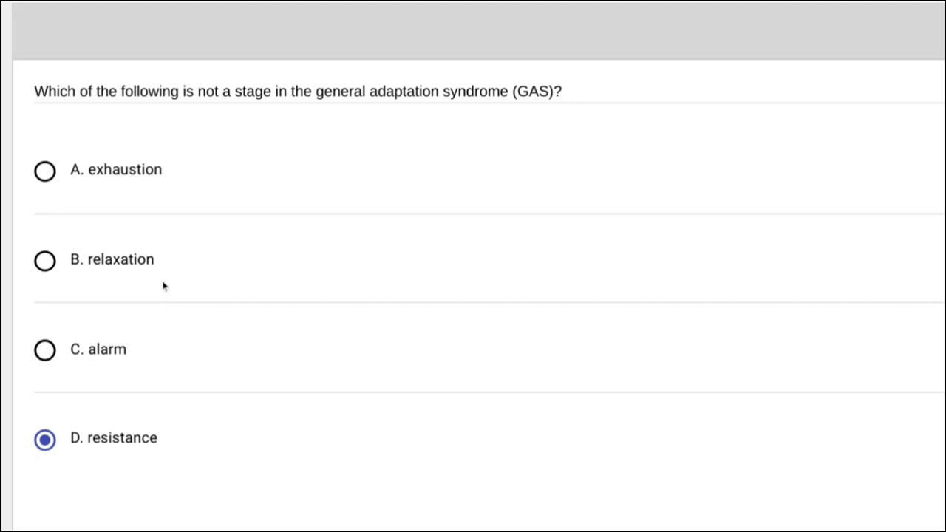
pyautogui.click(135, 45)
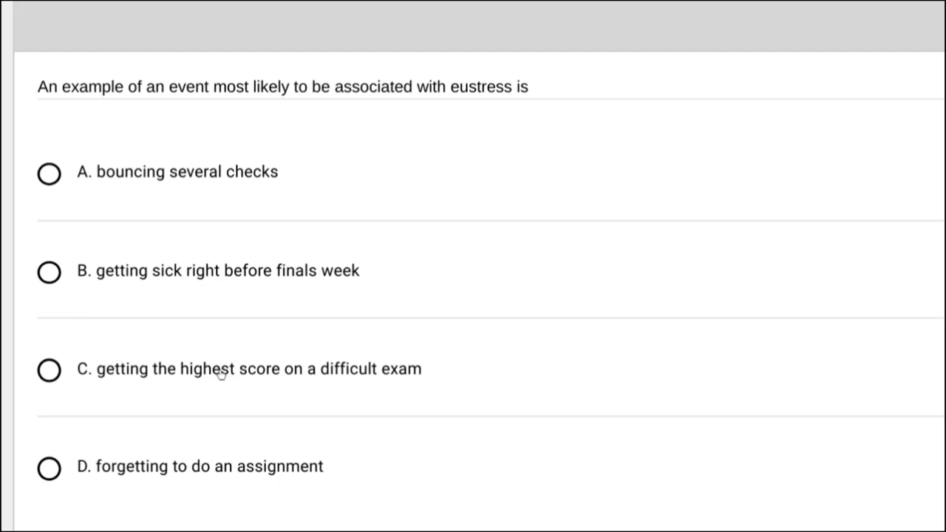
pyautogui.click(219, 373)
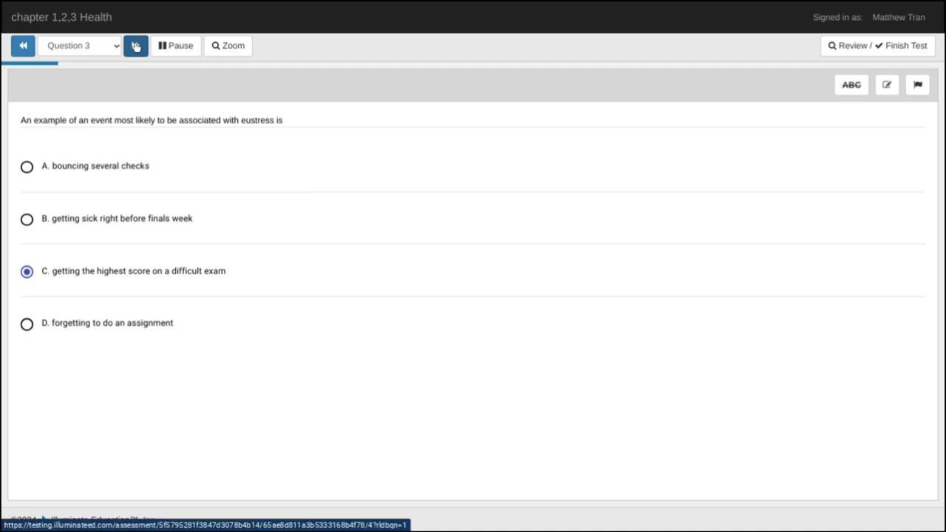
pyautogui.click(136, 46)
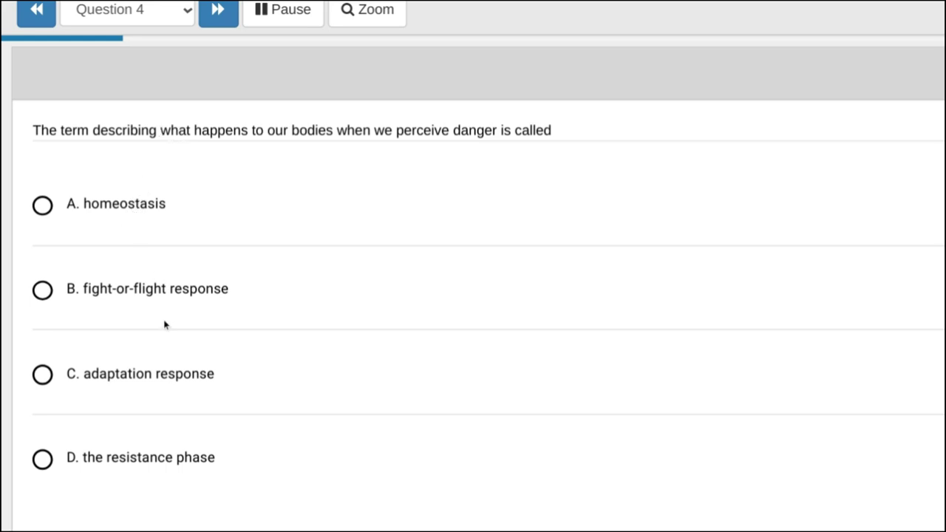
# Step: Answer Question 4 with B, fight-or-flight response, and advance to Question 5
pyautogui.click(175, 291)
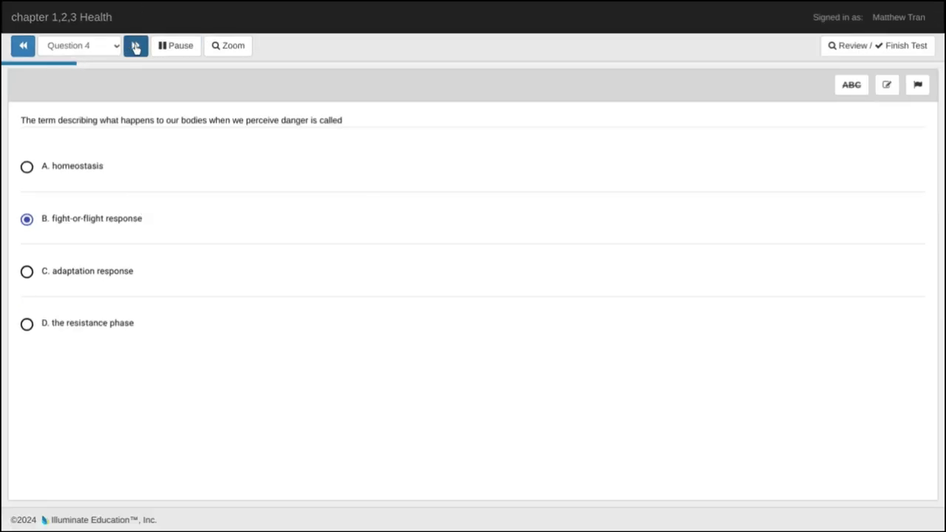
pyautogui.click(136, 47)
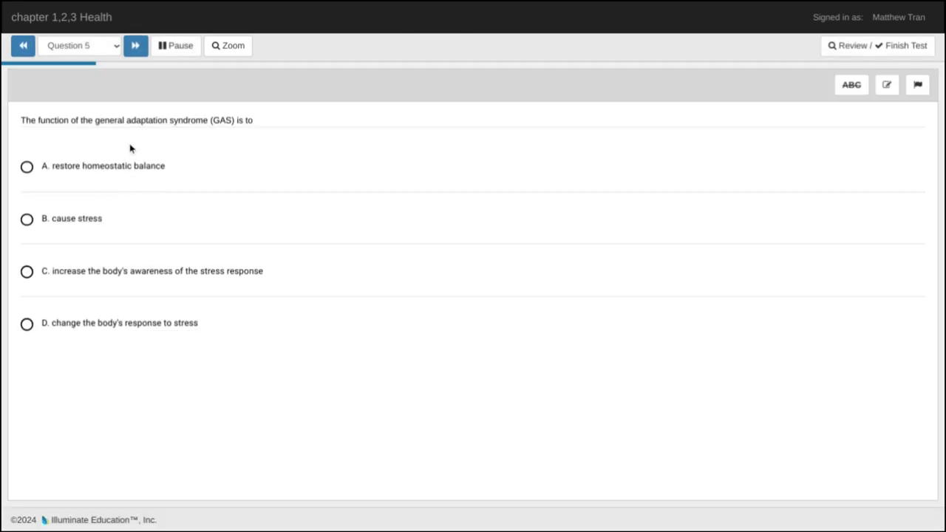
# Step: Review Questions 4 back through 1, then jump ahead to Question 5
pyautogui.click(81, 46)
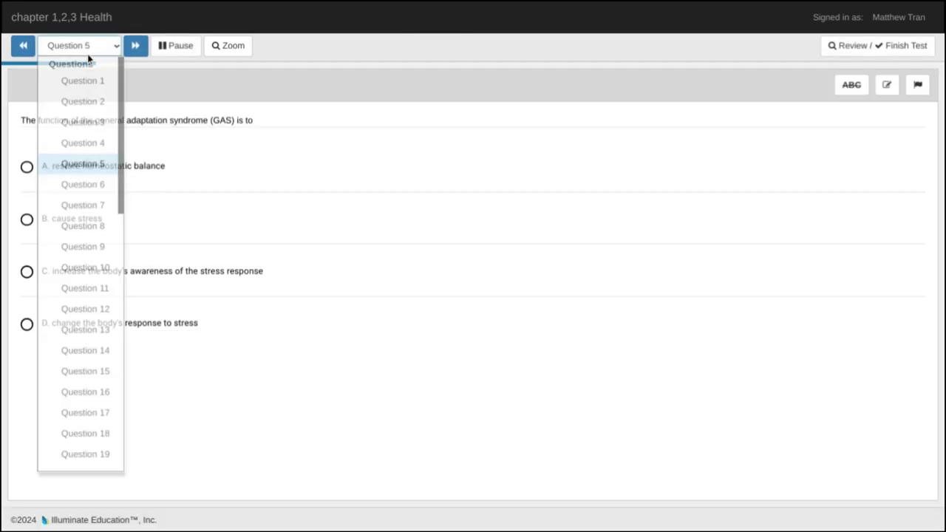
pyautogui.click(103, 141)
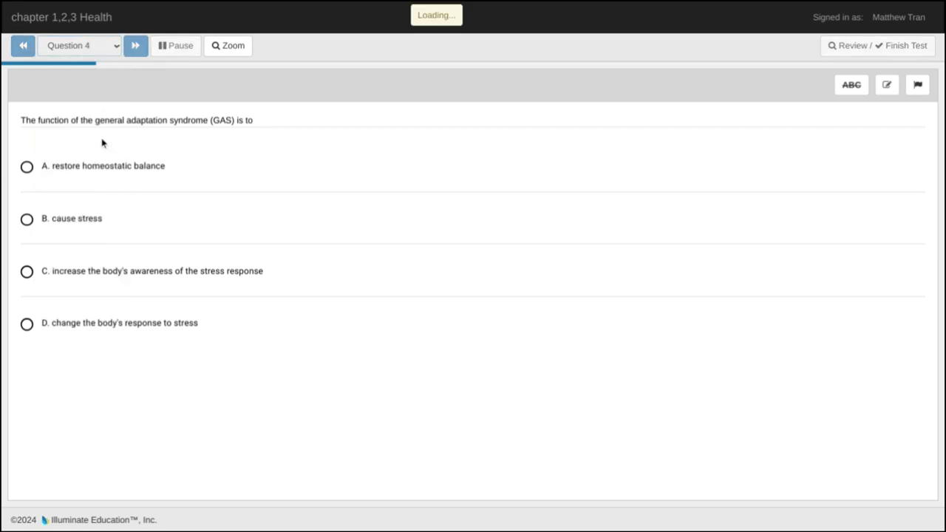
pyautogui.click(23, 47)
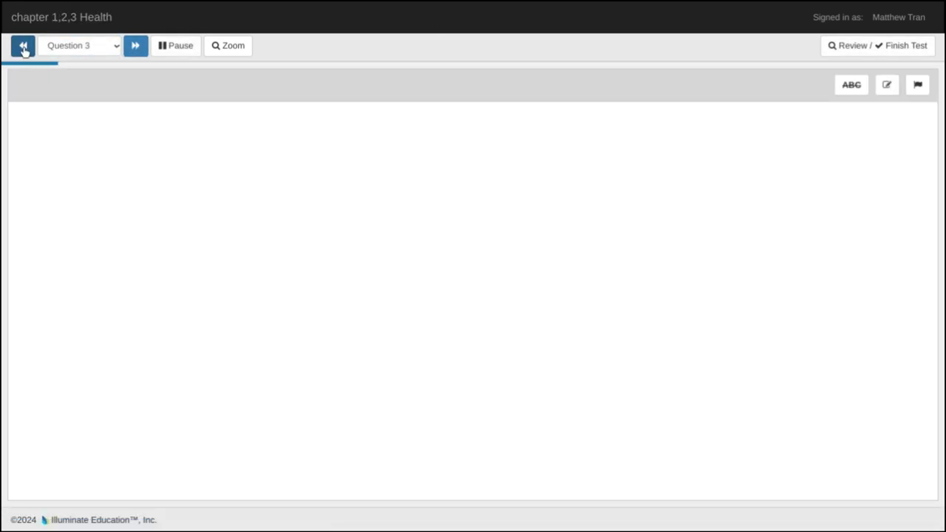
pyautogui.click(23, 47)
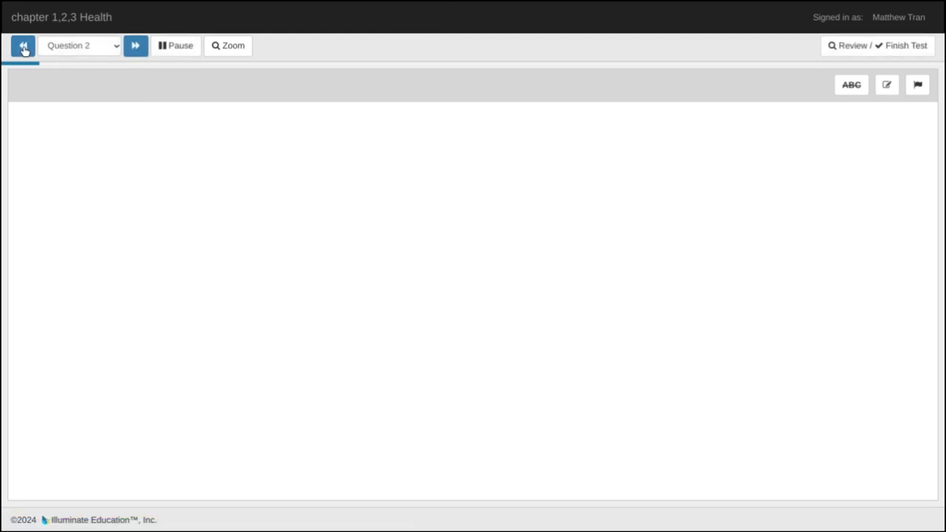
pyautogui.click(23, 47)
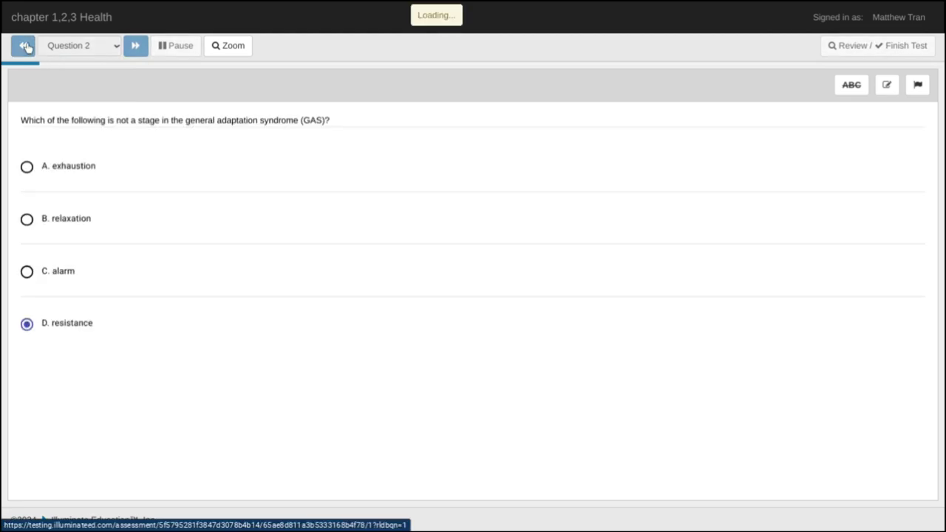
pyautogui.click(85, 47)
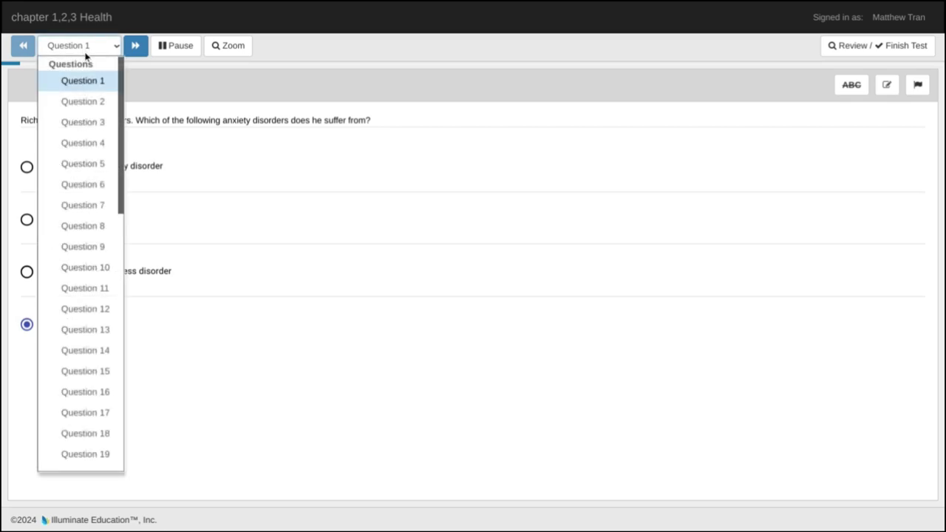
pyautogui.click(105, 185)
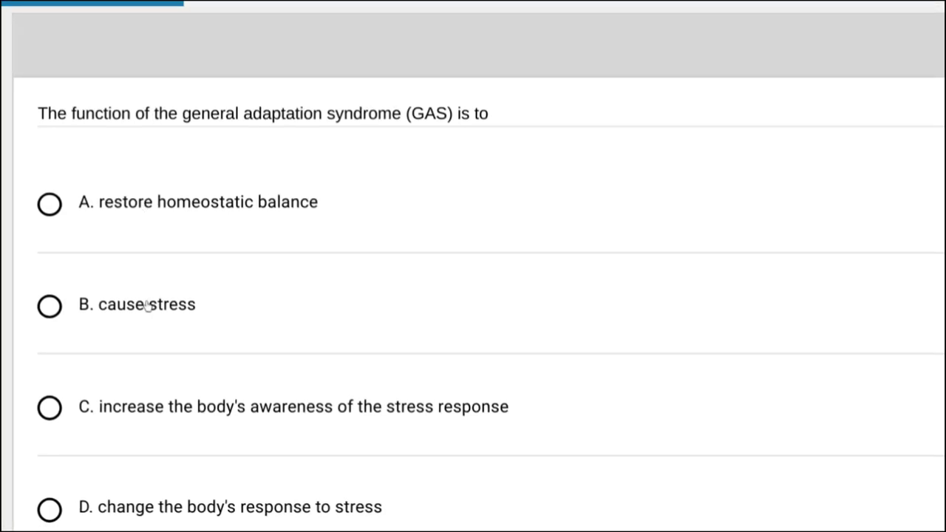
# Step: Answer Question 5 with D, change the body's response to stress, after first picking C, and advance
pyautogui.scroll(-1, 145, 306)
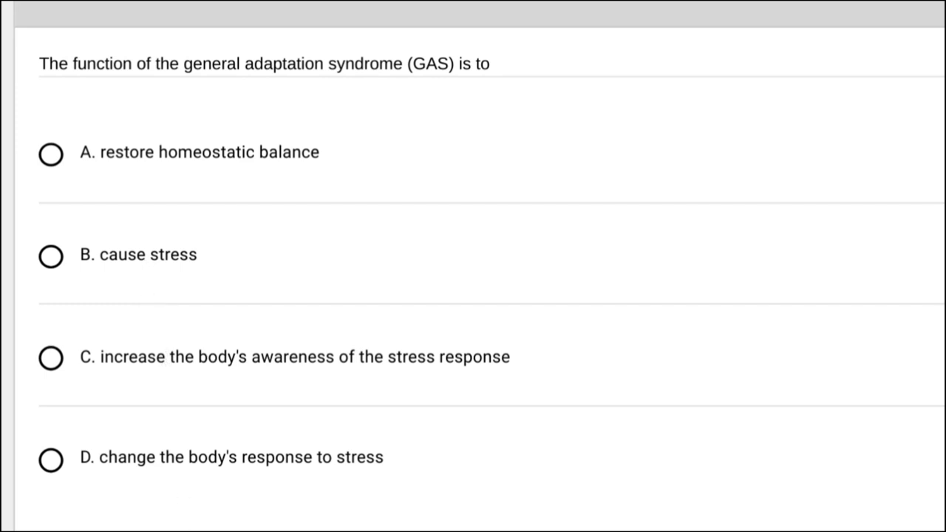
pyautogui.click(201, 355)
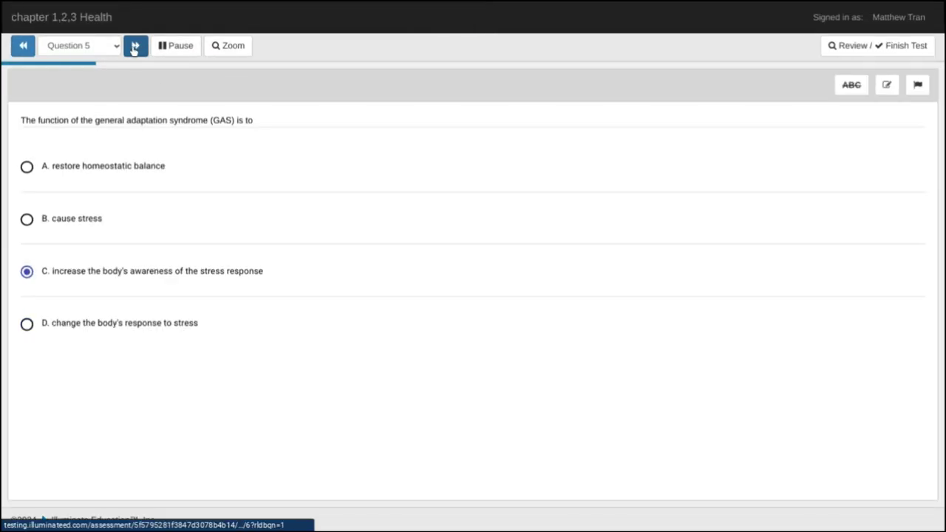
pyautogui.moveTo(247, 6)
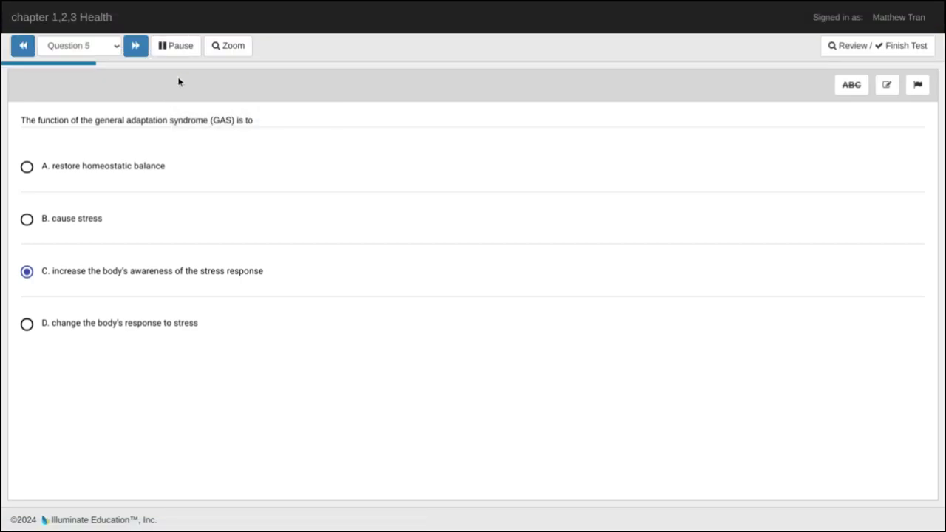
pyautogui.moveTo(314, 6)
pyautogui.click(174, 323)
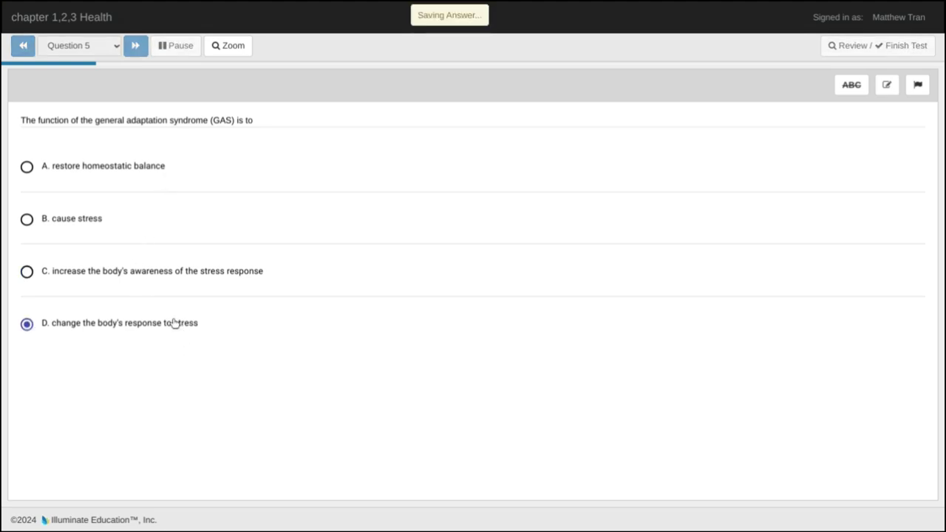
pyautogui.click(136, 54)
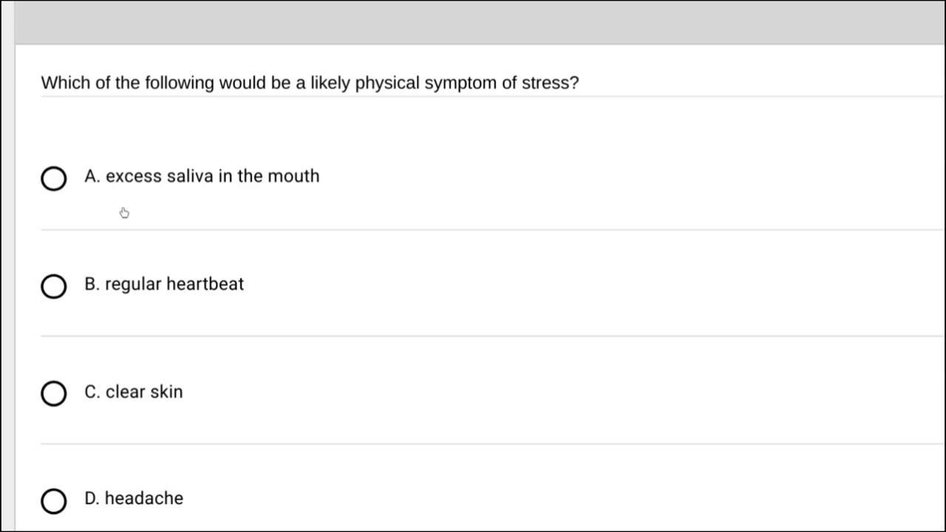
# Step: Answer Question 6 with D, headache, and zoom the page out slightly
pyautogui.scroll(-1, 133, 276)
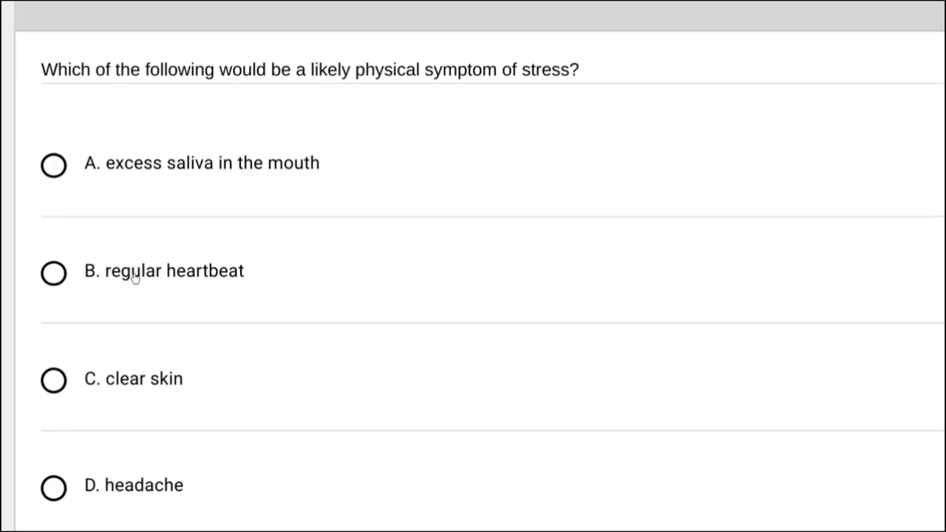
pyautogui.click(131, 421)
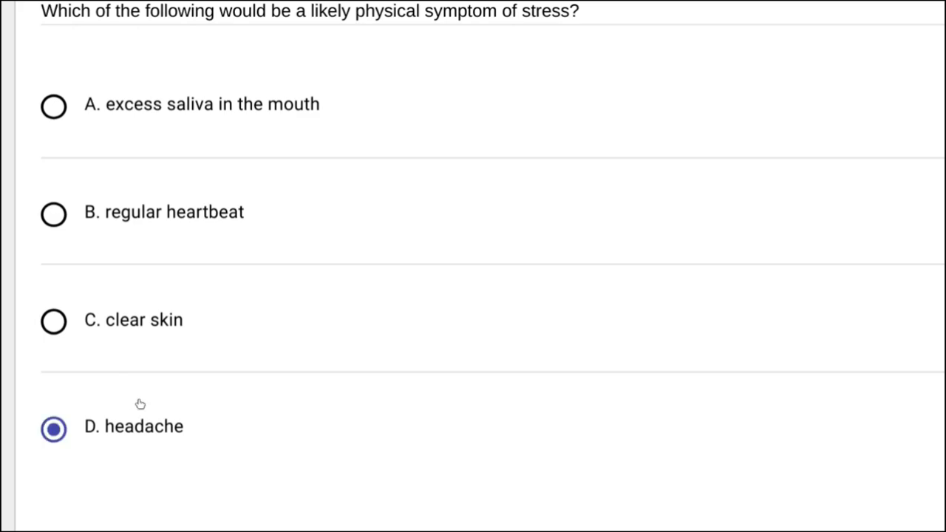
pyautogui.scroll(1, 143, 392)
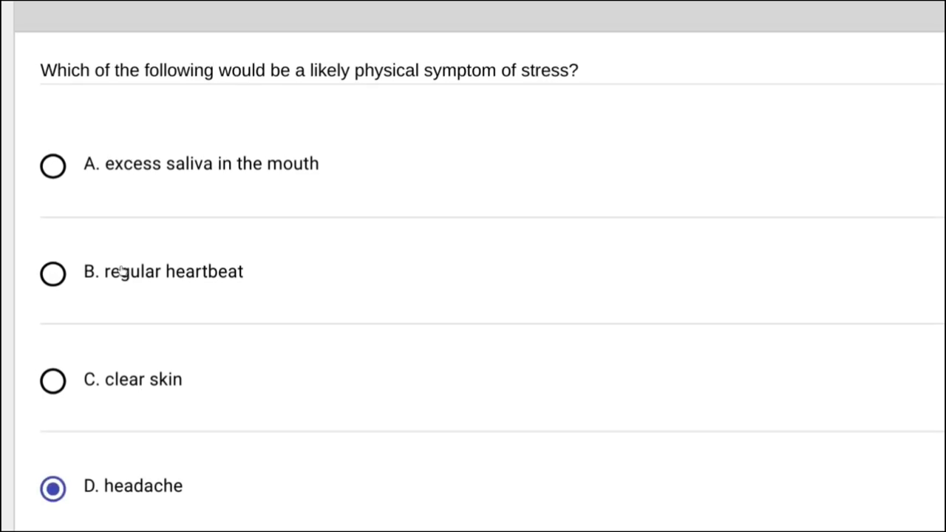
pyautogui.hotkey('ctrl', '-')
pyautogui.hotkey('ctrl', '-')
pyautogui.scroll(1, 121, 299)
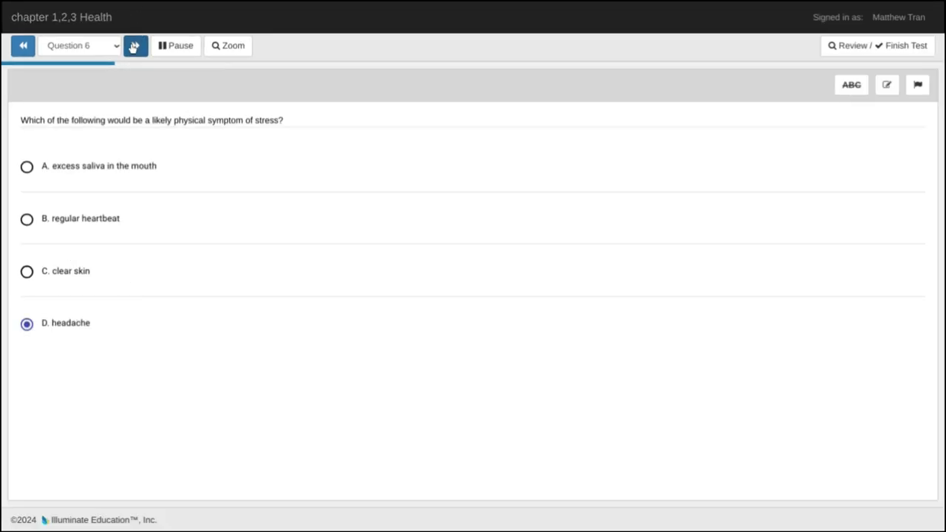
# Step: Recheck Question 5's saved answer twice, then advance to Question 7
pyautogui.click(25, 47)
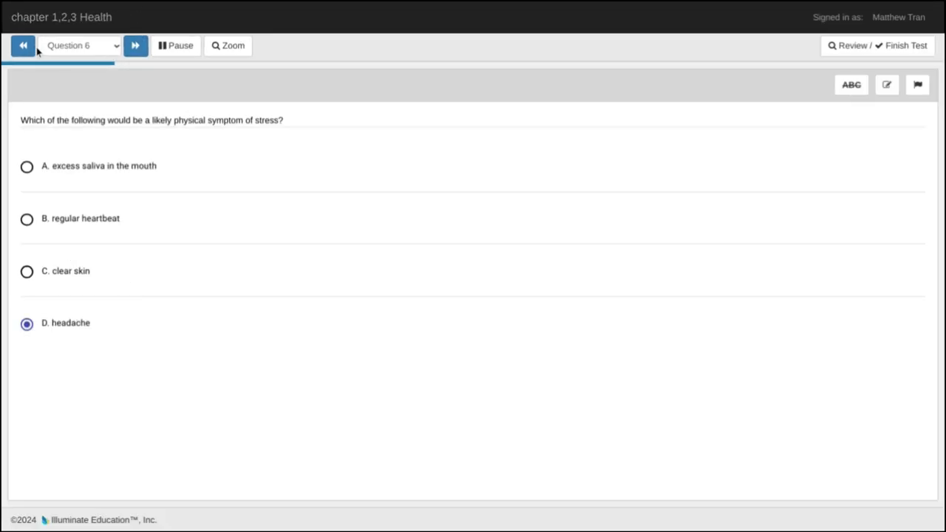
pyautogui.click(135, 47)
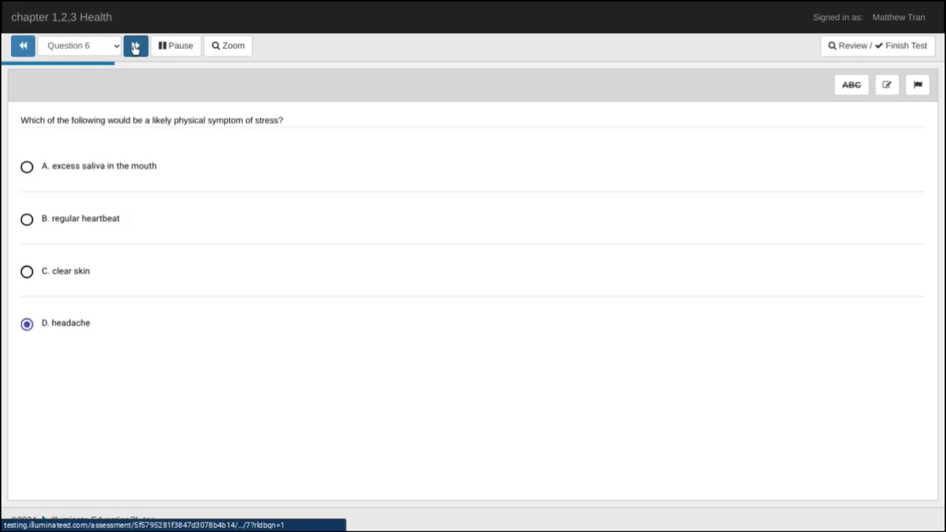
pyautogui.click(23, 46)
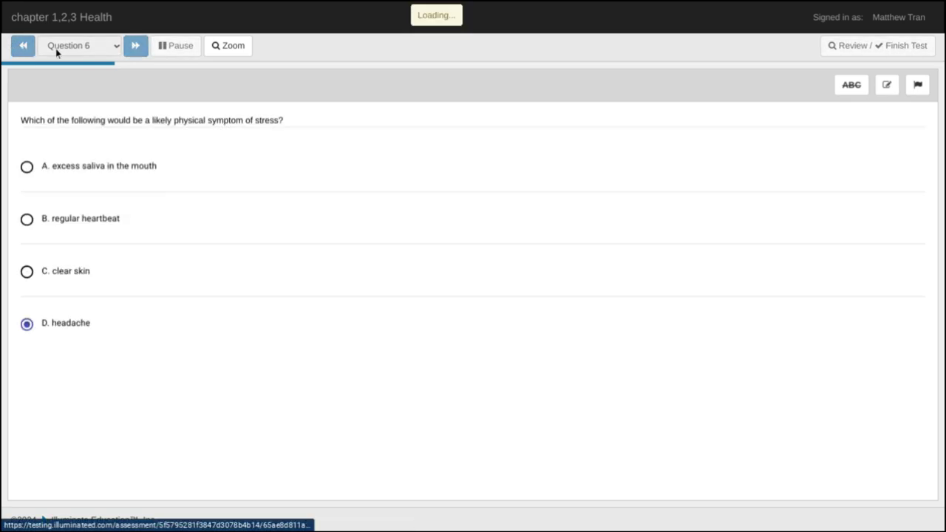
pyautogui.click(136, 45)
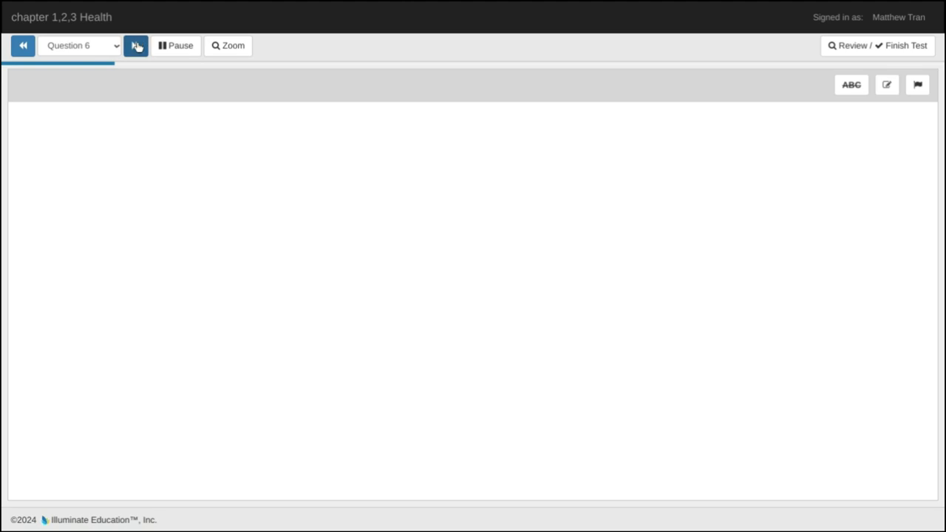
pyautogui.click(135, 47)
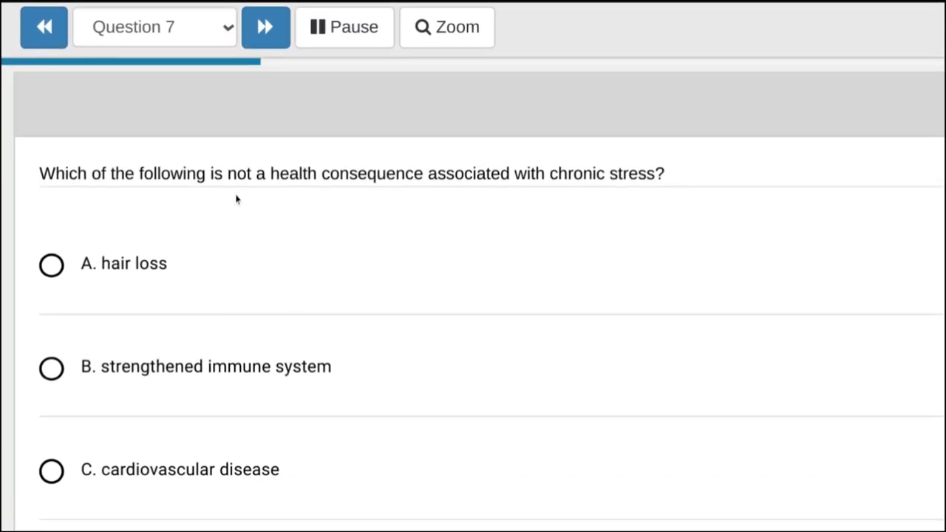
# Step: Answer question 7 with strengthened immune system
pyautogui.scroll(-1, 133, 298)
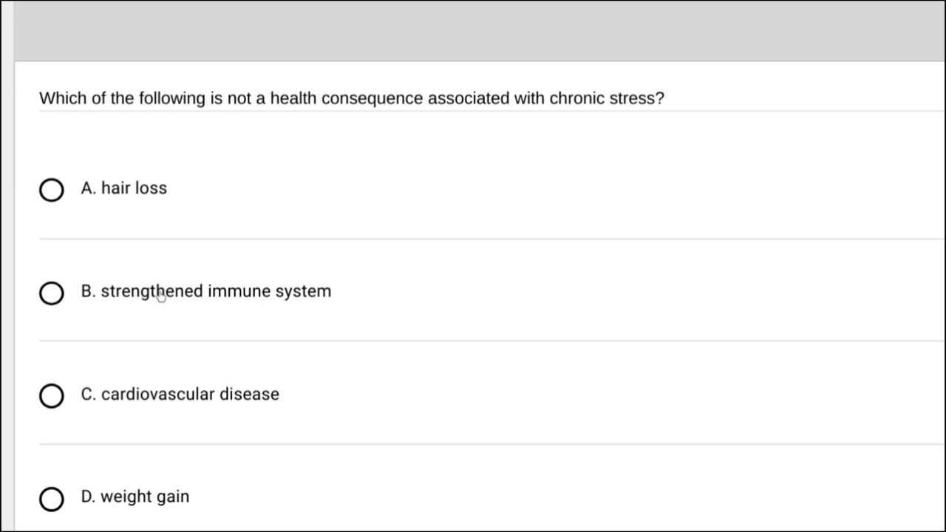
pyautogui.click(169, 302)
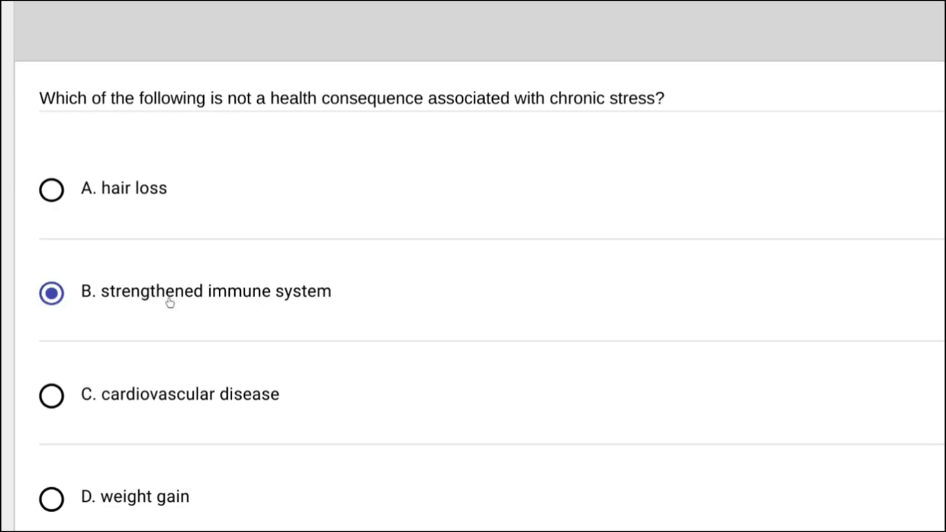
pyautogui.scroll(-1, 165, 316)
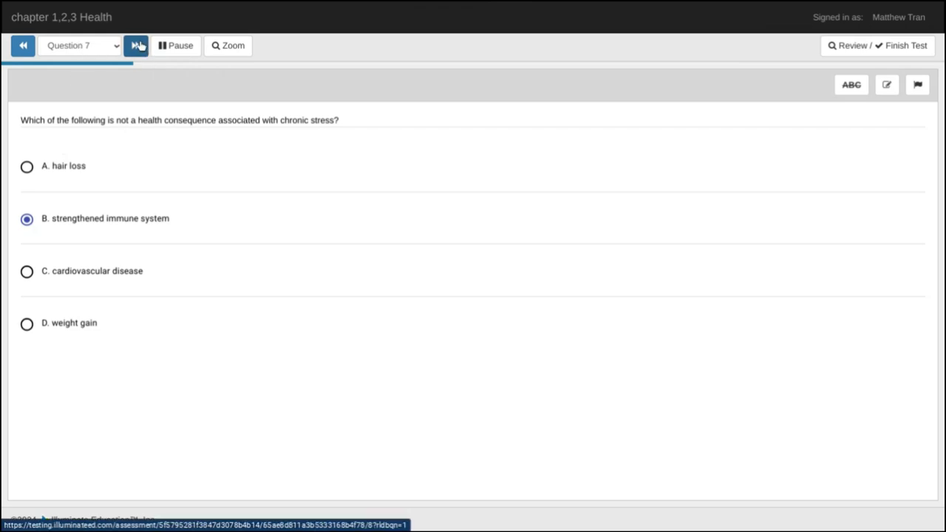
# Step: Answer question 8 with B, drinking large amounts of liquid before bed
pyautogui.click(135, 46)
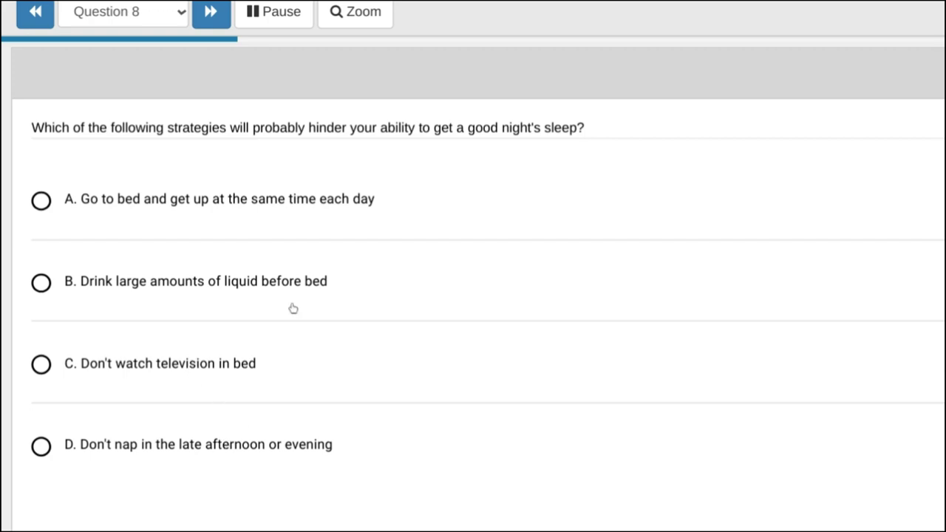
pyautogui.click(274, 284)
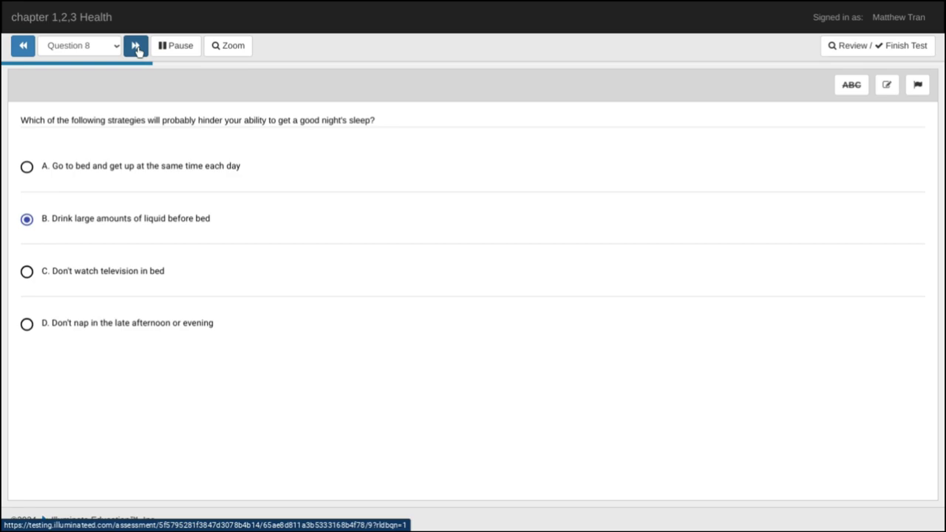
pyautogui.click(136, 46)
# Step: Mark question 9's exercise statement True
pyautogui.click(135, 47)
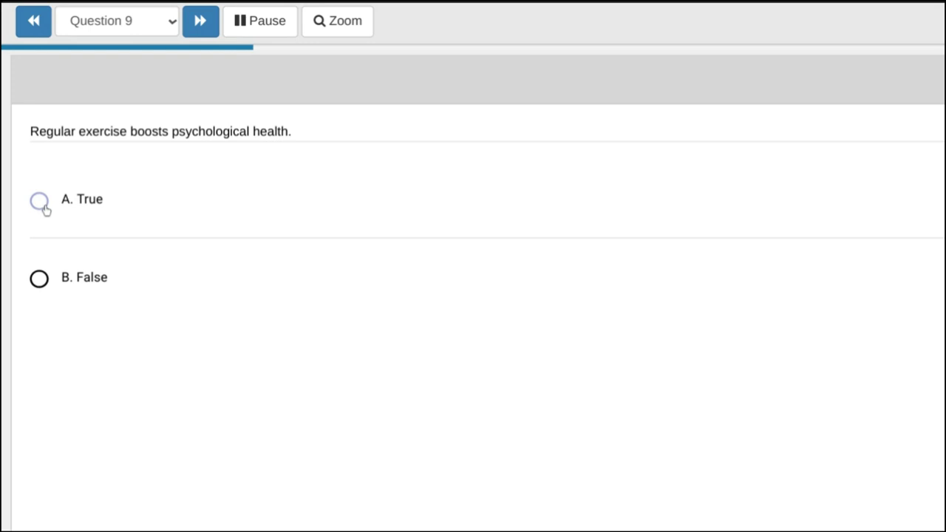
pyautogui.click(41, 202)
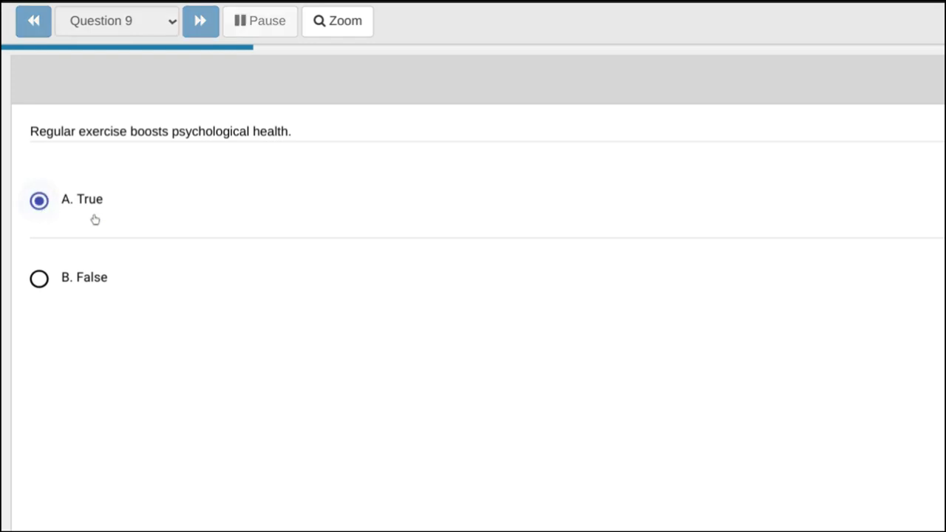
pyautogui.click(42, 281)
pyautogui.click(42, 204)
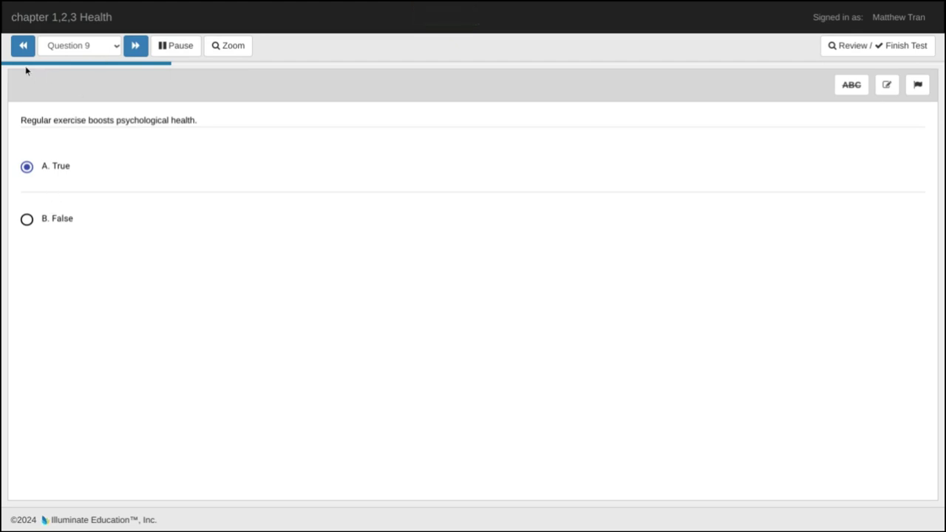
# Step: Recheck that question 8 is still answered B
pyautogui.click(23, 45)
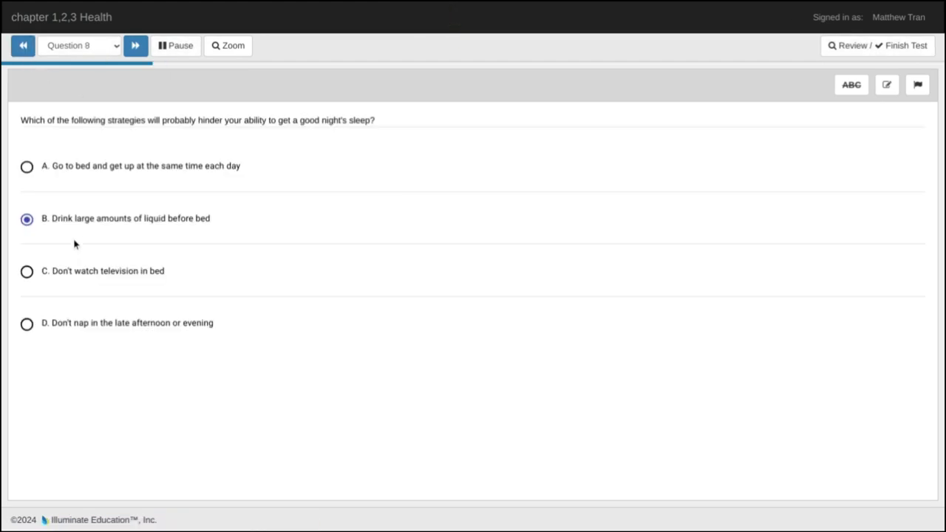
pyautogui.click(28, 219)
pyautogui.click(135, 46)
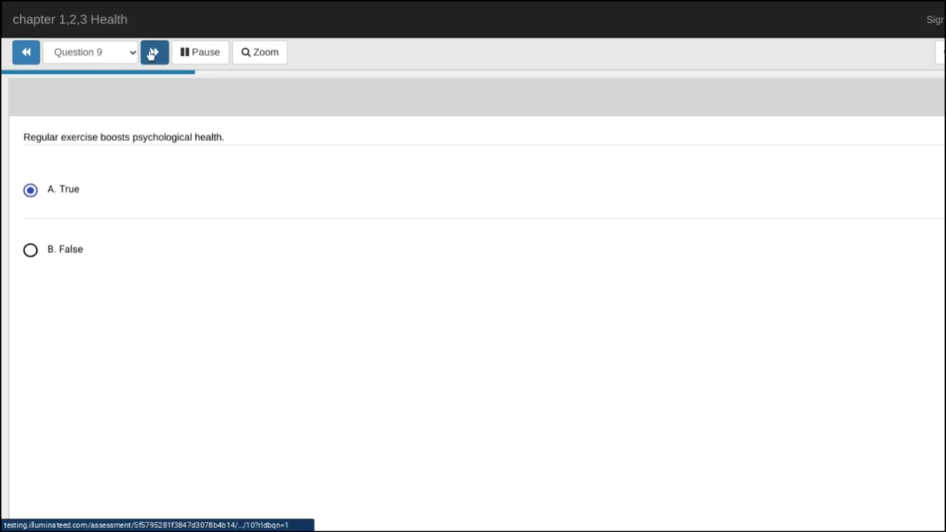
# Step: Answer question 10 with D, technostress
pyautogui.click(152, 53)
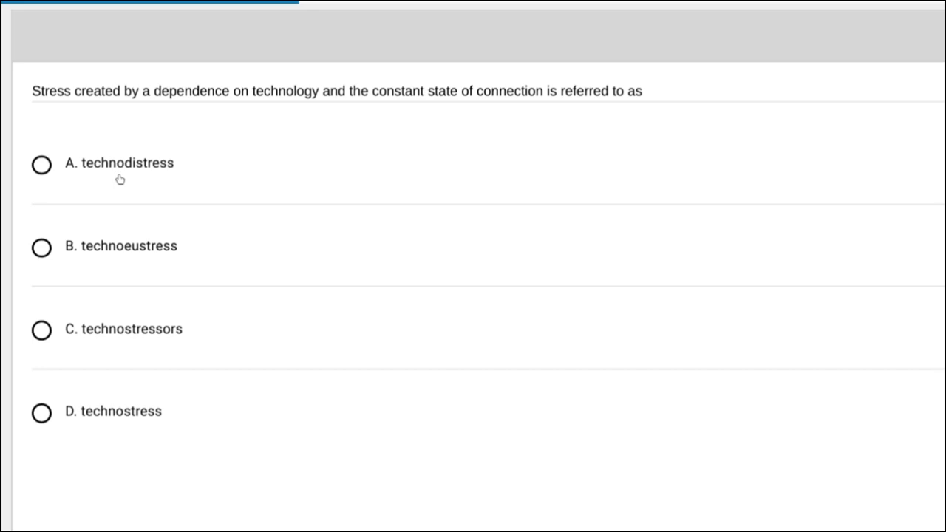
pyautogui.click(138, 403)
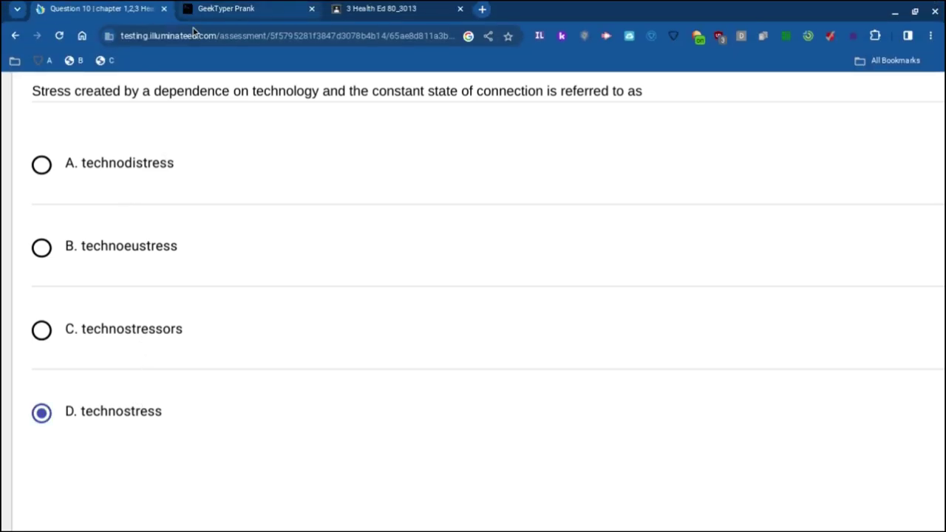
pyautogui.scroll(2, 169, 182)
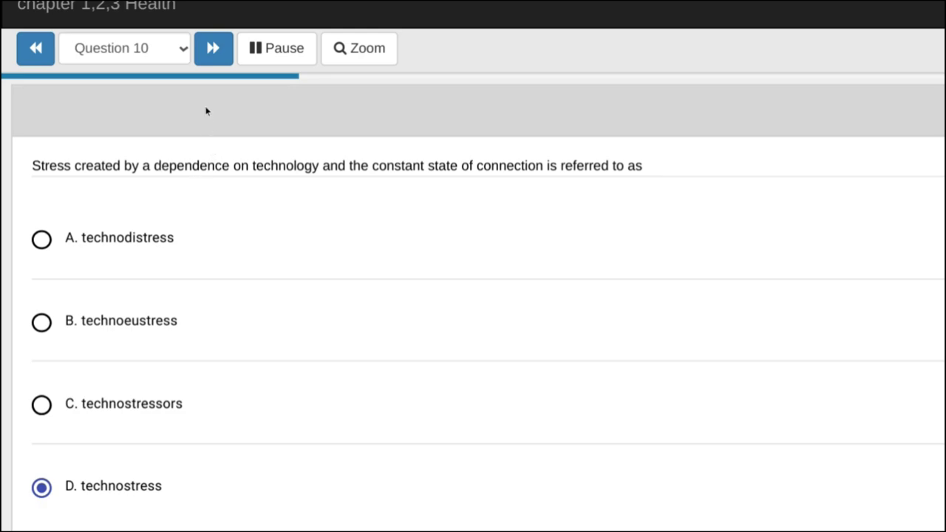
pyautogui.click(210, 47)
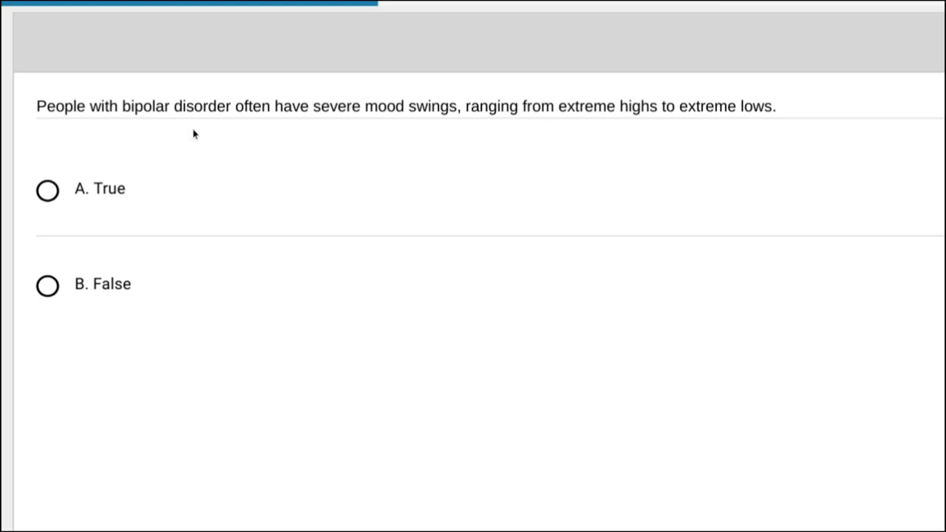
# Step: Mark question 11 on bipolar disorder True and answer question 12 B, time-driven perfectionists
pyautogui.click(46, 192)
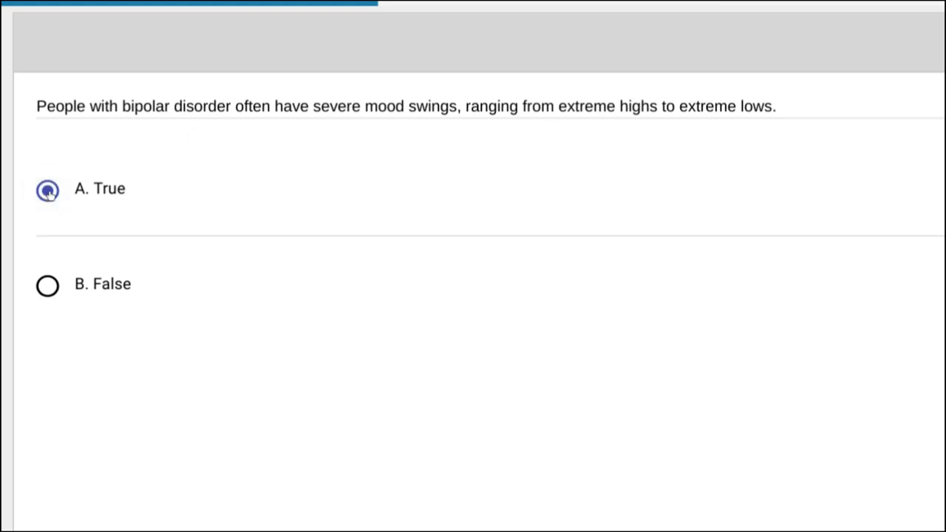
pyautogui.click(136, 46)
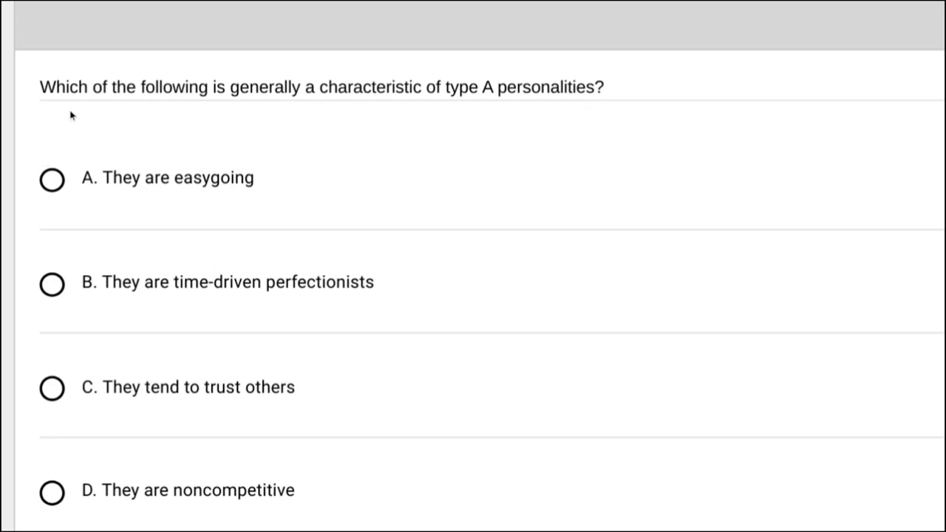
pyautogui.scroll(-1, 85, 92)
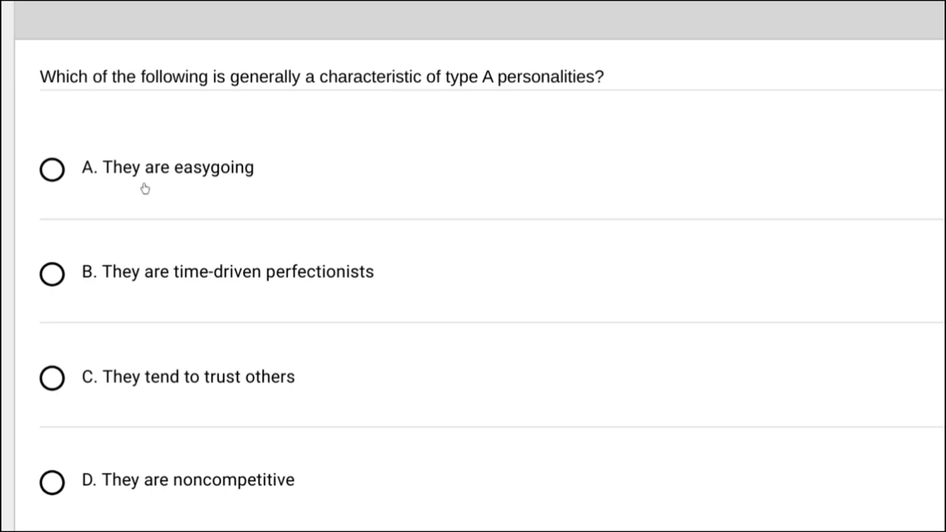
pyautogui.scroll(-2, 142, 279)
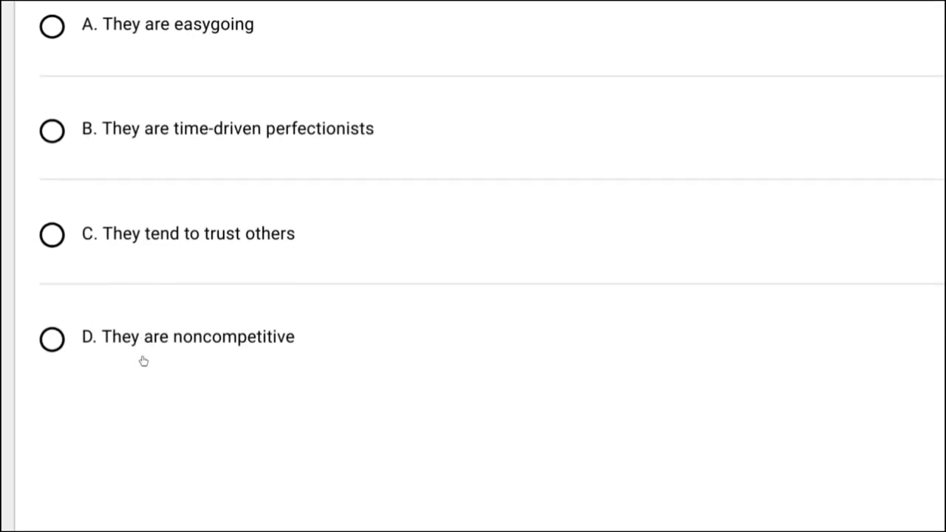
pyautogui.scroll(4, 141, 361)
pyautogui.click(146, 395)
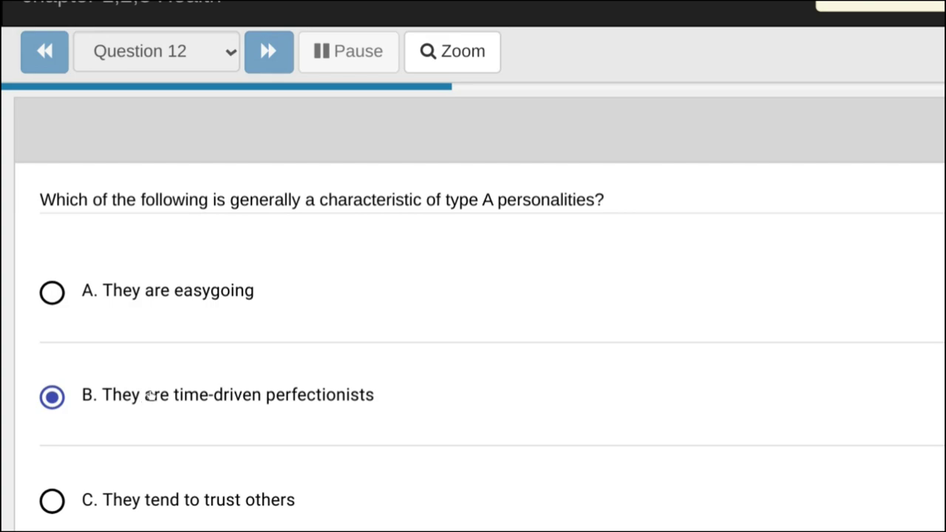
pyautogui.scroll(-1, 152, 399)
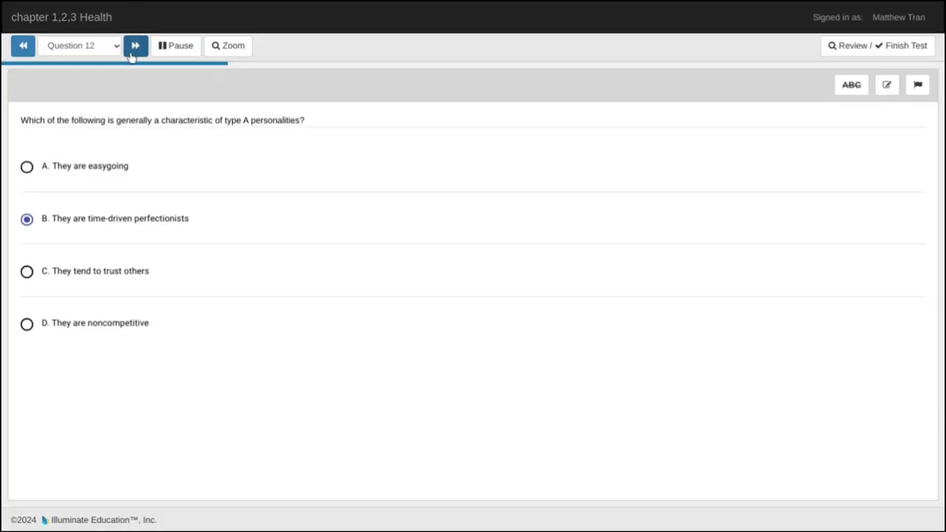
pyautogui.click(134, 48)
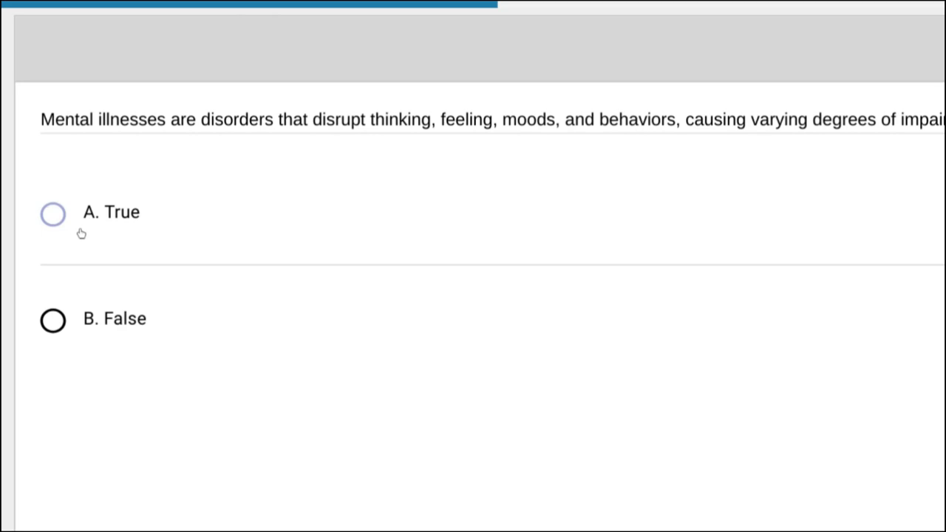
# Step: Mark questions 13 (mental illness), 14 (emotional health) and 15 (sleep) True
pyautogui.click(94, 220)
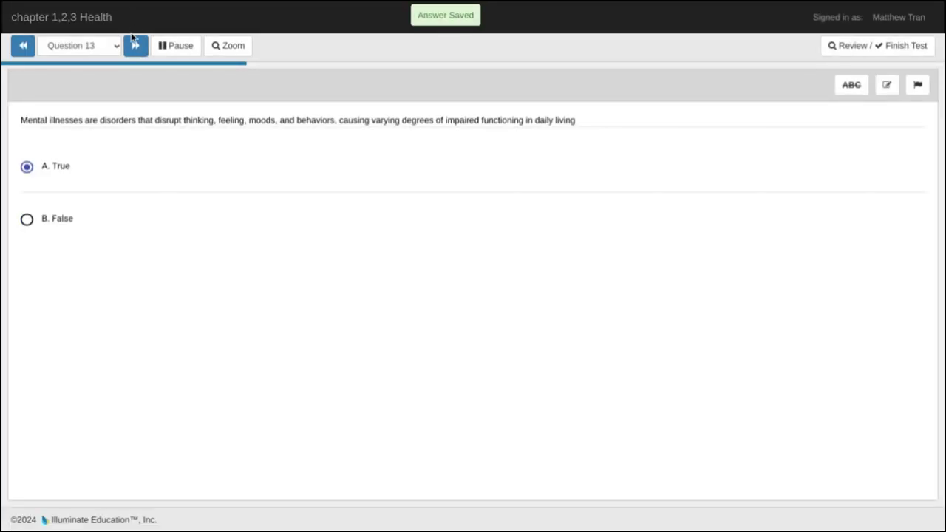
pyautogui.click(135, 45)
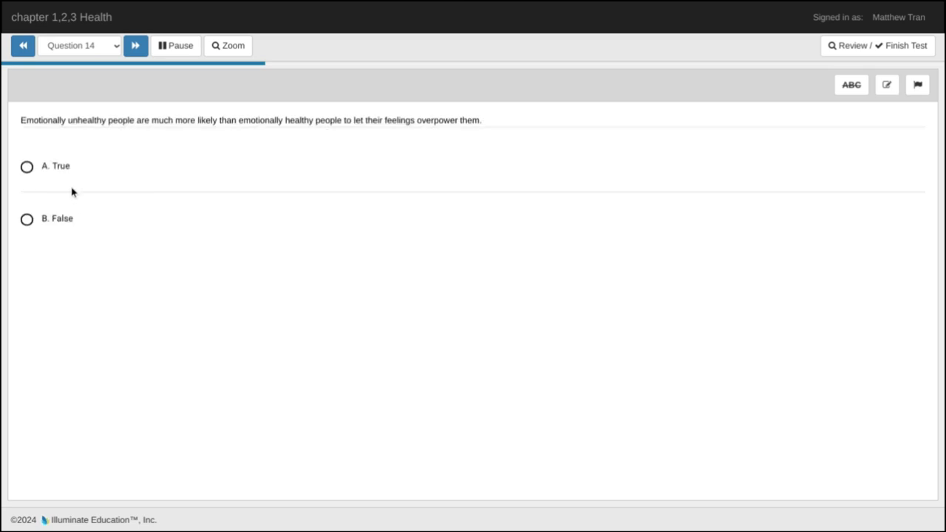
pyautogui.click(27, 168)
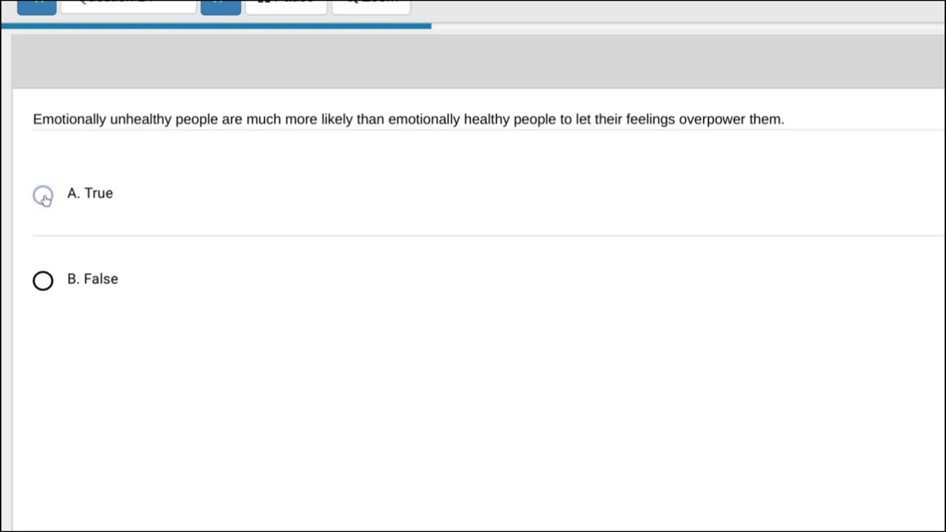
pyautogui.click(44, 196)
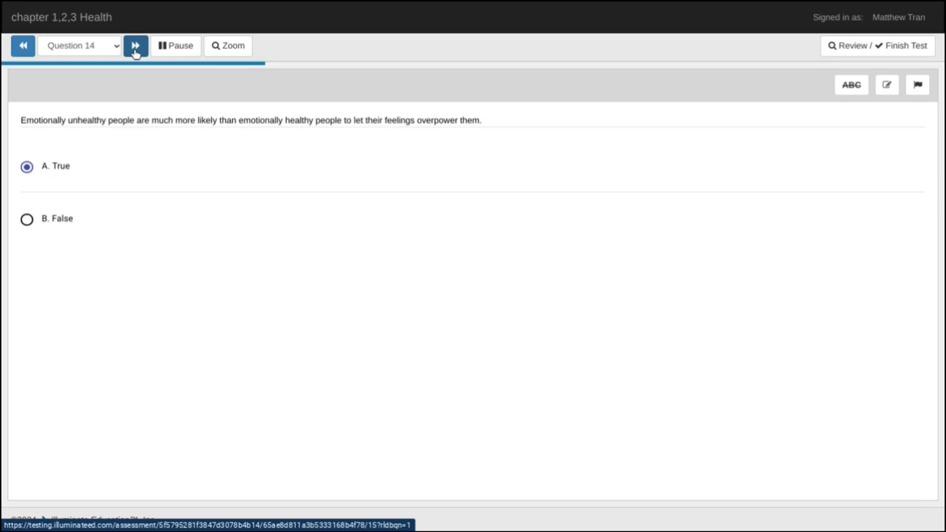
pyautogui.click(135, 49)
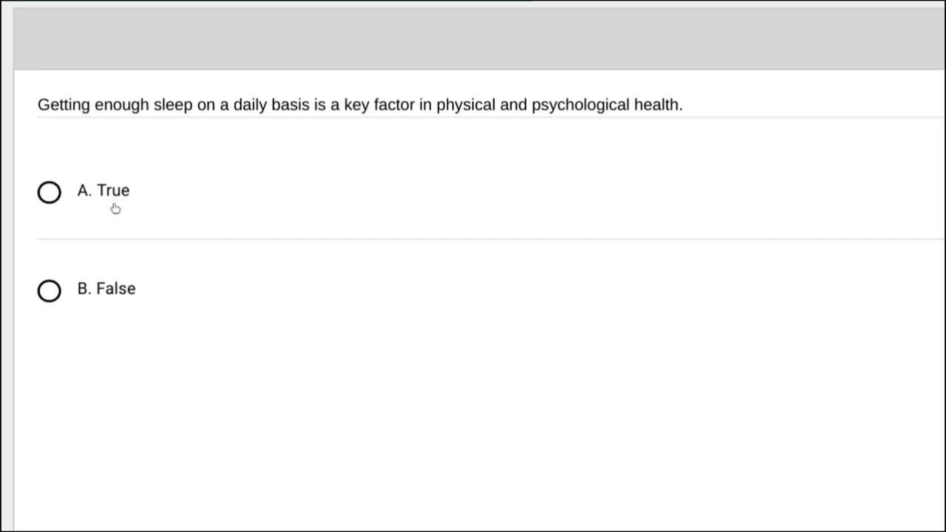
pyautogui.click(108, 197)
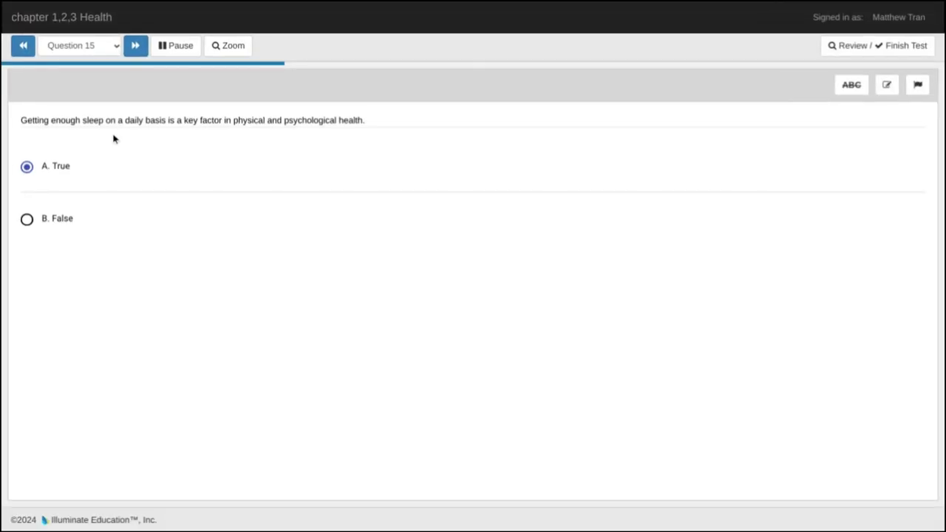
pyautogui.click(136, 48)
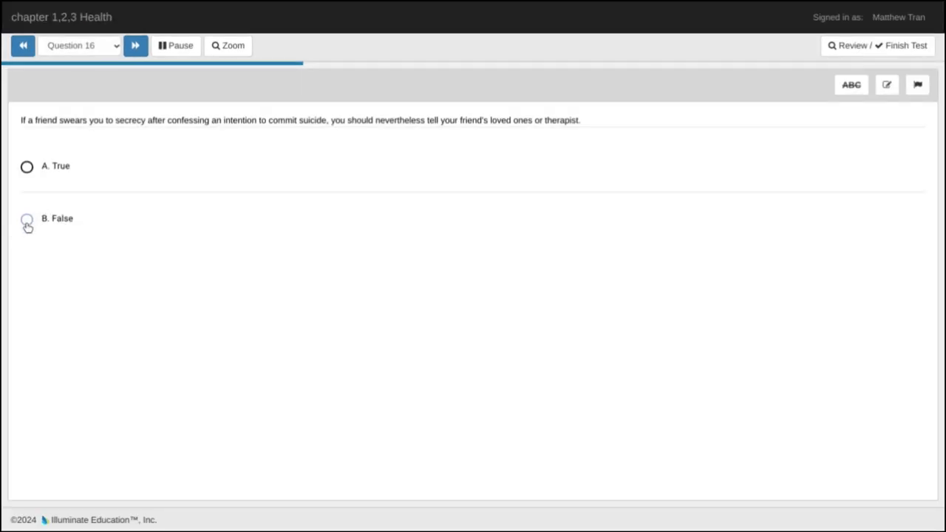
# Step: Mark question 16 on secrecy False, and questions 17 (yoga) and 18 (GAS alarm stage) True
pyautogui.click(27, 226)
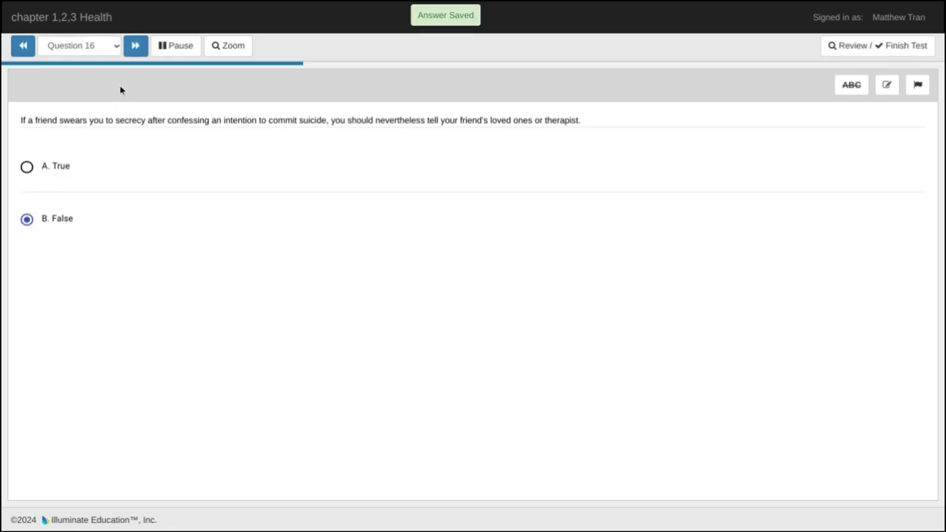
pyautogui.click(135, 45)
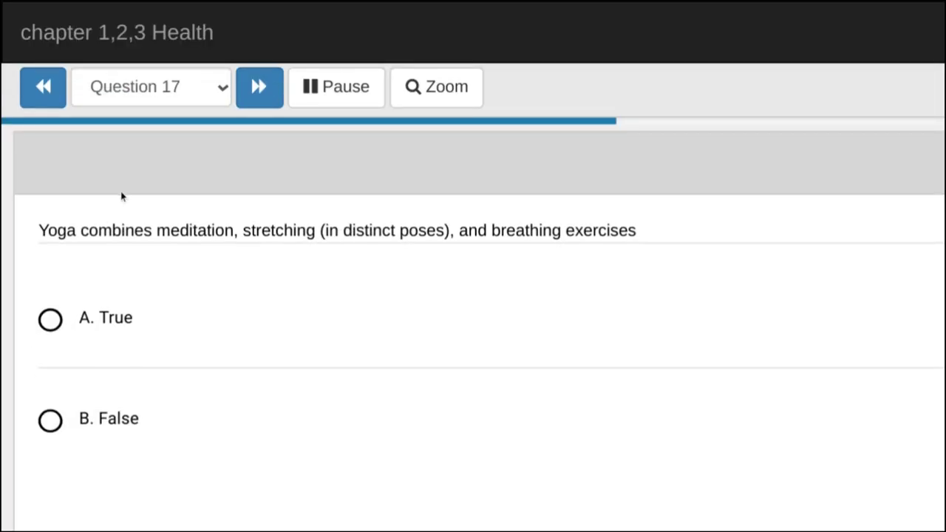
pyautogui.scroll(-1, 121, 195)
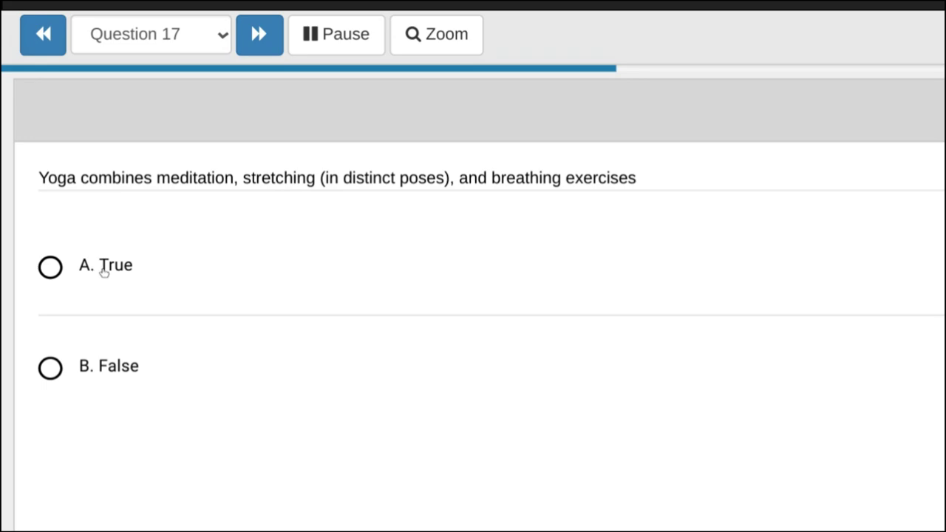
pyautogui.click(93, 373)
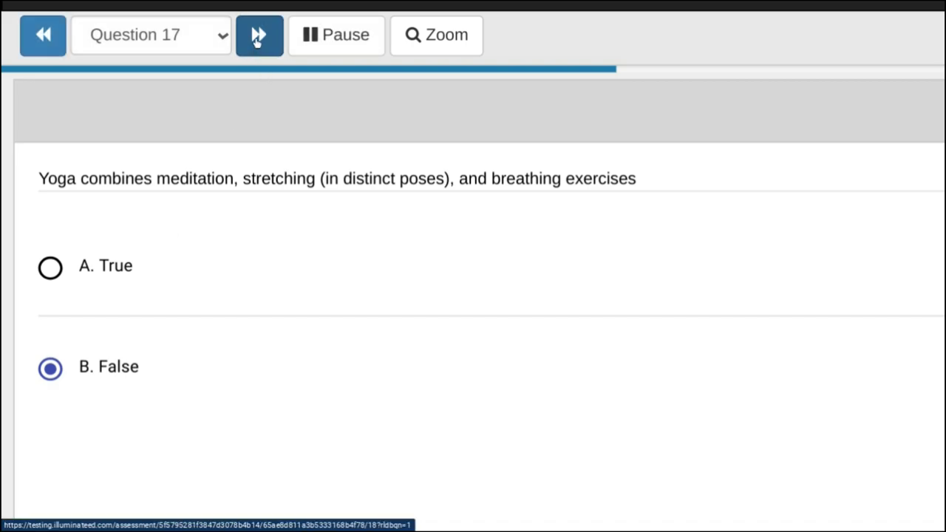
pyautogui.click(121, 281)
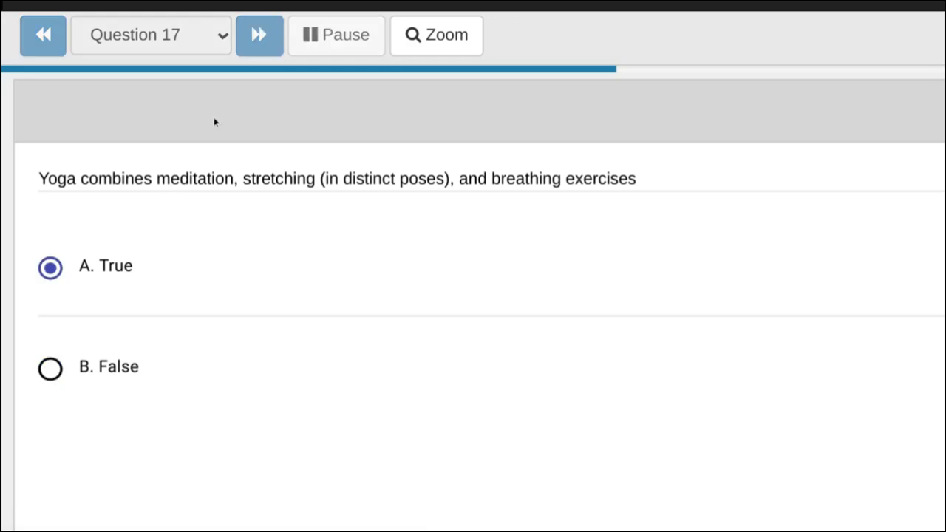
pyautogui.click(255, 37)
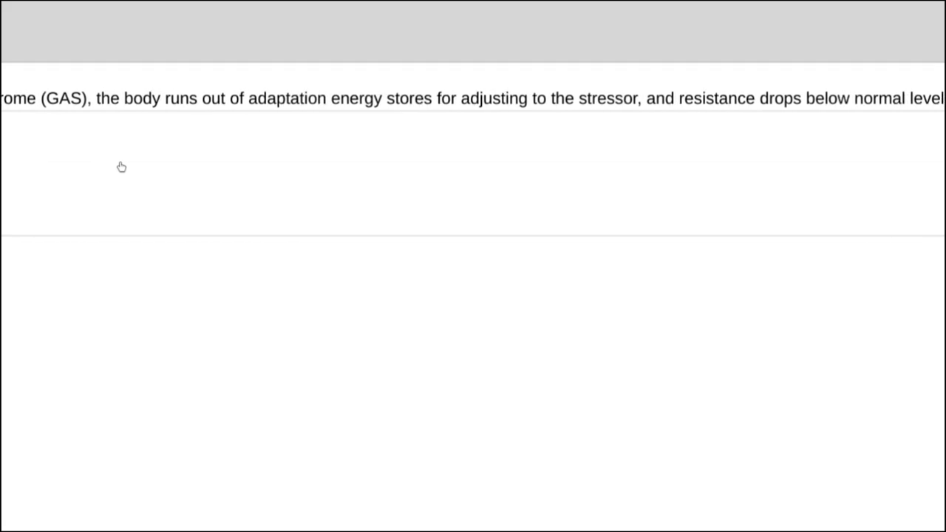
pyautogui.click(47, 207)
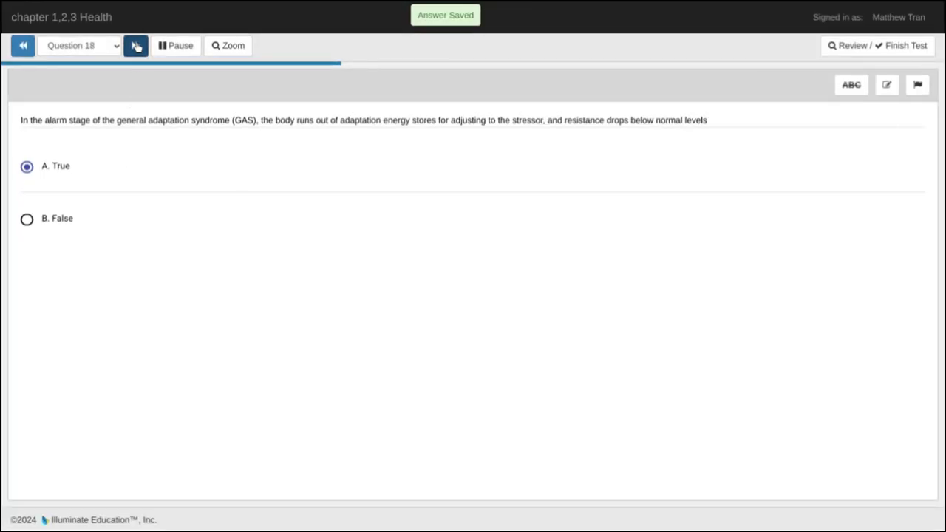
pyautogui.click(135, 46)
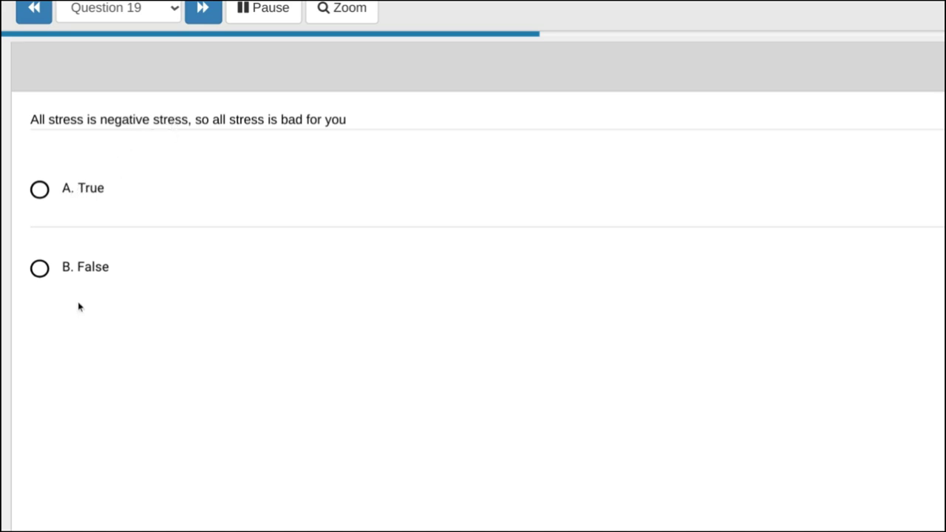
# Step: Answer question 19 False, question 20 on stress definition True, question 21 on BPD True
pyautogui.click(91, 262)
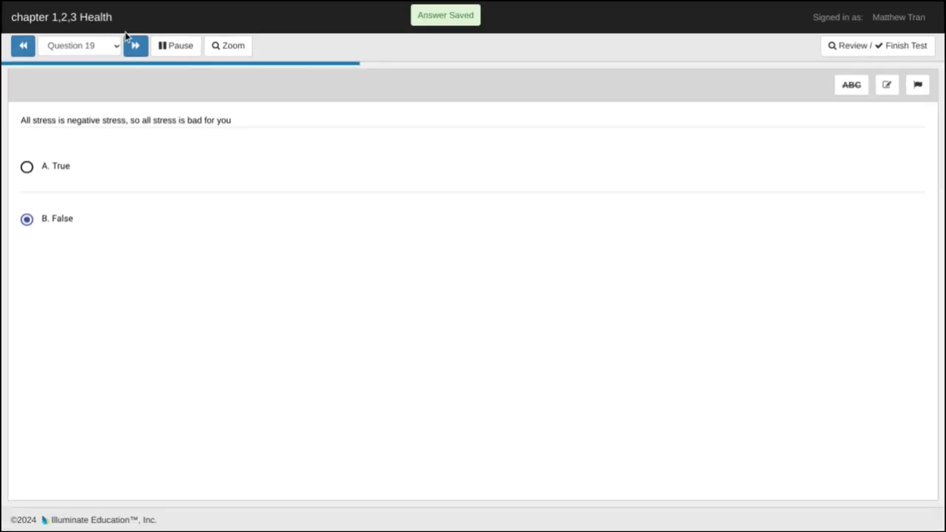
pyautogui.click(131, 47)
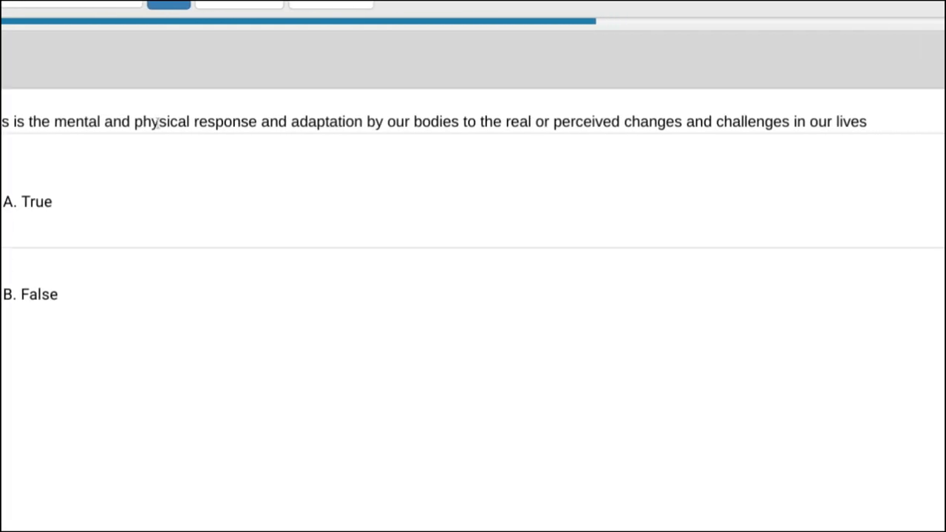
pyautogui.click(49, 199)
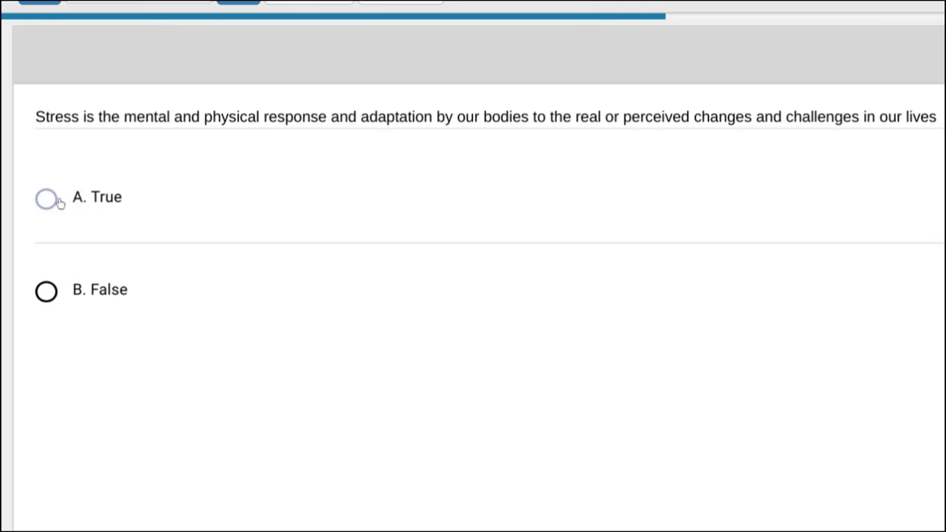
pyautogui.click(237, 1)
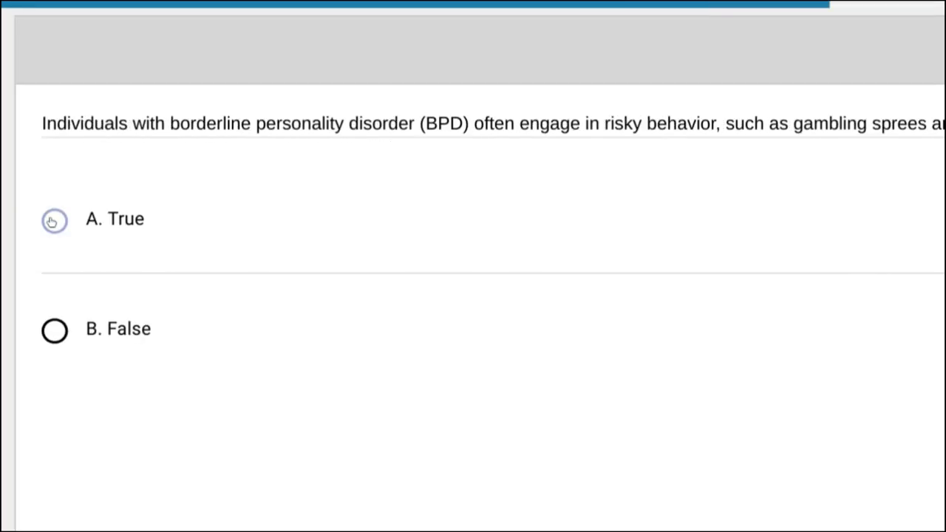
pyautogui.click(54, 220)
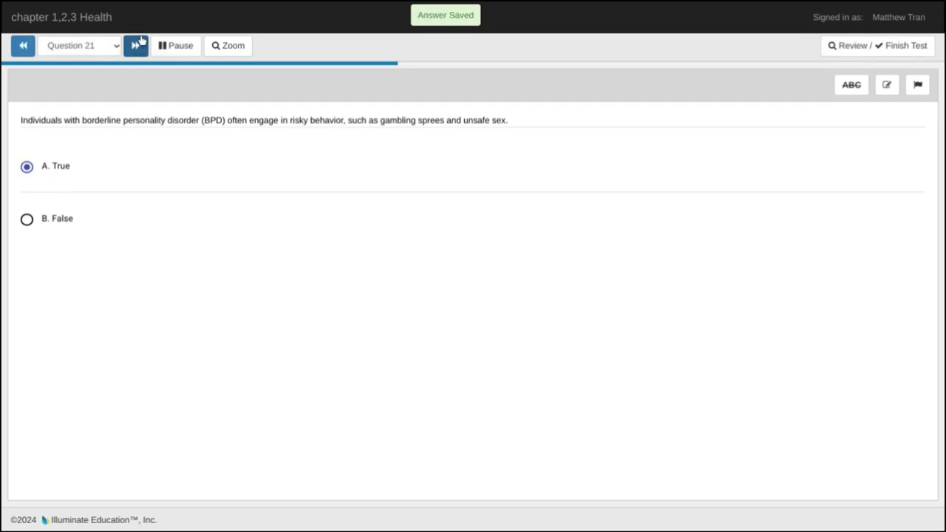
pyautogui.click(139, 41)
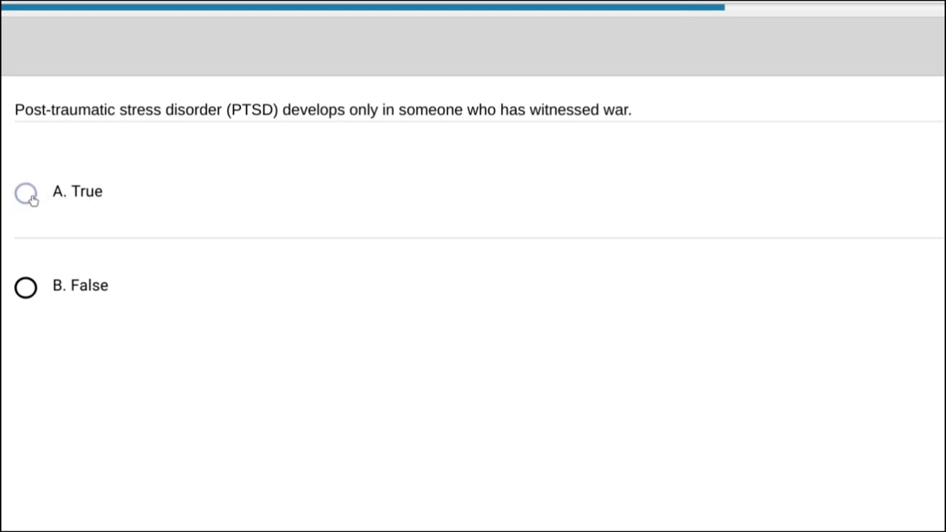
# Step: Answer question 22 on PTSD False, question 23 on depression True, question 24 B
pyautogui.click(30, 287)
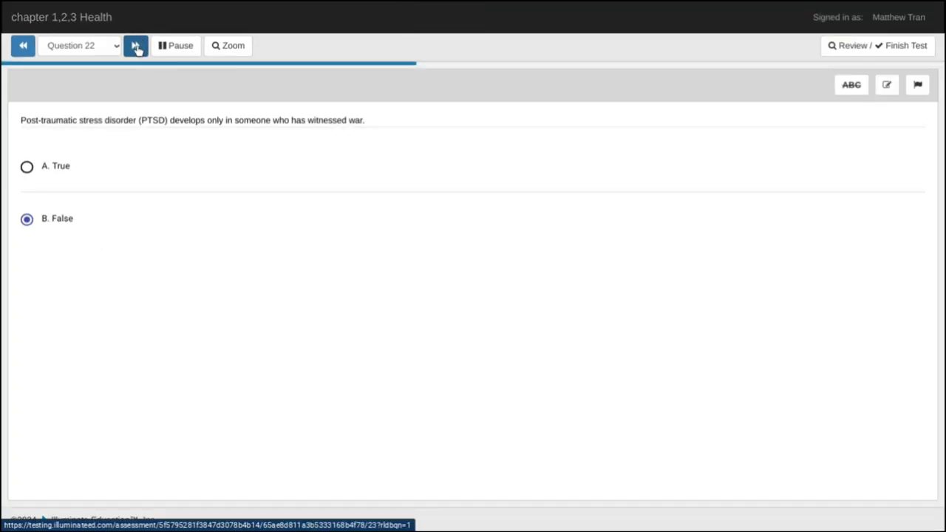
pyautogui.click(135, 47)
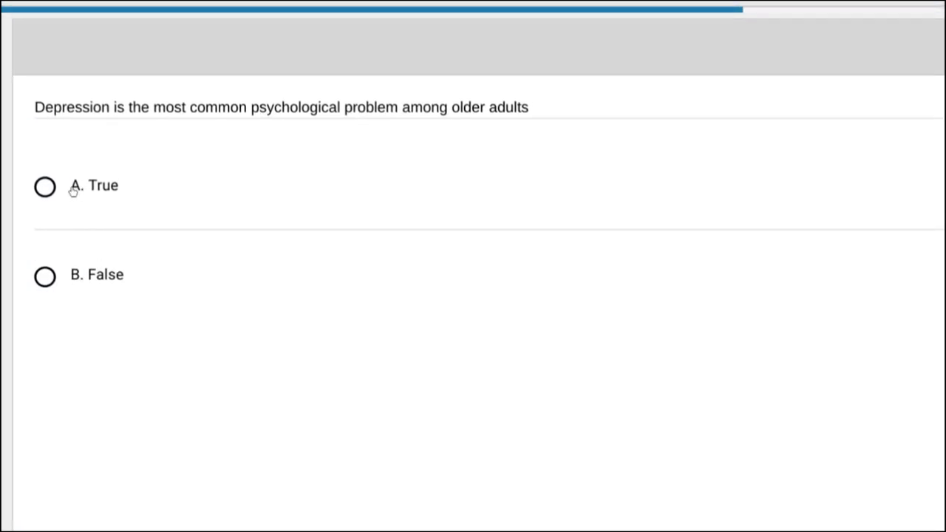
pyautogui.click(57, 187)
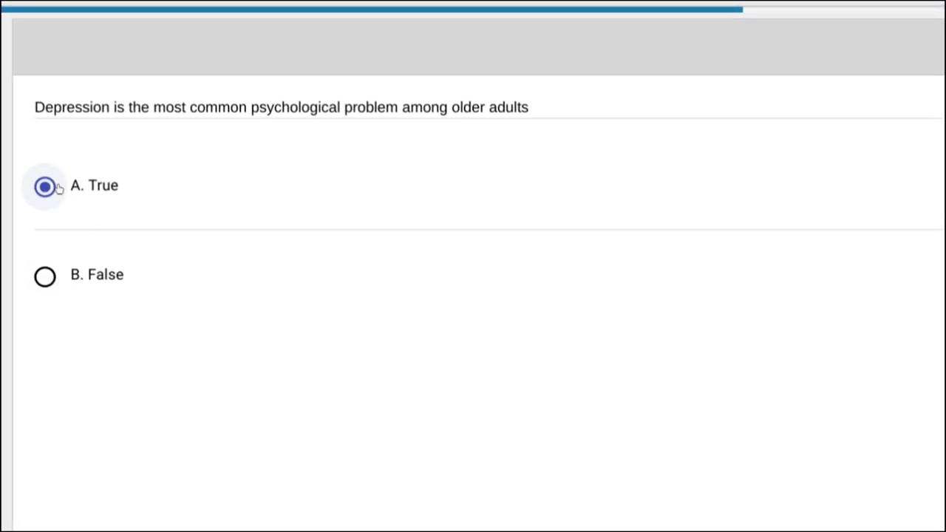
pyautogui.click(136, 50)
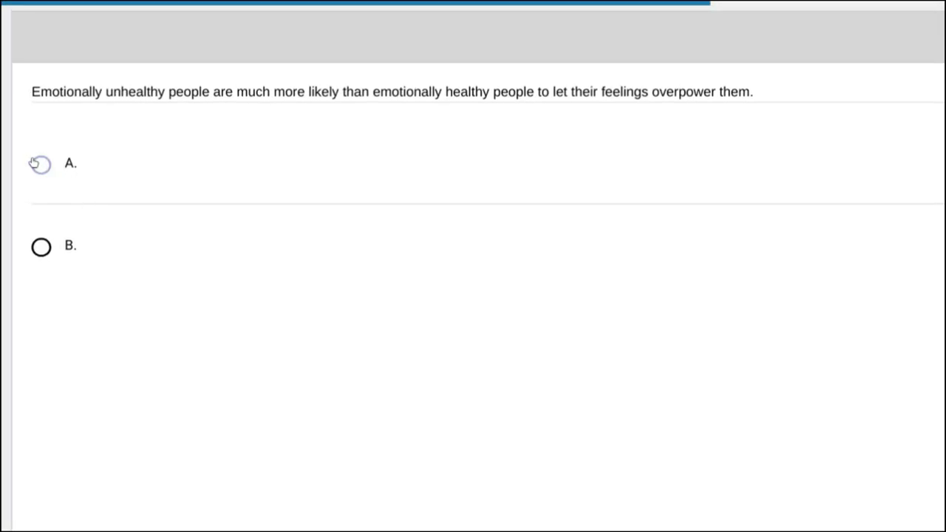
pyautogui.click(41, 245)
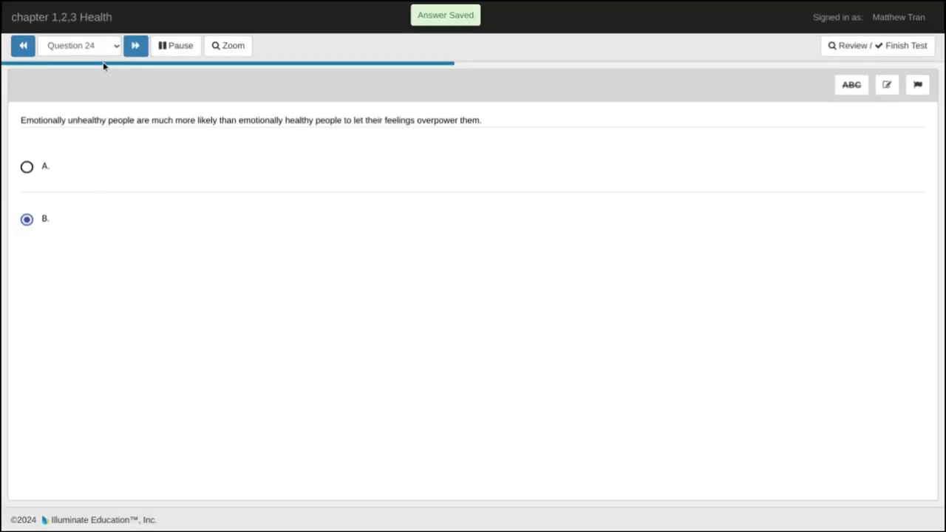
pyautogui.click(135, 45)
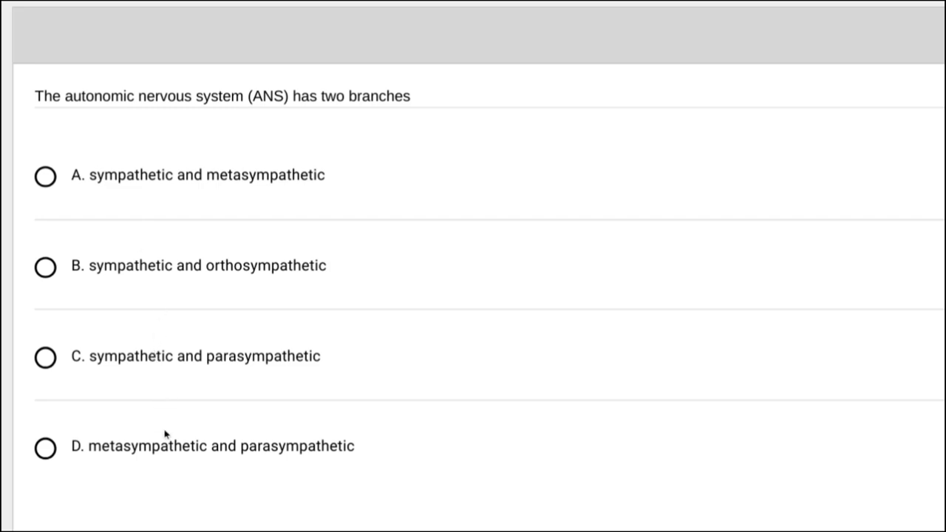
# Step: Answer question 25 sympathetic and parasympathetic, and mark the Maslow question 26 True
pyautogui.click(155, 355)
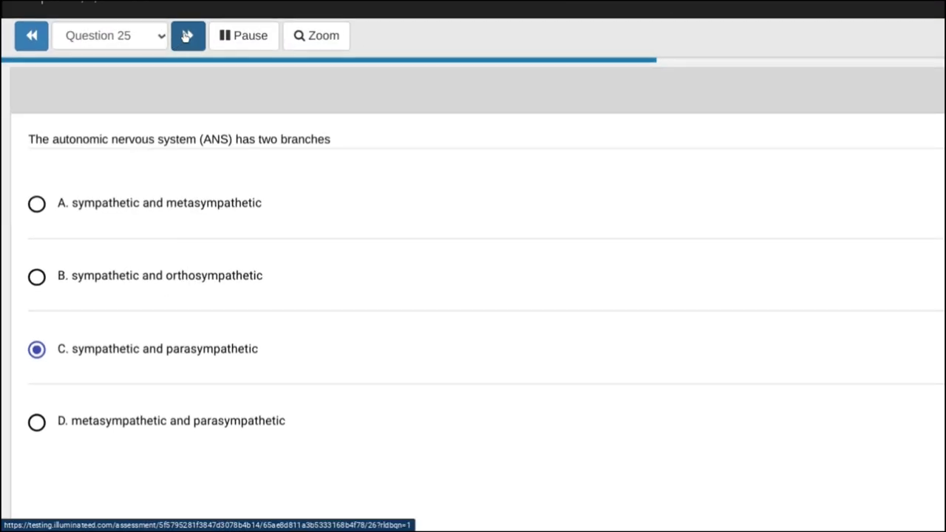
pyautogui.click(187, 36)
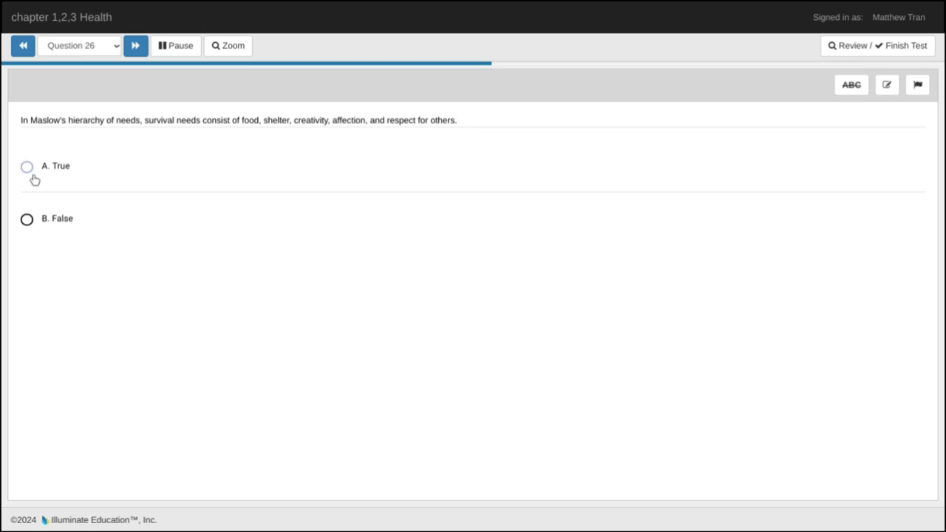
pyautogui.click(27, 170)
pyautogui.click(140, 48)
pyautogui.click(27, 168)
pyautogui.click(23, 46)
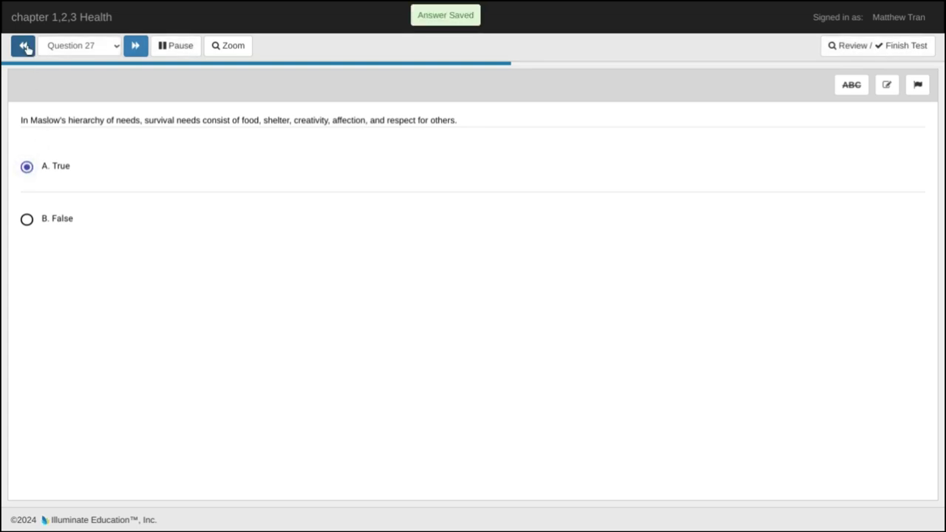
pyautogui.click(136, 47)
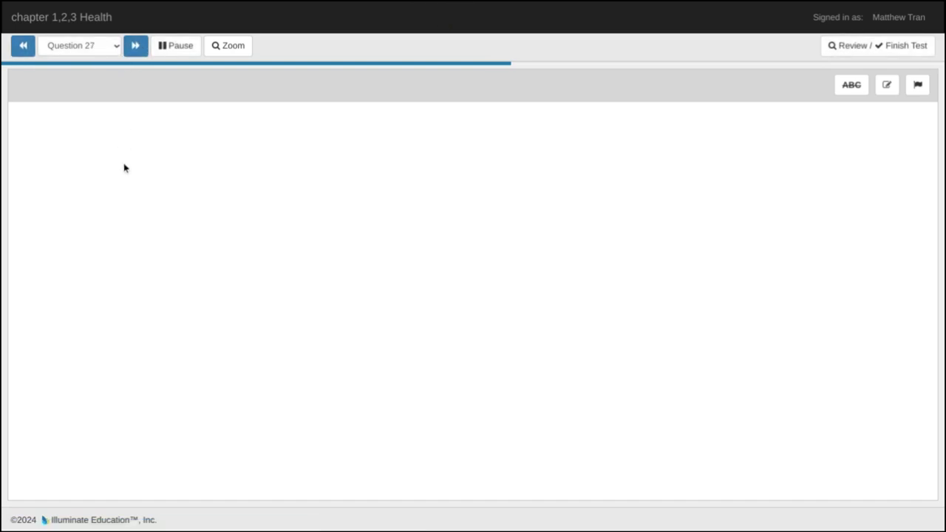
# Step: Skip question 27 and answer question 28 with chronic stress
pyautogui.click(136, 46)
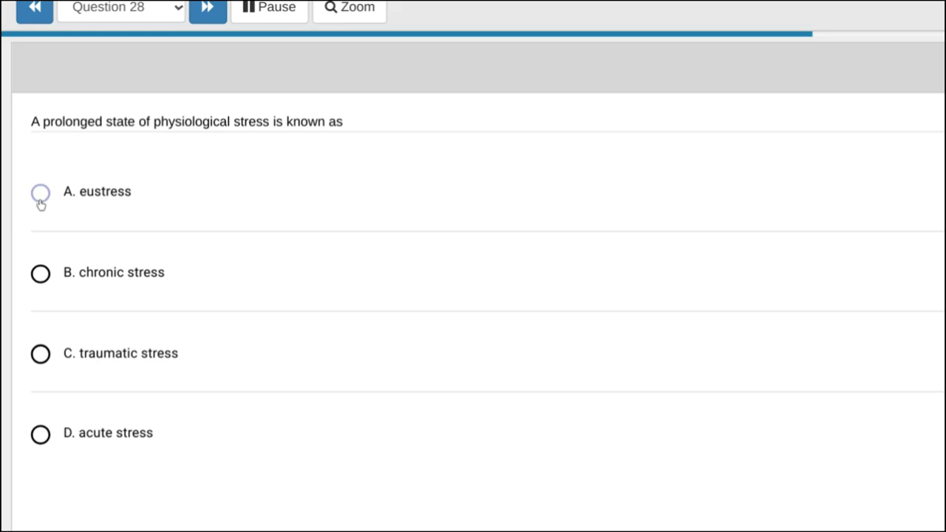
pyautogui.click(41, 273)
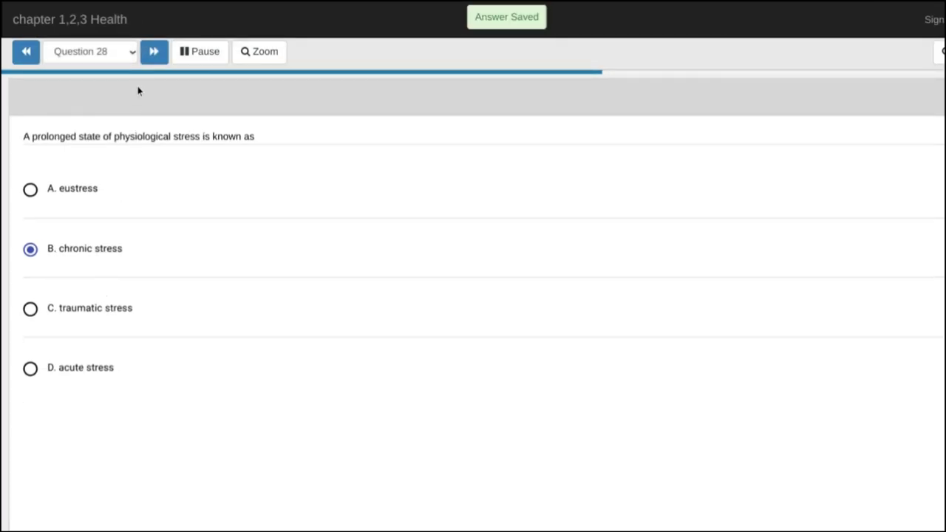
pyautogui.click(154, 51)
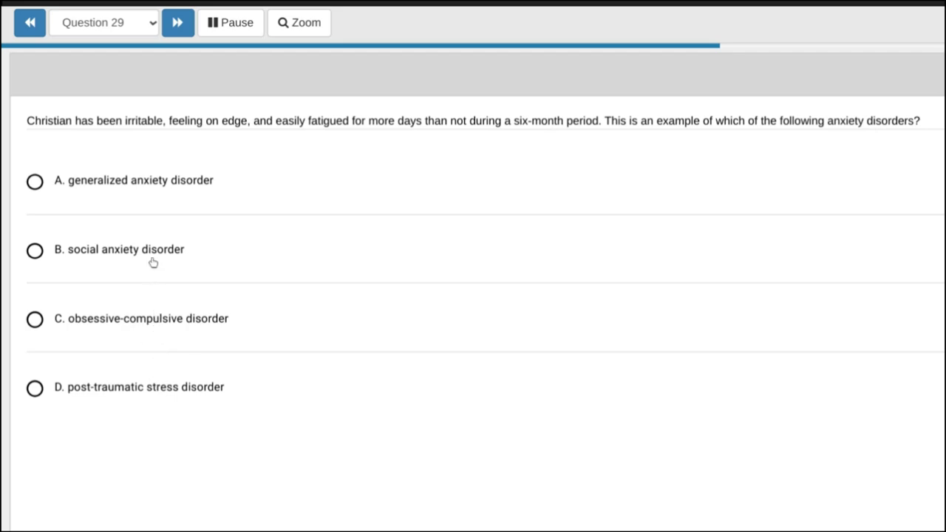
# Step: Answer question 29 with generalized anxiety disorder instead of social anxiety disorder
pyautogui.click(146, 249)
pyautogui.moveTo(147, 6)
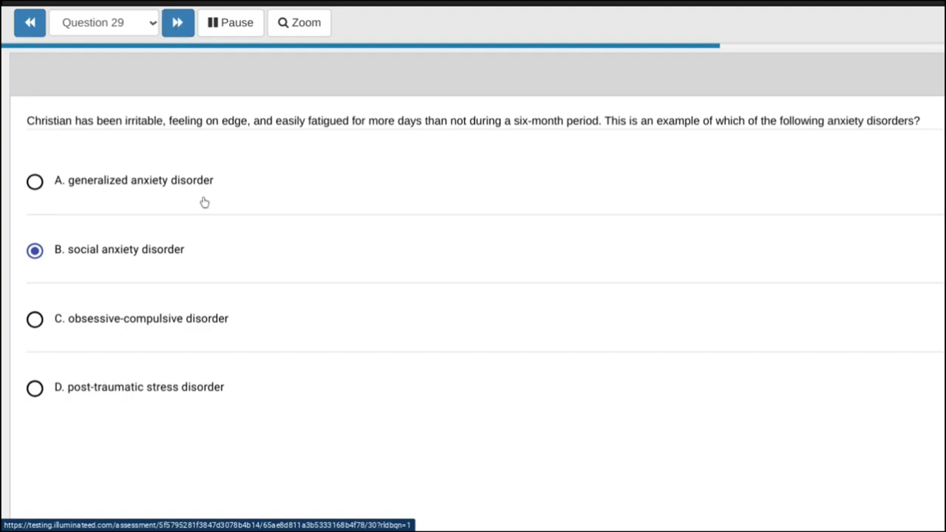
pyautogui.click(173, 181)
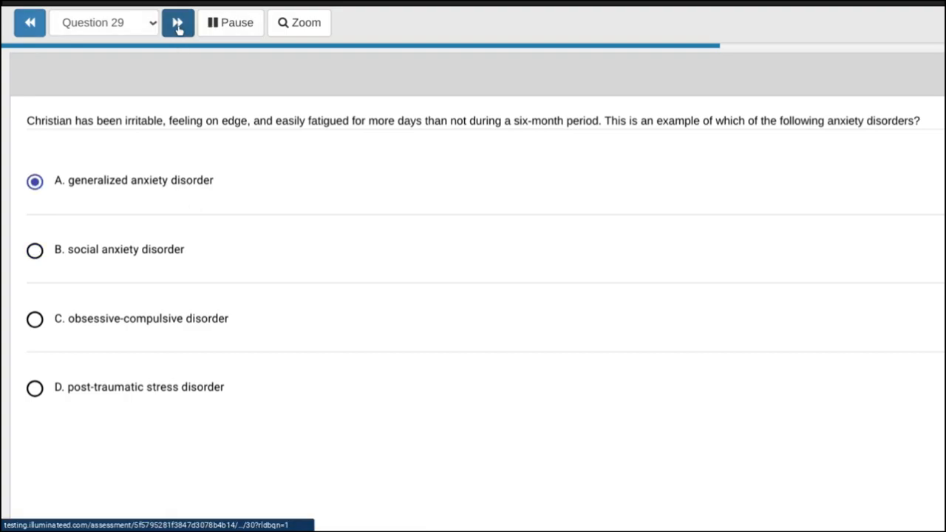
pyautogui.click(178, 26)
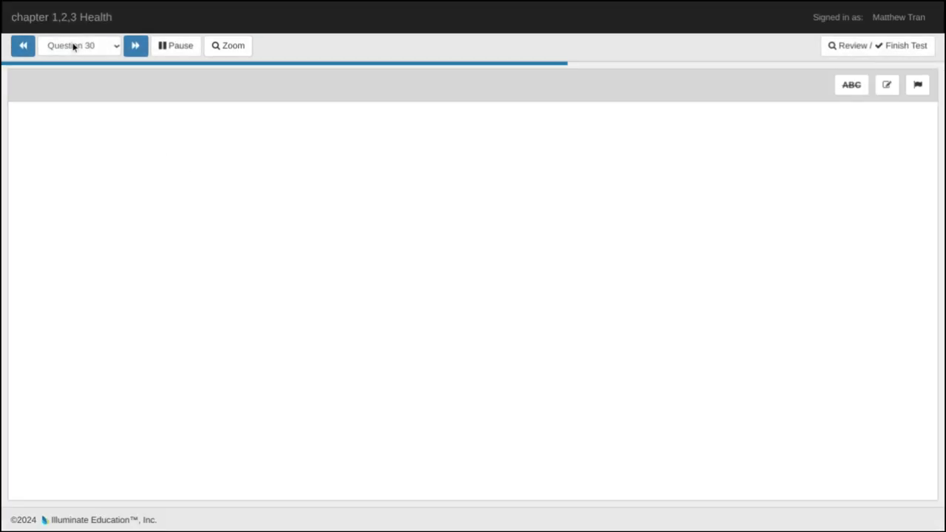
pyautogui.click(23, 46)
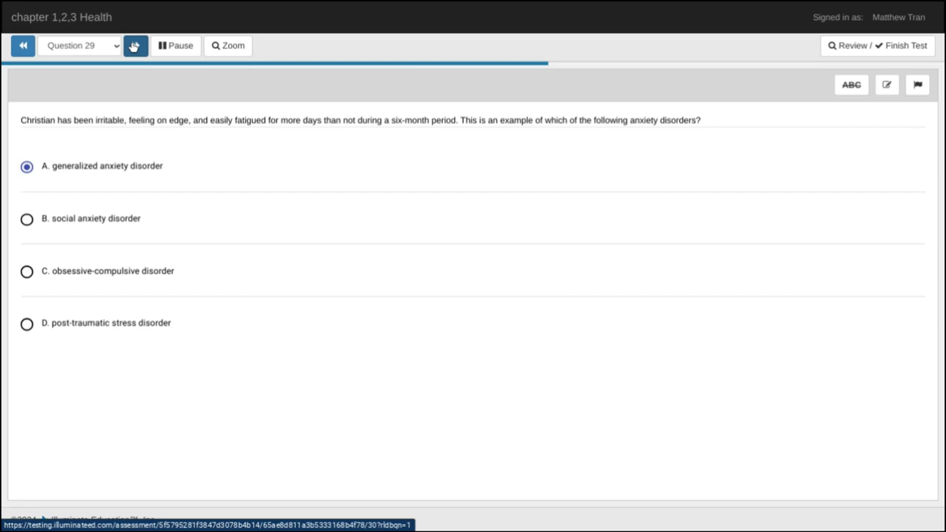
pyautogui.click(134, 46)
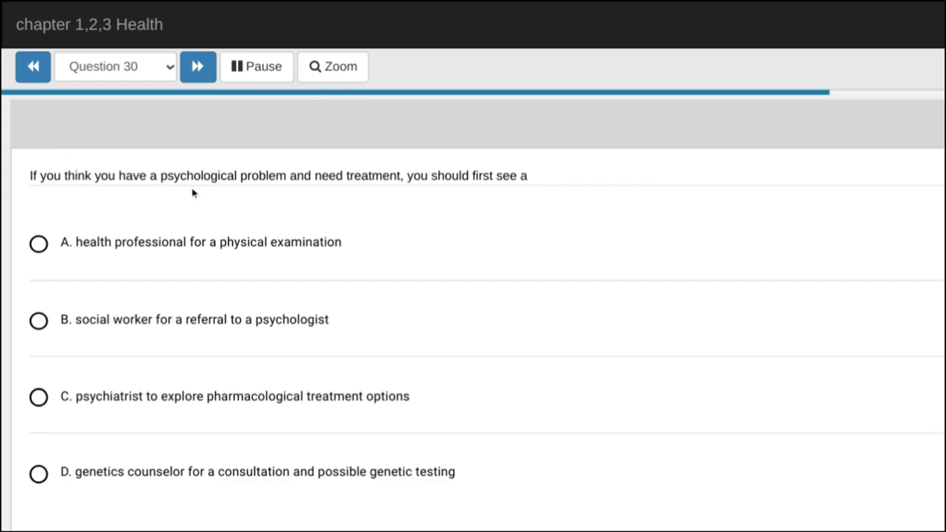
# Step: Answer question 30 with C, the psychiatrist option
pyautogui.scroll(-1, 174, 192)
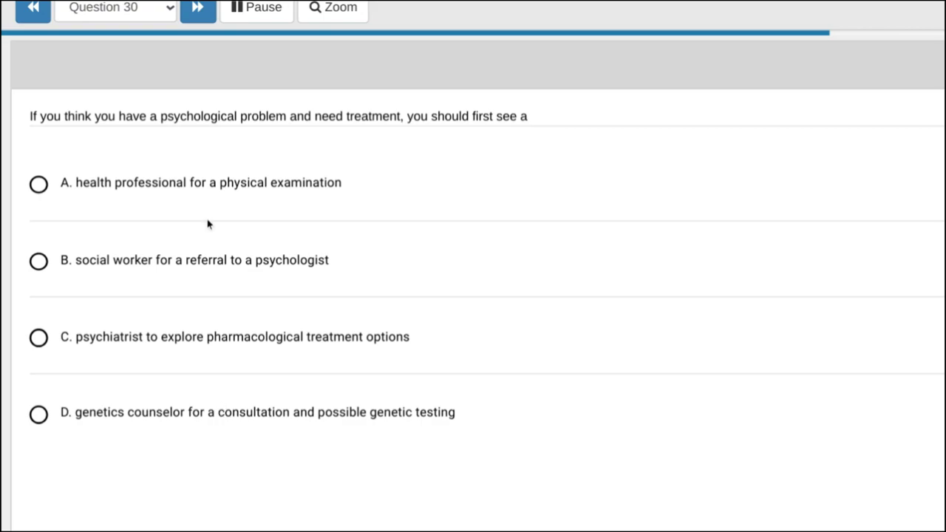
pyautogui.click(200, 192)
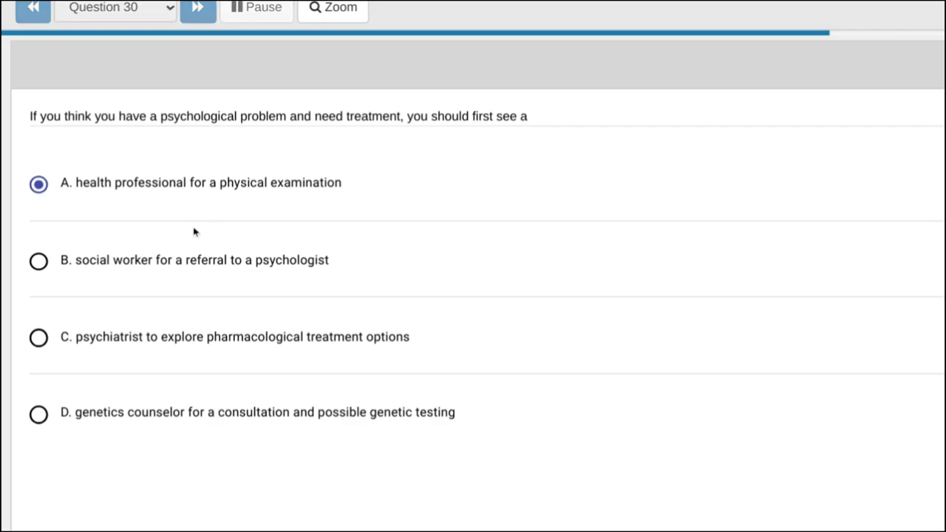
pyautogui.click(189, 266)
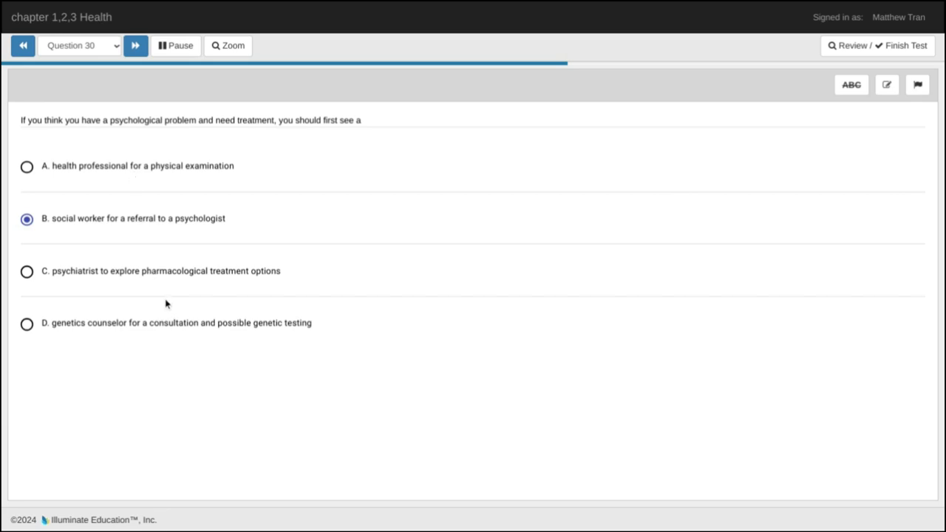
pyautogui.click(132, 47)
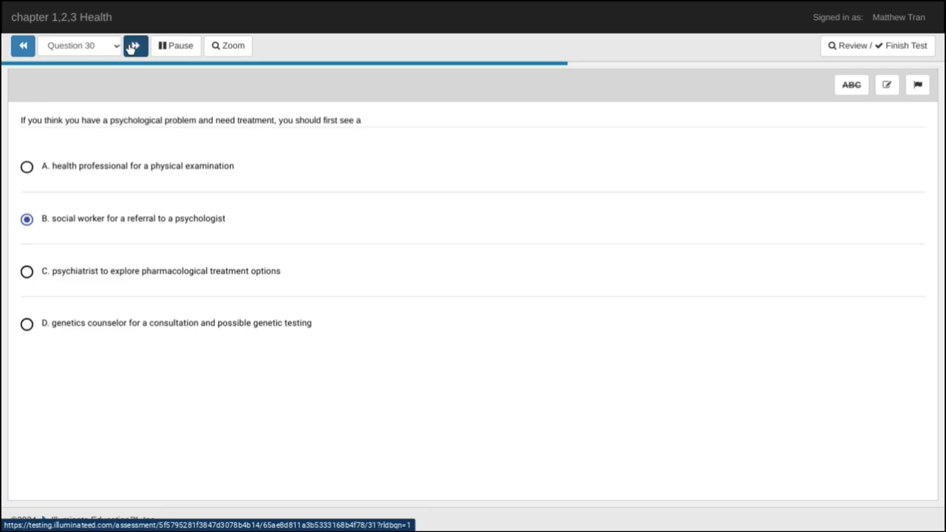
pyautogui.moveTo(132, 48); pyautogui.dragTo(122, 193)
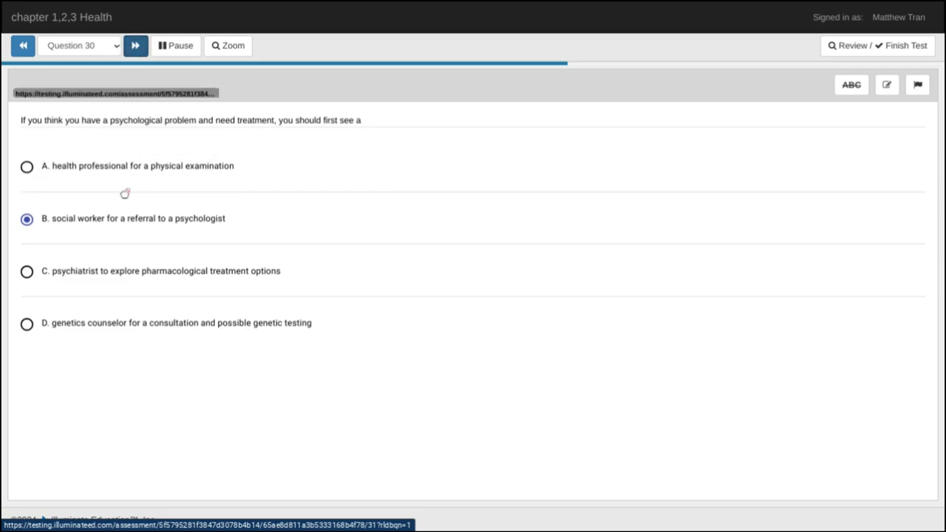
pyautogui.click(133, 273)
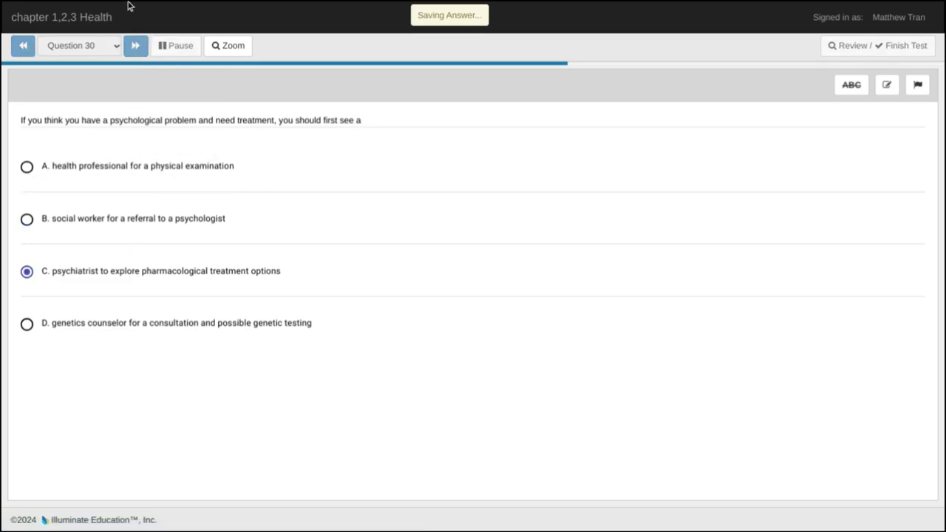
pyautogui.click(134, 48)
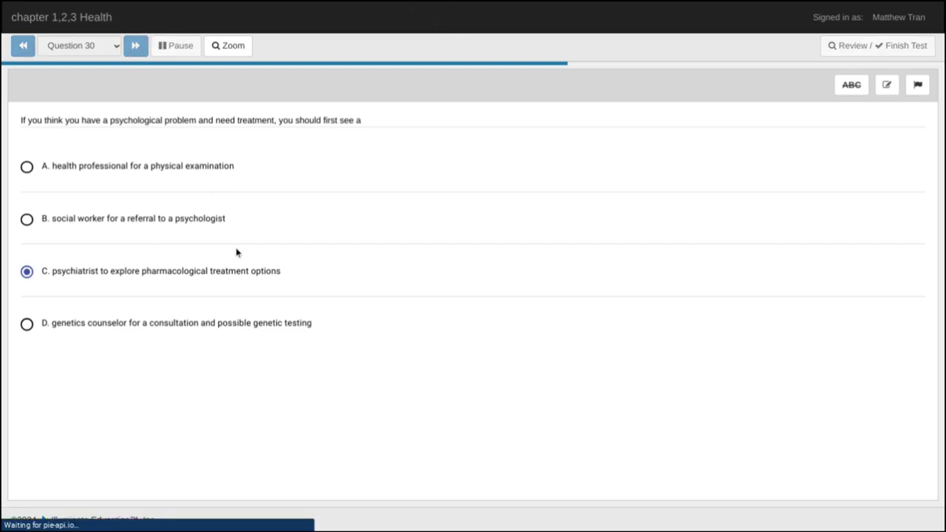
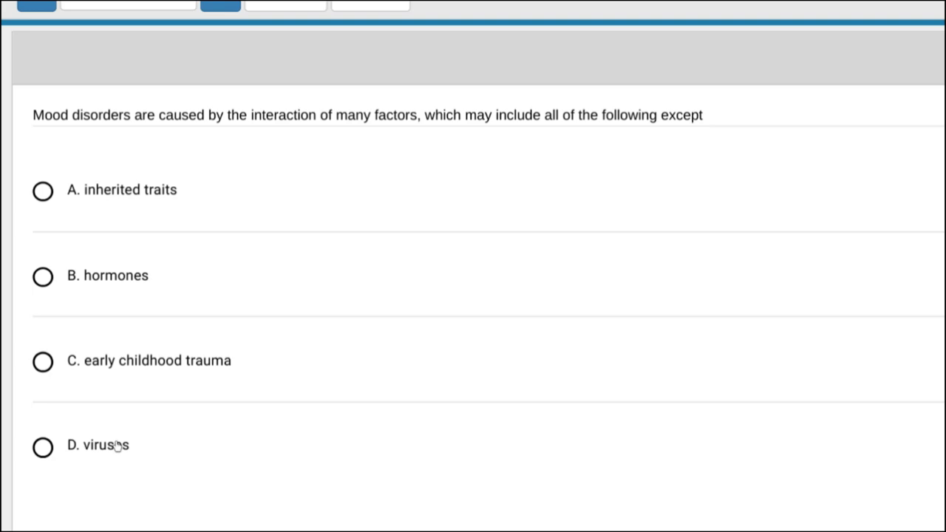
# Step: Answer question 31 with D, viruses, and advance to question 32
pyautogui.click(117, 445)
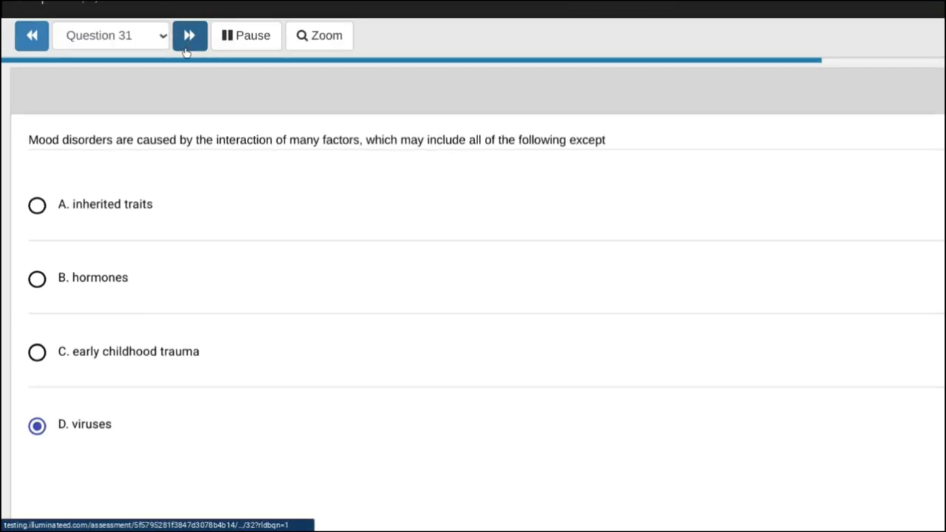
pyautogui.click(187, 49)
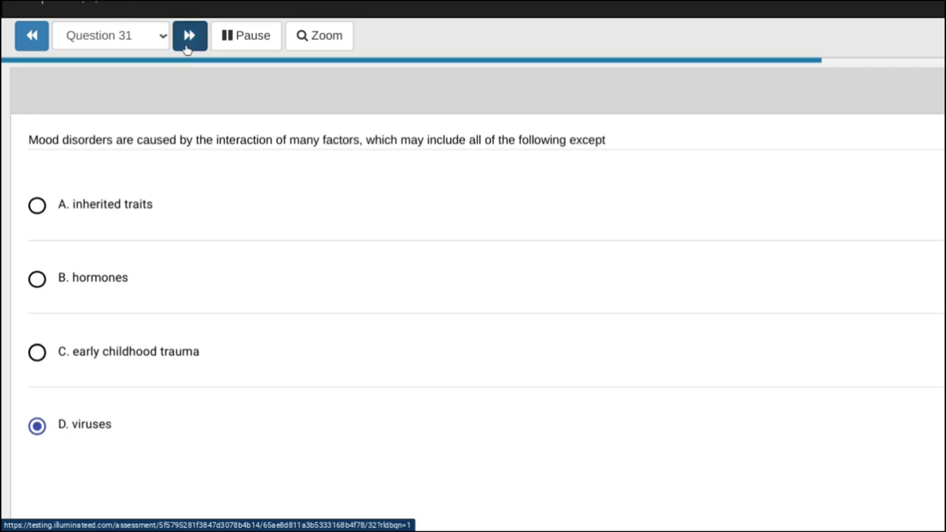
pyautogui.click(185, 49)
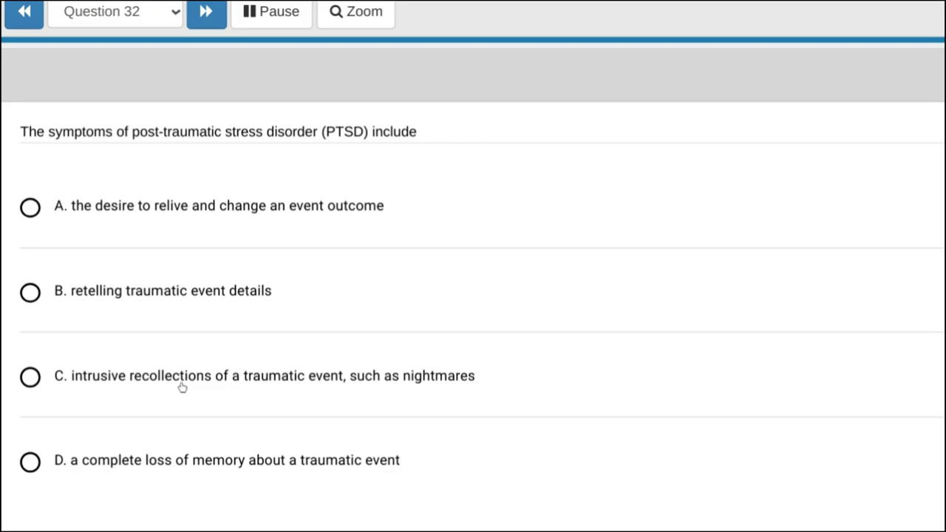
# Step: Settle question 32 on C, intrusive recollections such as nightmares, then advance to question 33
pyautogui.click(182, 387)
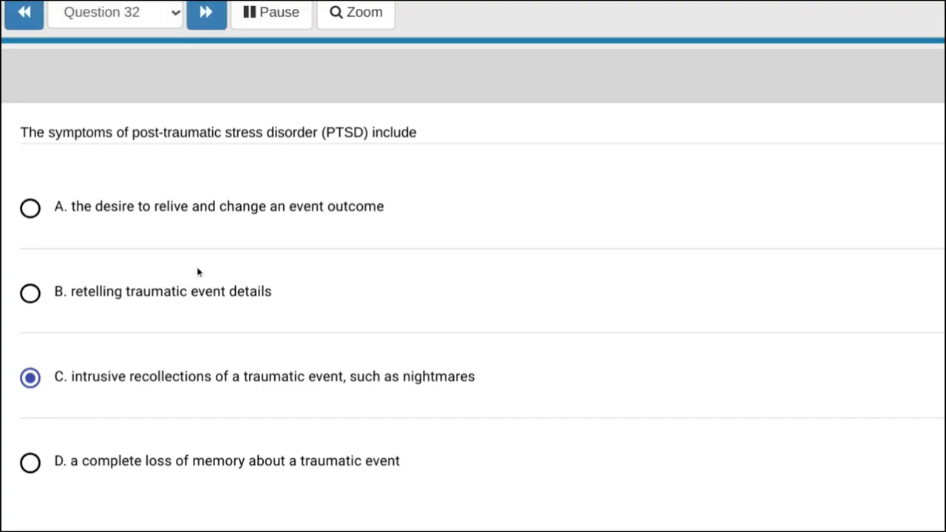
pyautogui.click(214, 216)
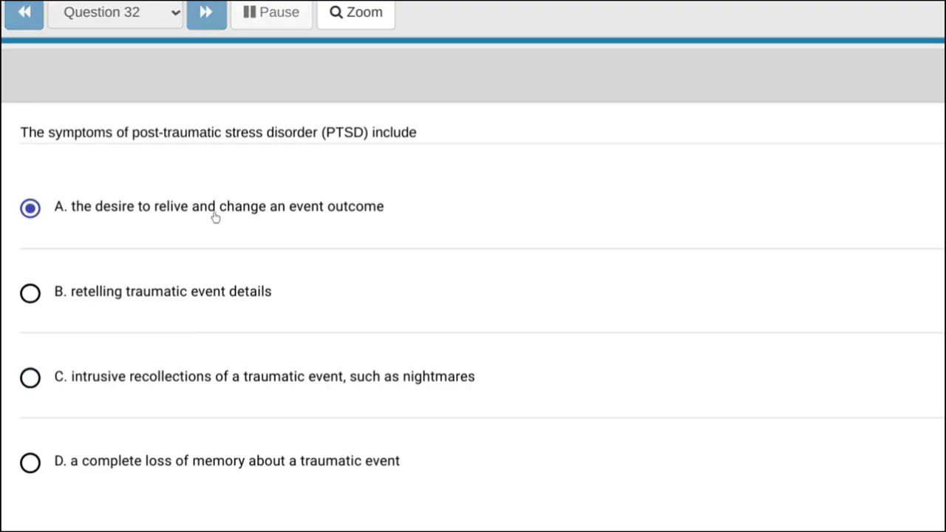
pyautogui.click(196, 297)
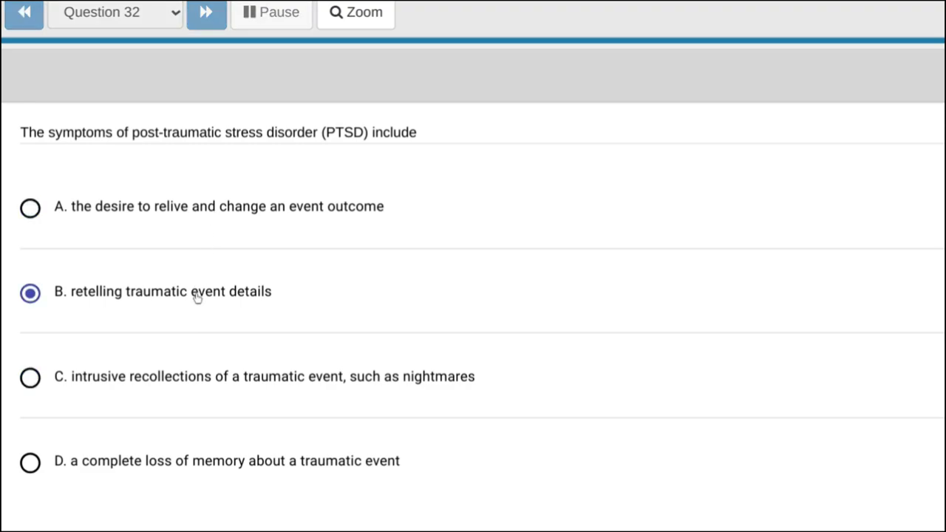
pyautogui.click(223, 379)
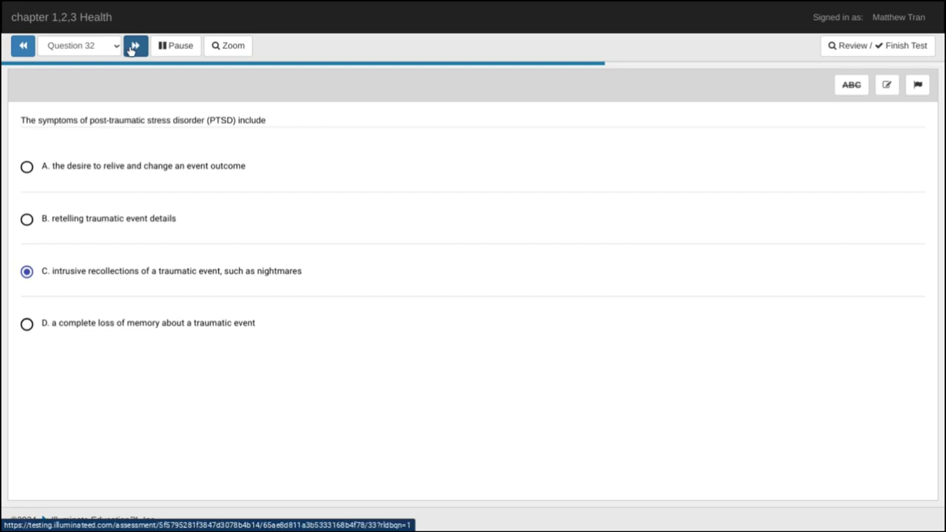
pyautogui.click(132, 49)
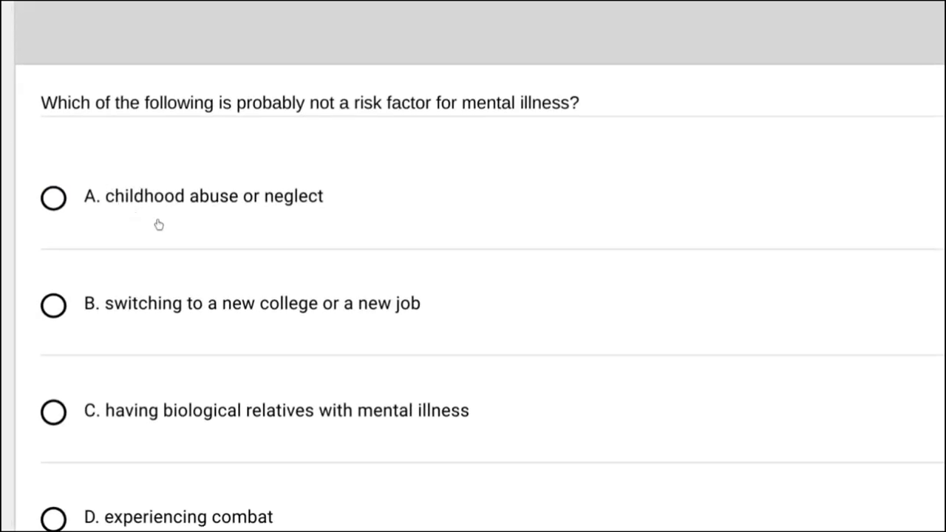
# Step: Answer question 33 with D, experiencing combat, and go to question 34
pyautogui.scroll(-2, 201, 287)
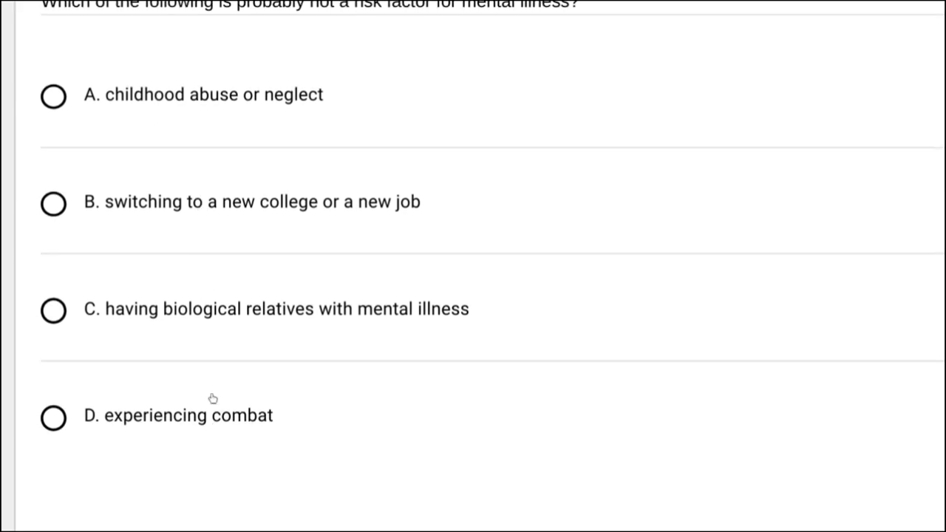
pyautogui.click(207, 418)
pyautogui.scroll(1, 203, 309)
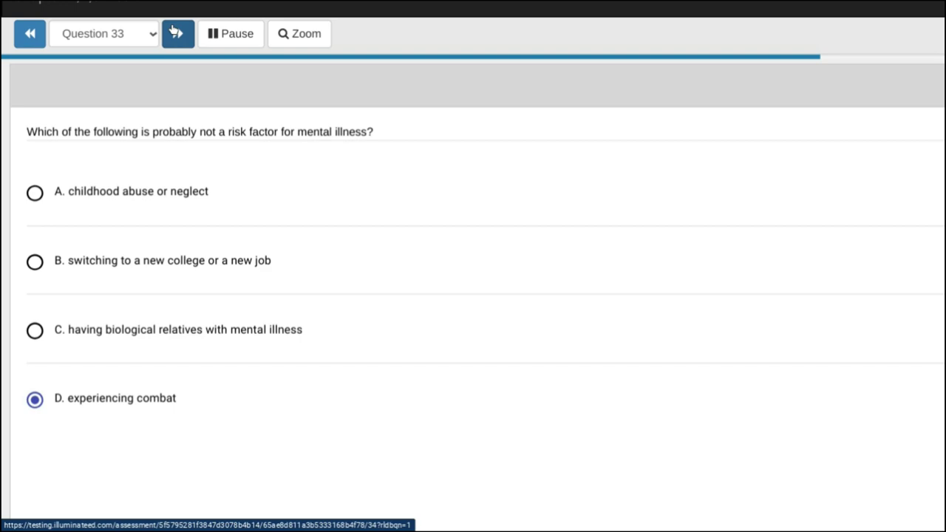
pyautogui.click(175, 33)
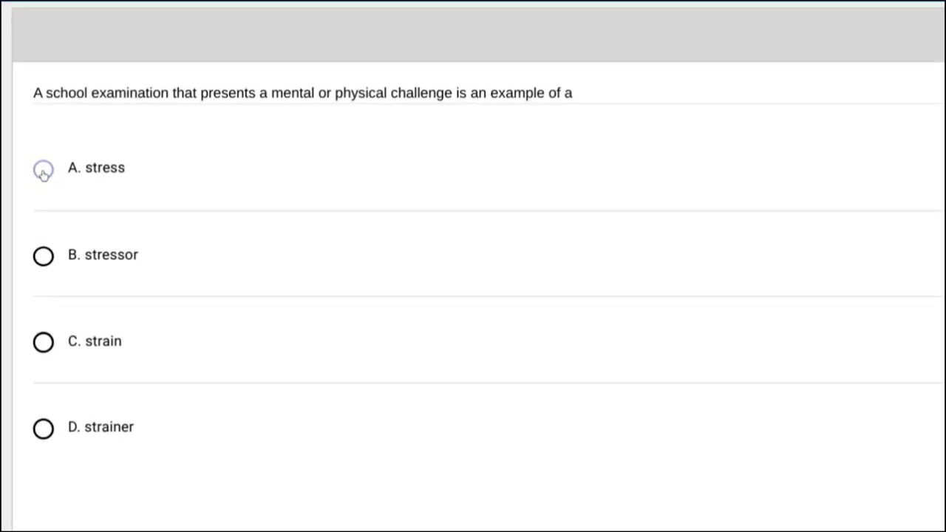
# Step: Answer question 34 with B, stressor, replacing the first choice of stress
pyautogui.scroll(1, 67, 191)
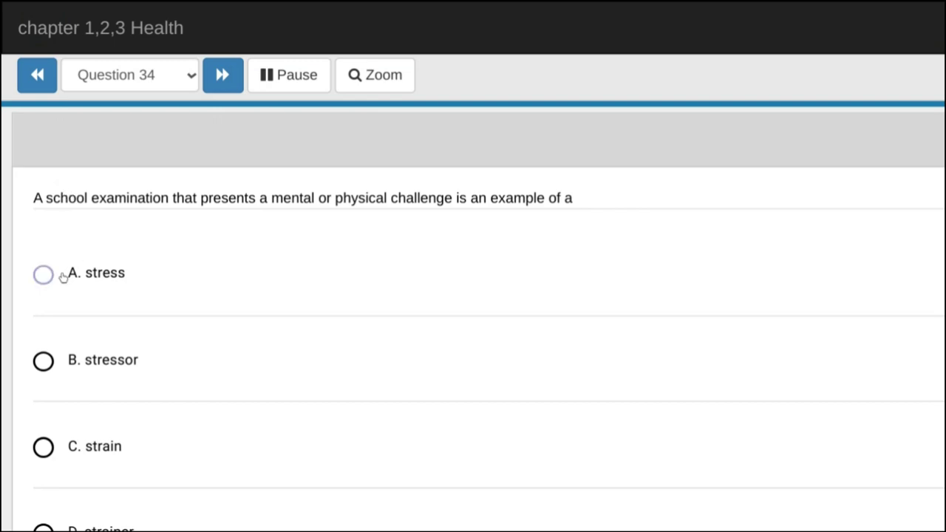
pyautogui.scroll(-1, 62, 275)
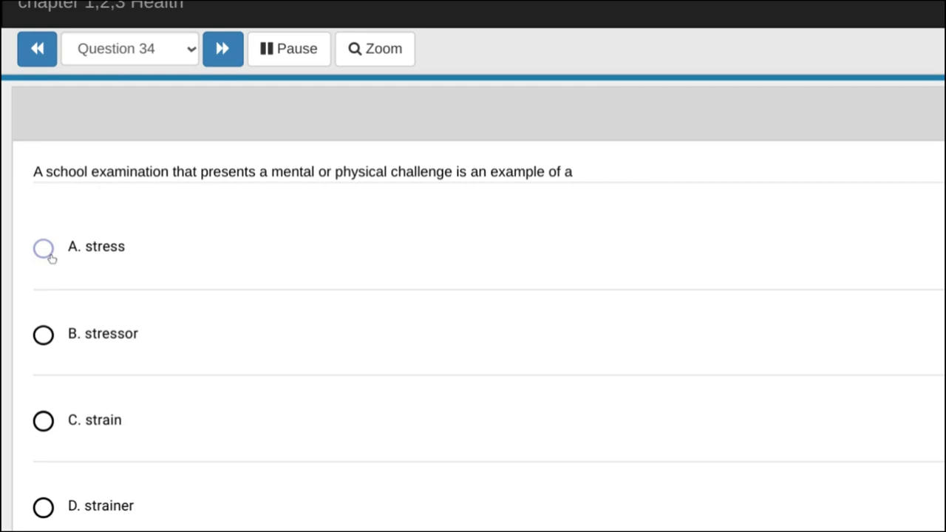
pyautogui.scroll(-1, 47, 266)
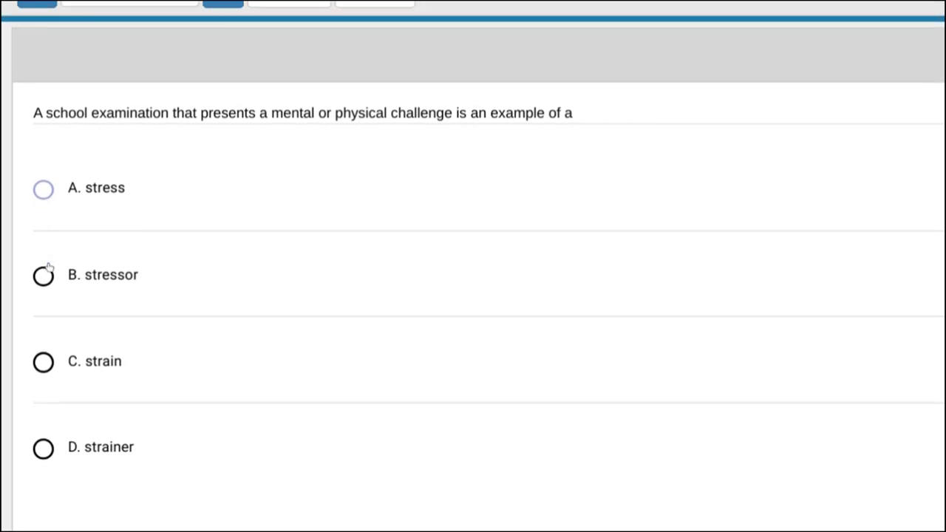
pyautogui.click(44, 187)
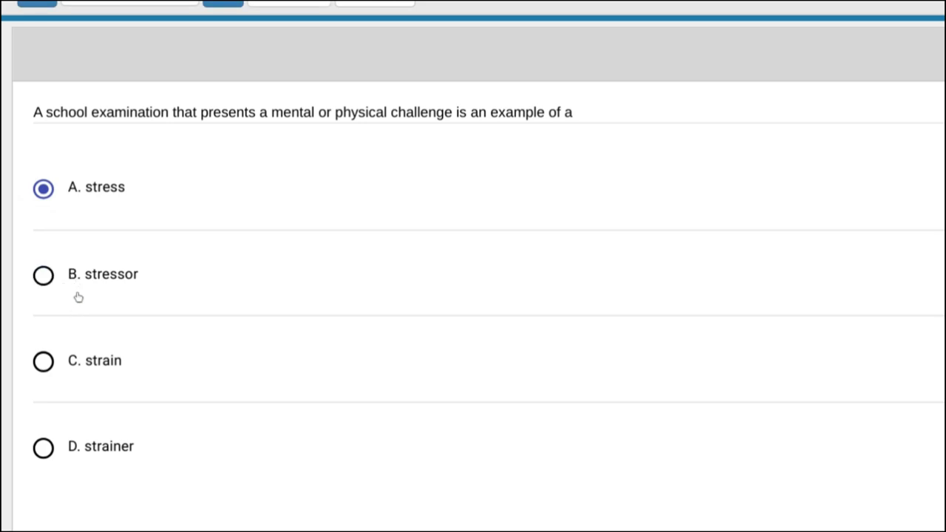
pyautogui.scroll(1, 78, 296)
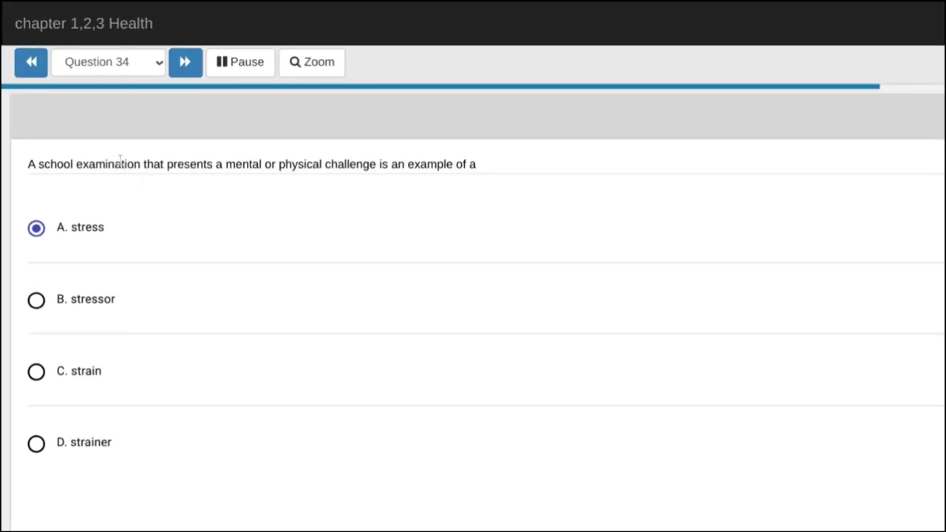
pyautogui.click(187, 65)
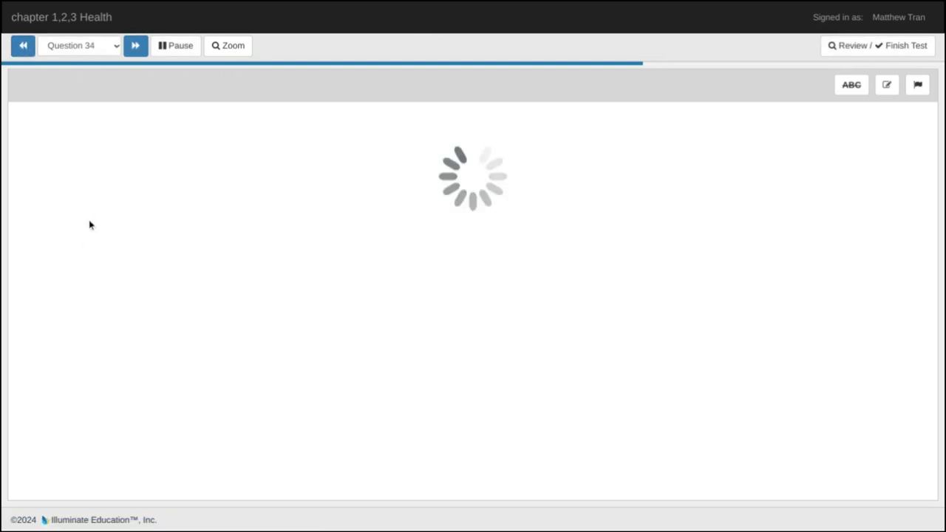
pyautogui.click(68, 217)
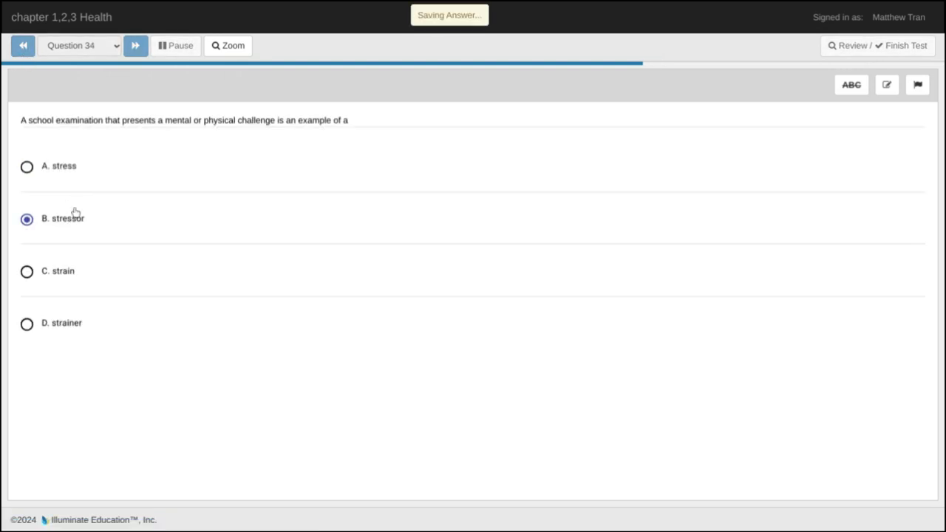
pyautogui.click(135, 45)
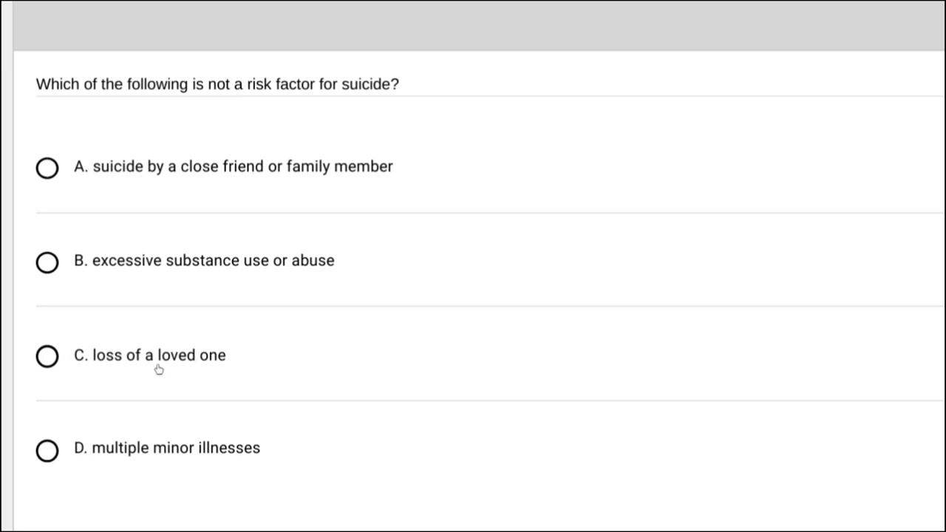
# Step: Answer question 35 with D, multiple minor illnesses, and go to question 36
pyautogui.click(169, 452)
pyautogui.scroll(1, 233, 366)
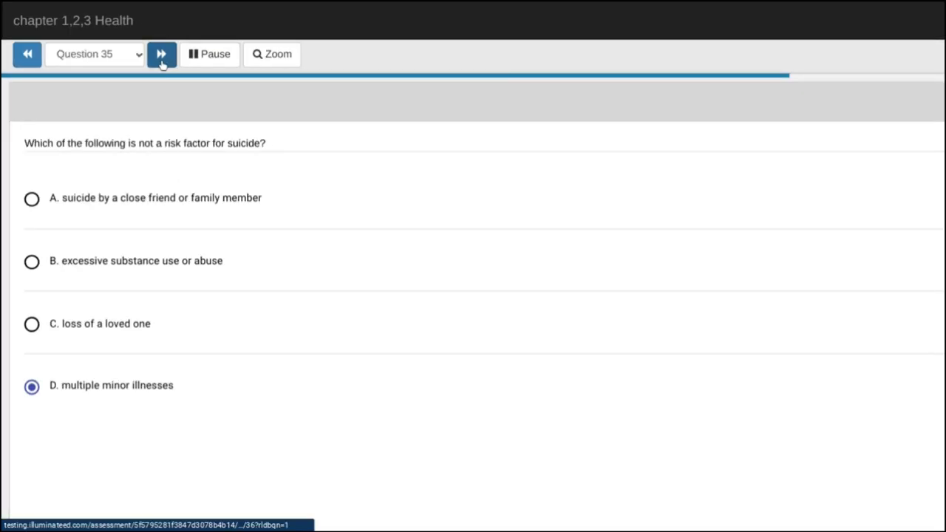
pyautogui.click(162, 58)
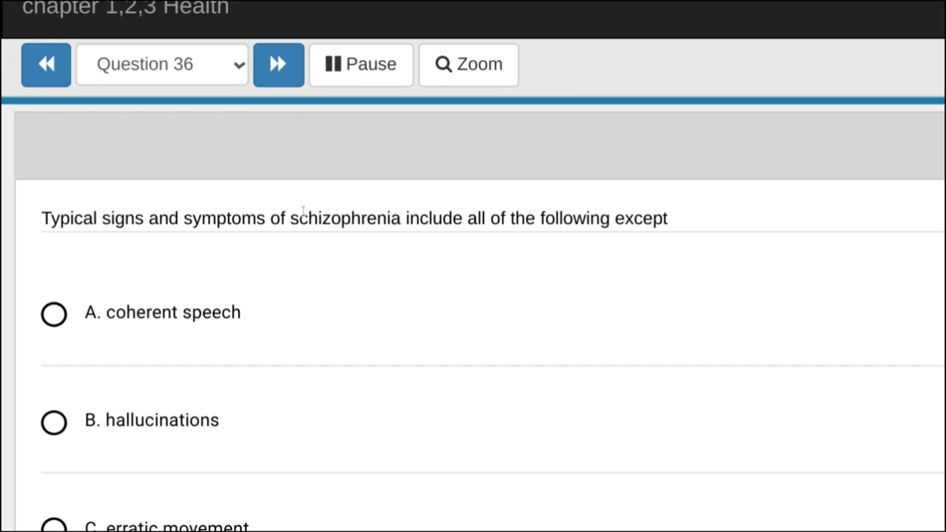
# Step: Answer question 36 with A, coherent speech, and move to question 37
pyautogui.scroll(-2, 116, 293)
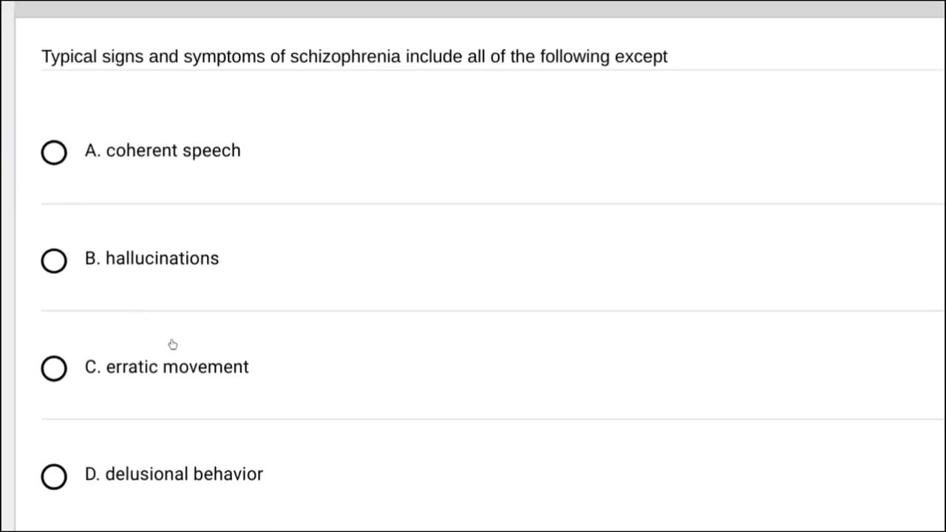
pyautogui.scroll(-2, 173, 344)
pyautogui.scroll(3, 172, 344)
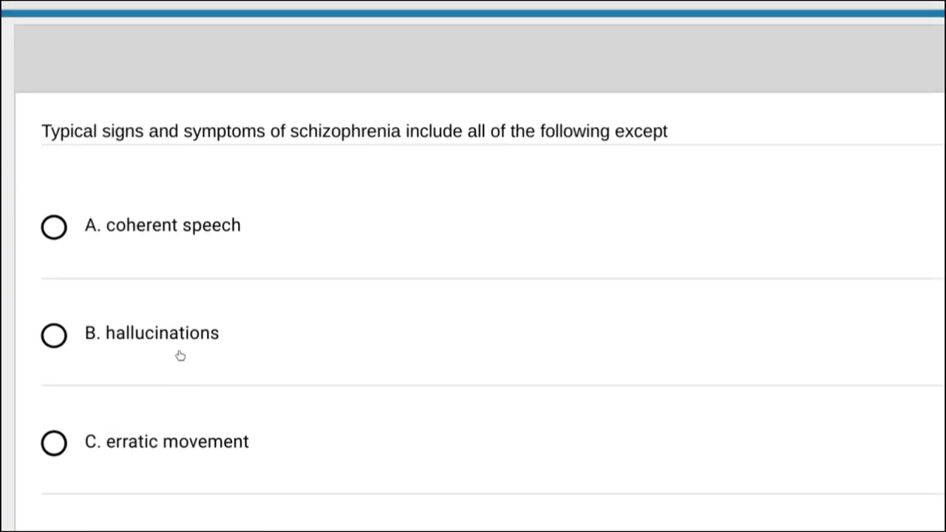
pyautogui.click(175, 235)
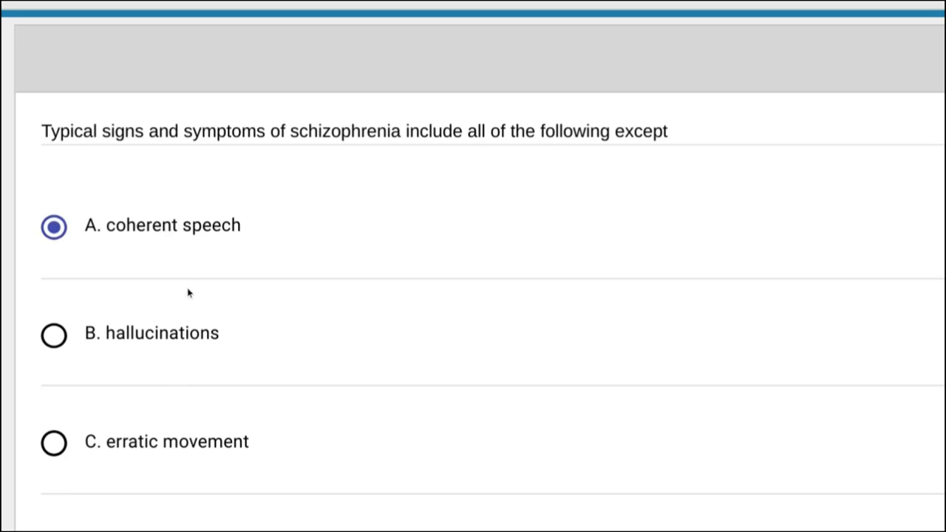
pyautogui.scroll(-1, 188, 294)
pyautogui.hotkey('ctrl', '-')
pyautogui.hotkey('ctrl', '-')
pyautogui.hotkey('ctrl', '-')
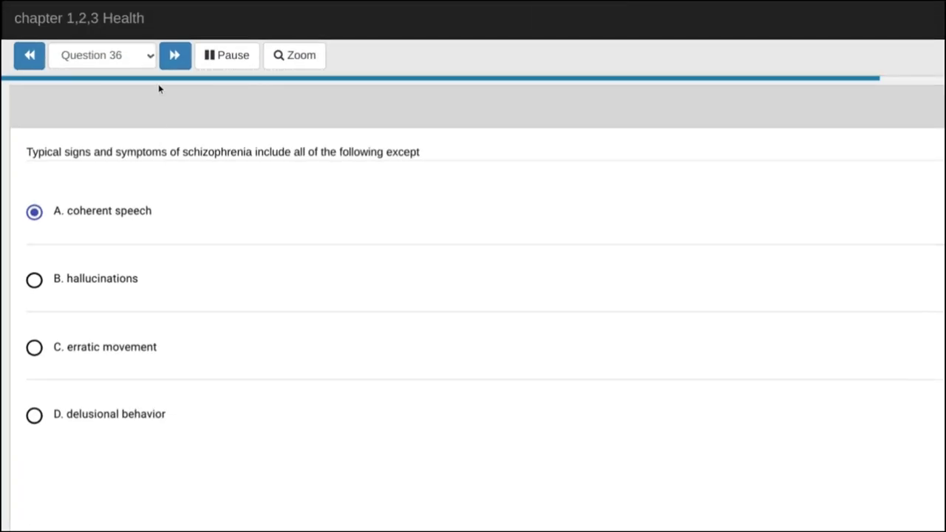
pyautogui.click(175, 55)
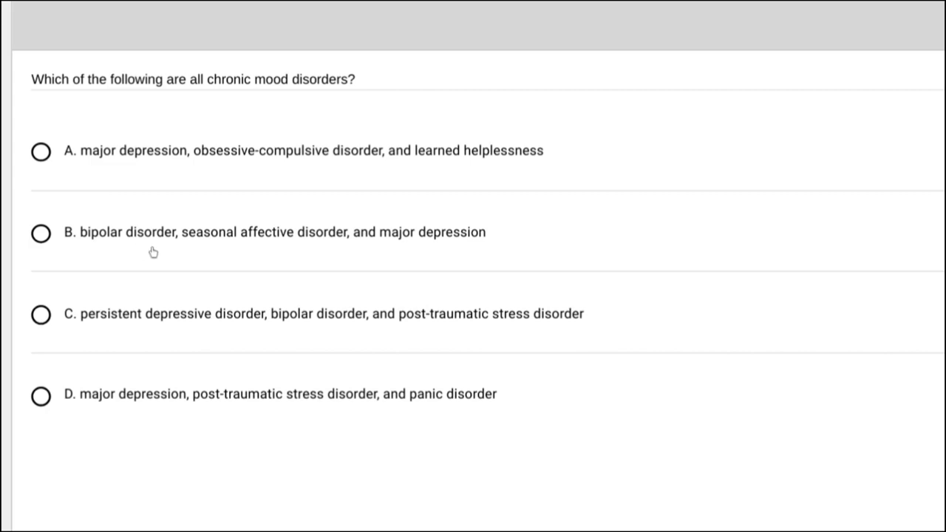
# Step: Settle question 37 on D: major depression, post-traumatic stress disorder, and panic disorder
pyautogui.click(209, 240)
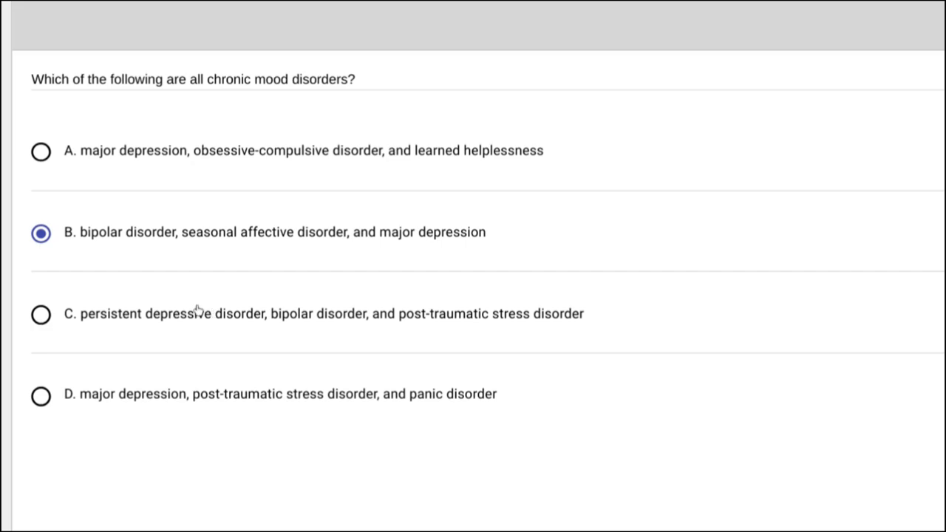
pyautogui.scroll(1, 212, 328)
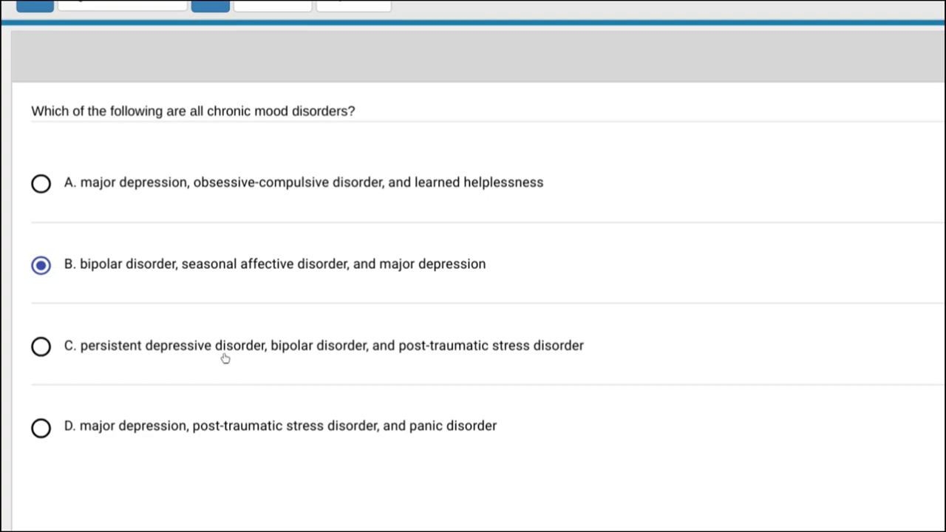
pyautogui.click(228, 431)
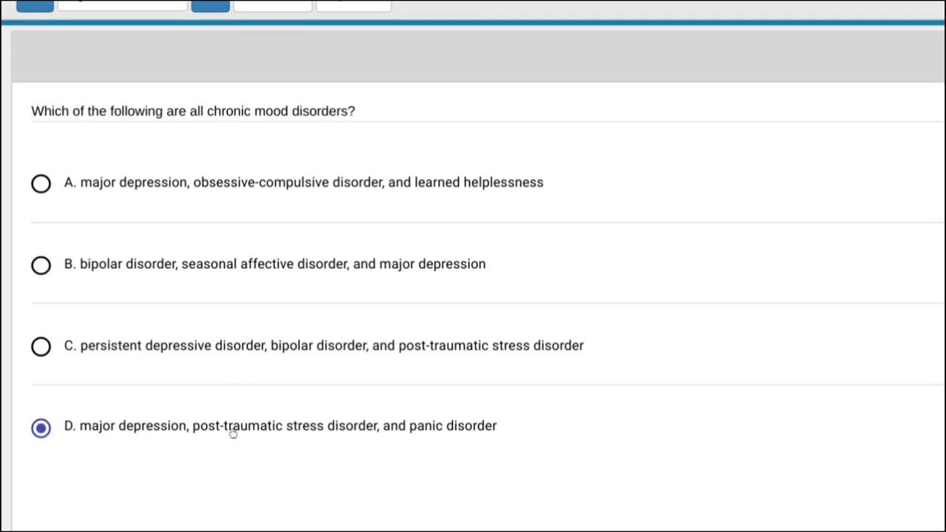
pyautogui.click(157, 270)
pyautogui.click(210, 5)
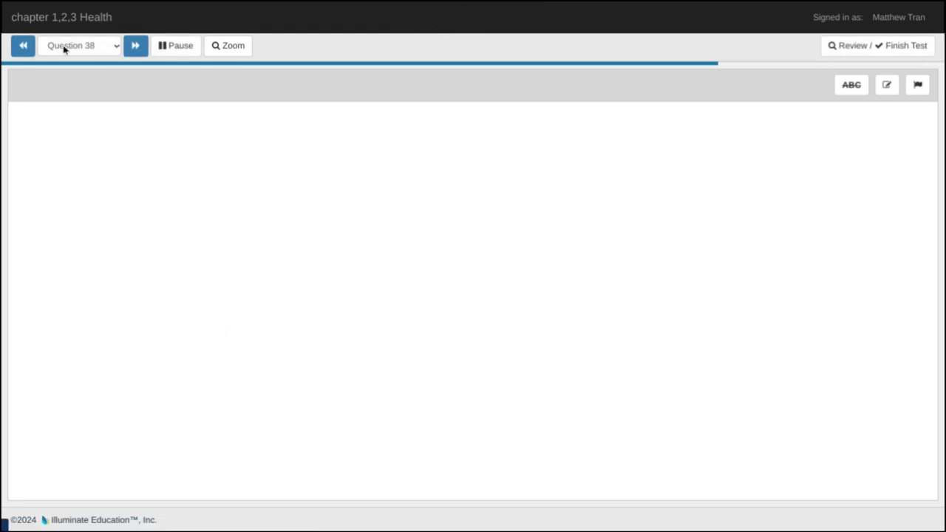
pyautogui.click(30, 54)
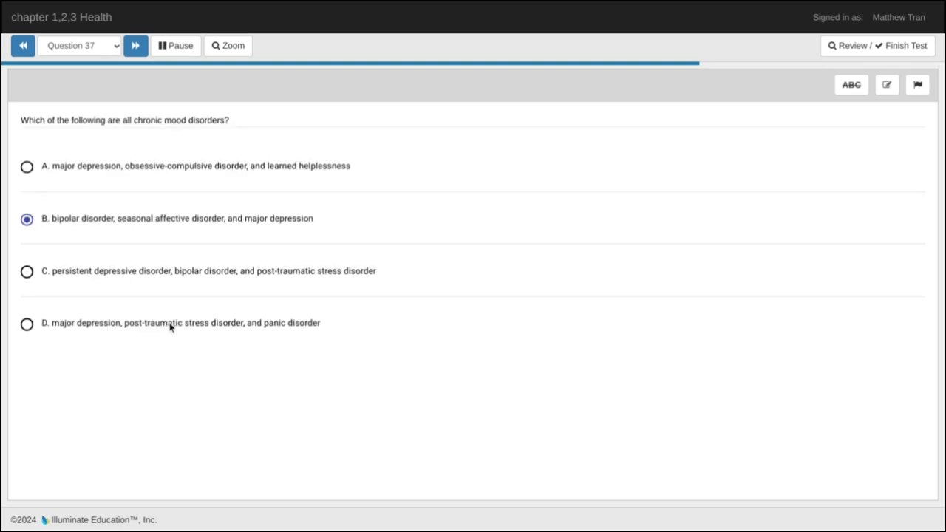
pyautogui.click(169, 329)
pyautogui.click(136, 46)
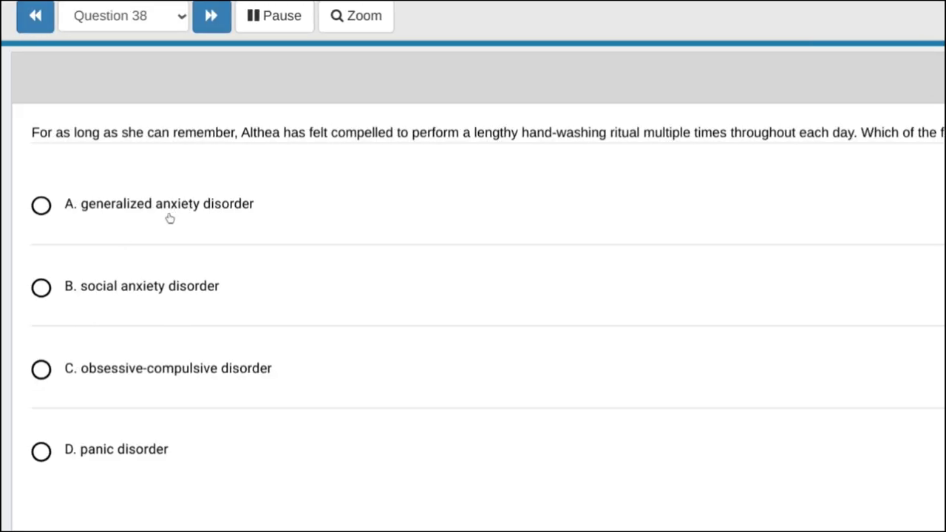
# Step: Switch question 38's answer from social anxiety disorder to C, obsessive-compulsive disorder, and continue
pyautogui.click(169, 290)
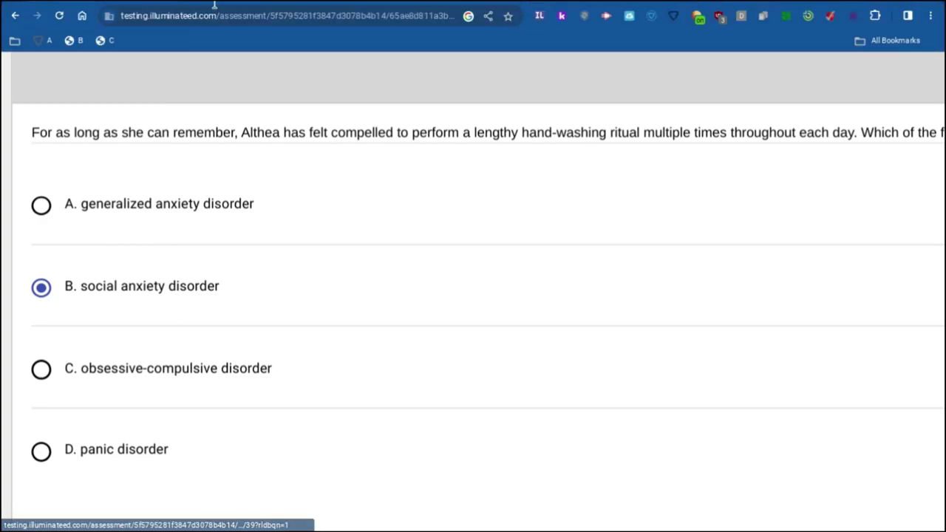
pyautogui.click(205, 371)
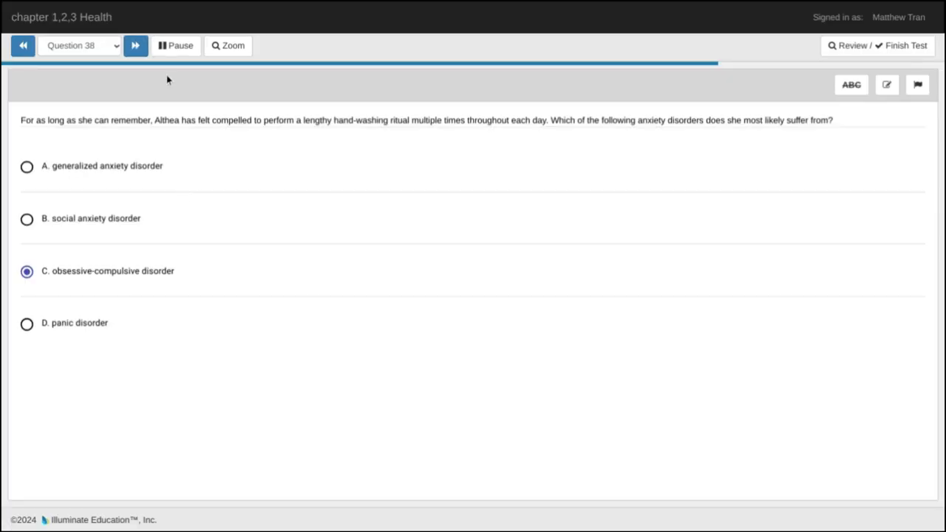
pyautogui.click(135, 47)
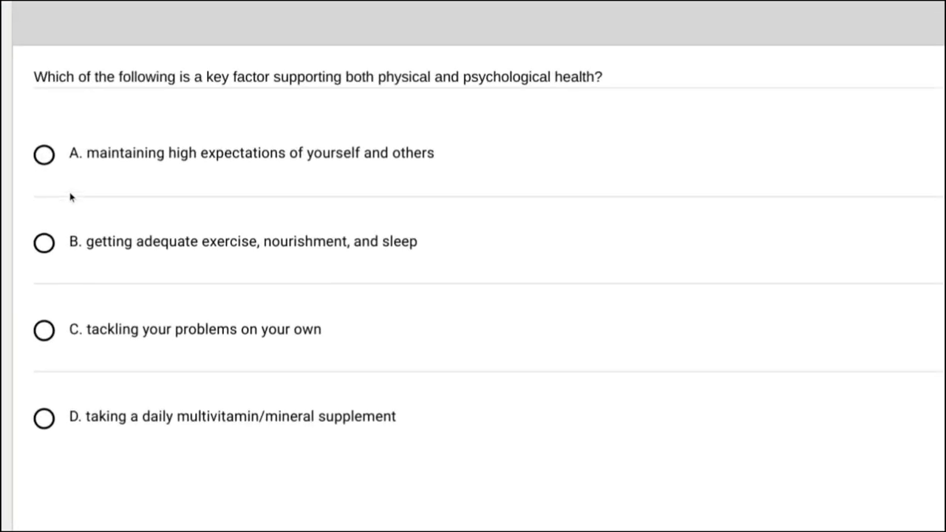
# Step: Answer question 39 with B, adequate exercise, nourishment, and sleep
pyautogui.click(126, 181)
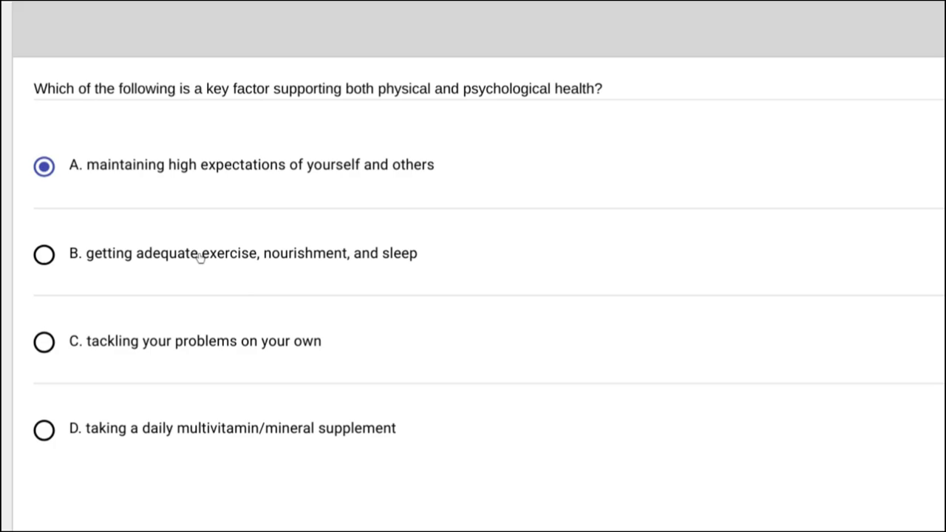
pyautogui.click(200, 257)
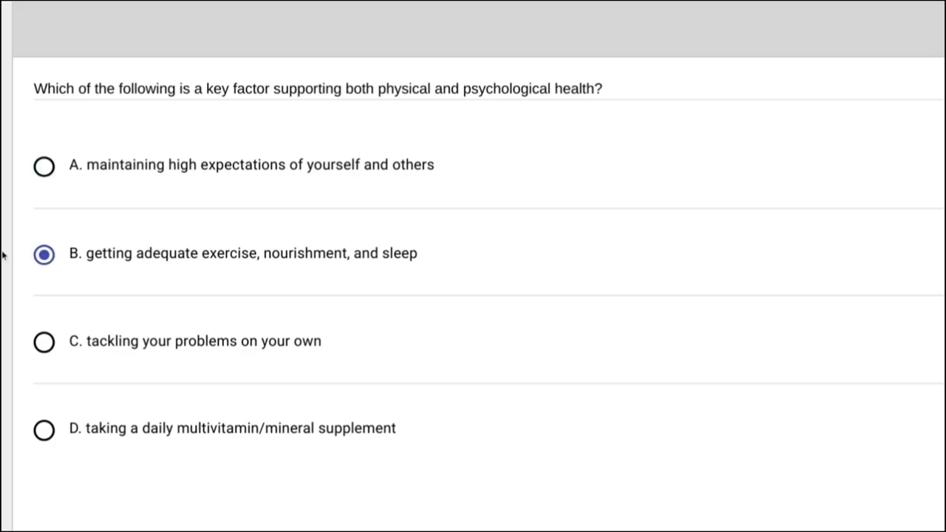
pyautogui.scroll(1, 6, 256)
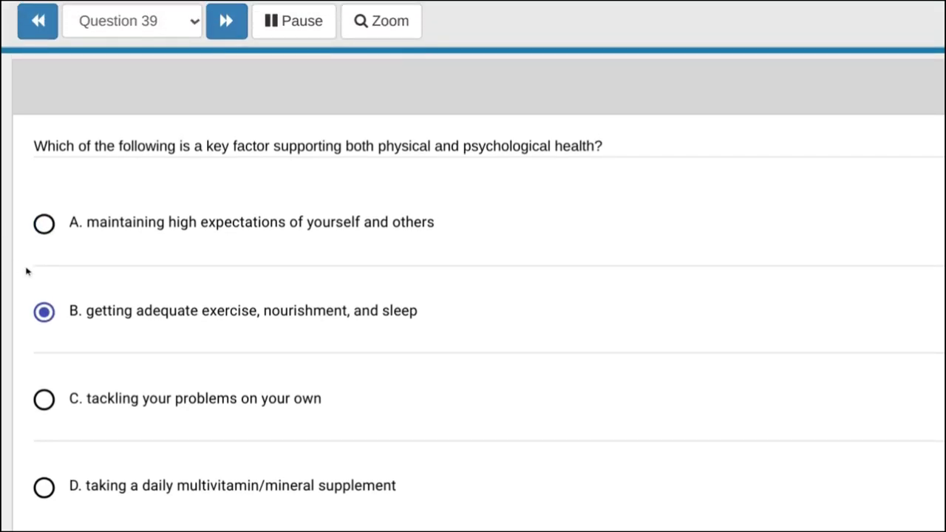
pyautogui.click(206, 40)
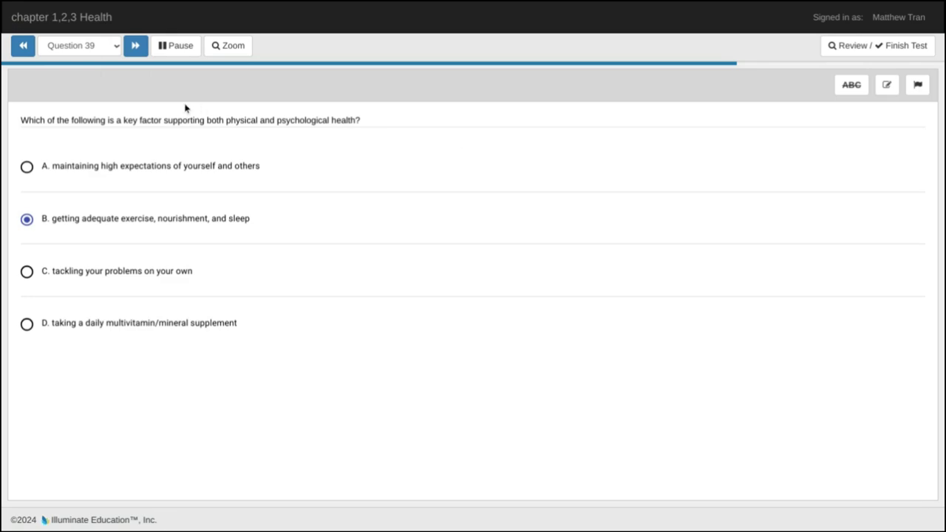
# Step: Answer question 40 with B, Self-esteem, and move to question 41
pyautogui.click(134, 47)
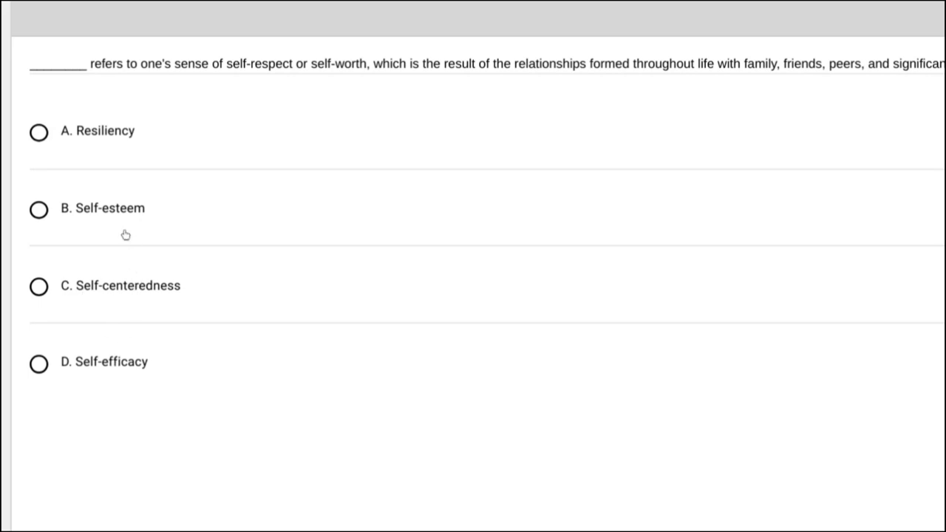
pyautogui.click(123, 229)
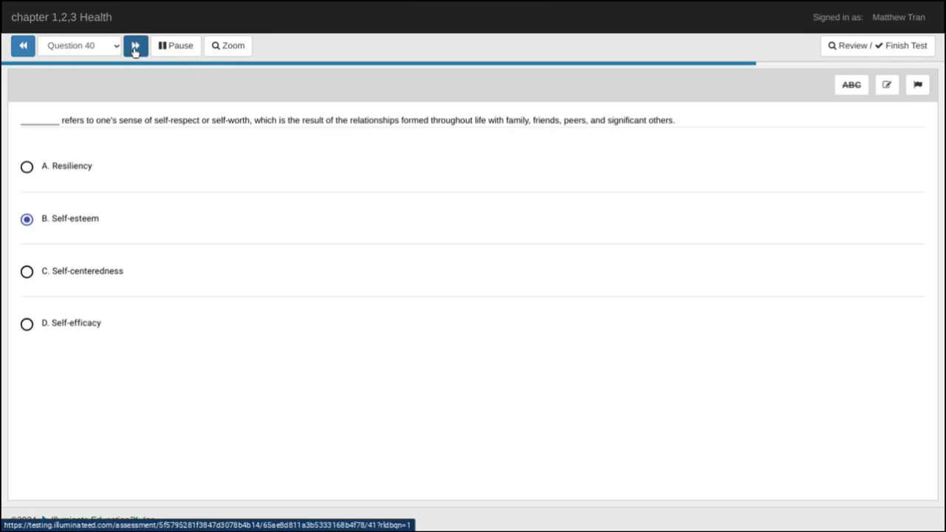
pyautogui.click(135, 49)
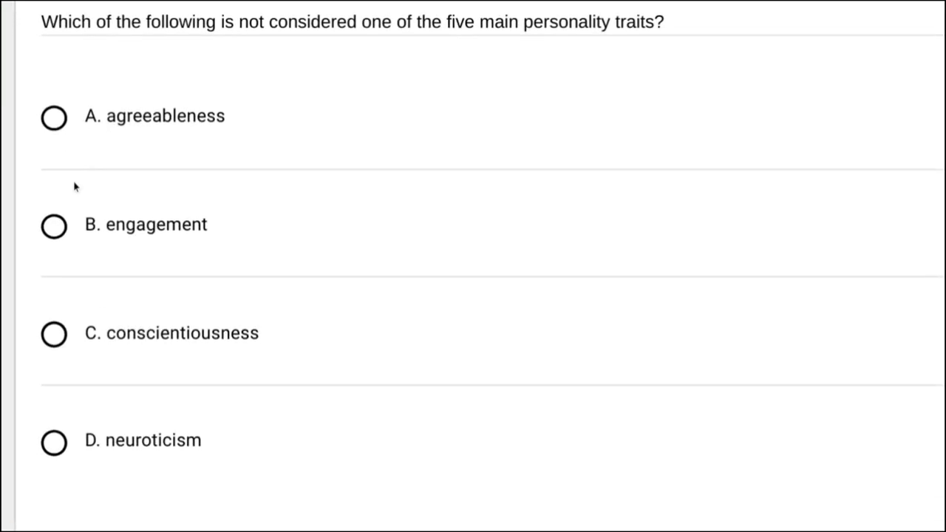
# Step: Answer question 41 with A, agreeableness, and go on to question 42
pyautogui.scroll(1, 91, 358)
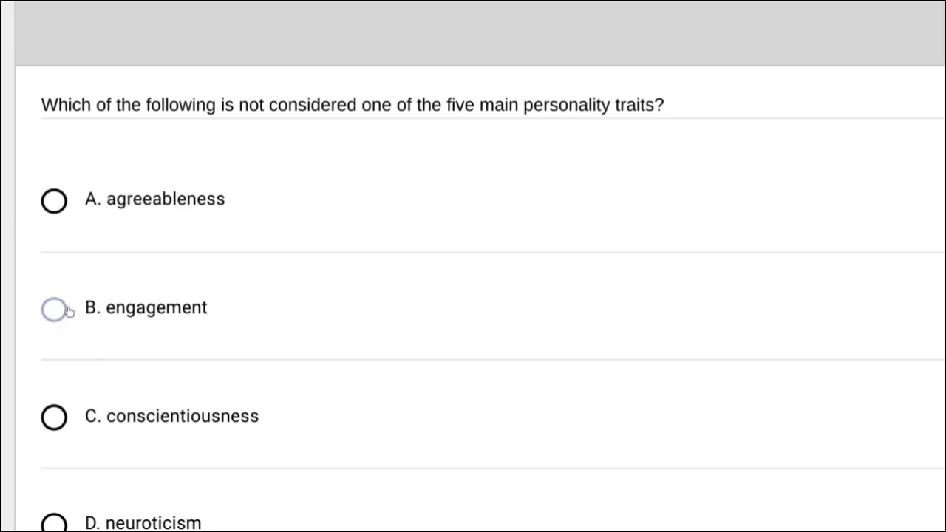
pyautogui.scroll(-4, 69, 318)
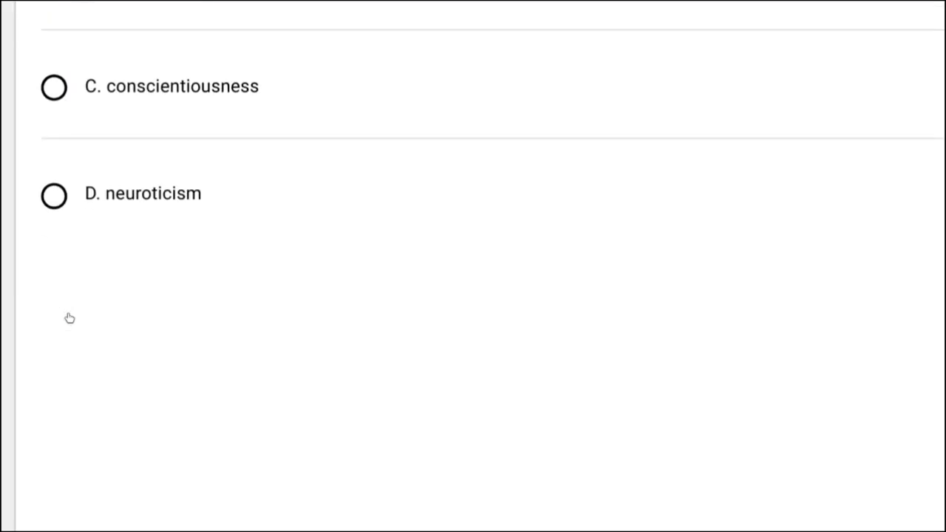
pyautogui.scroll(2, 70, 285)
pyautogui.scroll(1, 70, 288)
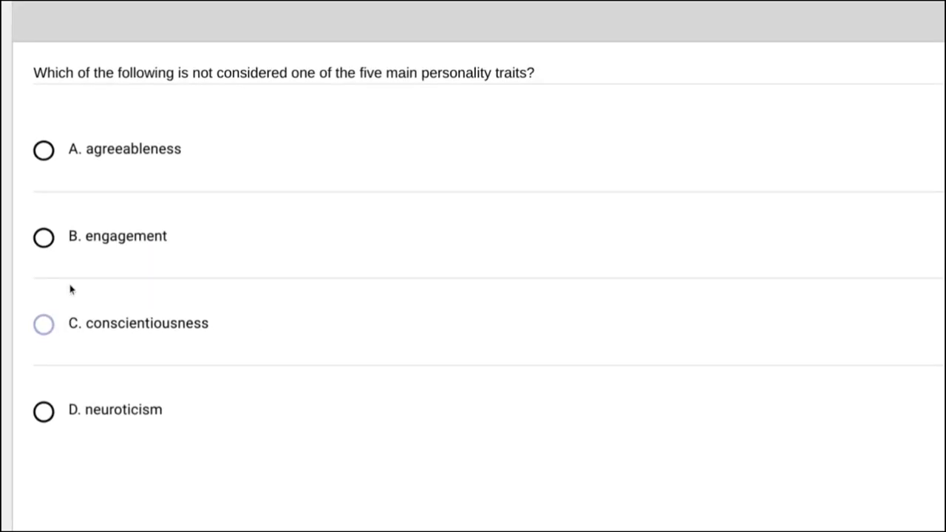
pyautogui.click(45, 162)
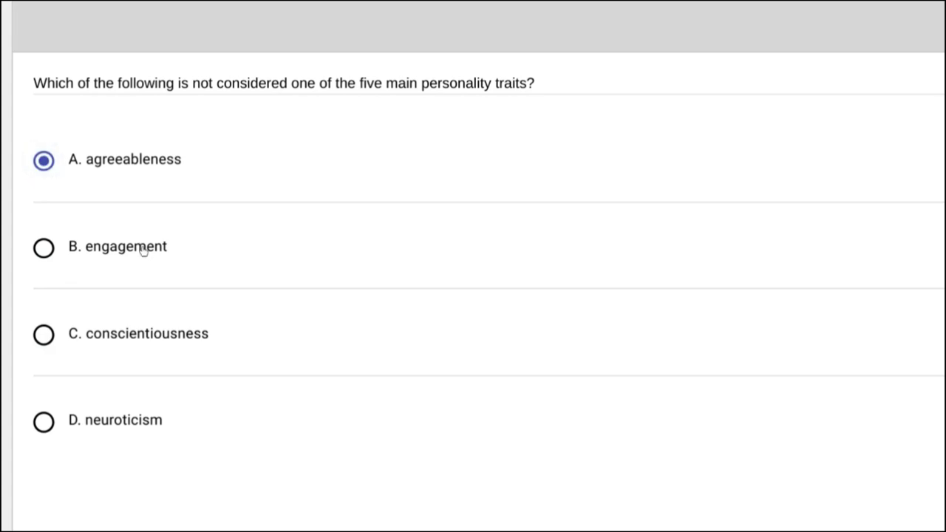
pyautogui.scroll(1, 145, 248)
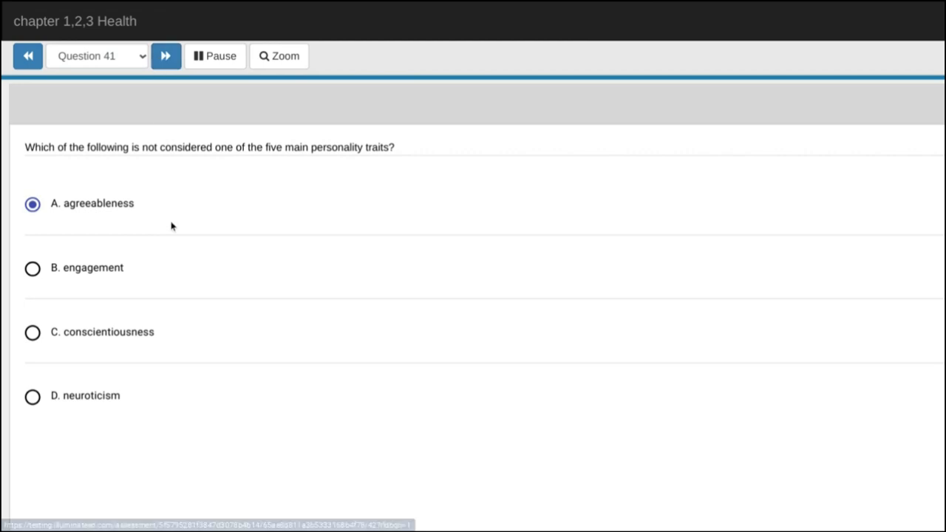
pyautogui.click(167, 64)
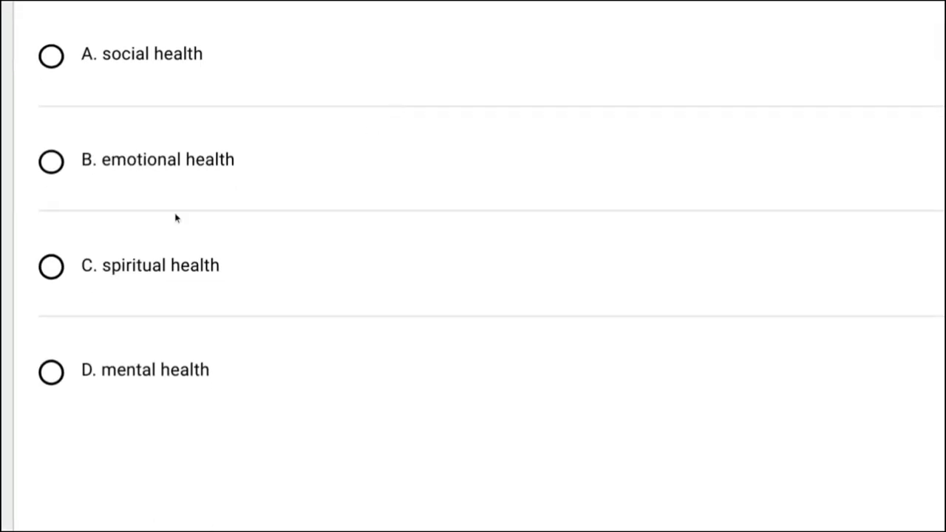
# Step: Answer question 42 with mental health and move to question 43
pyautogui.click(147, 373)
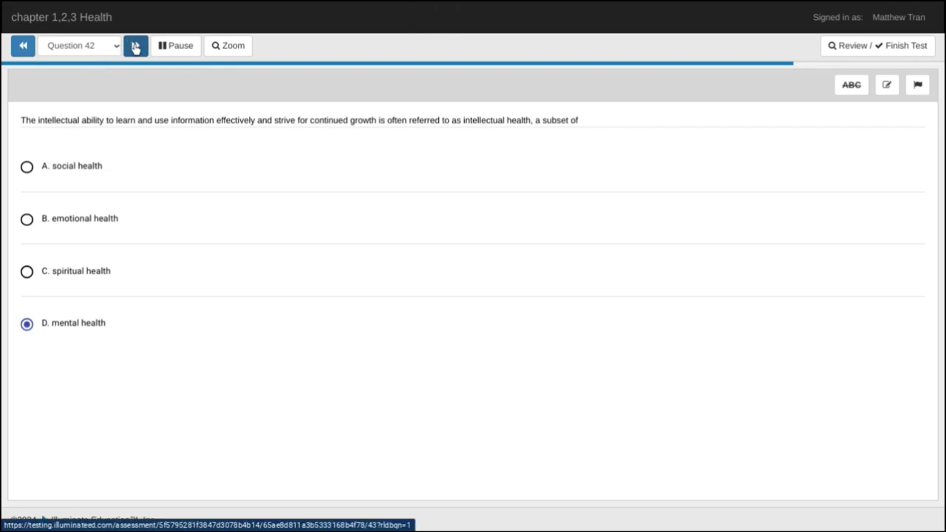
pyautogui.click(135, 47)
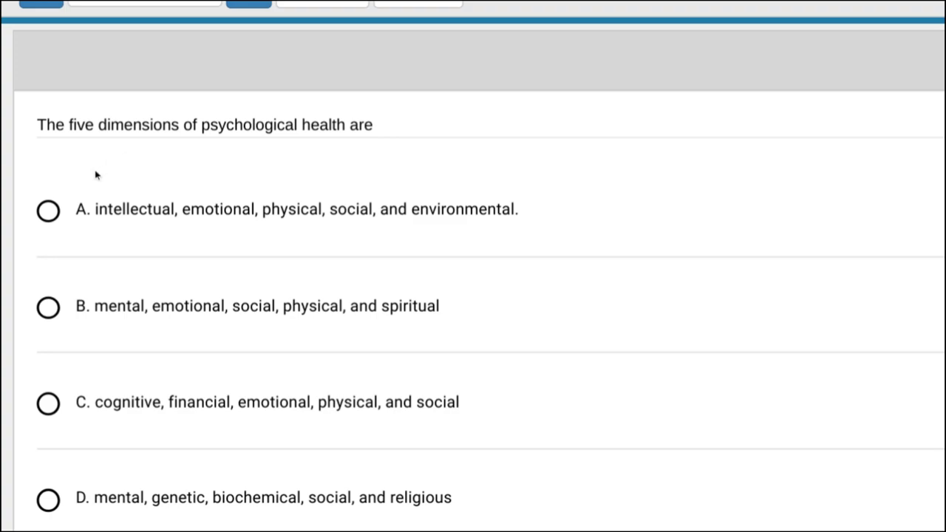
pyautogui.scroll(-1, 100, 161)
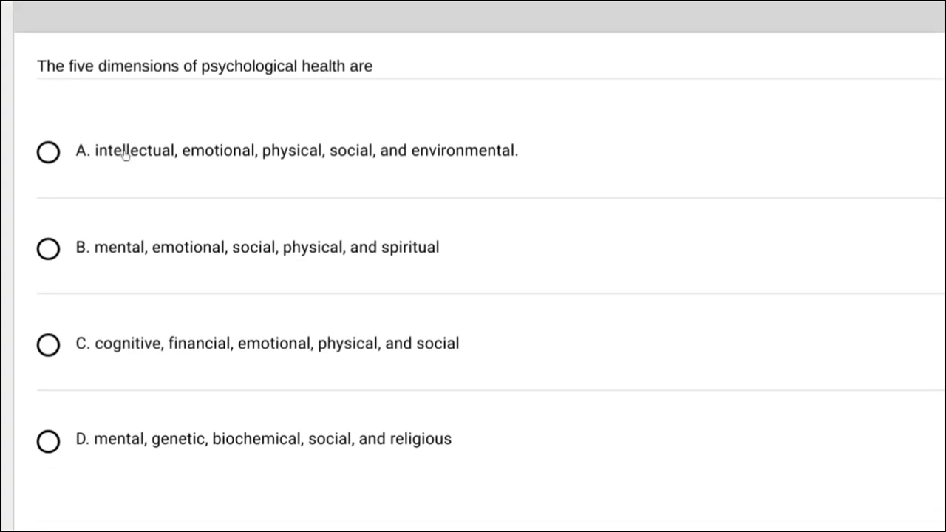
# Step: Answer question 43 with B, mental, emotional, social, physical, and spiritual
pyautogui.click(206, 257)
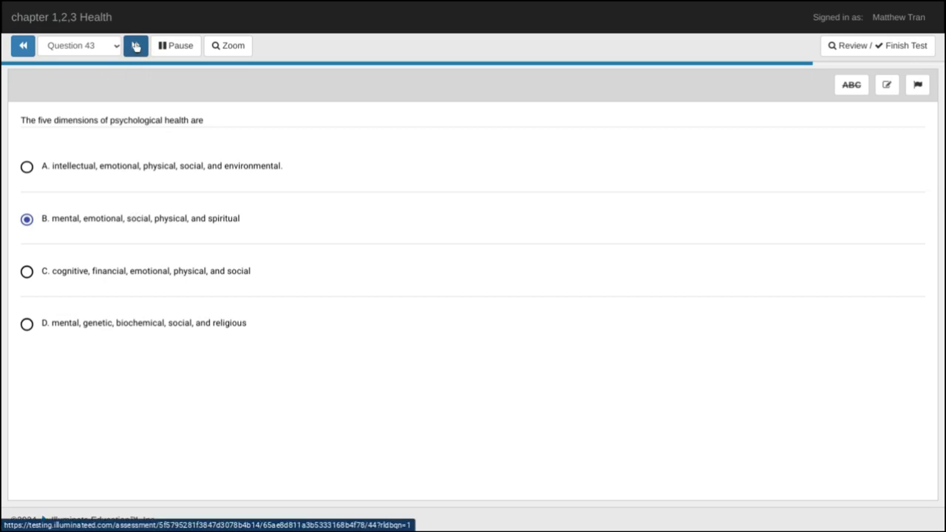
pyautogui.click(136, 46)
pyautogui.click(136, 46)
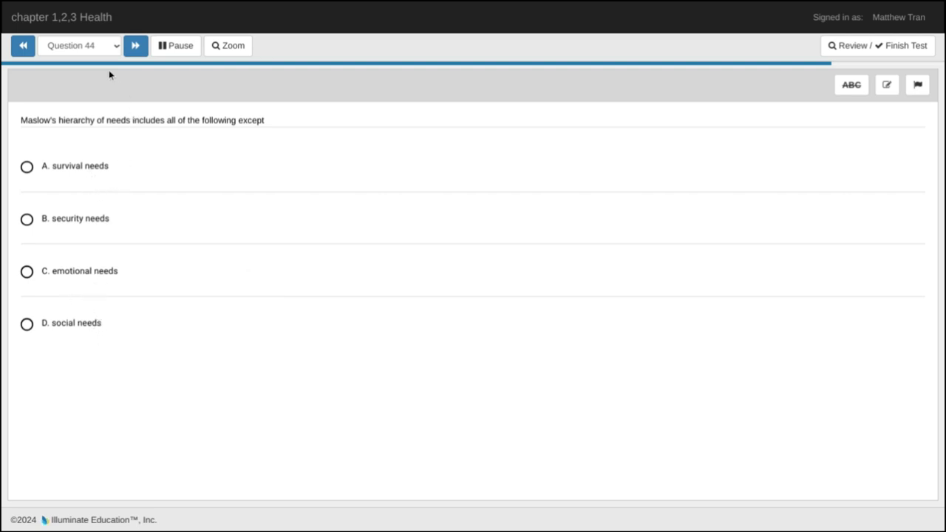
pyautogui.click(90, 47)
# Step: Review questions 6 through 9 by jumping to each from the question list
pyautogui.scroll(7, 93, 222)
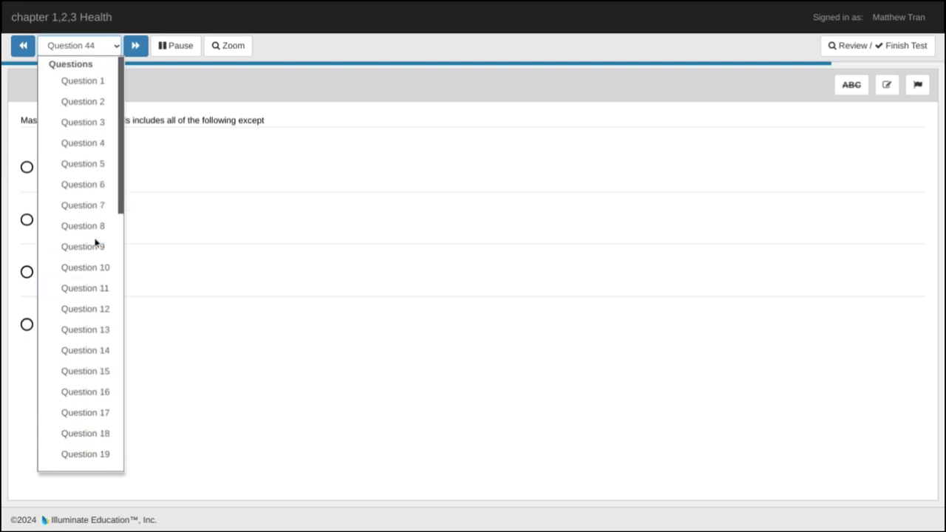
pyautogui.click(104, 184)
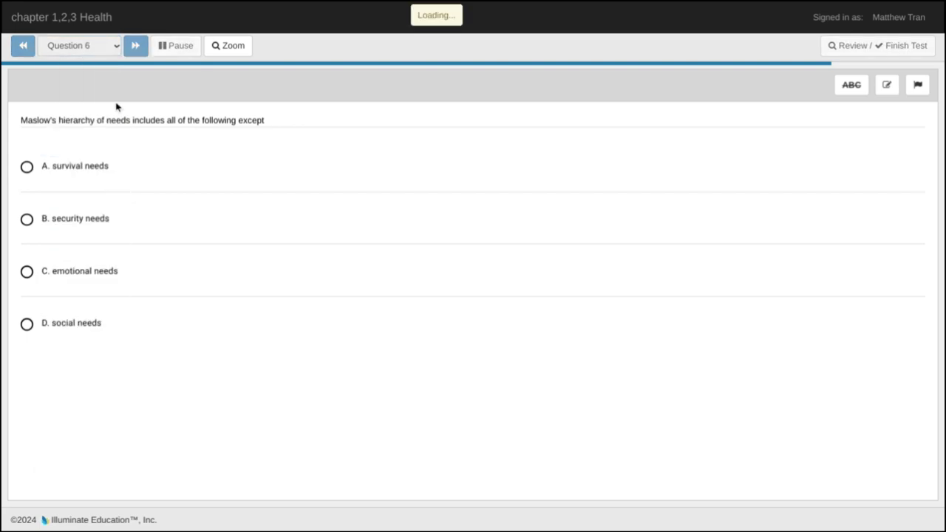
pyautogui.click(108, 53)
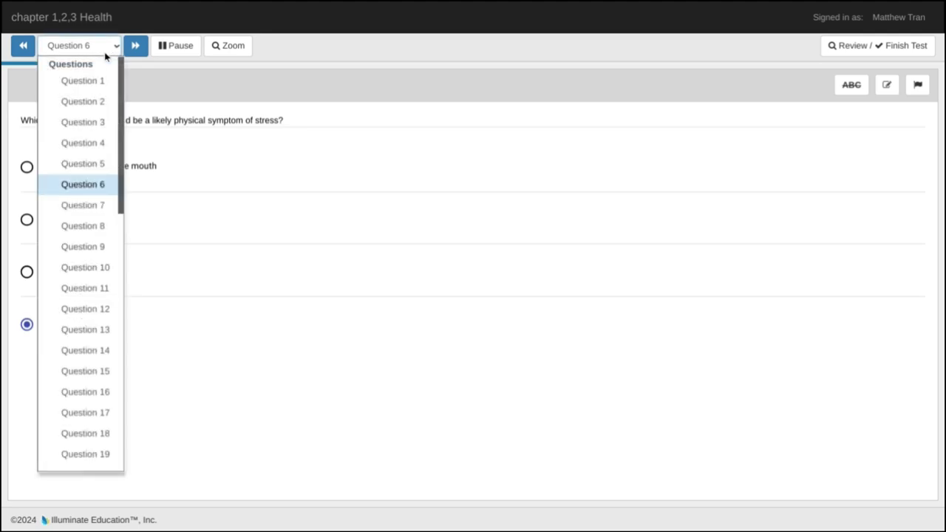
pyautogui.click(96, 201)
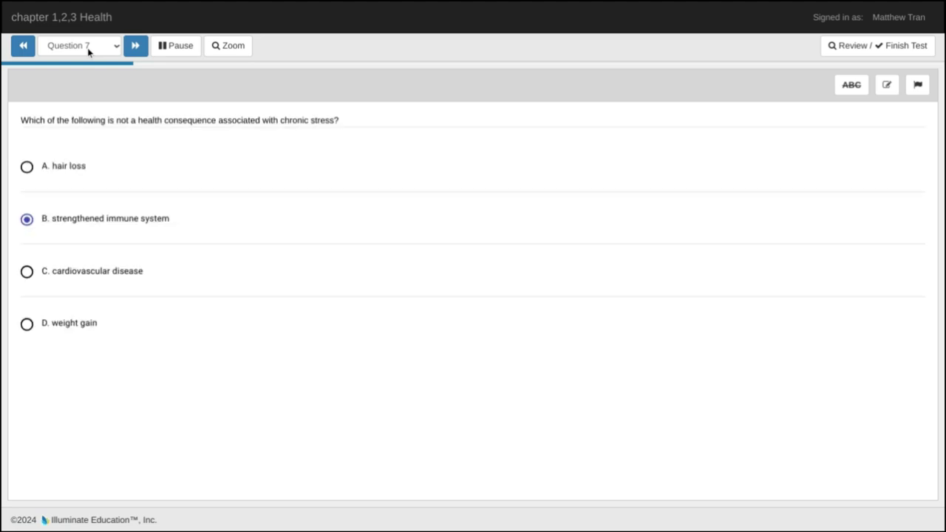
pyautogui.click(87, 49)
pyautogui.click(93, 226)
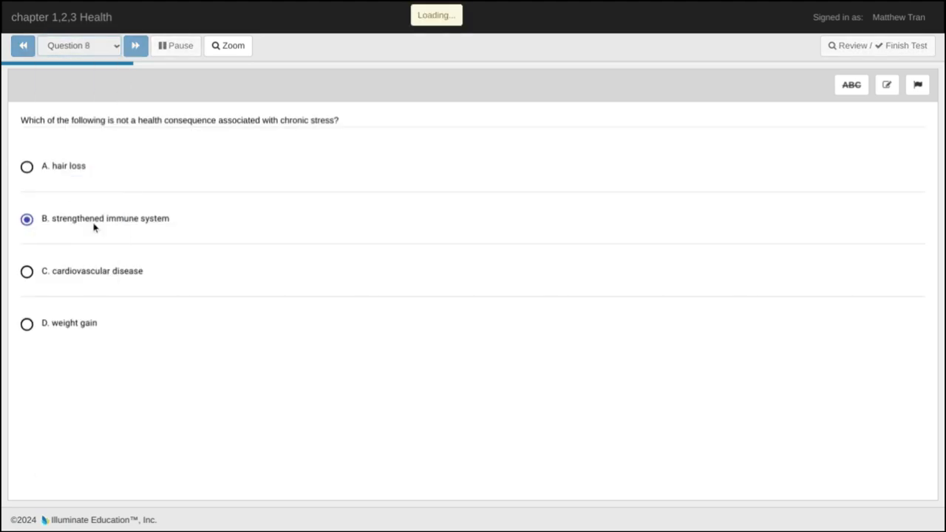
pyautogui.click(92, 50)
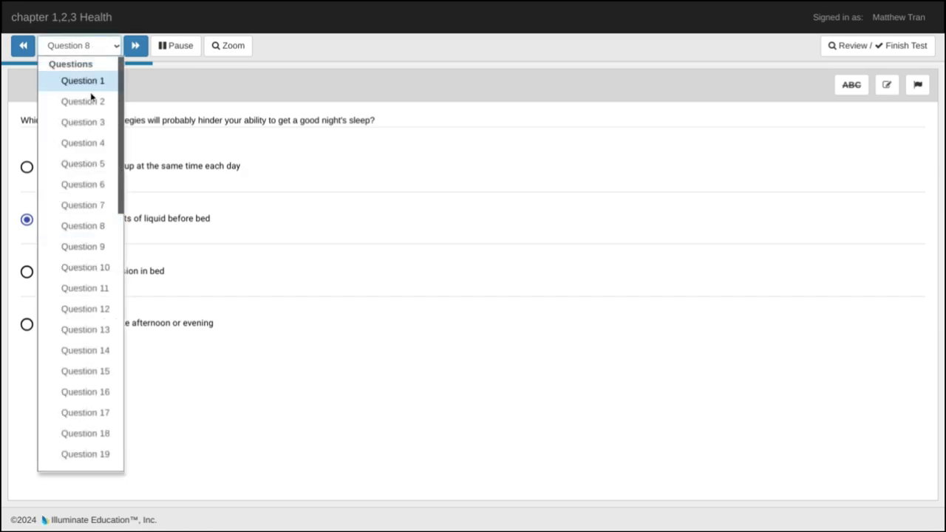
pyautogui.click(97, 246)
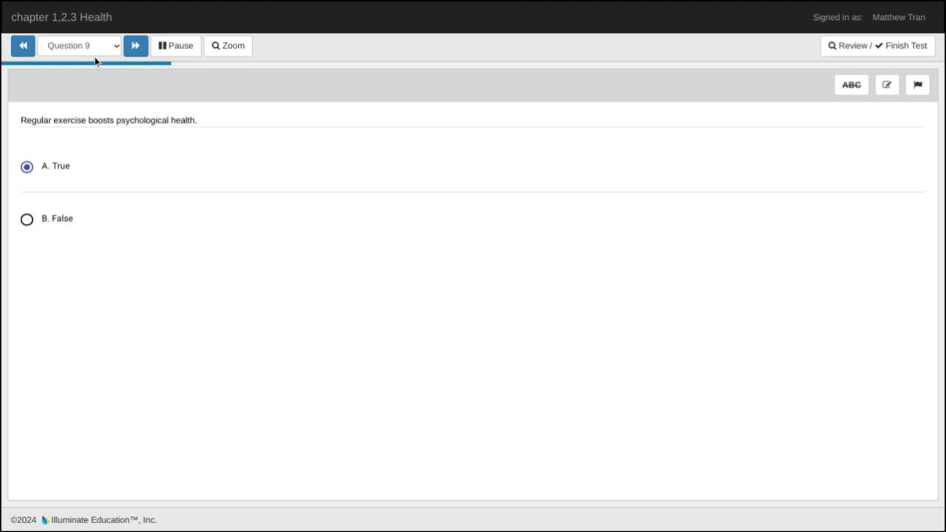
# Step: Page forward through questions 10 to 27, reviewing the earlier answers
pyautogui.click(134, 46)
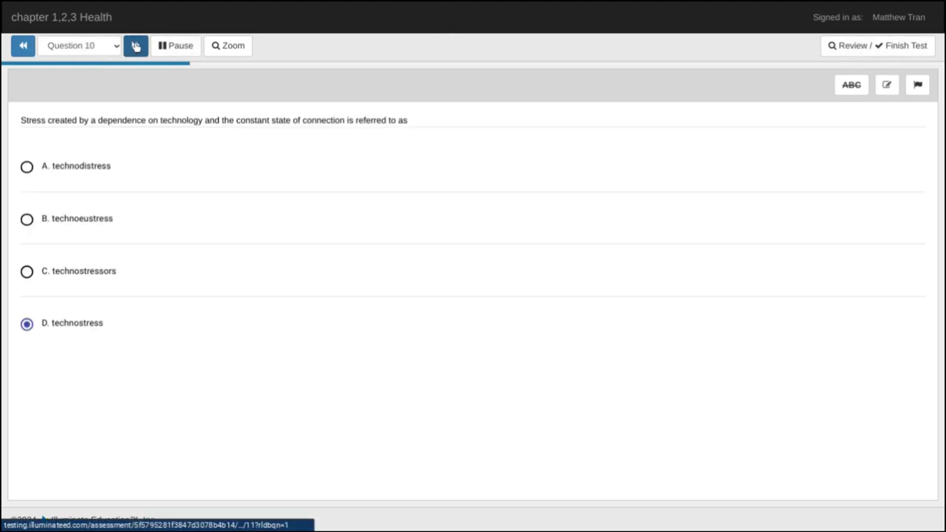
pyautogui.click(136, 46)
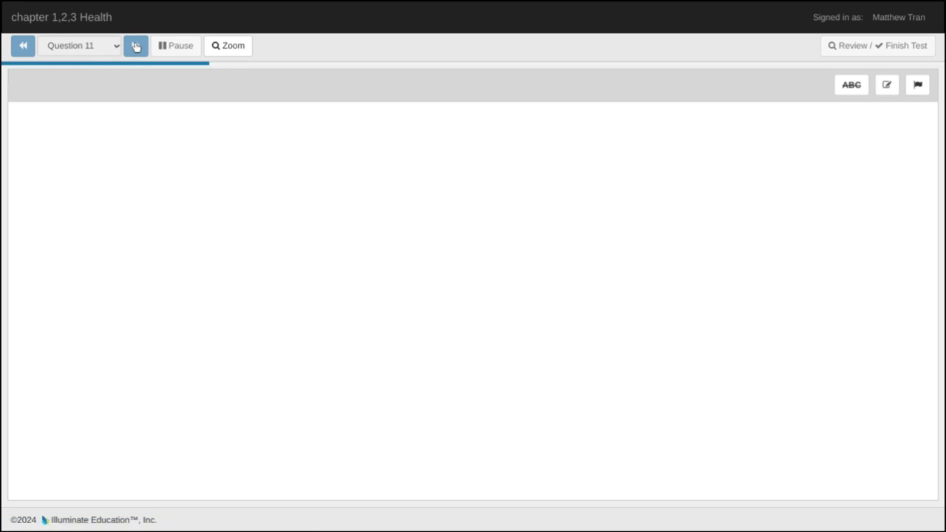
pyautogui.click(136, 46)
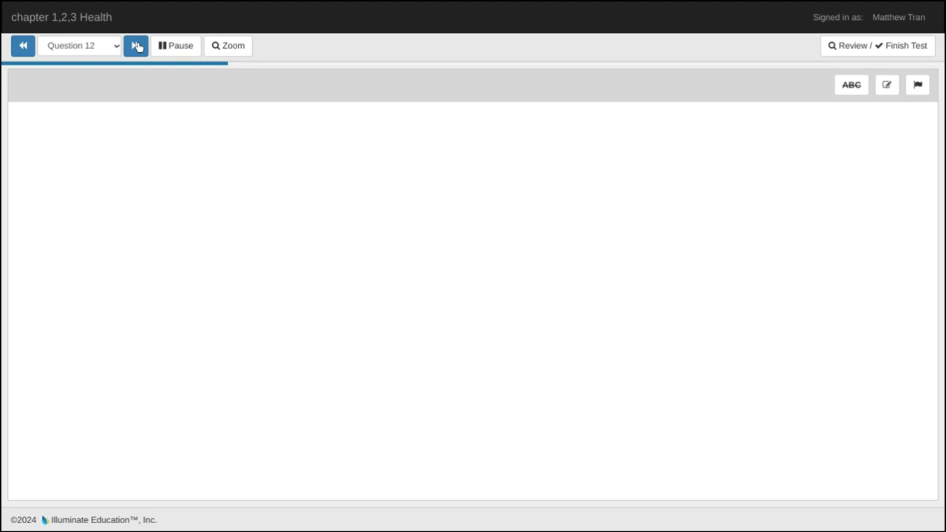
pyautogui.click(136, 46)
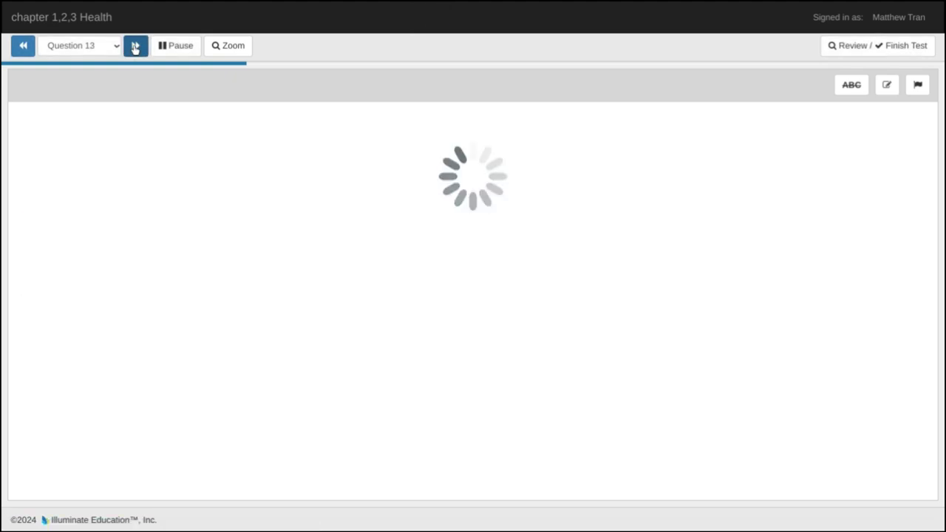
pyautogui.click(134, 47)
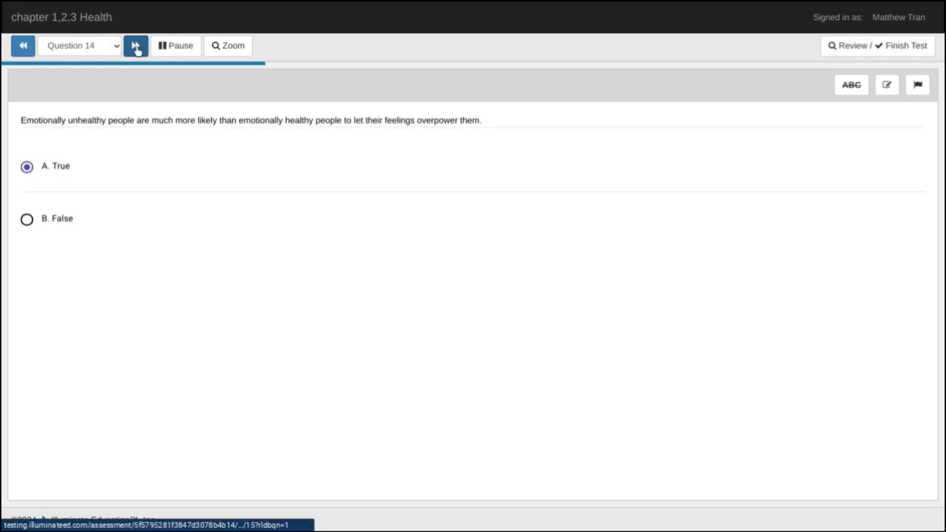
pyautogui.click(136, 49)
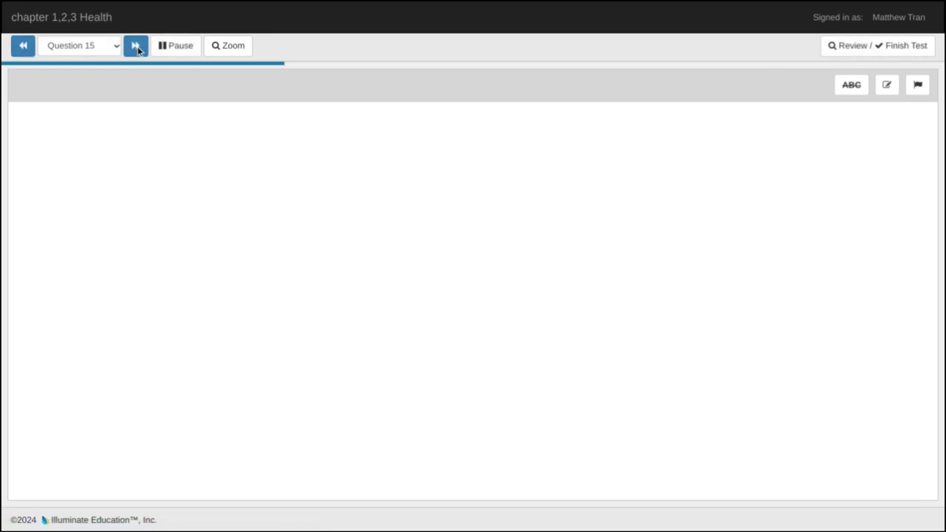
pyautogui.click(136, 49)
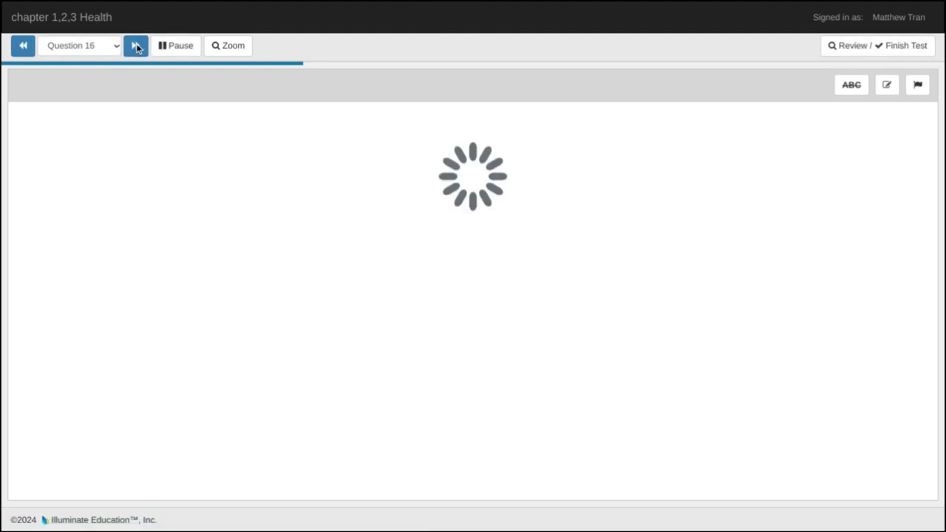
pyautogui.click(134, 48)
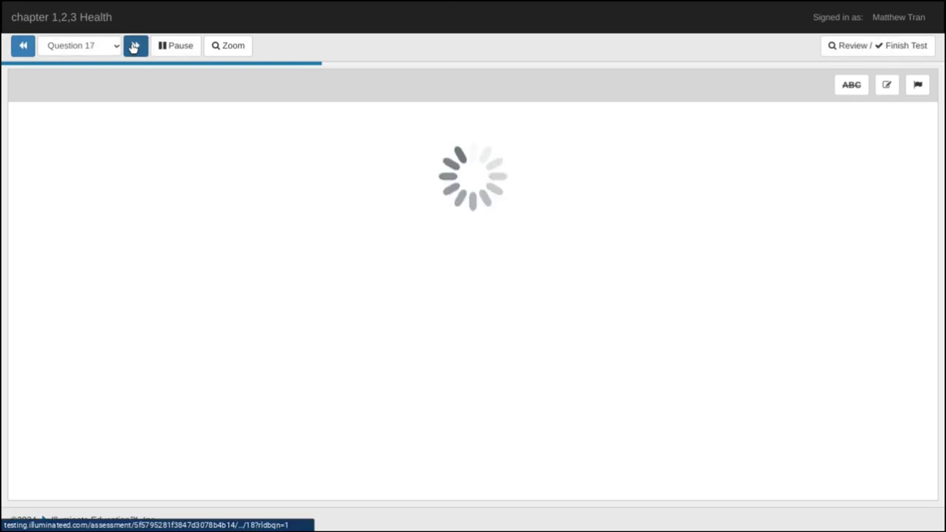
pyautogui.click(136, 47)
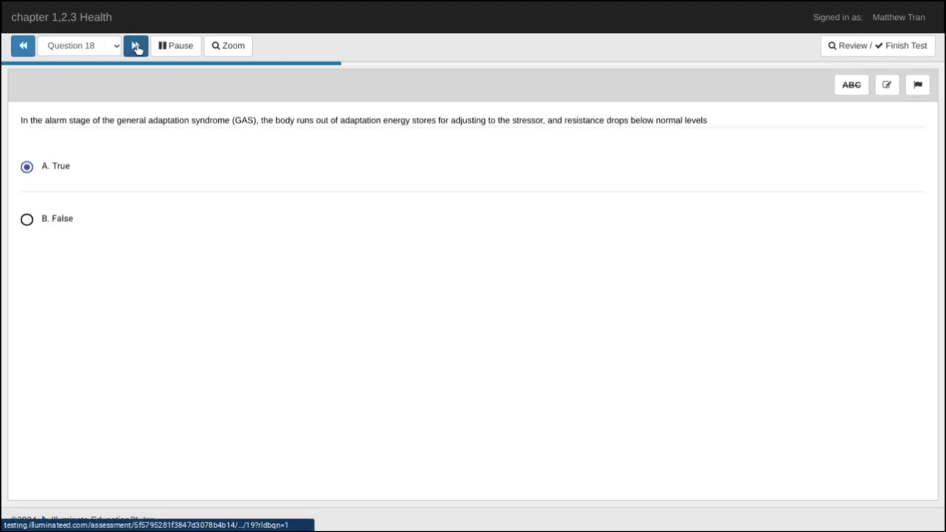
pyautogui.click(136, 46)
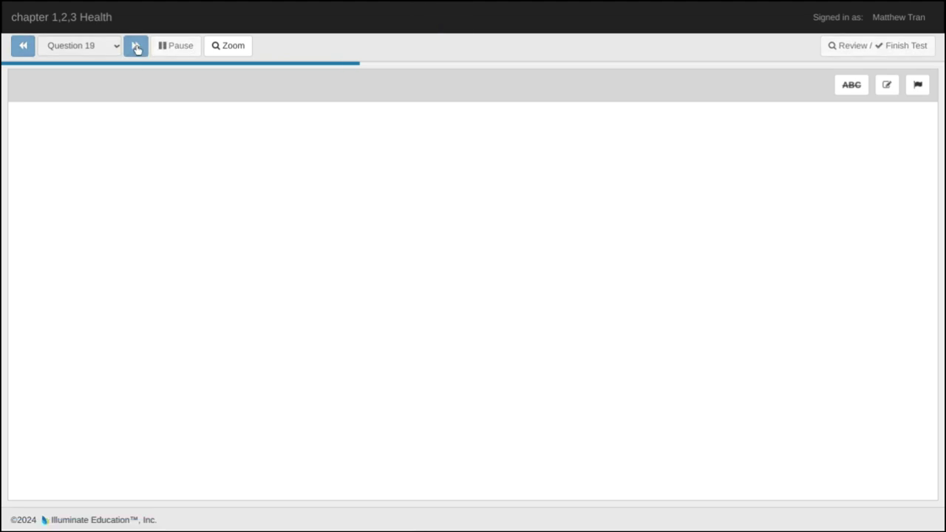
pyautogui.click(139, 47)
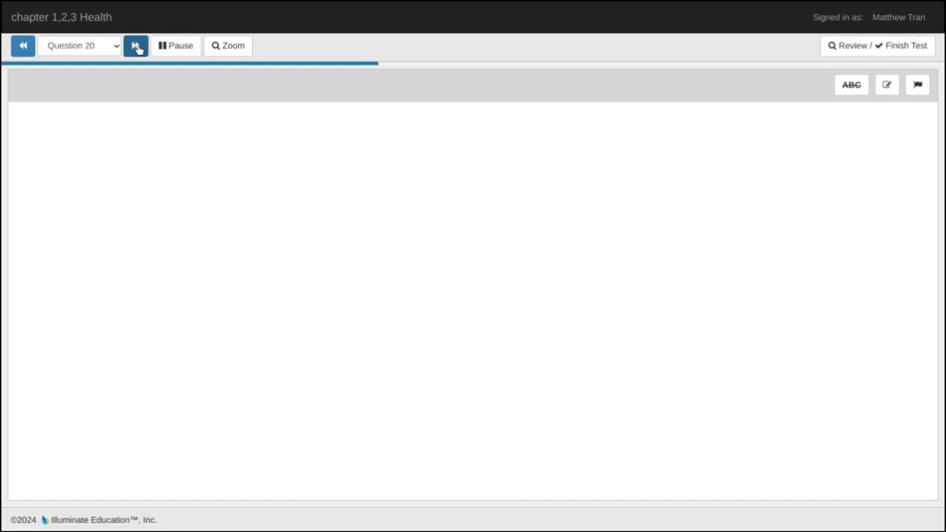
pyautogui.click(136, 46)
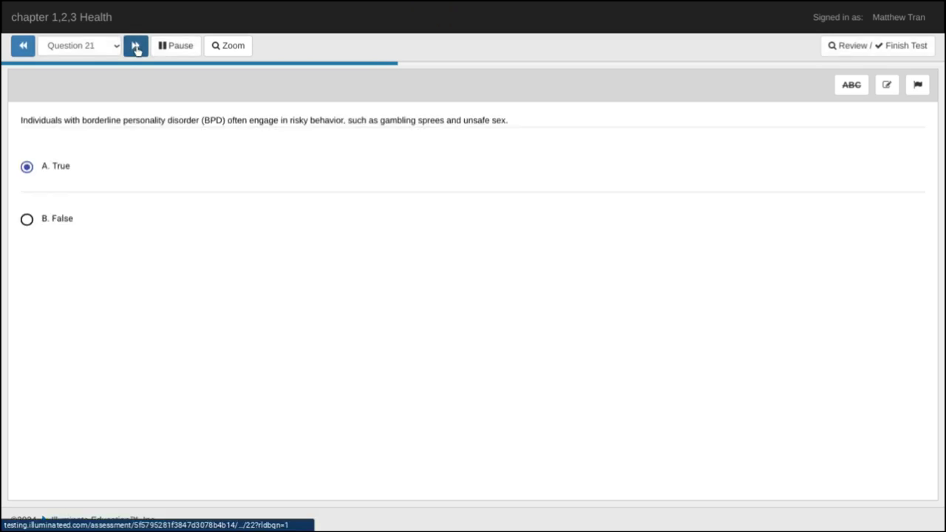
pyautogui.click(135, 47)
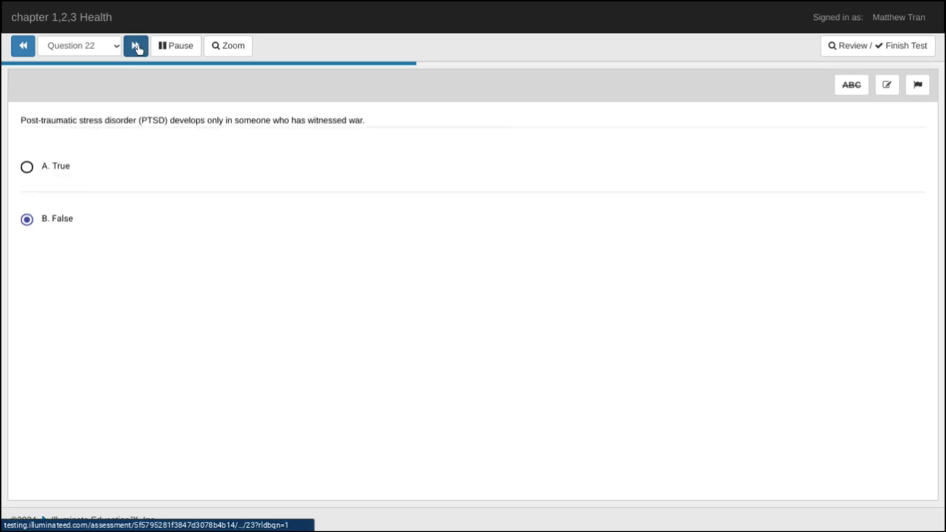
pyautogui.click(137, 47)
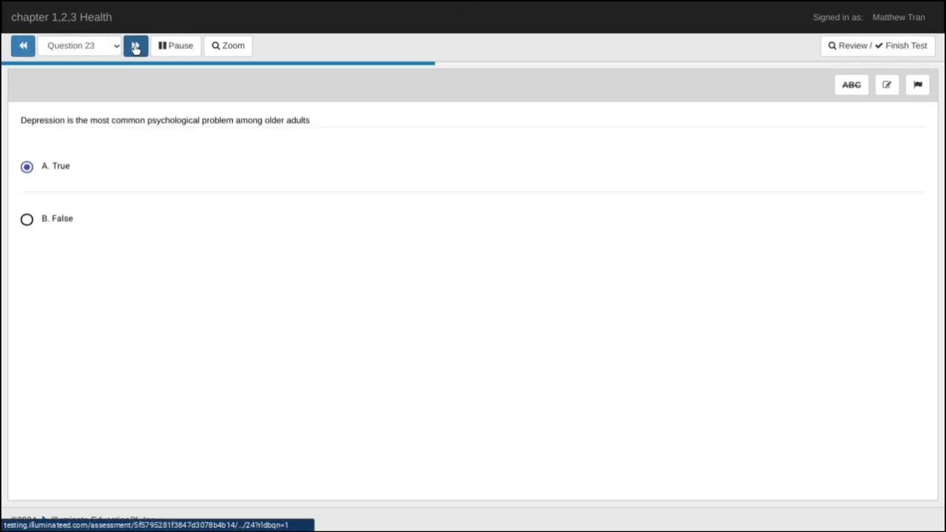
pyautogui.click(135, 47)
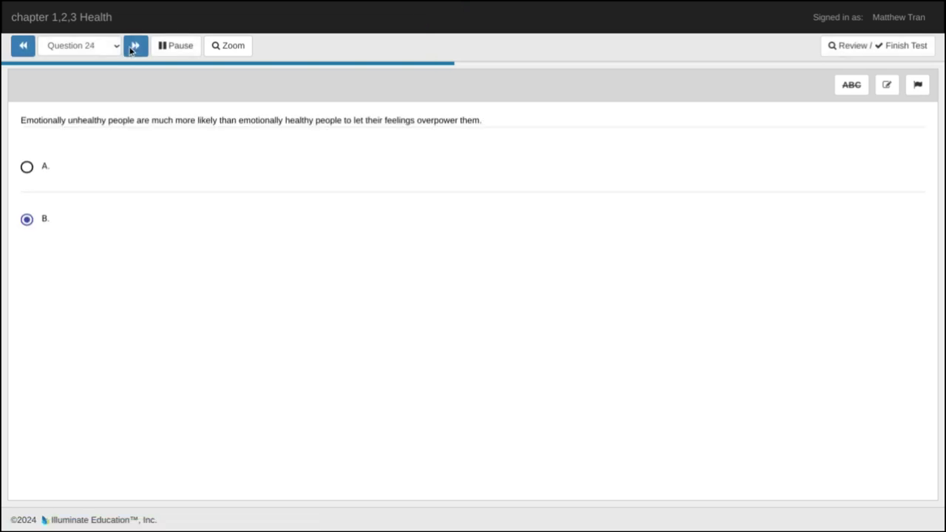
pyautogui.click(131, 47)
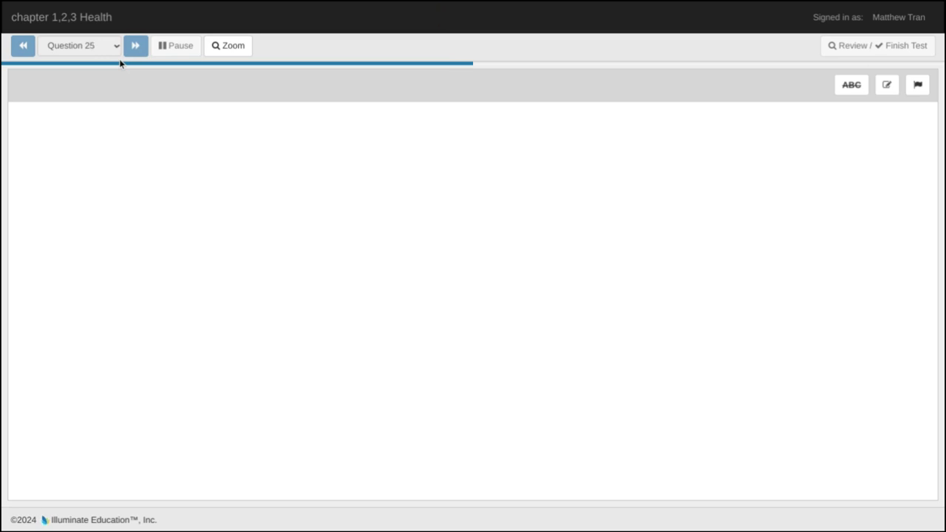
pyautogui.click(136, 47)
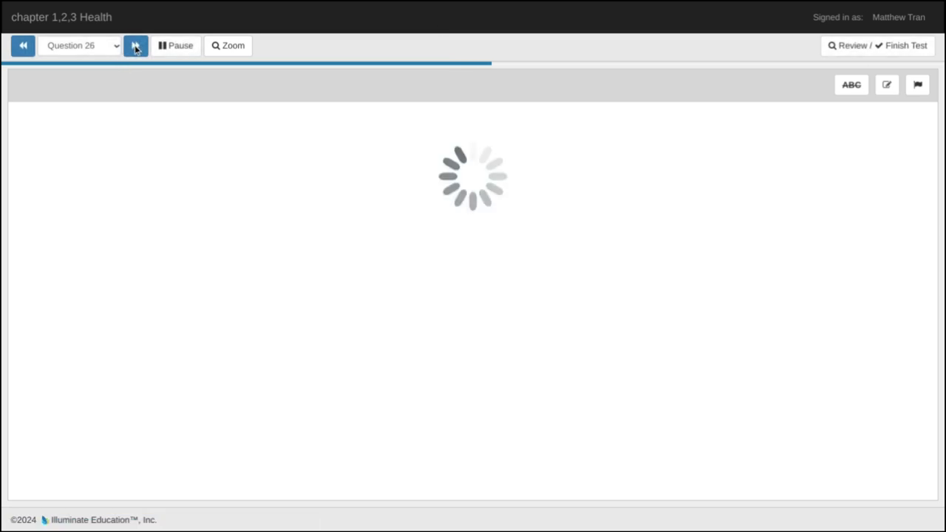
pyautogui.click(137, 48)
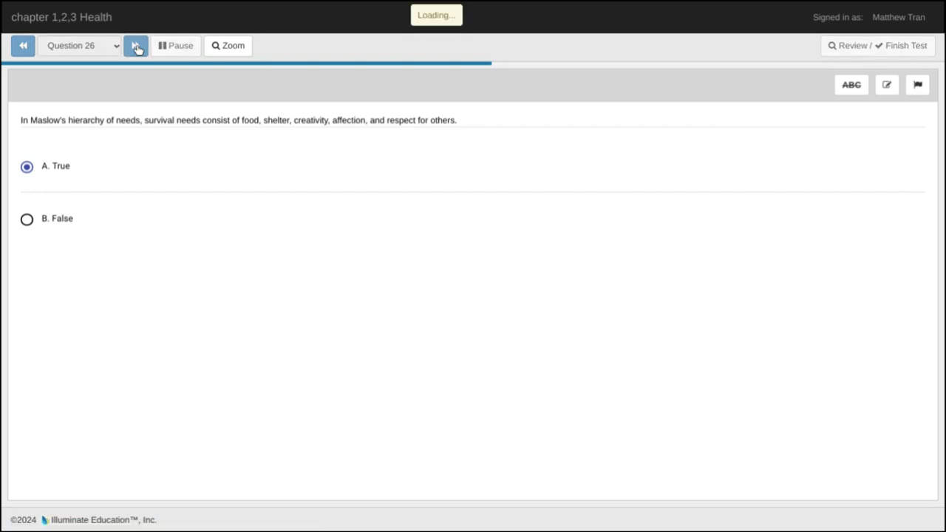
# Step: Return to Question 27 through the question list
pyautogui.click(20, 46)
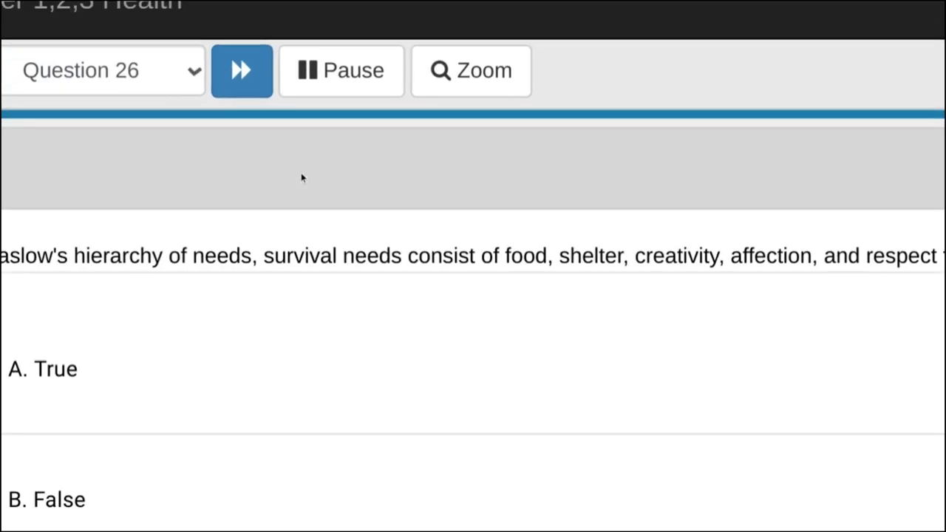
pyautogui.click(234, 83)
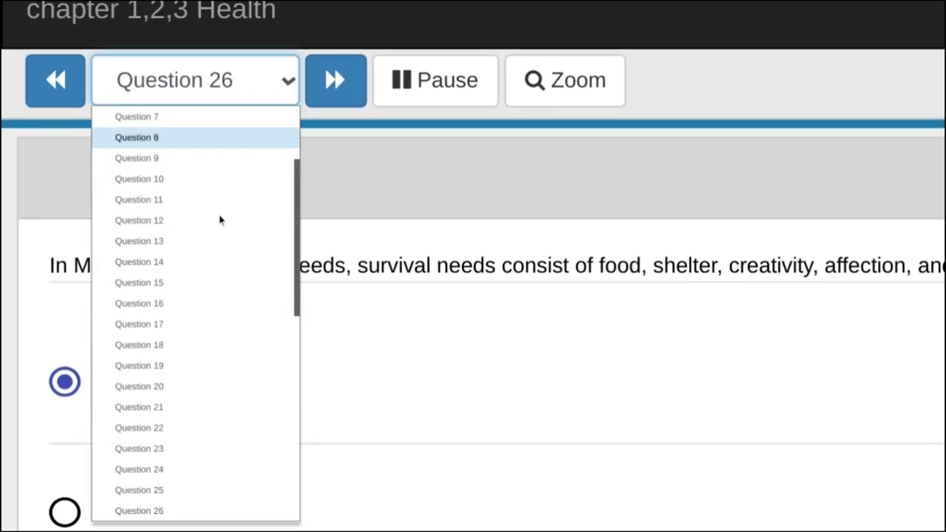
pyautogui.scroll(-1, 220, 306)
pyautogui.scroll(-1, 217, 307)
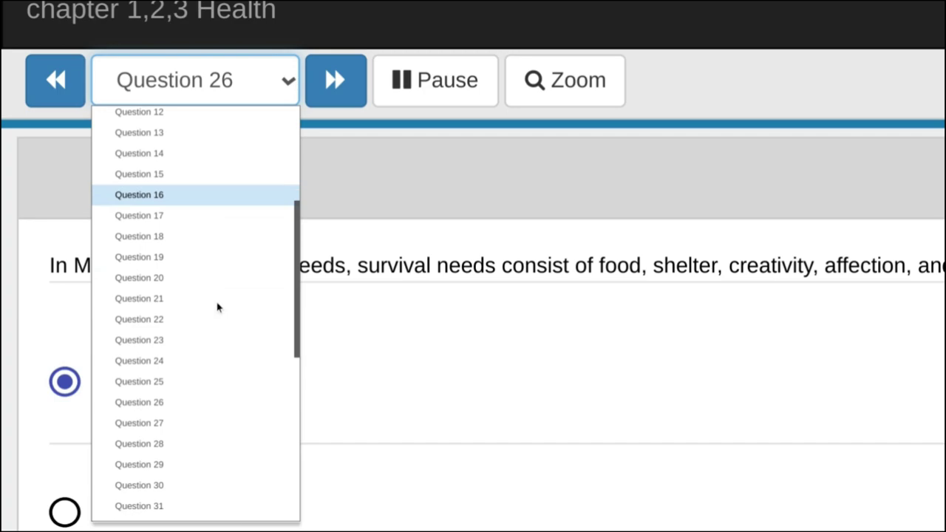
pyautogui.click(211, 423)
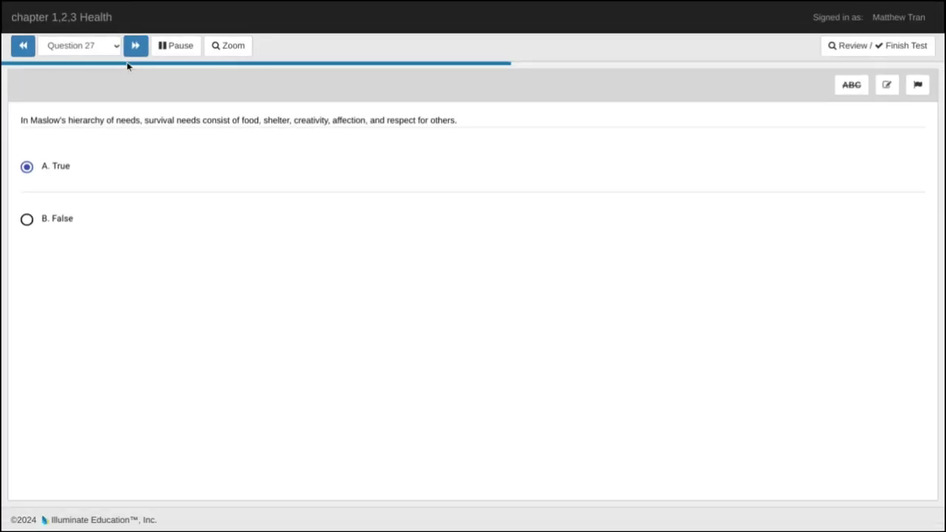
# Step: Jump to Question 28, the already answered stress definition question
pyautogui.click(91, 45)
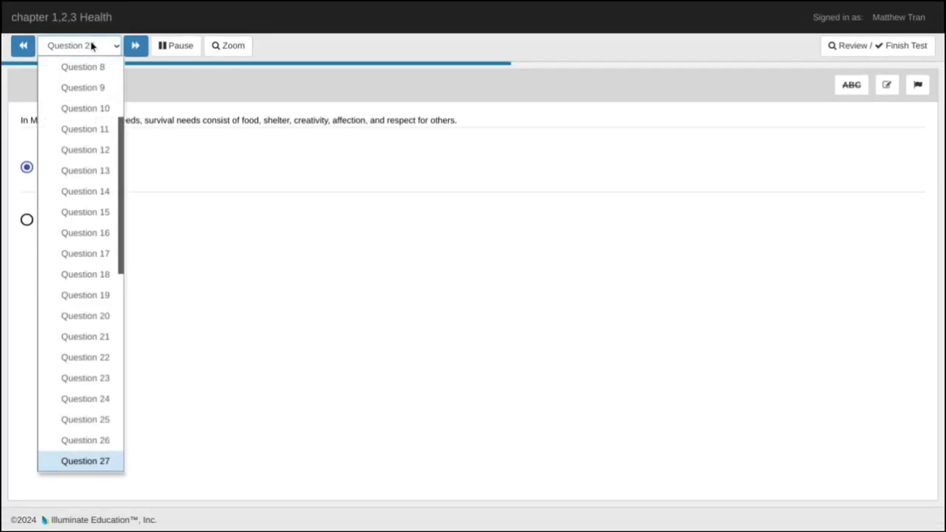
pyautogui.scroll(-1, 103, 337)
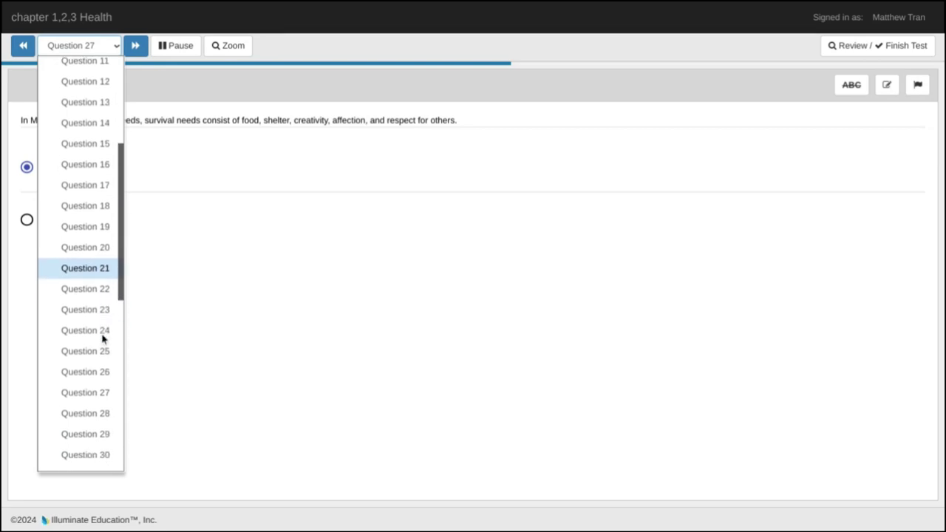
pyautogui.click(84, 413)
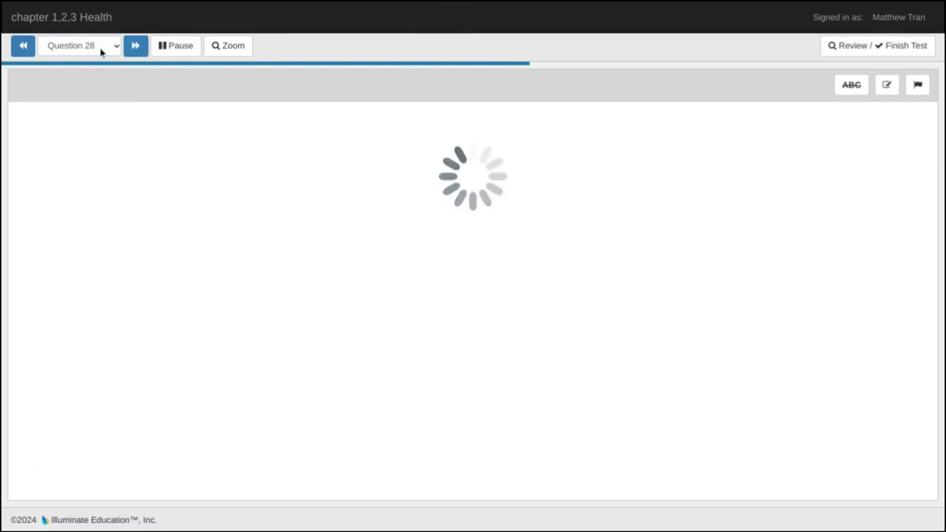
pyautogui.click(101, 49)
pyautogui.scroll(-8, 95, 228)
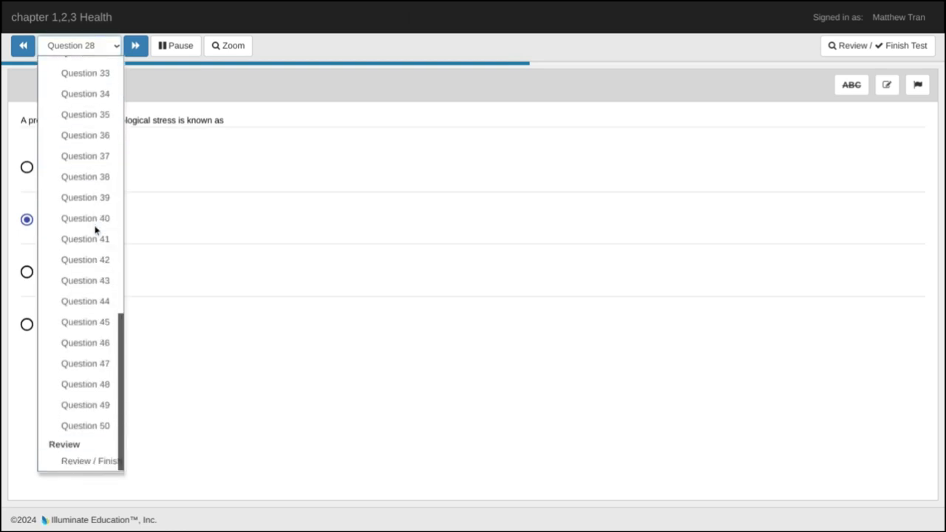
# Step: Answer Question 44 with 'security needs' (B) and Question 45 with 'social factors' (D), advancing to Question 46
pyautogui.click(109, 300)
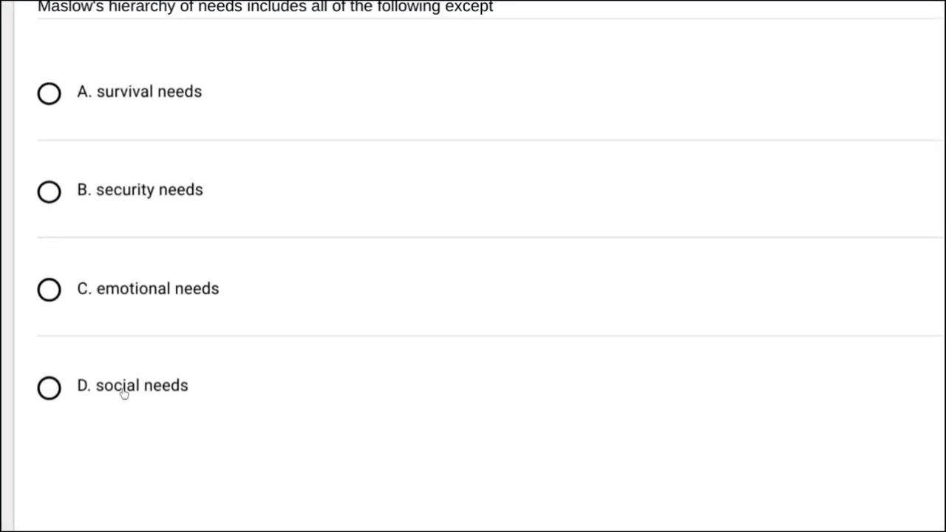
pyautogui.click(148, 204)
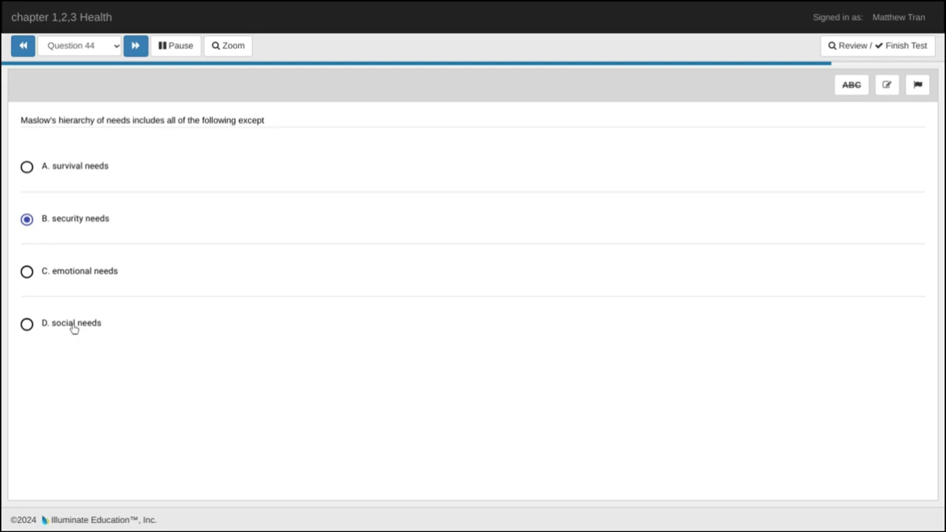
pyautogui.click(135, 48)
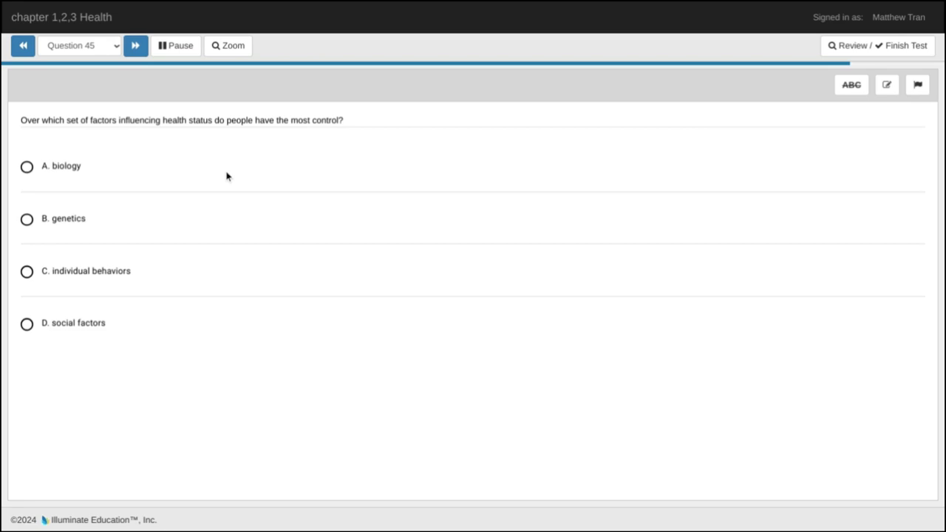
pyautogui.click(94, 323)
pyautogui.click(135, 46)
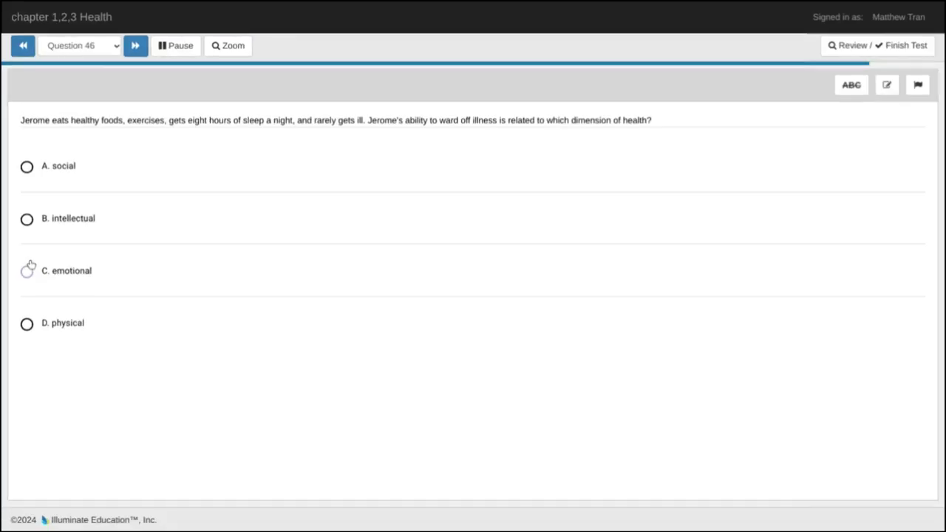
# Step: Answer Question 46 with 'physical' (D) and Question 47 with 'social' (A)
pyautogui.click(75, 329)
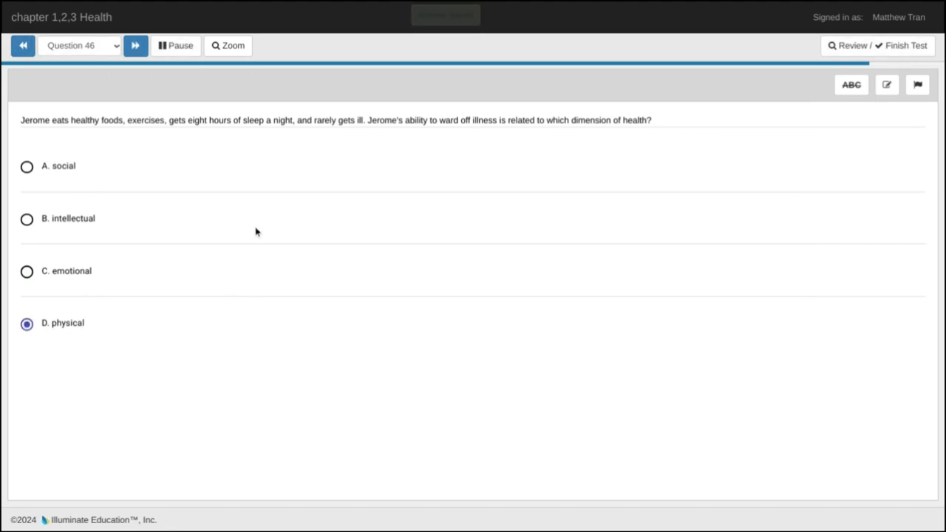
pyautogui.click(135, 44)
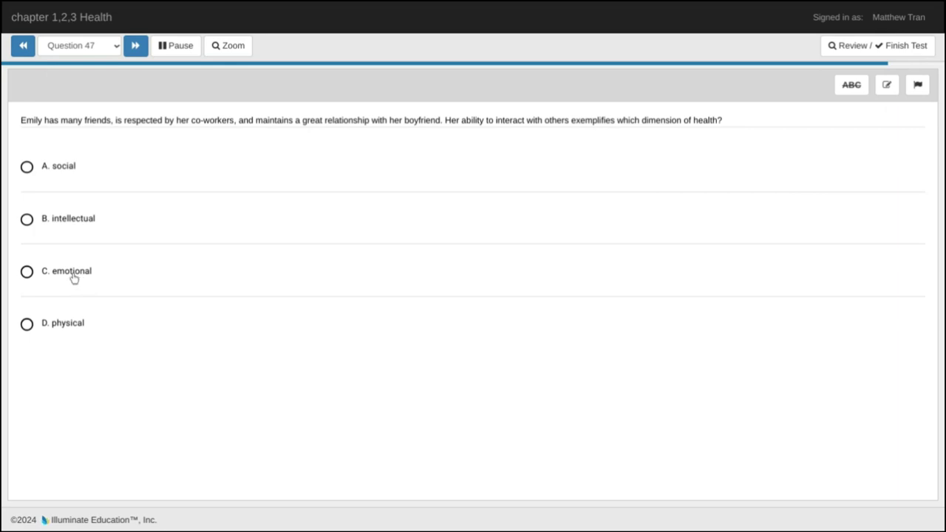
pyautogui.click(57, 168)
pyautogui.click(133, 55)
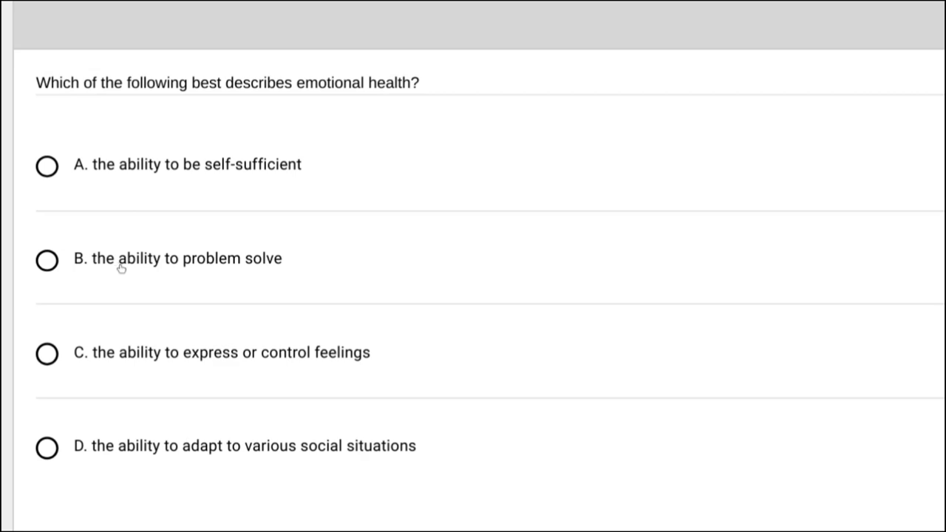
# Step: Answer Question 48 'express or control feelings' and Question 49 'physical, intellectual, and social health', reaching Question 50
pyautogui.click(184, 355)
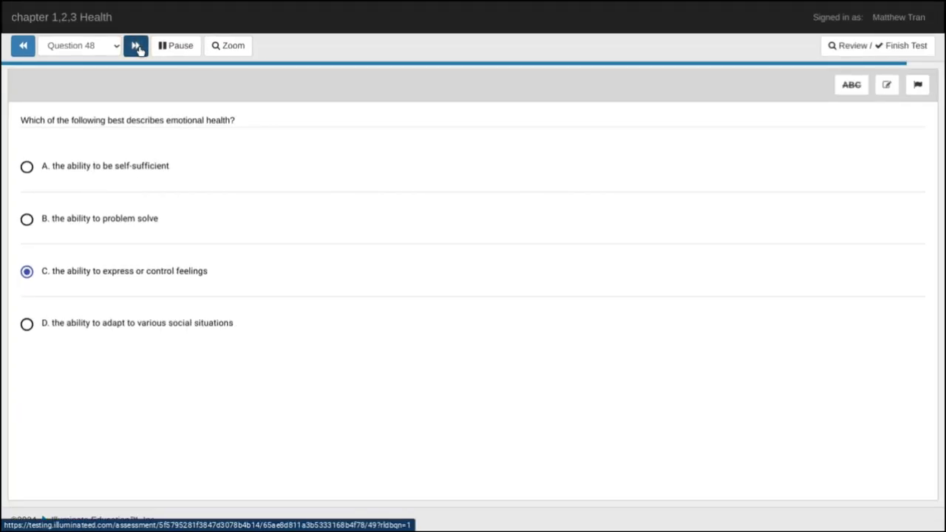
pyautogui.click(141, 49)
pyautogui.click(141, 48)
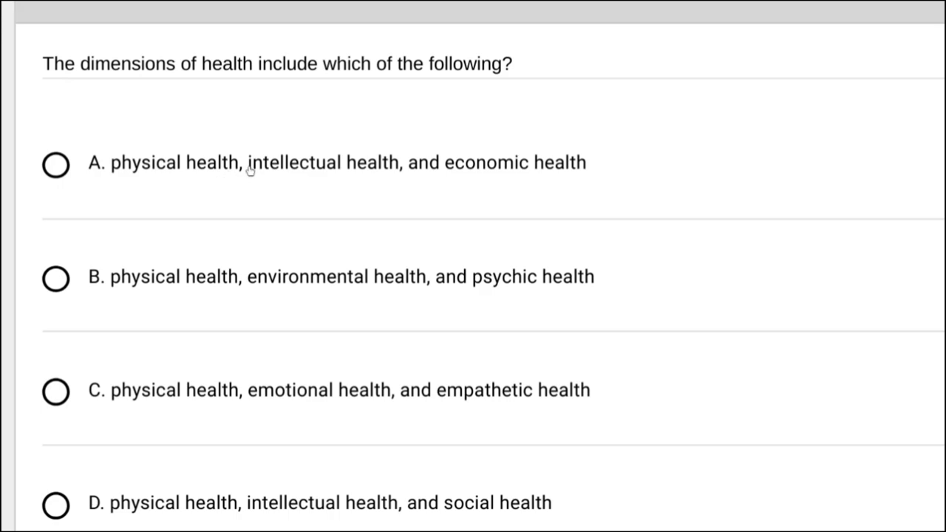
pyautogui.scroll(-2, 248, 170)
pyautogui.scroll(-3, 232, 246)
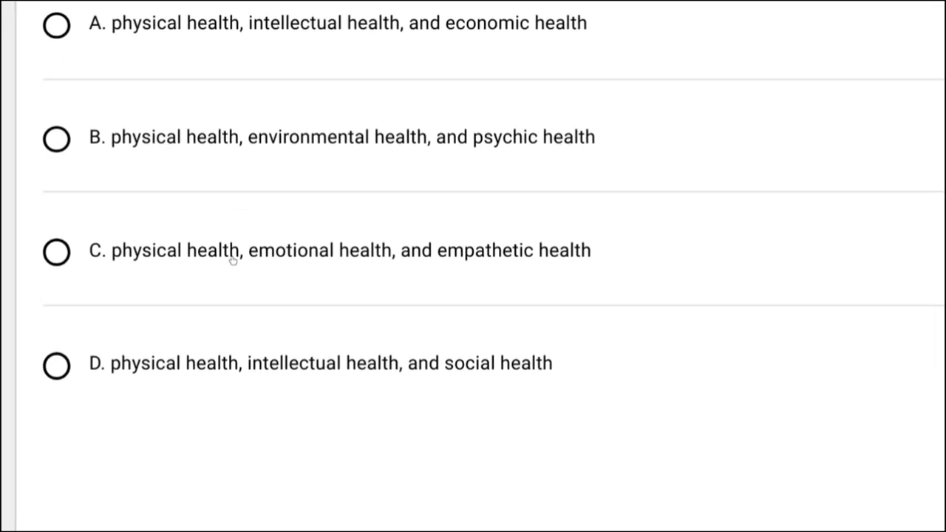
pyautogui.click(227, 374)
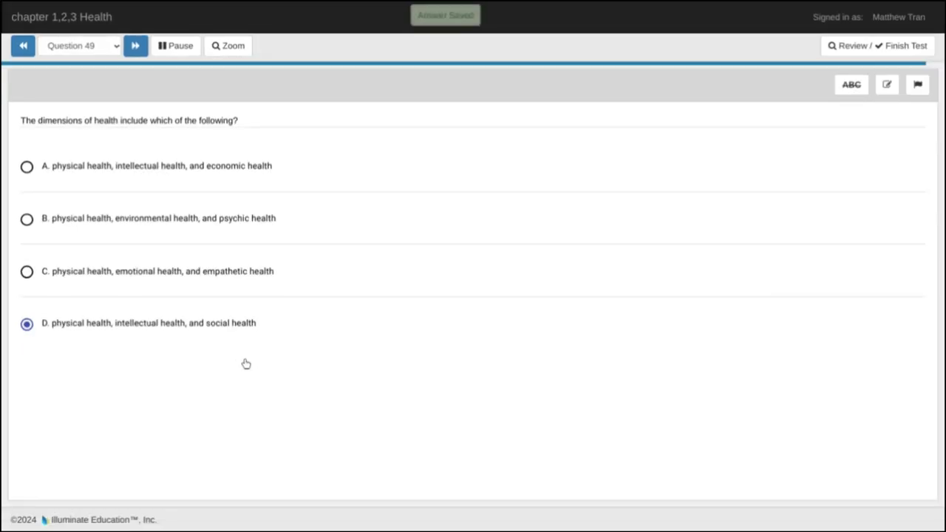
pyautogui.click(135, 46)
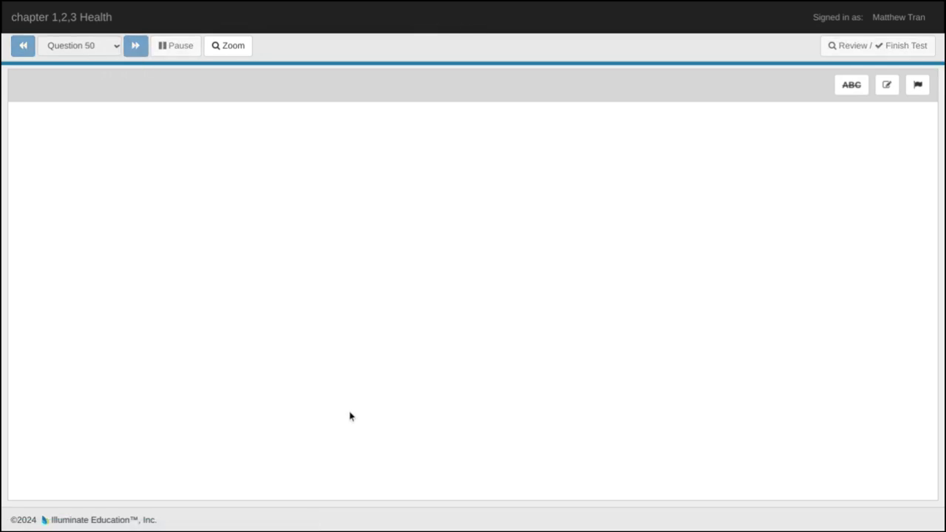